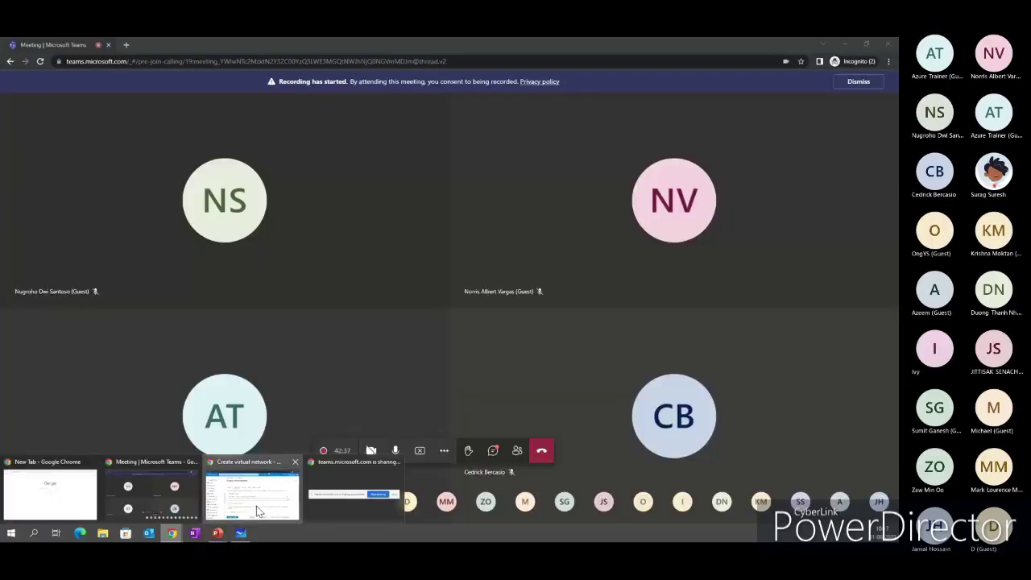
- Switch from the Teams meeting to the Azure 'Create virtual network' page in Chrome
click(256, 506)
- Choose the Training subscription and create a new resource group named AZ700
click(223, 212)
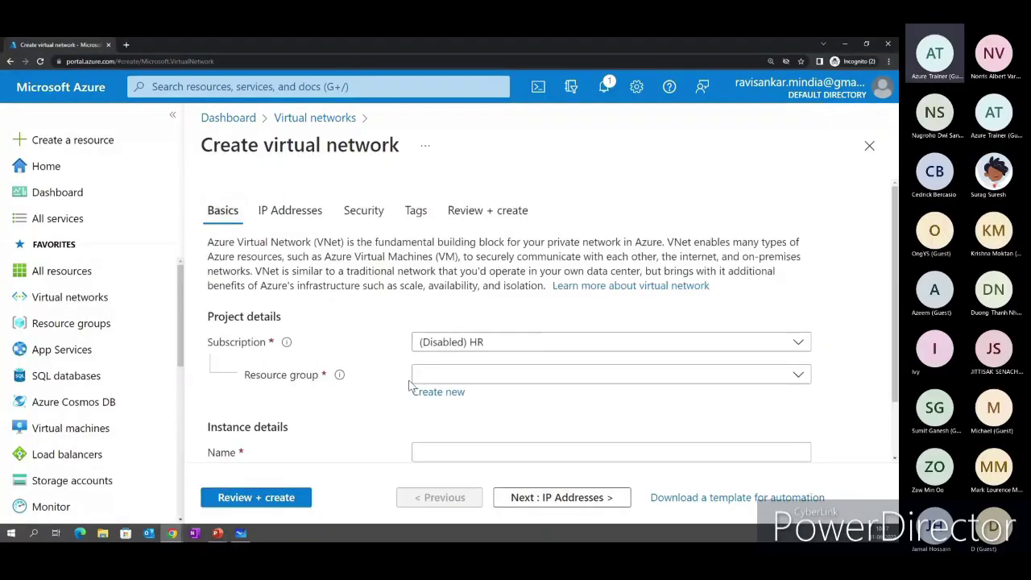
click(466, 343)
click(436, 424)
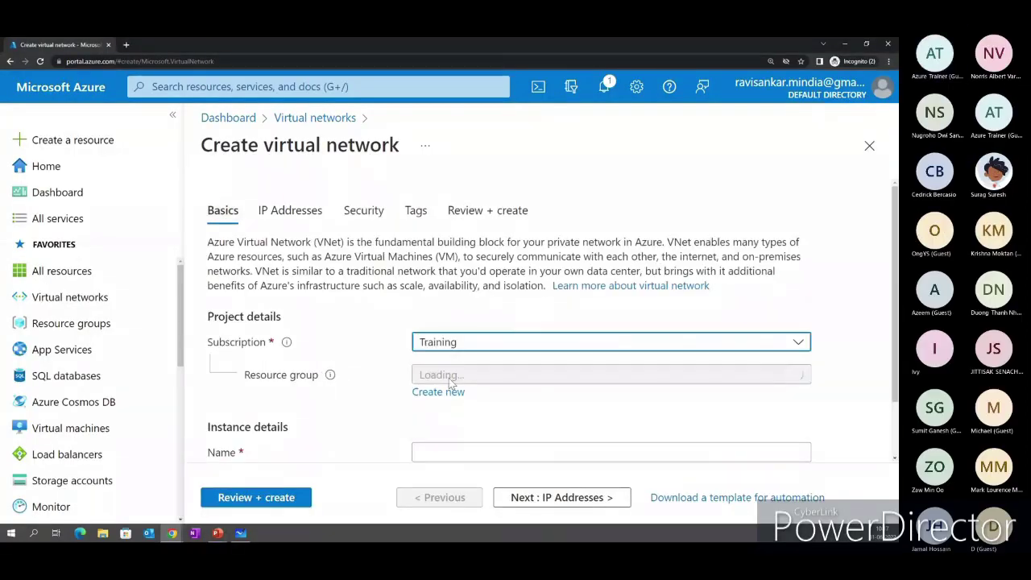
click(448, 381)
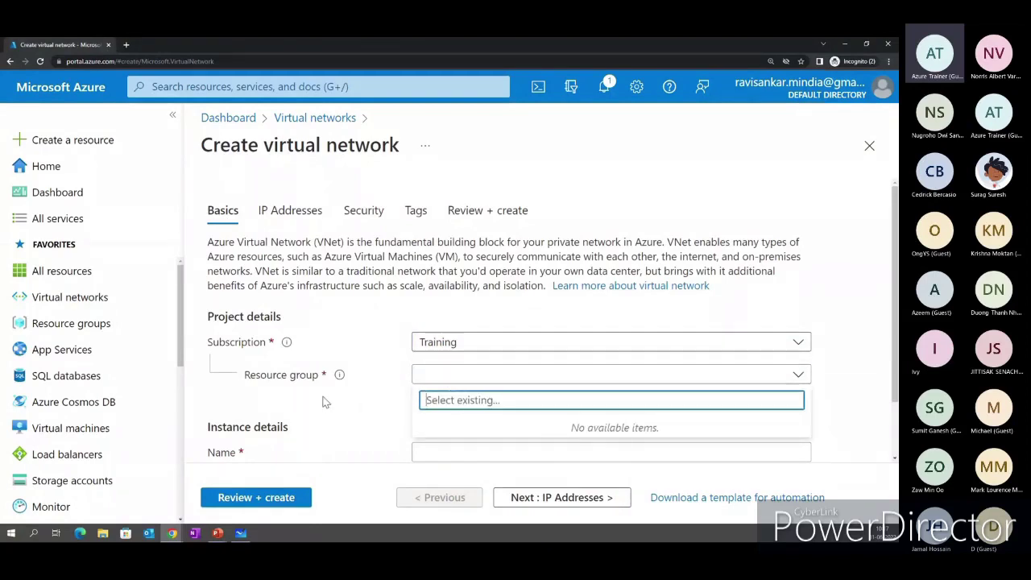
click(343, 409)
click(438, 392)
text(AZ700)
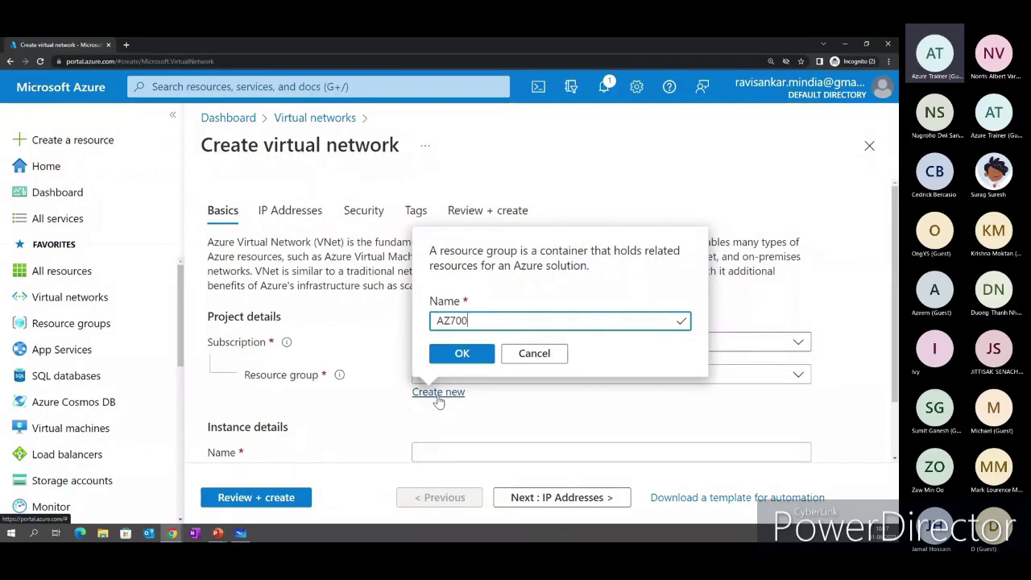
click(447, 356)
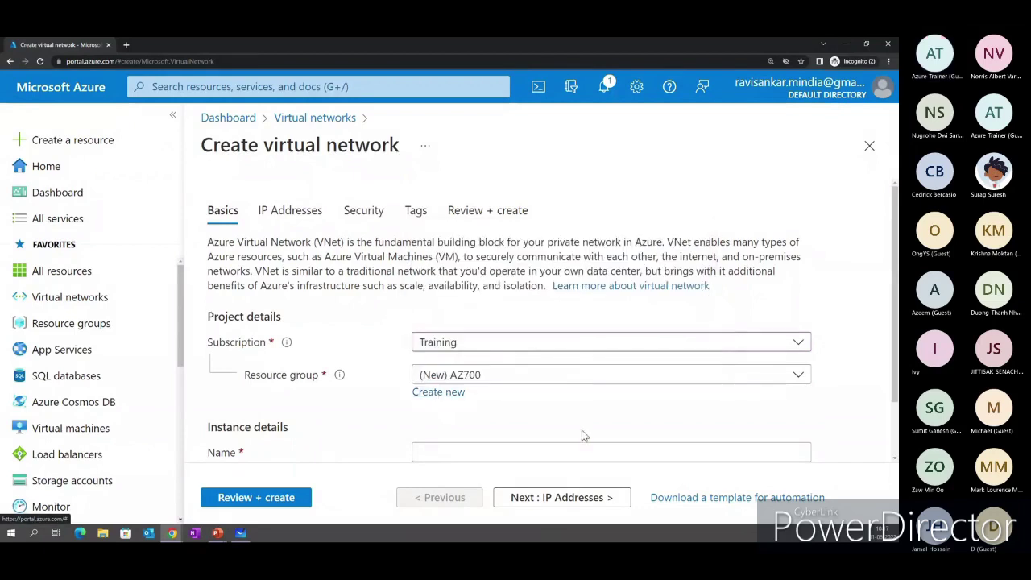
- Name the virtual network HRNetwork
scroll(582, 430, down, 1)
click(525, 384)
text(HRNetwork)
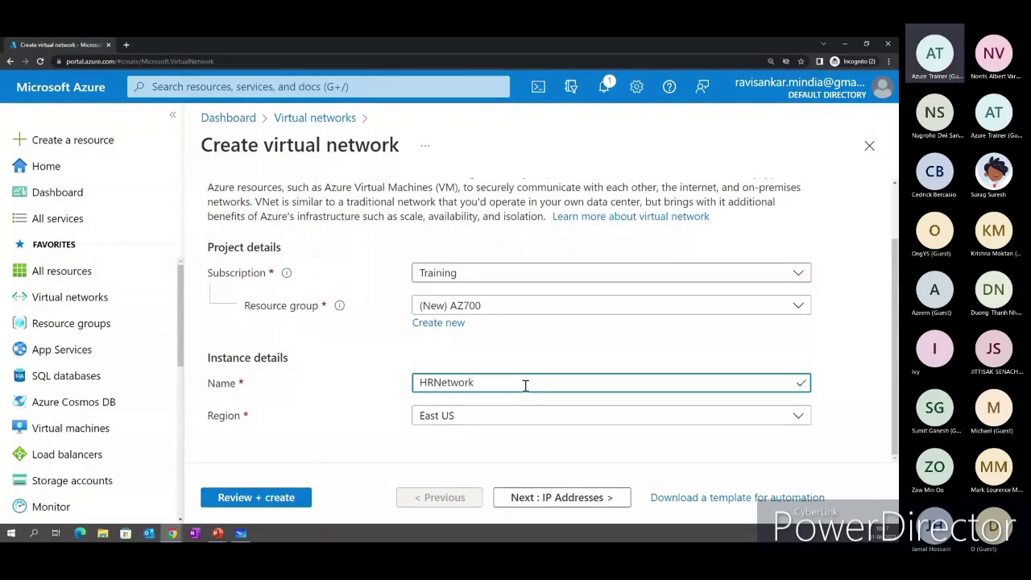
- Rename the default 10.0.0.0/24 subnet to defaulthrnetwork and save it
click(530, 499)
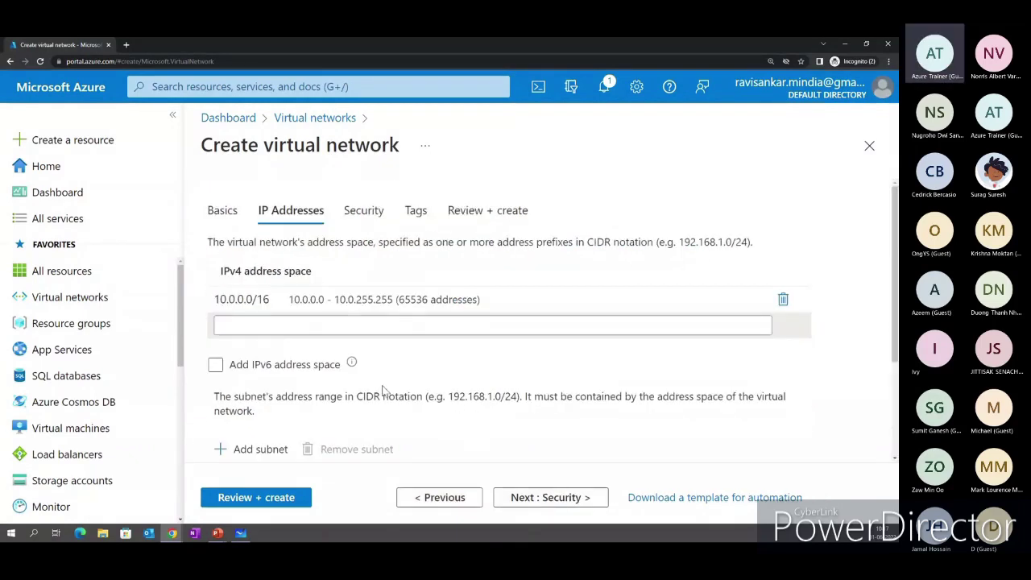
scroll(479, 419, down, 2)
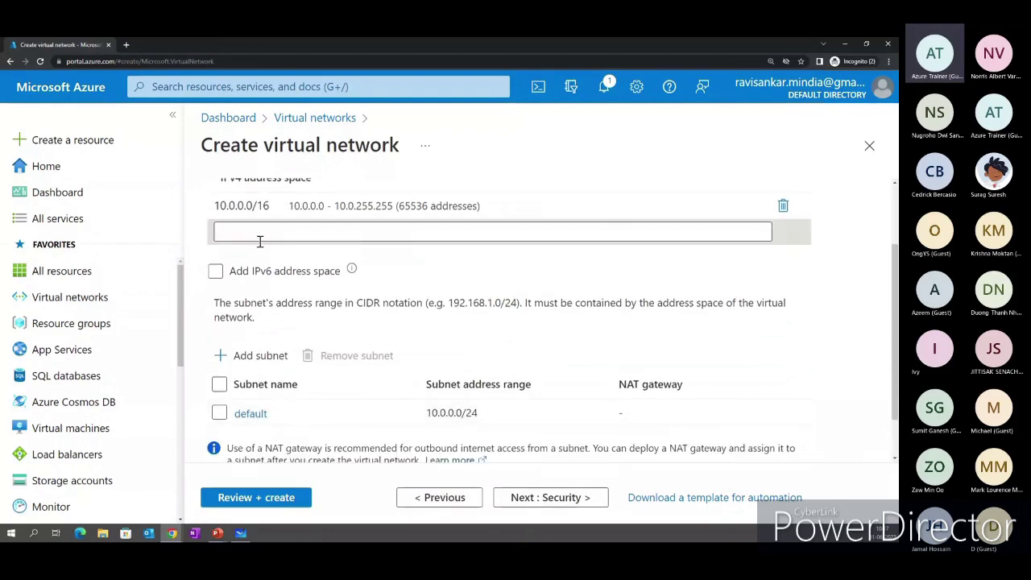
click(293, 415)
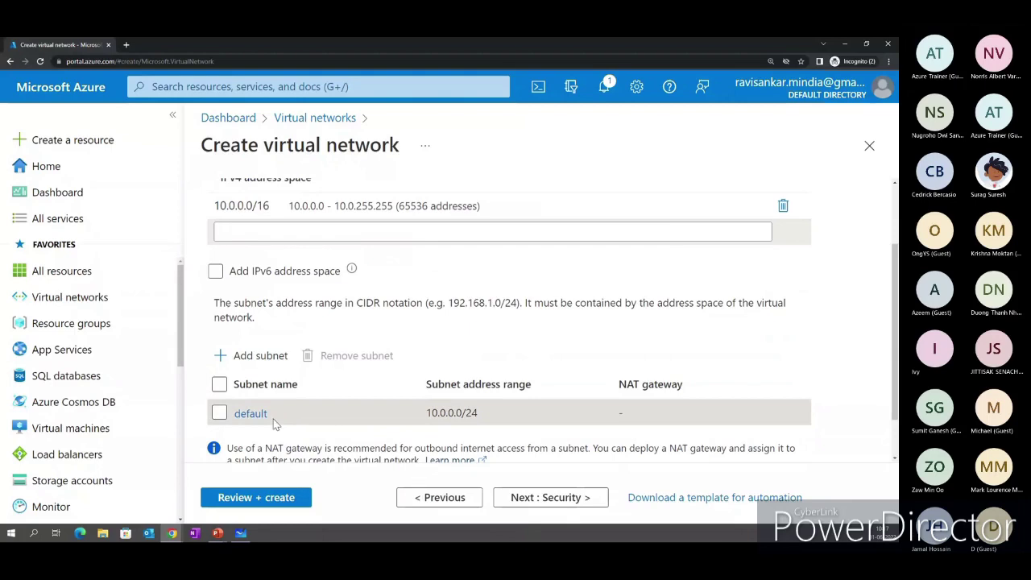
drag(699, 200, 659, 208)
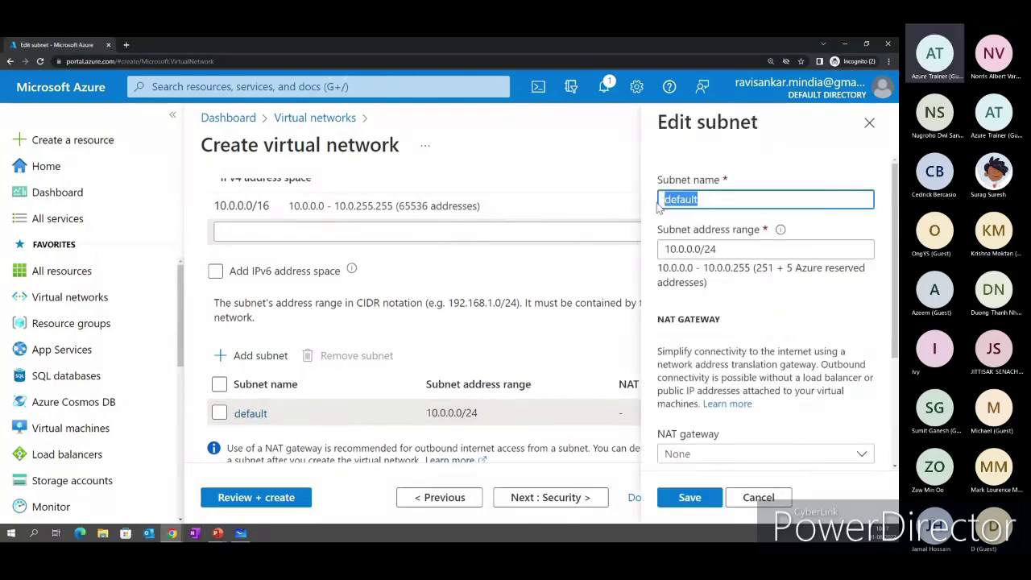
text(HR)
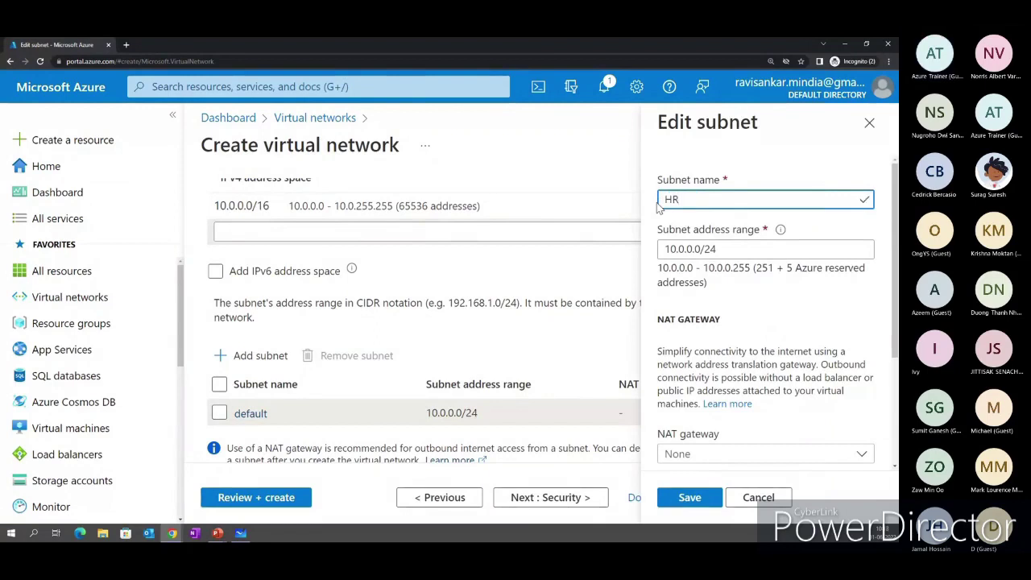
key(ctrl+z)
key(Right)
text(hrnetwork)
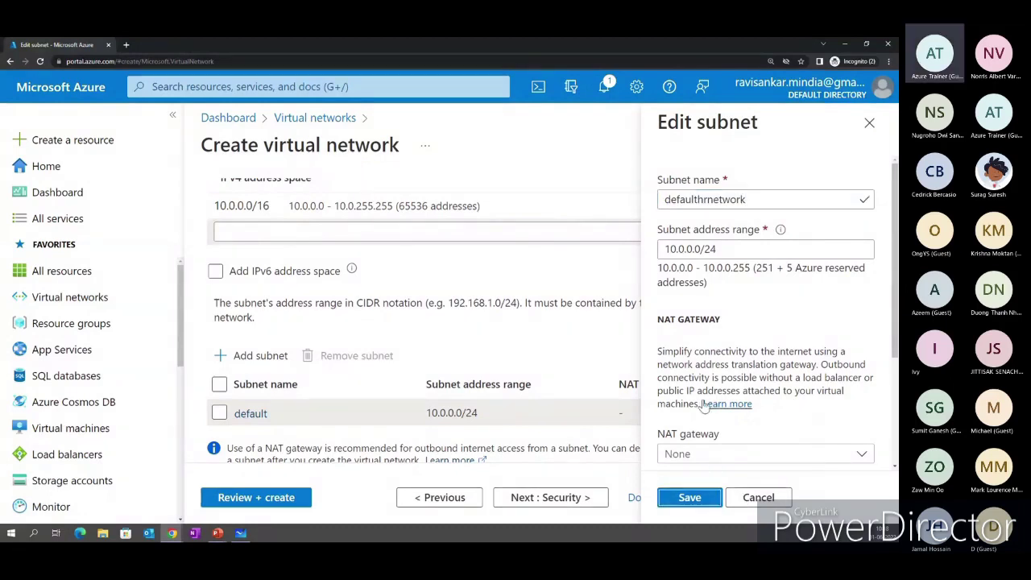
scroll(686, 354, down, 3)
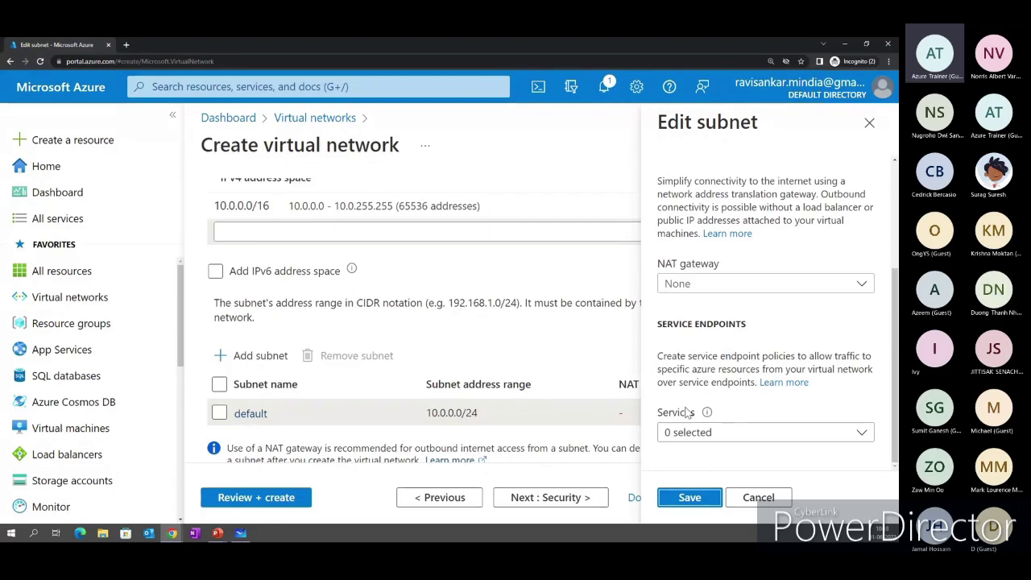
click(688, 498)
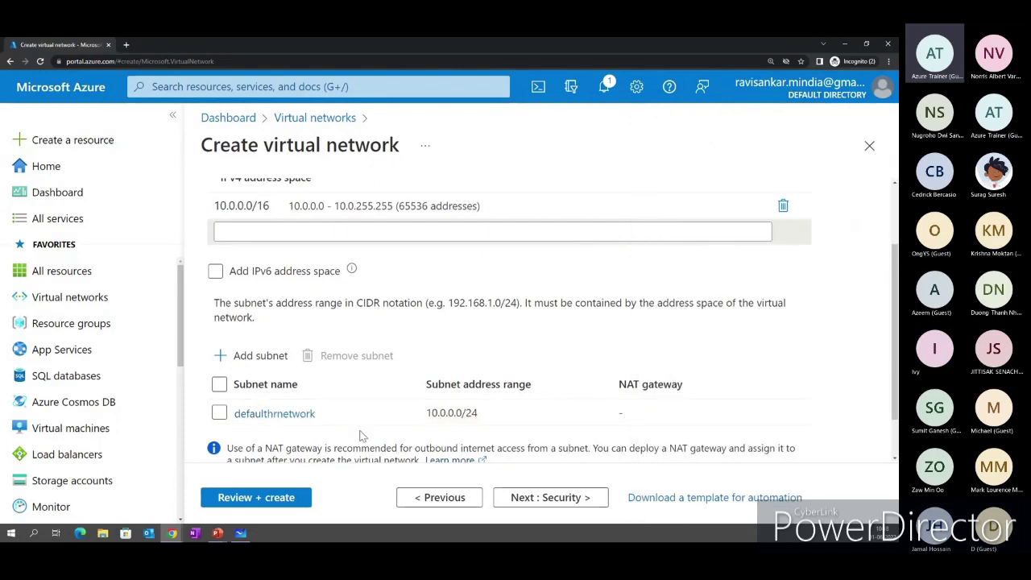
scroll(360, 435, down, 1)
- Start a new subnet and name it HRGuest
click(251, 309)
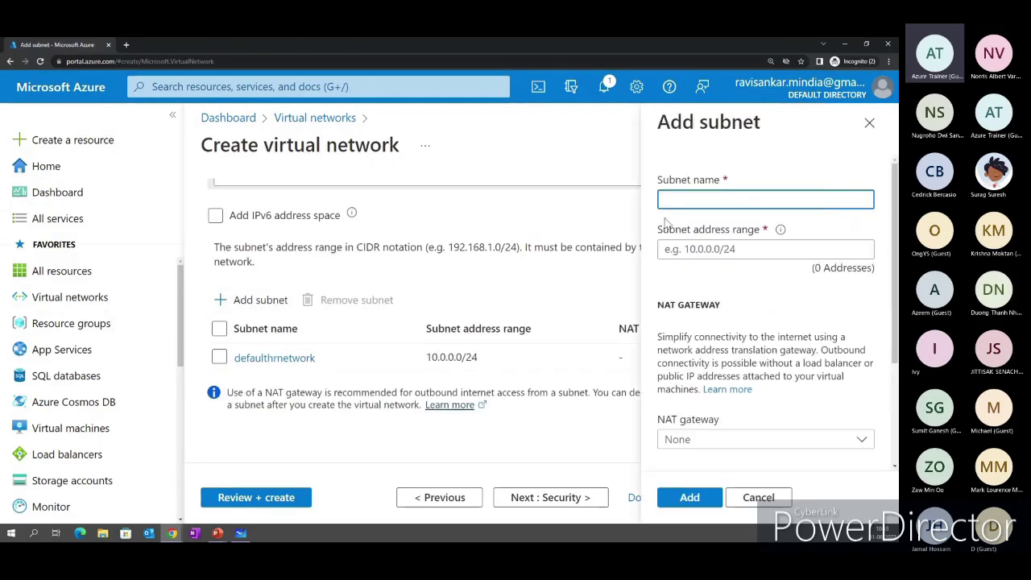
text(HRguest)
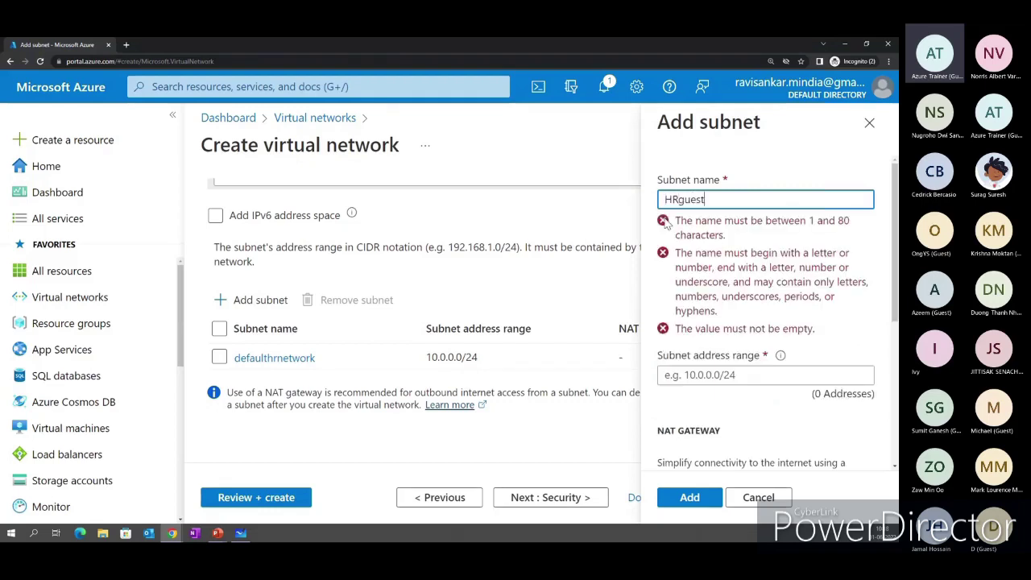
click(682, 200)
key(BackSpace)
text(G)
- Give HRGuest the address range 10.0.1.0/25 and add it to the network
key(Tab)
text(10.0)
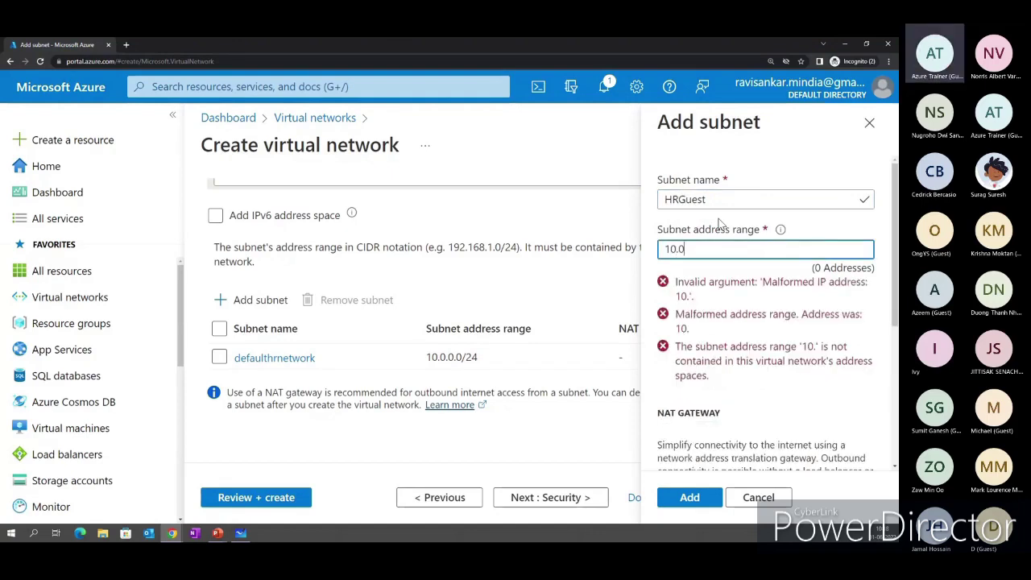
text(.1.0)
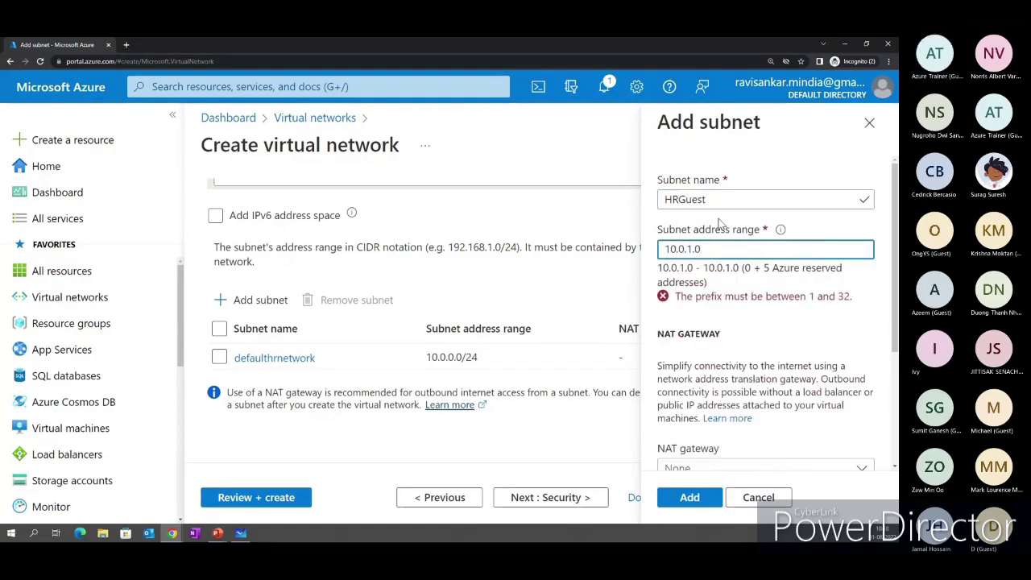
text(/16)
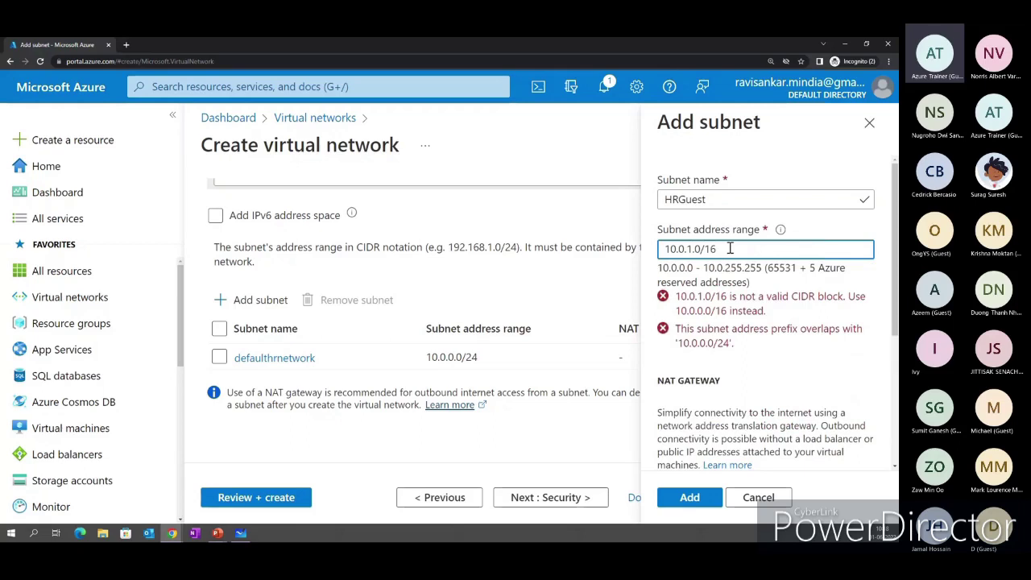
key(BackSpace)
key(BackSpace)
text(25)
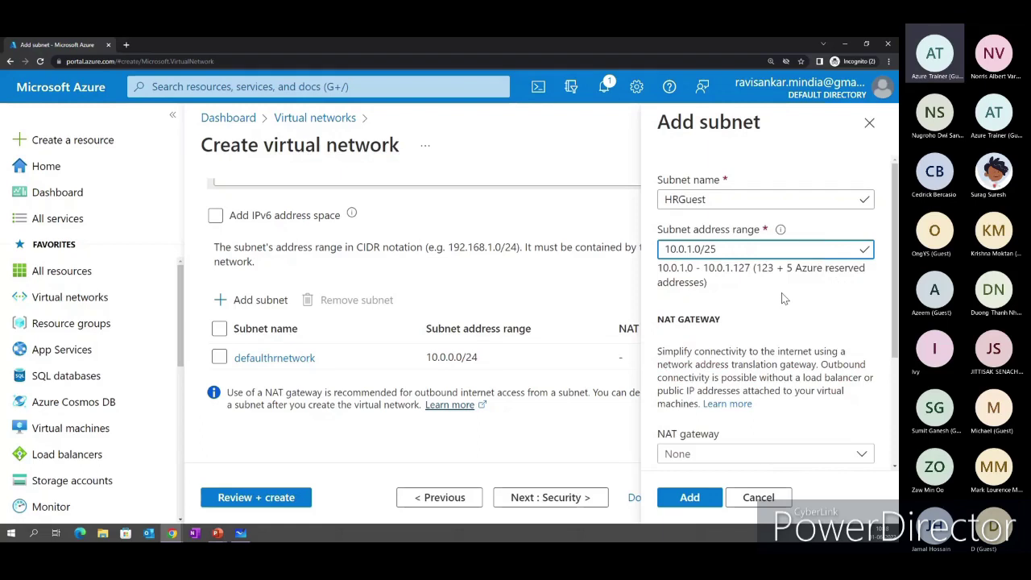
click(690, 497)
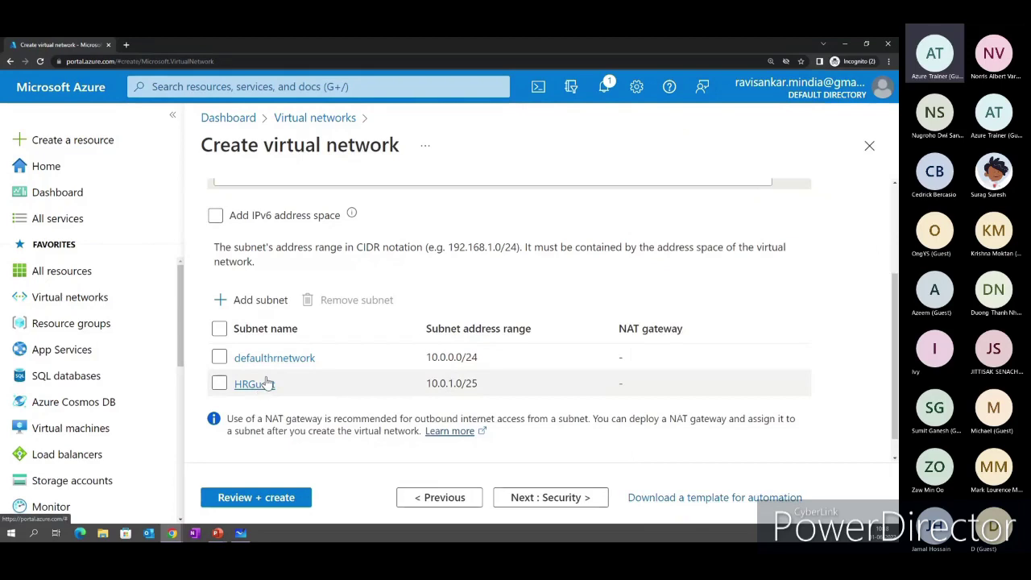
- Run Review + create on HRNetwork, then create it once validation passes
click(281, 500)
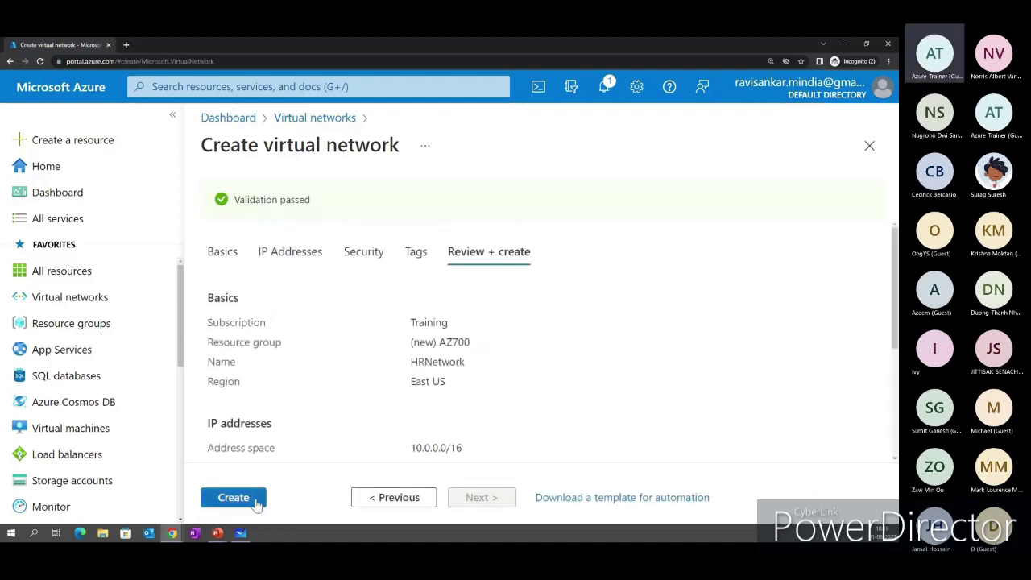
click(256, 502)
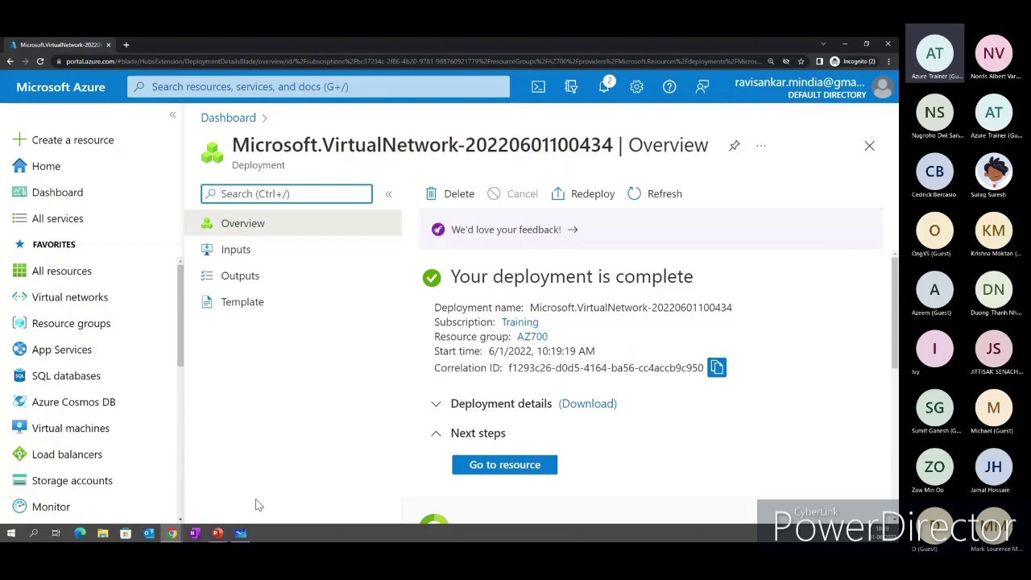
- Go to Virtual networks and check the notifications for the HRNetwork deployment
click(70, 296)
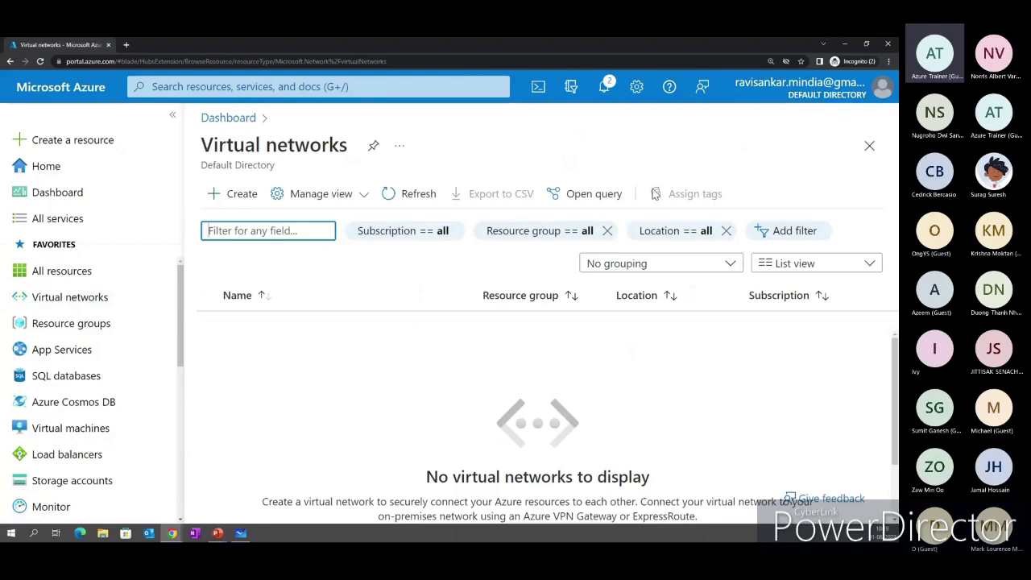
click(604, 87)
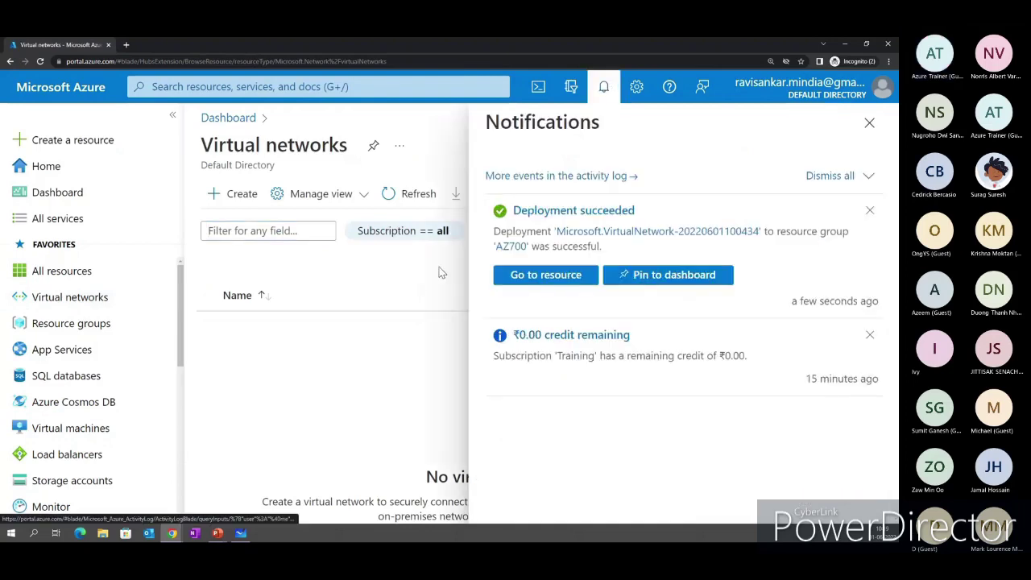
click(407, 196)
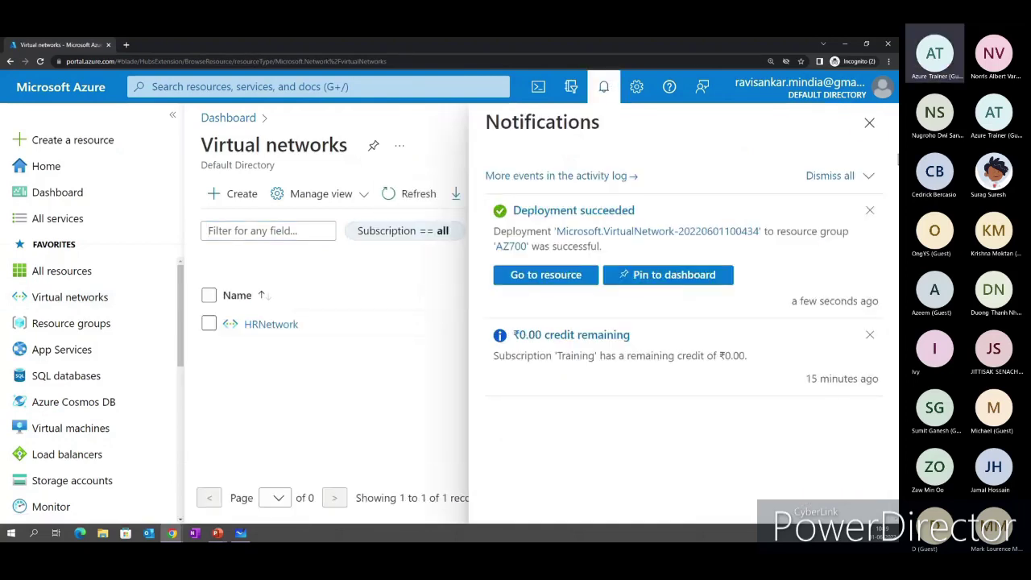
click(870, 123)
- Open HRNetwork and view its subnets defaulthrnetwork and HRGuest
click(286, 326)
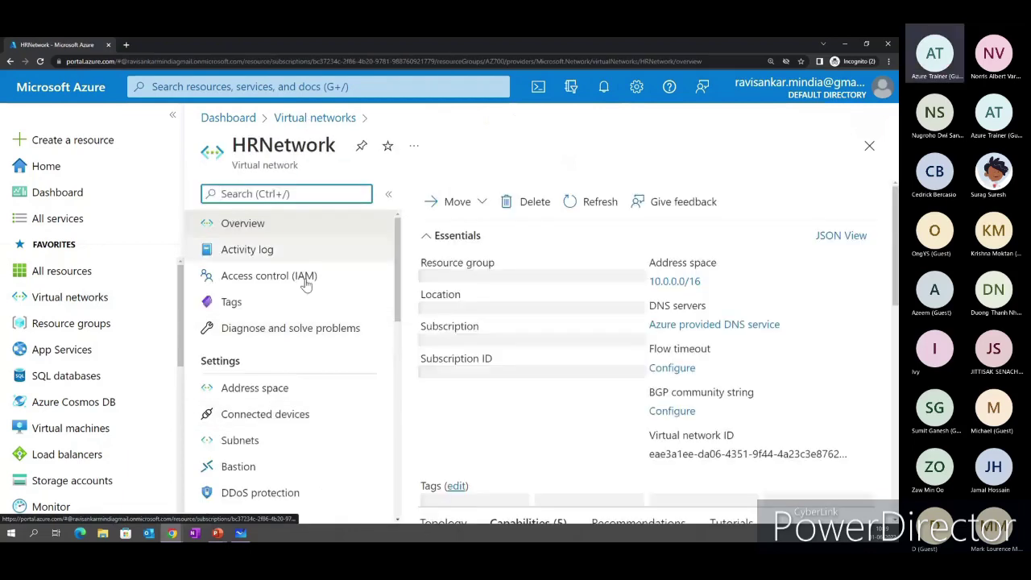
drag(232, 145, 347, 150)
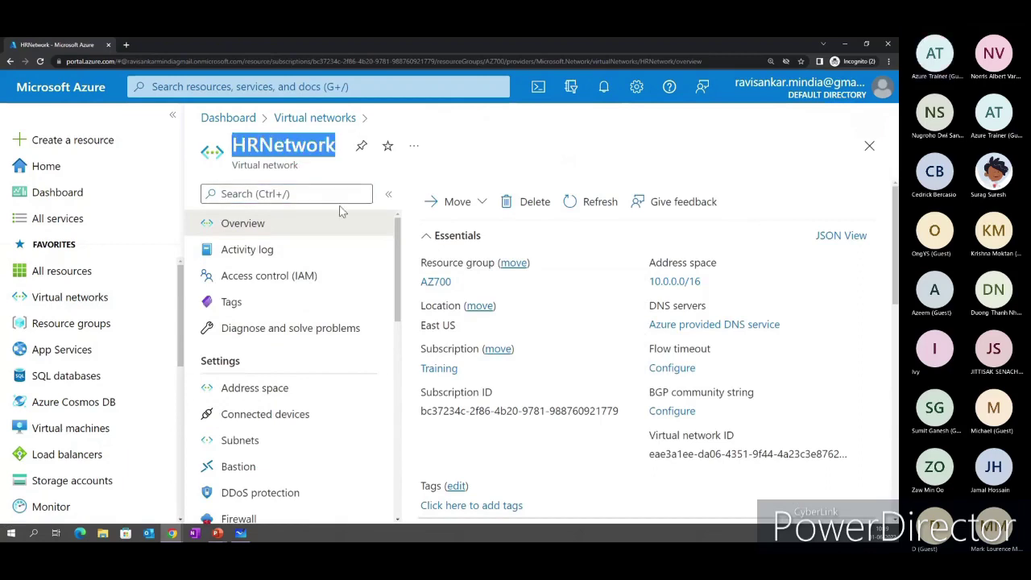
drag(202, 361, 241, 362)
click(241, 443)
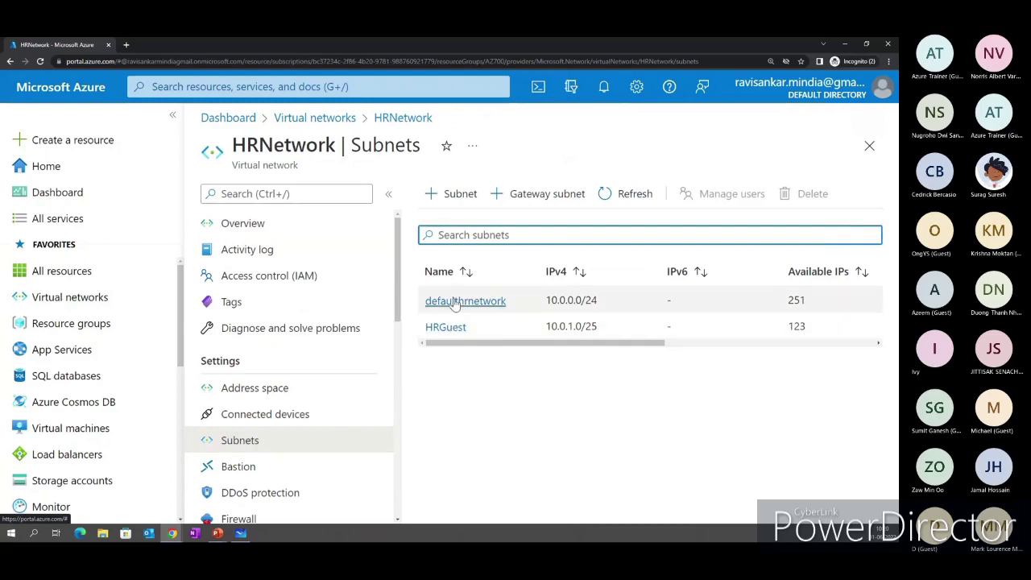
drag(500, 346, 433, 354)
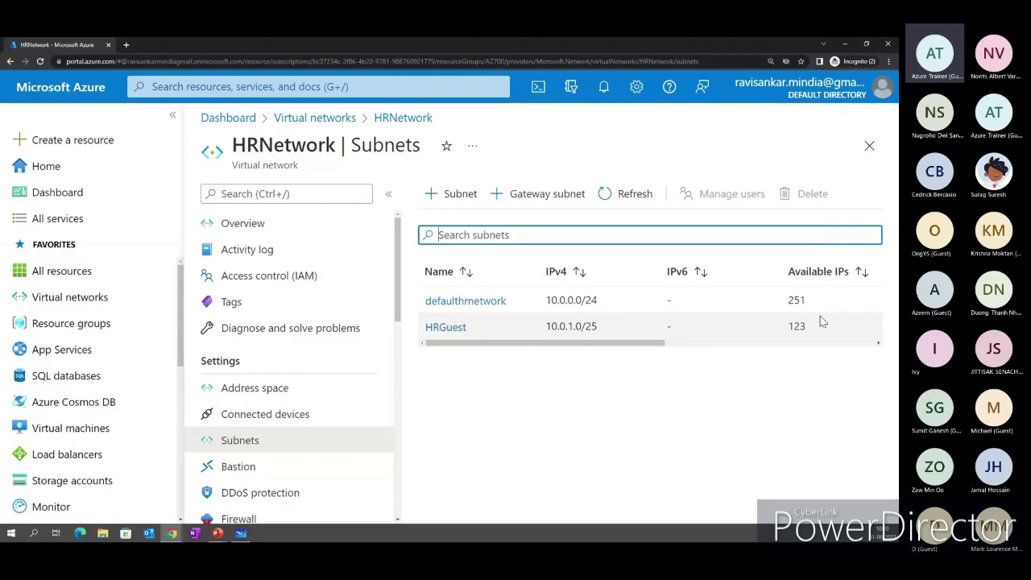
- Inspect the HRGuest subnet's 10.0.1.0/25 settings and close it unchanged
click(460, 328)
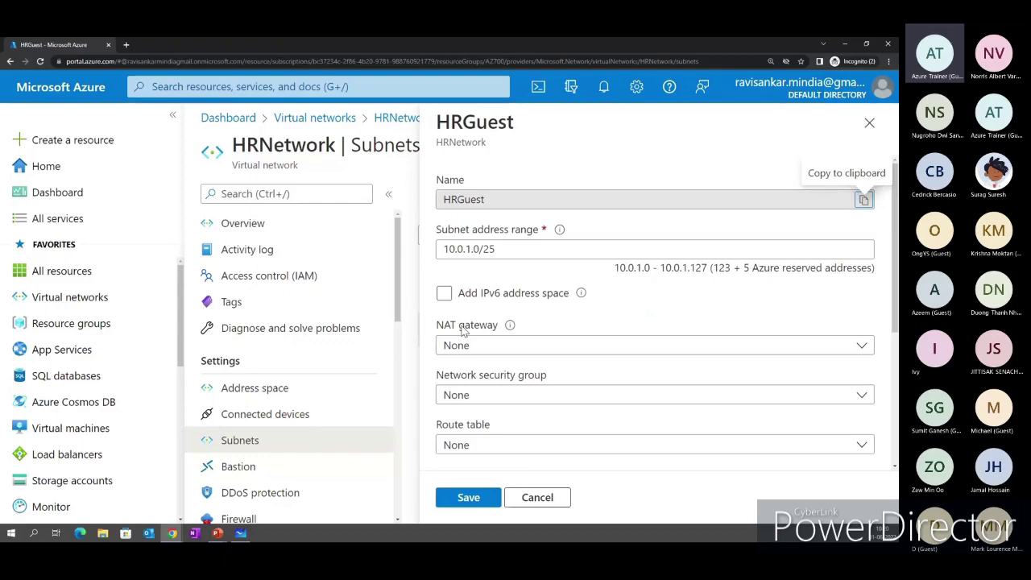
scroll(637, 349, down, 1)
scroll(641, 367, down, 2)
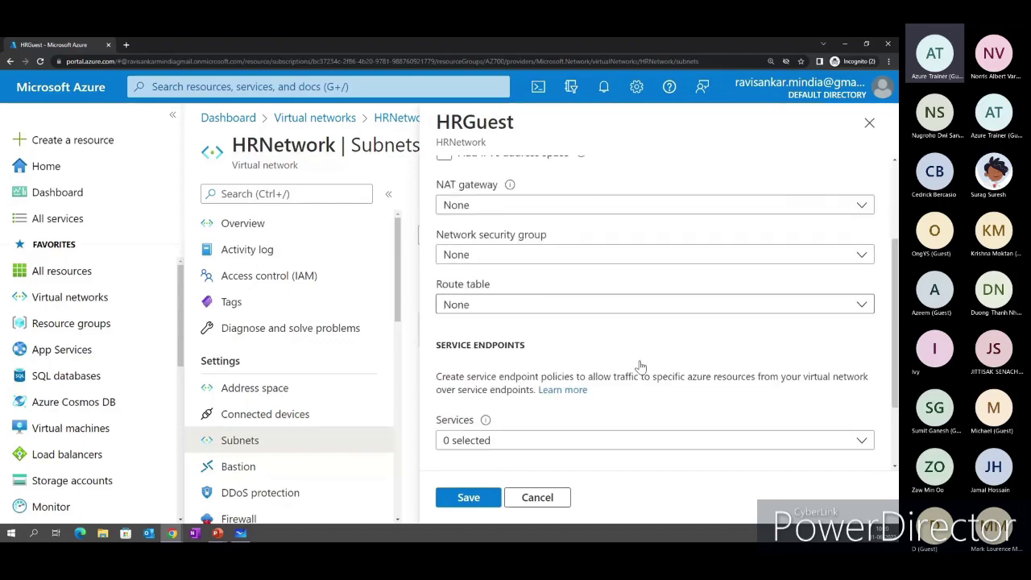
scroll(639, 375, up, 3)
click(532, 252)
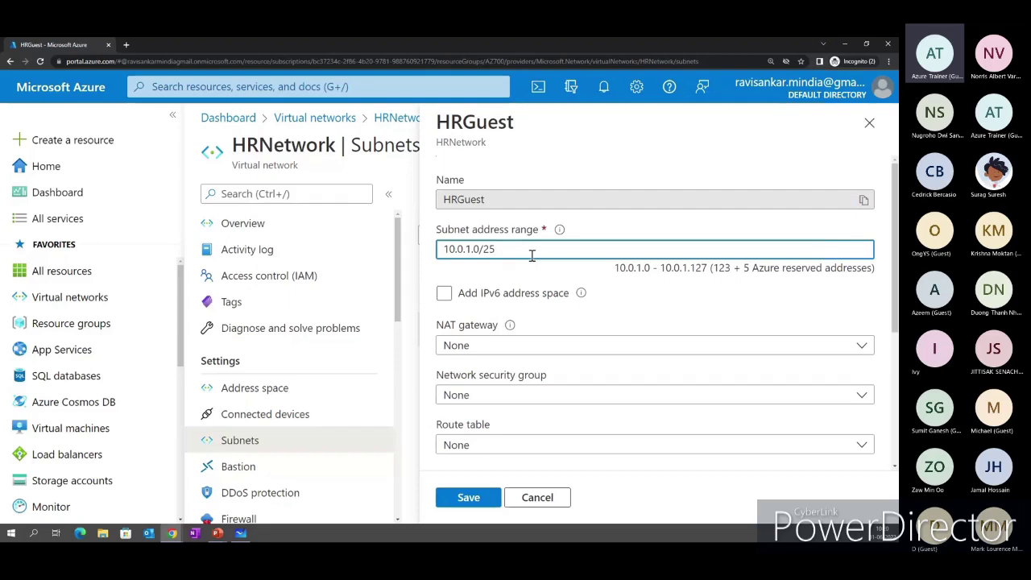
click(870, 125)
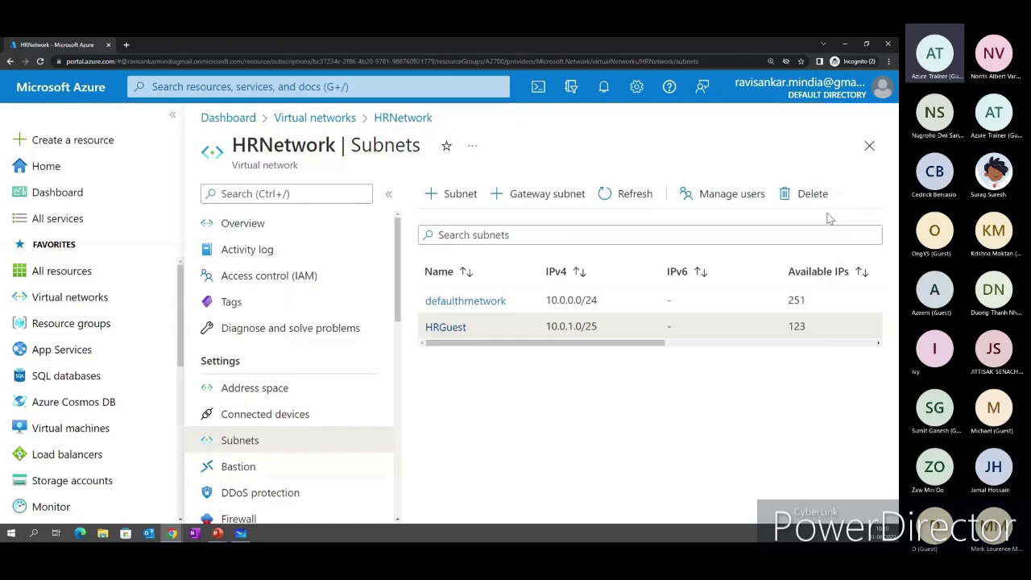
- Cancel a new subnet, view the 10.0.0.0/16 address space, and return to the slides
click(458, 195)
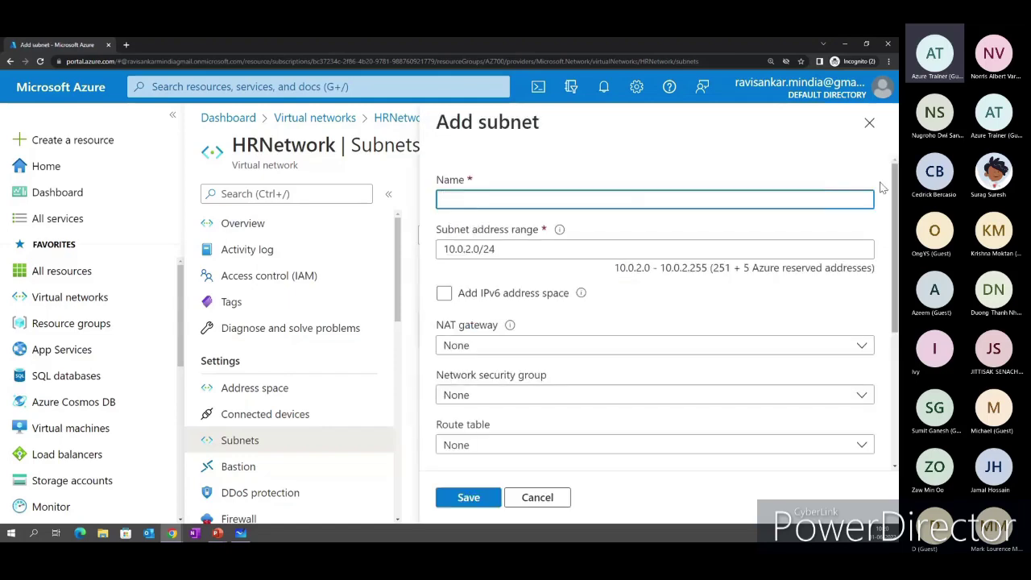
click(869, 125)
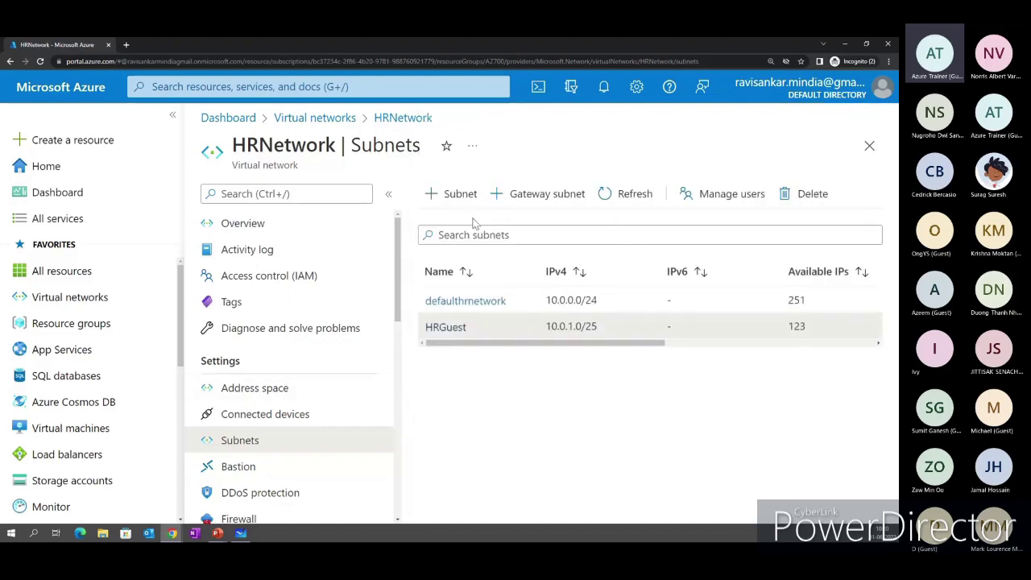
click(258, 389)
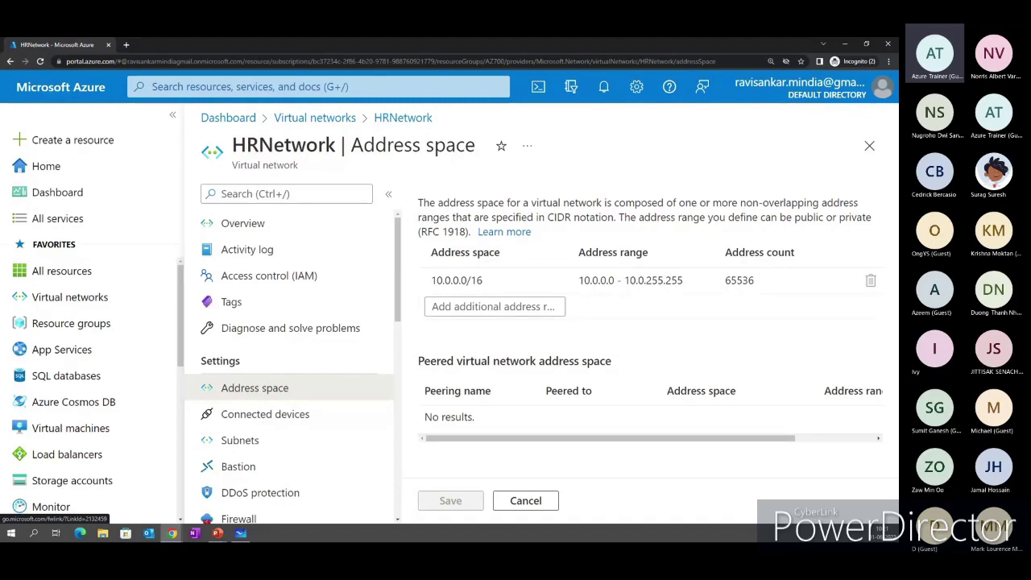
key(alt+Tab)
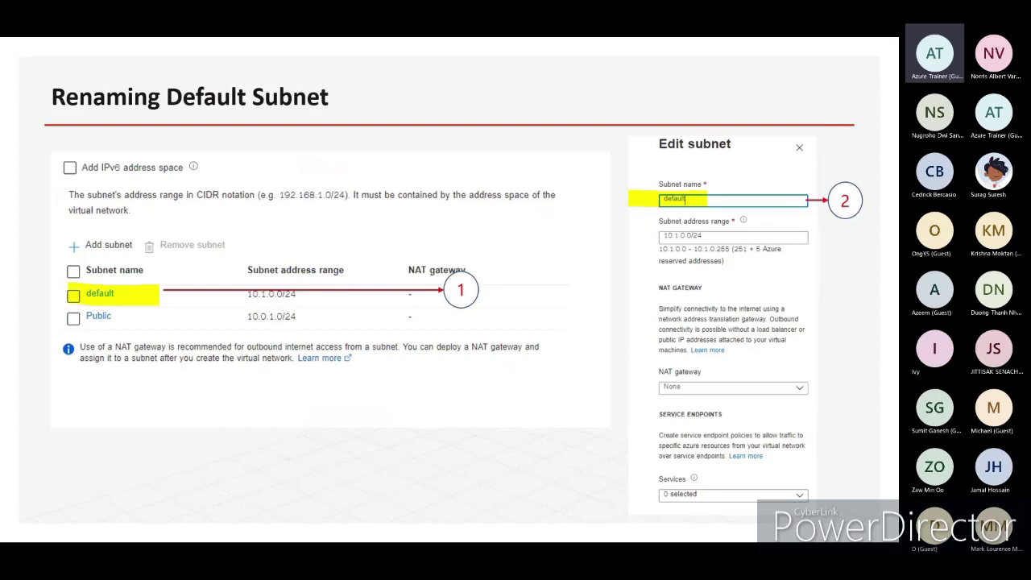
- Advance two slides to 'How to you create resource to Virtual Network'
key(Right)
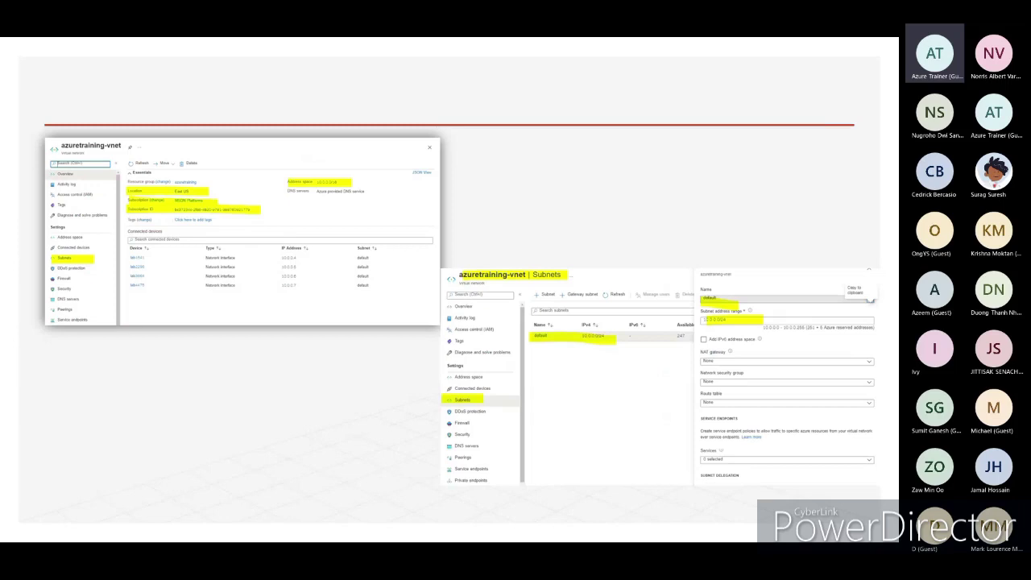
key(Right)
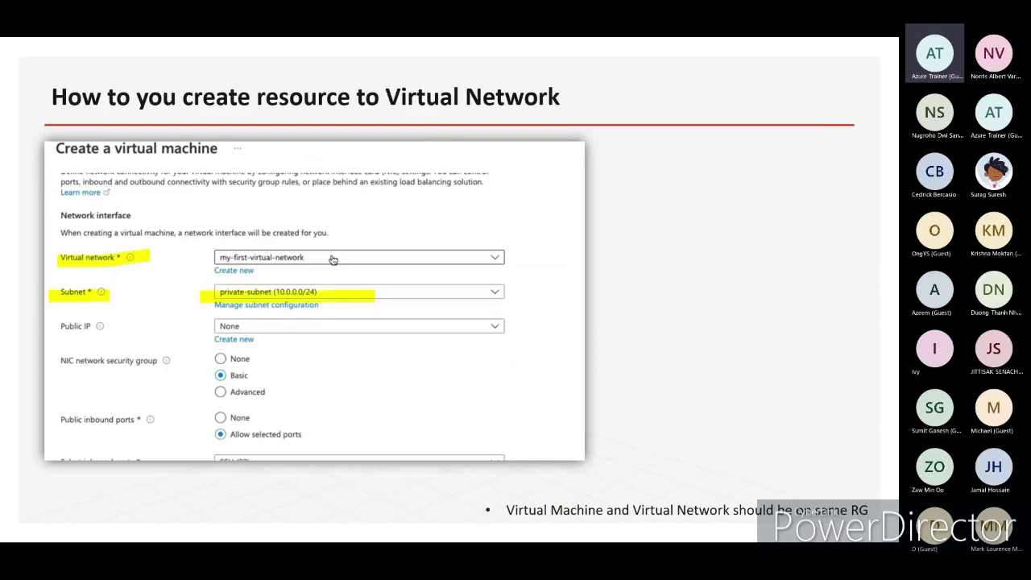
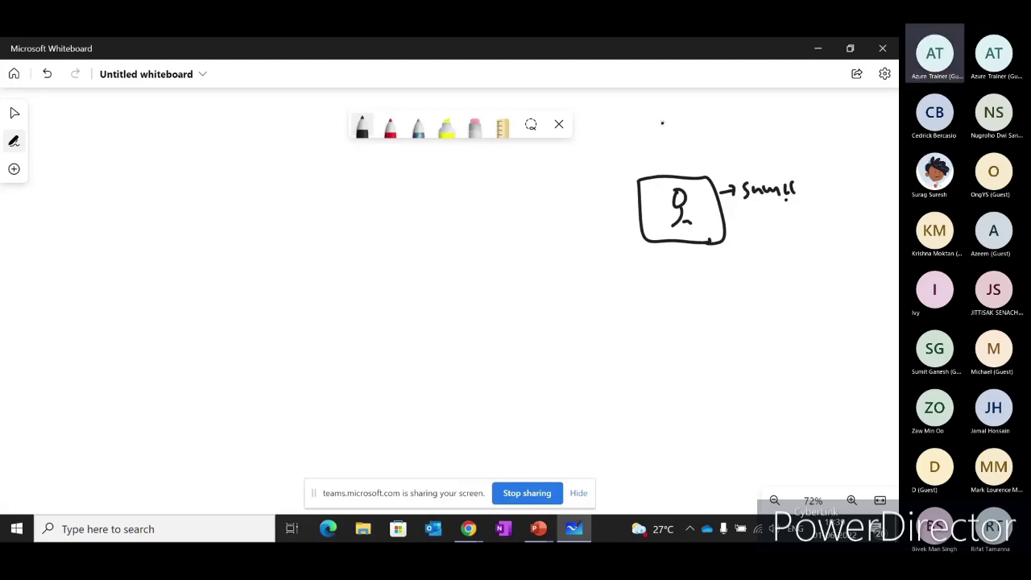
- Add a short top-right label and draw two nested yellow highlighter boxes around the server box
mouse_move(655, 96)
mouse_down()
mouse_move(691, 96)
mouse_move(695, 107)
mouse_up()
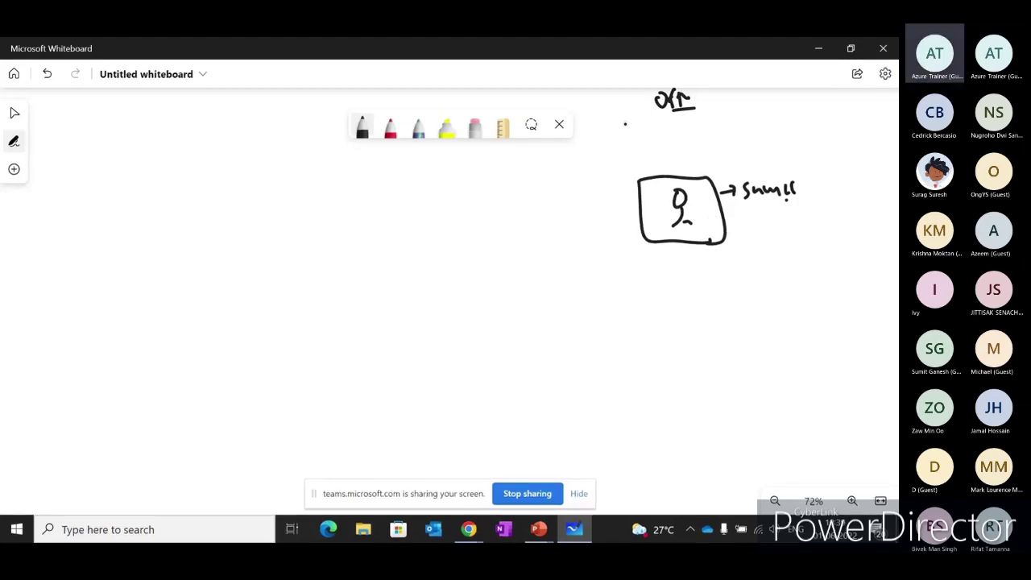
click(447, 127)
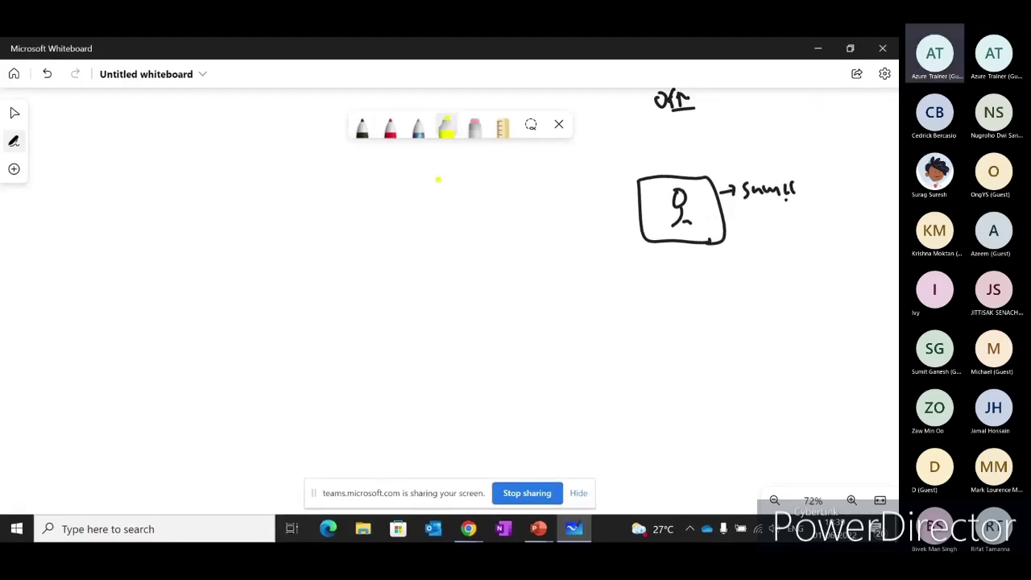
mouse_move(509, 91)
mouse_down()
mouse_move(511, 387)
mouse_move(668, 435)
mouse_move(886, 433)
mouse_move(883, 270)
mouse_move(864, 116)
mouse_move(773, 95)
mouse_move(516, 95)
mouse_up()
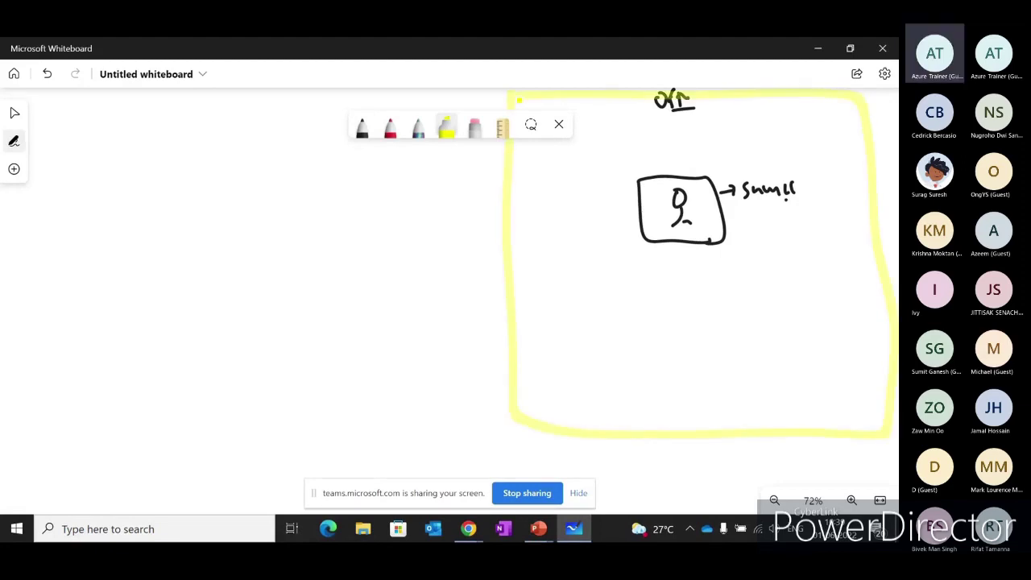
mouse_move(609, 151)
mouse_down()
mouse_move(605, 275)
mouse_move(806, 281)
mouse_move(827, 176)
mouse_move(731, 143)
mouse_move(592, 158)
mouse_move(602, 171)
mouse_up()
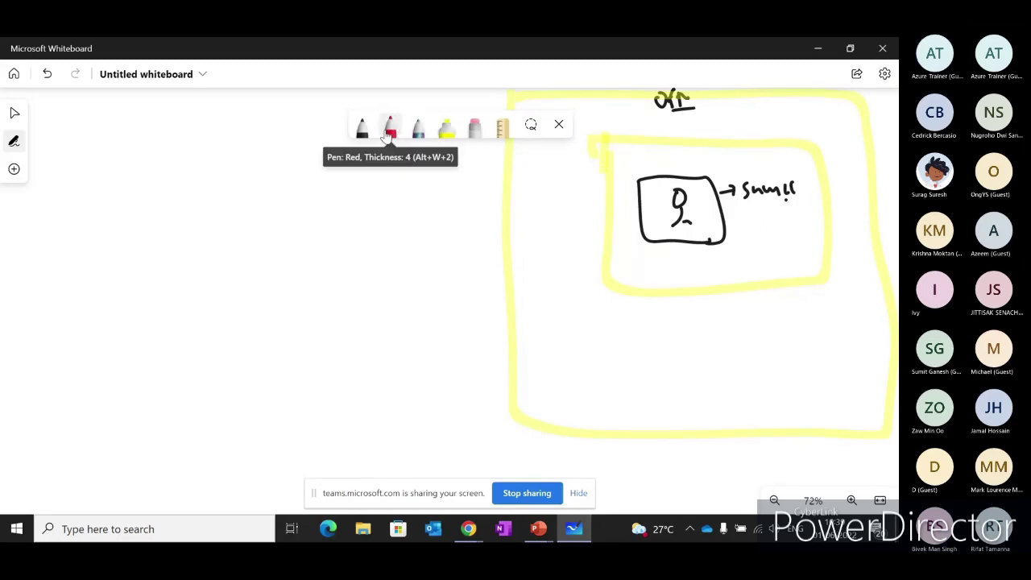
- In red, draw a stick figure at the far left and a large boundary around the yellow boxes
click(388, 133)
mouse_move(18, 245)
mouse_down()
mouse_move(7, 280)
mouse_move(21, 269)
mouse_up()
mouse_move(23, 271)
mouse_down()
mouse_move(31, 283)
mouse_move(59, 251)
mouse_move(98, 250)
mouse_move(91, 255)
mouse_up()
mouse_move(106, 100)
mouse_down()
mouse_move(116, 500)
mouse_move(723, 489)
mouse_move(899, 467)
mouse_up()
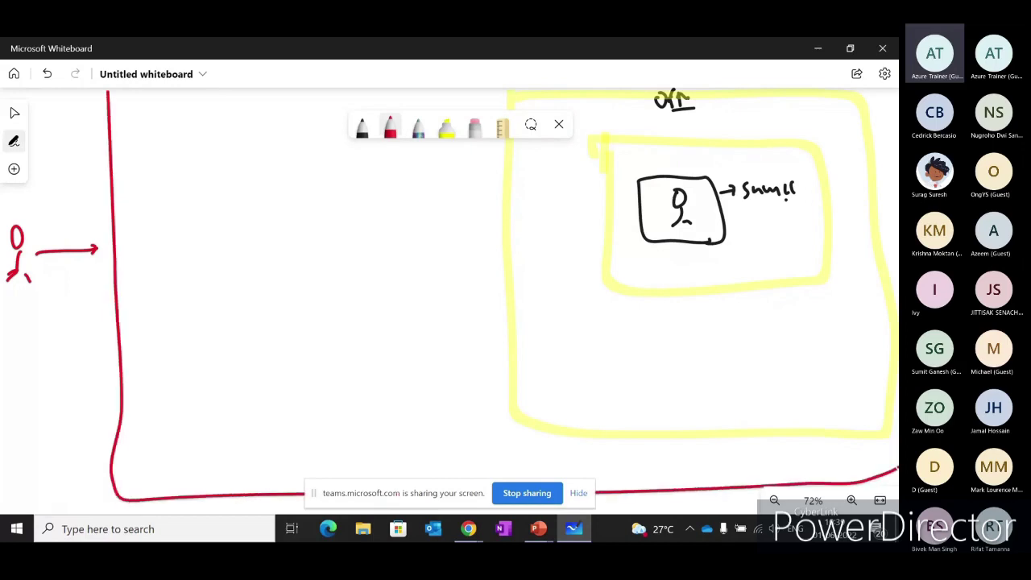
- Show the desktop, search 'Whit' and launch Microsoft Whiteboard from the results
key(alt+Tab)
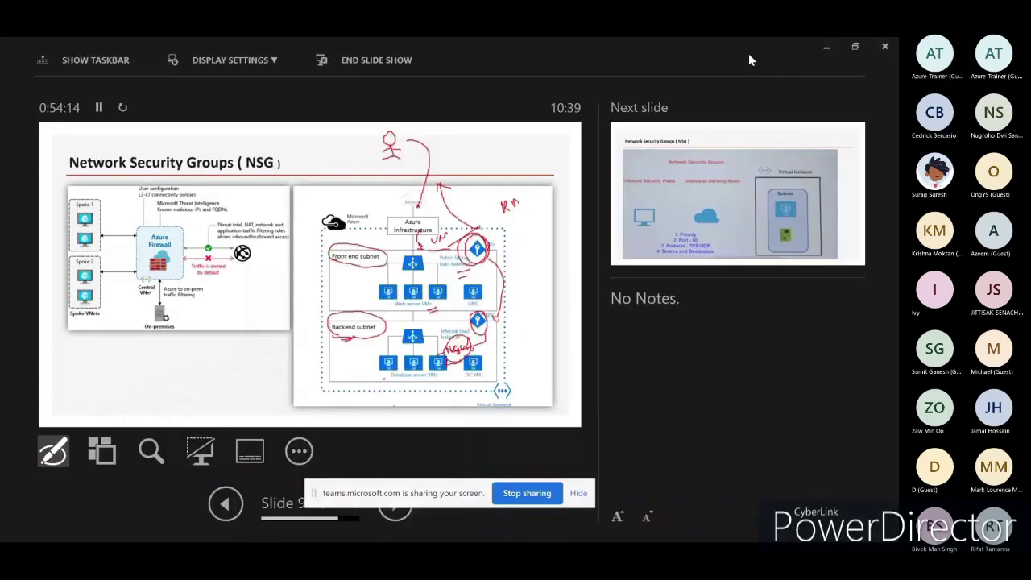
key(alt+Tab)
key(alt+Tab)
key(super+d)
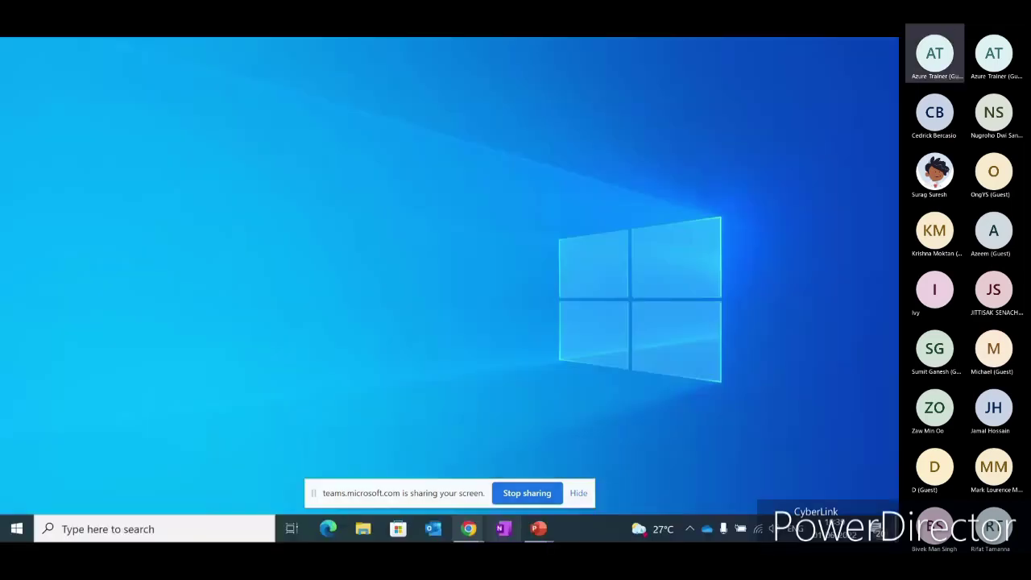
click(127, 530)
text(Whi)
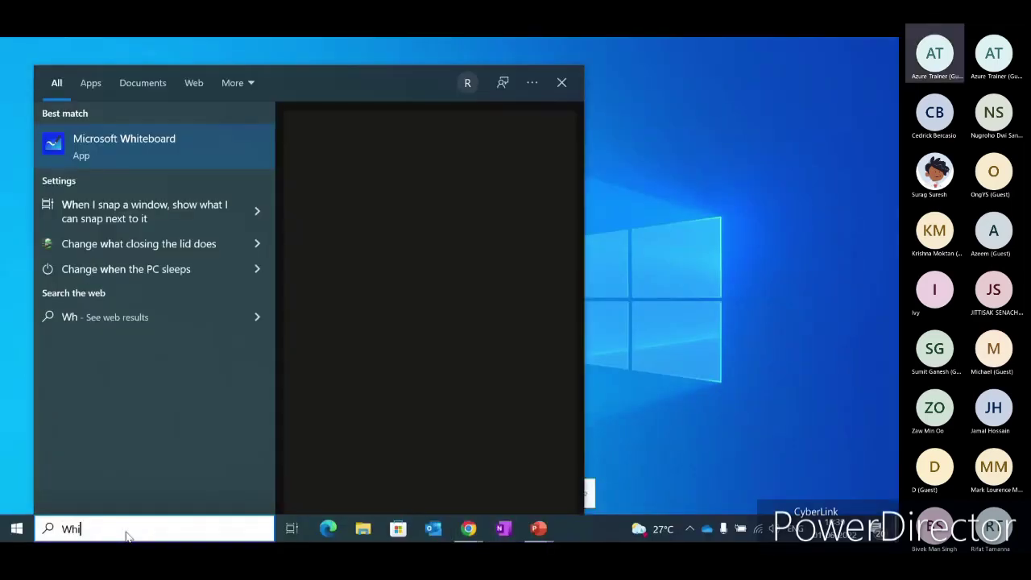
text(t)
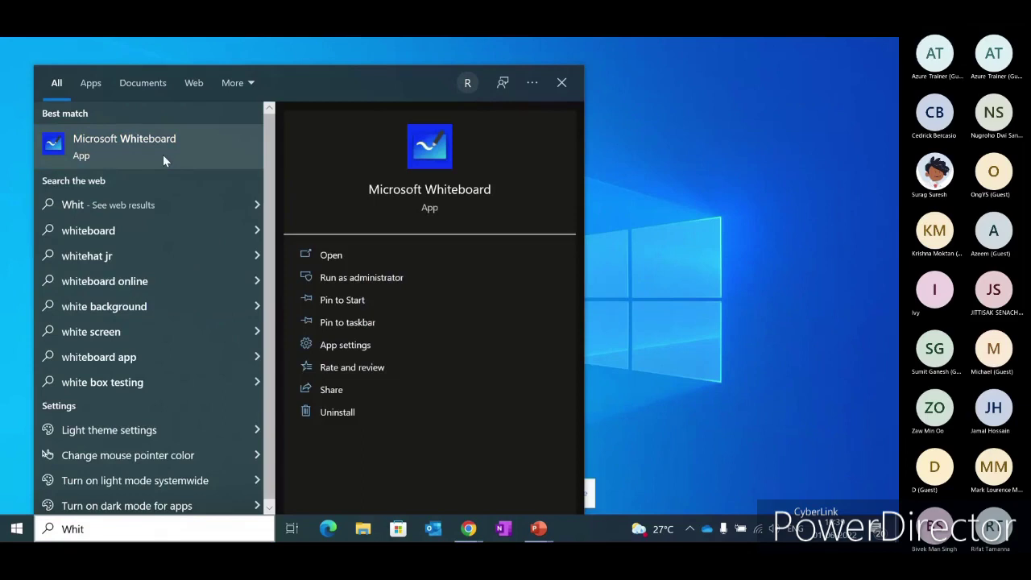
click(163, 155)
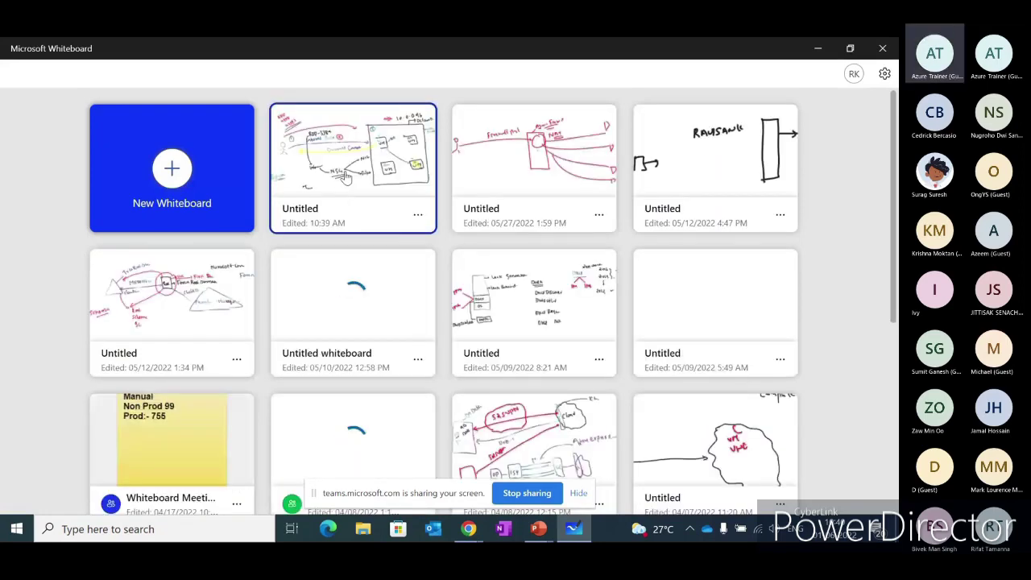
- Reopen the most recent Untitled board and close the red boundary along the top
click(344, 179)
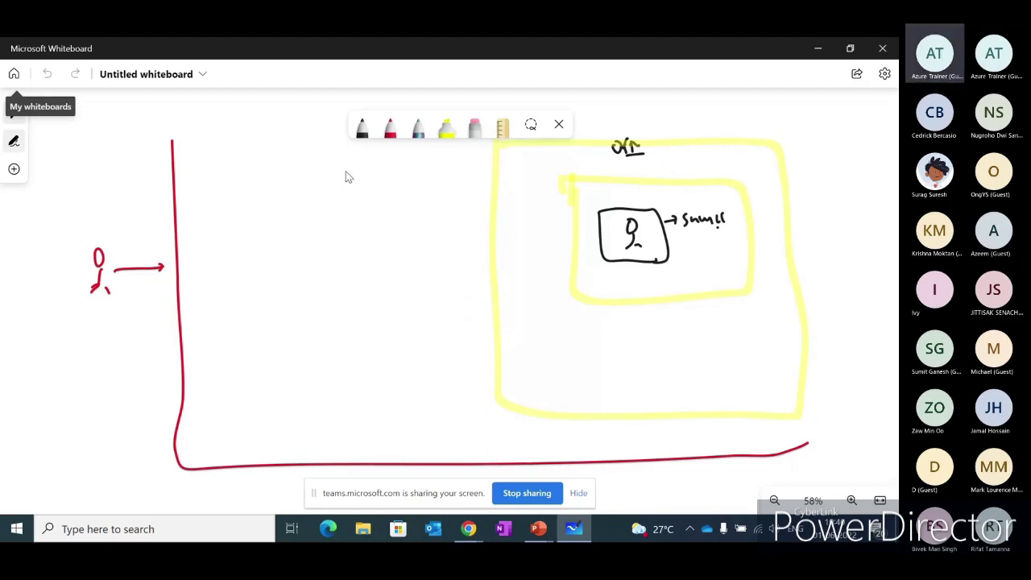
click(390, 127)
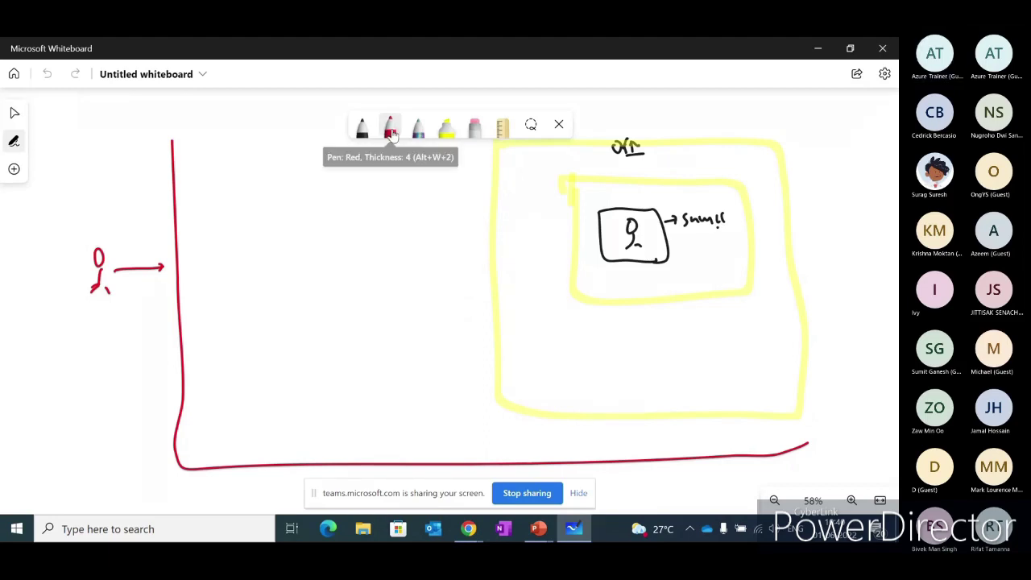
mouse_move(171, 142)
mouse_down()
mouse_move(267, 108)
mouse_move(830, 113)
mouse_move(851, 149)
mouse_move(808, 442)
mouse_up()
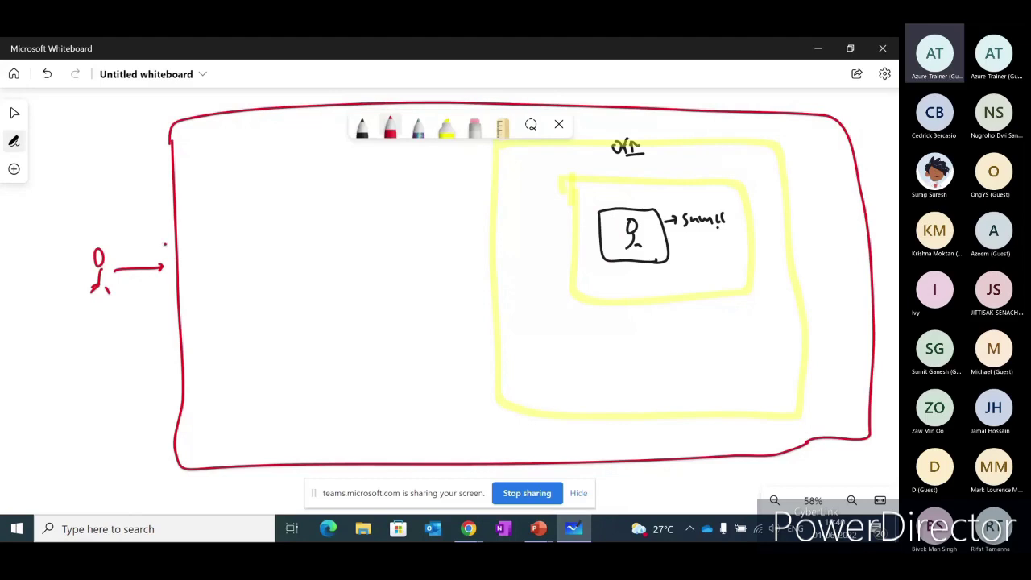
- Draw a circled user, a long arrow to the yellow box, a circled X and a stick figure
mouse_move(157, 215)
mouse_down()
mouse_move(165, 238)
mouse_move(145, 247)
mouse_move(118, 236)
mouse_up()
click(142, 258)
mouse_move(166, 215)
mouse_down()
mouse_move(153, 211)
mouse_move(162, 243)
mouse_move(148, 238)
mouse_up()
click(185, 269)
mouse_move(182, 269)
mouse_down()
mouse_move(383, 238)
mouse_move(460, 259)
mouse_up()
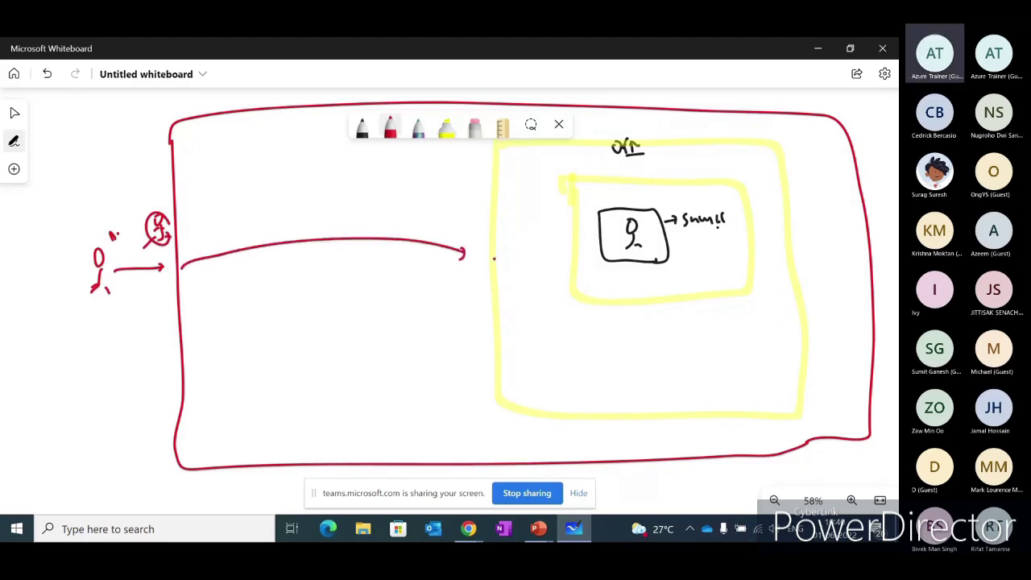
drag(512, 151, 518, 165)
drag(512, 148, 507, 149)
drag(472, 218, 472, 219)
mouse_move(472, 229)
mouse_down()
mouse_move(470, 248)
mouse_move(482, 237)
mouse_move(485, 251)
mouse_up()
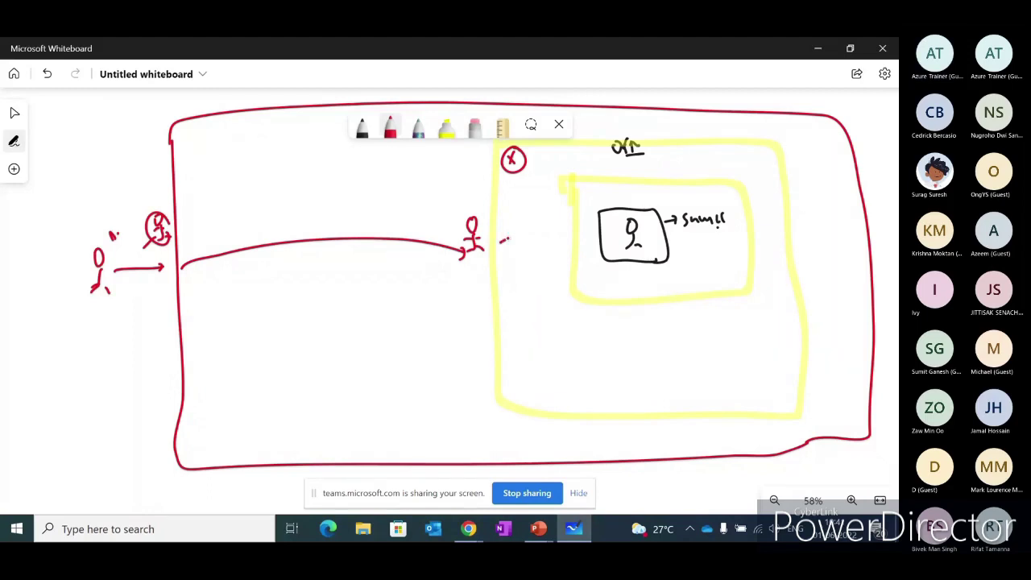
- Draw arrows into the inner yellow box and black box, and label the black box 'VM'
drag(499, 242, 570, 216)
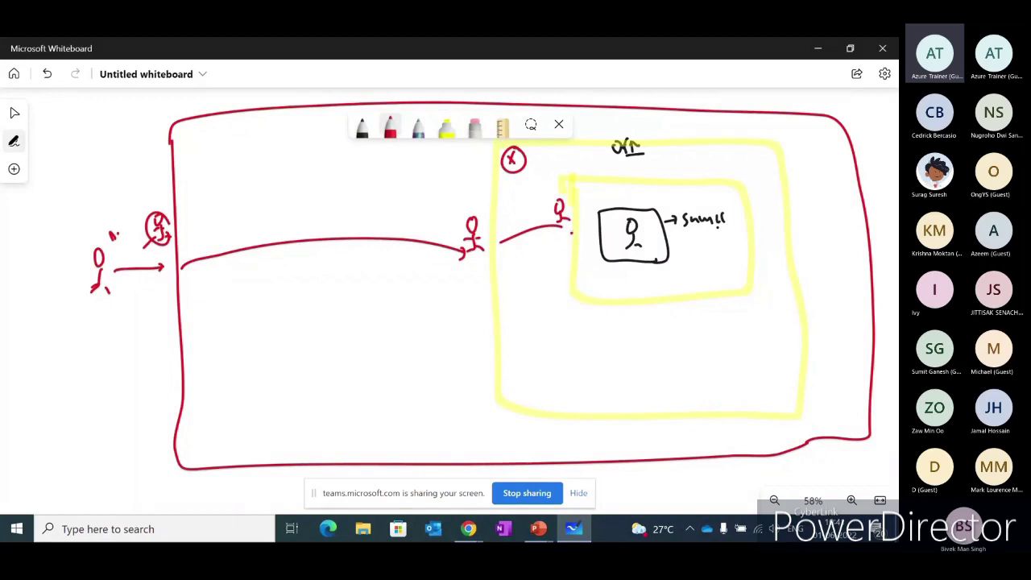
mouse_move(578, 234)
mouse_down()
mouse_move(600, 234)
mouse_move(593, 239)
mouse_up()
drag(646, 200, 642, 209)
drag(650, 196, 661, 206)
drag(667, 196, 685, 208)
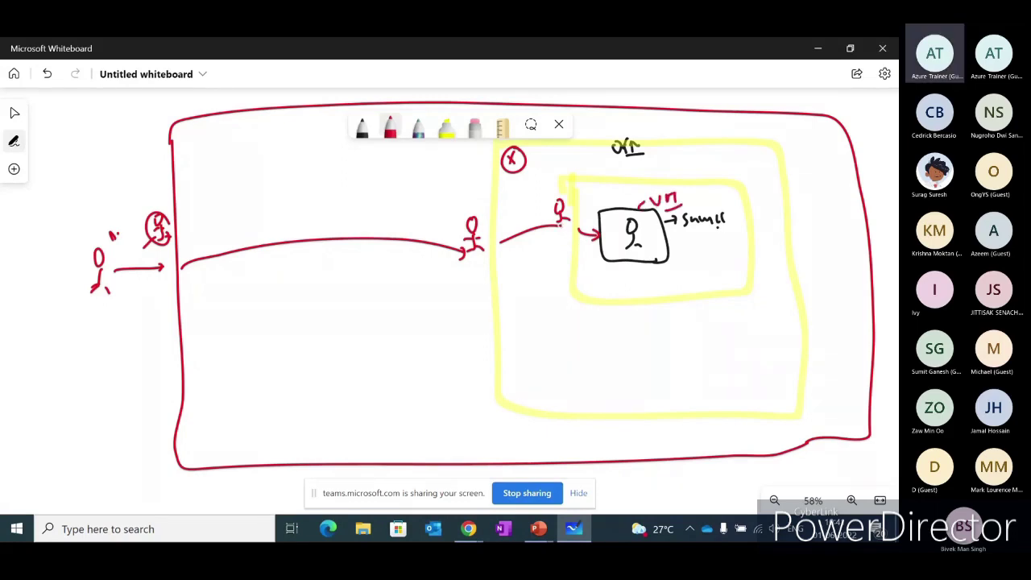
- Add a line below the inner figure and a down arrow labelled 'NSG'
drag(561, 223, 565, 255)
drag(530, 284, 542, 296)
drag(552, 286, 545, 298)
mouse_move(564, 288)
mouse_down()
mouse_move(556, 297)
mouse_move(569, 310)
mouse_up()
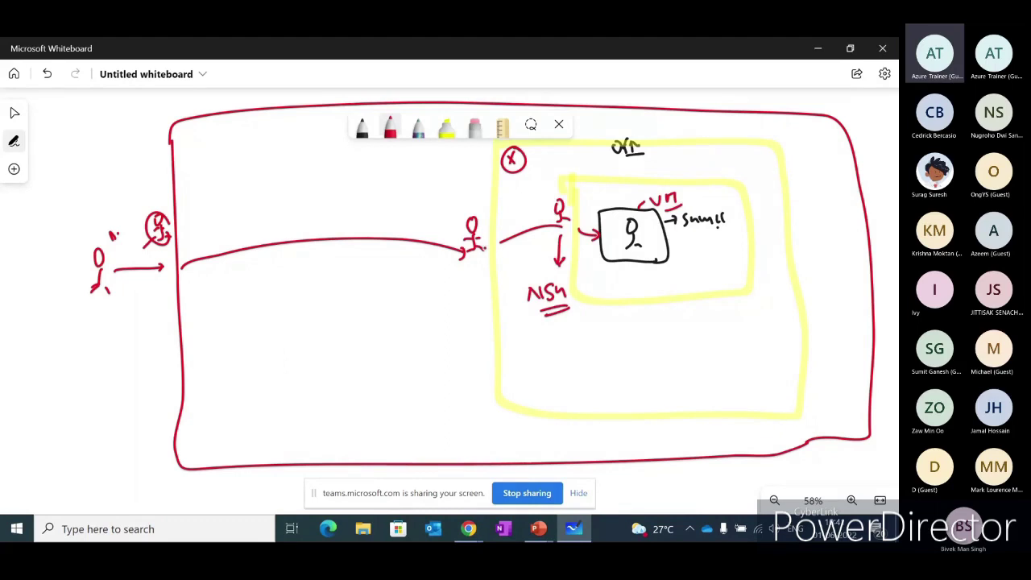
- Write a subnet note, a lower 'NSG' arrow label, and a firewall note linked to the circled figure
drag(466, 187, 493, 203)
mouse_move(414, 170)
mouse_down()
mouse_move(427, 190)
mouse_move(459, 171)
mouse_up()
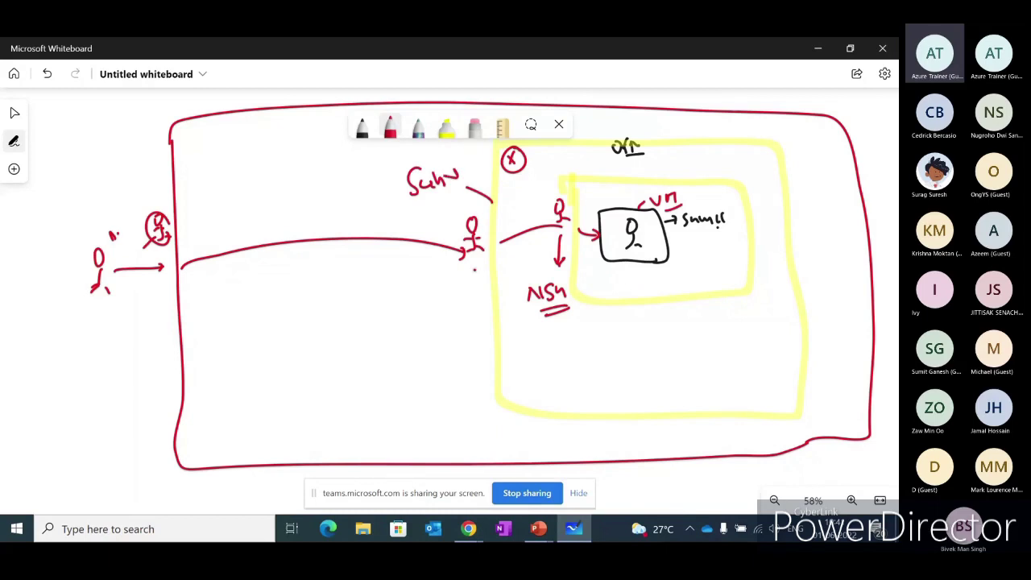
mouse_move(462, 261)
mouse_down()
mouse_move(488, 259)
mouse_move(465, 315)
mouse_move(472, 307)
mouse_up()
drag(433, 339, 482, 343)
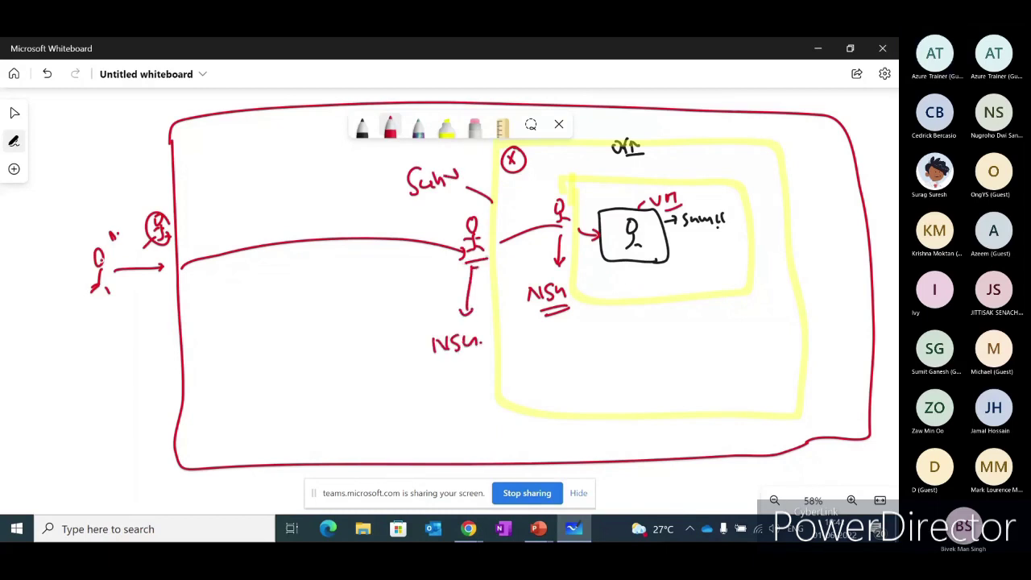
drag(150, 268, 158, 267)
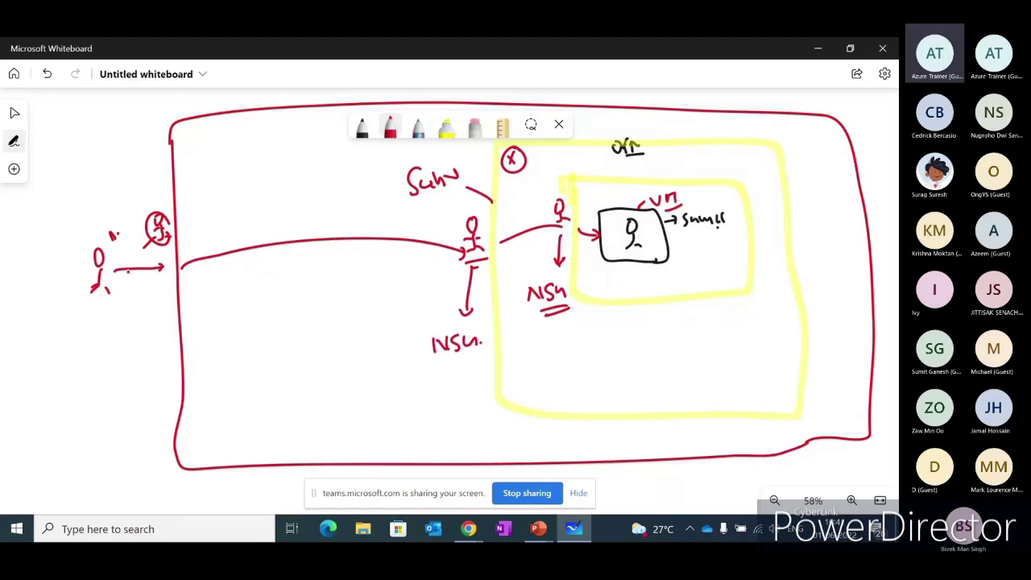
mouse_move(158, 213)
mouse_down()
mouse_move(127, 151)
mouse_move(90, 143)
mouse_move(136, 130)
mouse_move(153, 107)
mouse_up()
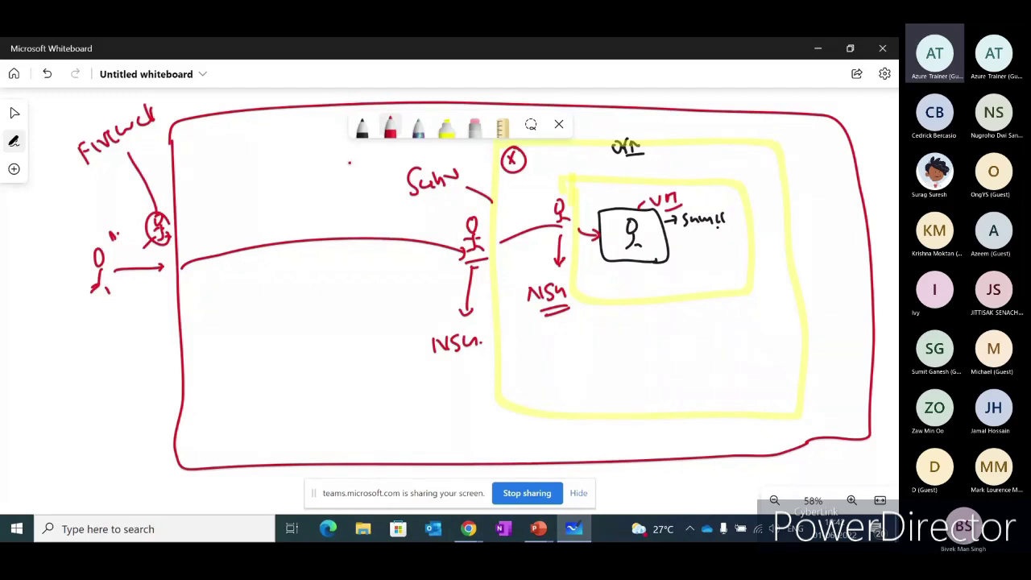
- Double-underline the lower NSG label, curve arrows to the middle figure and VM, and circle the figure
drag(429, 369, 472, 366)
drag(430, 319, 433, 327)
drag(416, 220, 440, 327)
drag(406, 220, 414, 230)
mouse_move(553, 314)
mouse_down()
mouse_move(623, 340)
mouse_move(649, 274)
mouse_move(662, 280)
mouse_up()
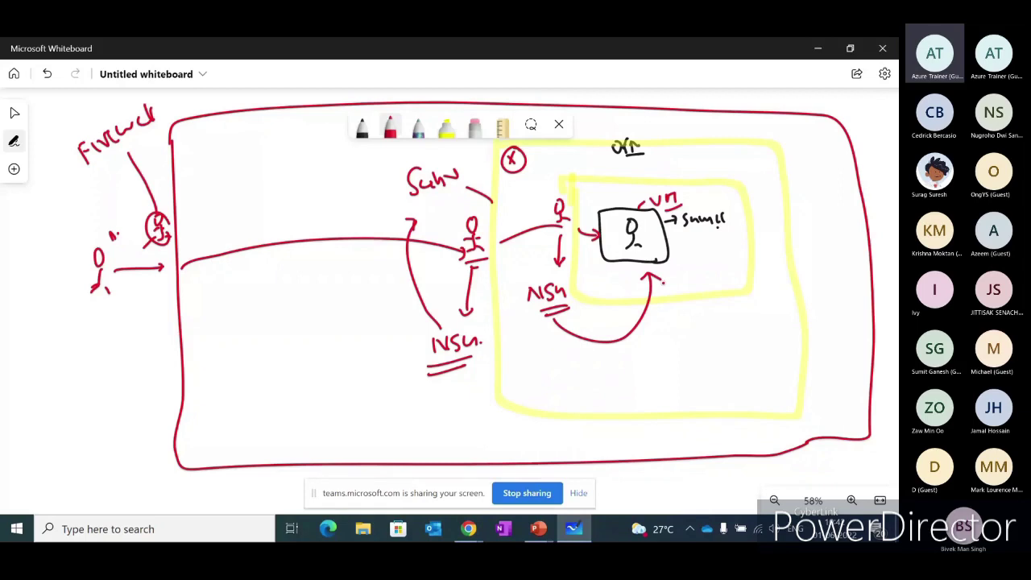
mouse_move(444, 238)
mouse_down()
mouse_move(482, 225)
mouse_move(455, 263)
mouse_move(448, 219)
mouse_move(283, 157)
mouse_up()
- Draw a line to a new 'Rule' note and underline it
drag(249, 161, 299, 127)
drag(262, 187, 323, 150)
drag(268, 180, 318, 153)
drag(282, 154, 306, 171)
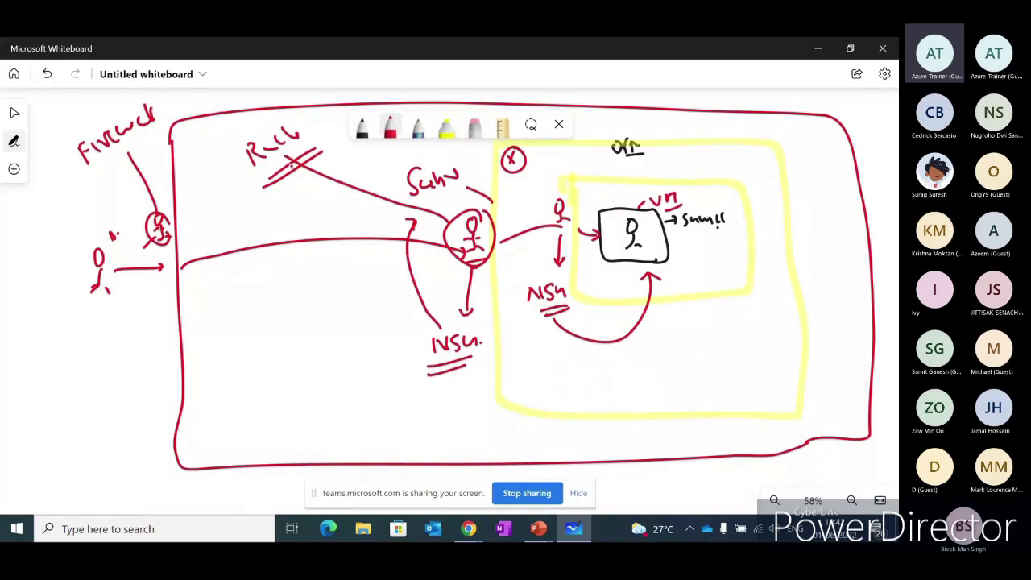
- Branch lines off NSG labelled 'Inbound' and 'Outbound', underlining 'Outbound'
mouse_move(318, 342)
mouse_down()
mouse_move(427, 345)
mouse_move(327, 406)
mouse_up()
mouse_move(231, 371)
mouse_down()
mouse_move(311, 309)
mouse_move(333, 313)
mouse_move(346, 299)
mouse_up()
mouse_move(262, 427)
mouse_down()
mouse_move(283, 425)
mouse_move(343, 385)
mouse_up()
drag(293, 429, 334, 408)
drag(295, 436, 335, 414)
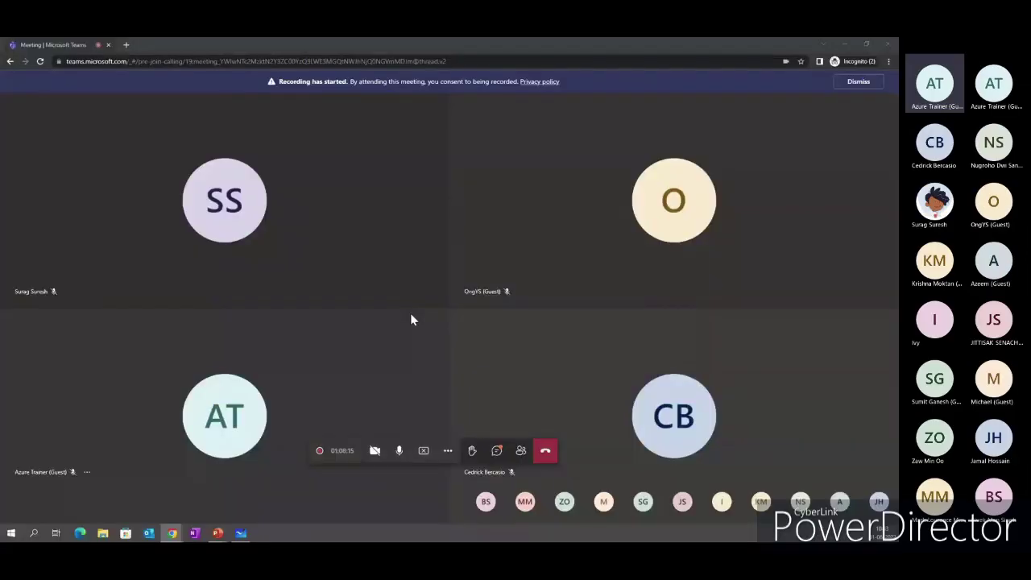
- Switch to the Azure HRNetwork page and open Network security groups via a 'net' search
mouse_move(171, 532)
click(241, 495)
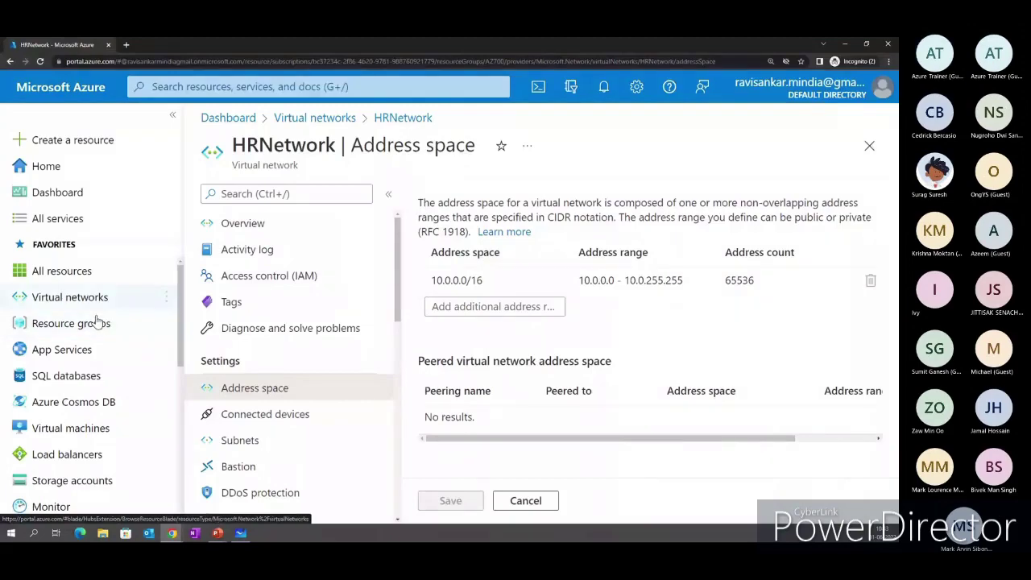
click(263, 84)
text(n)
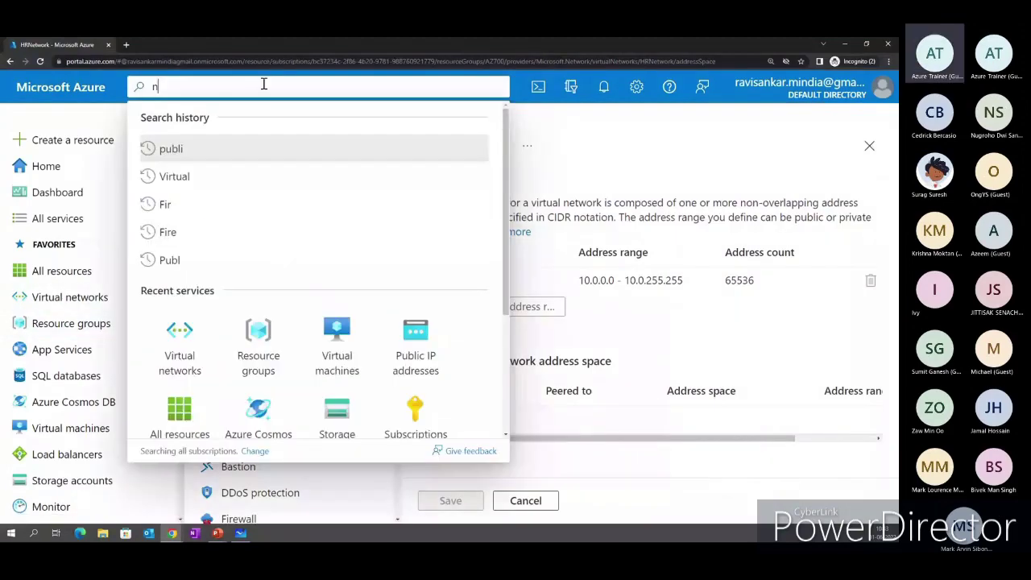
text(et)
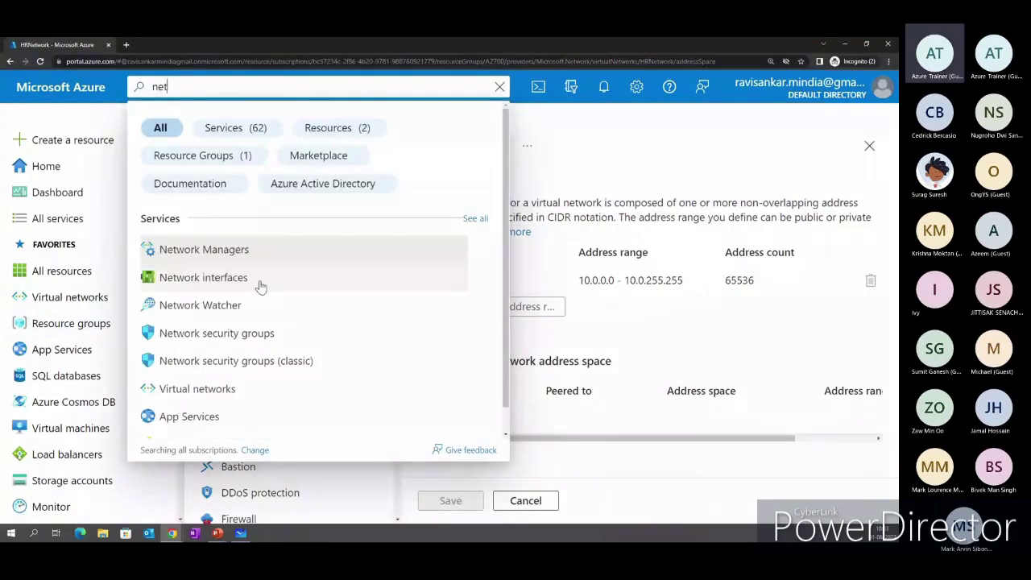
click(354, 333)
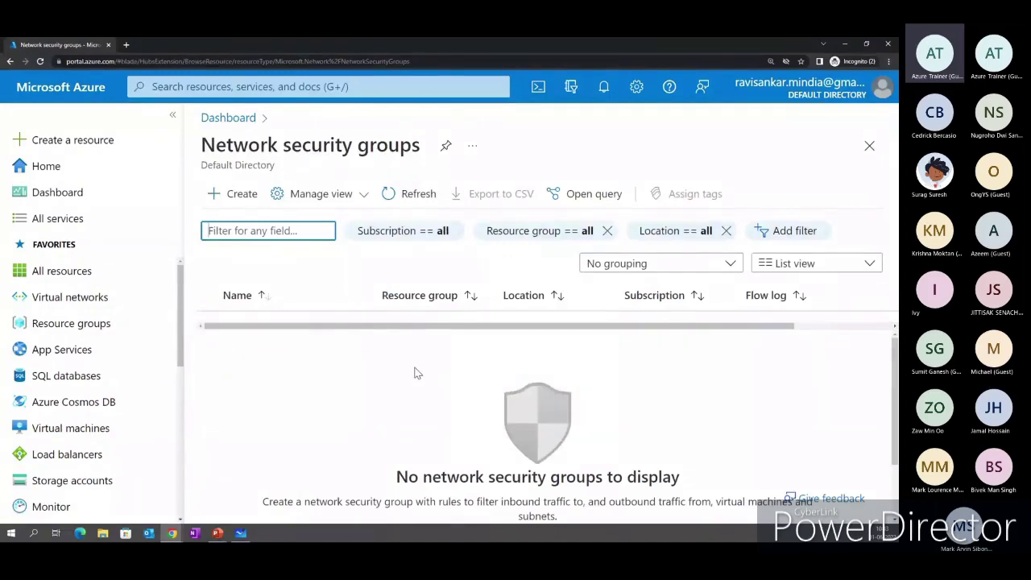
- Zoom the page out and go to the empty Virtual machines list
key(ctrl+minus)
key(ctrl+minus)
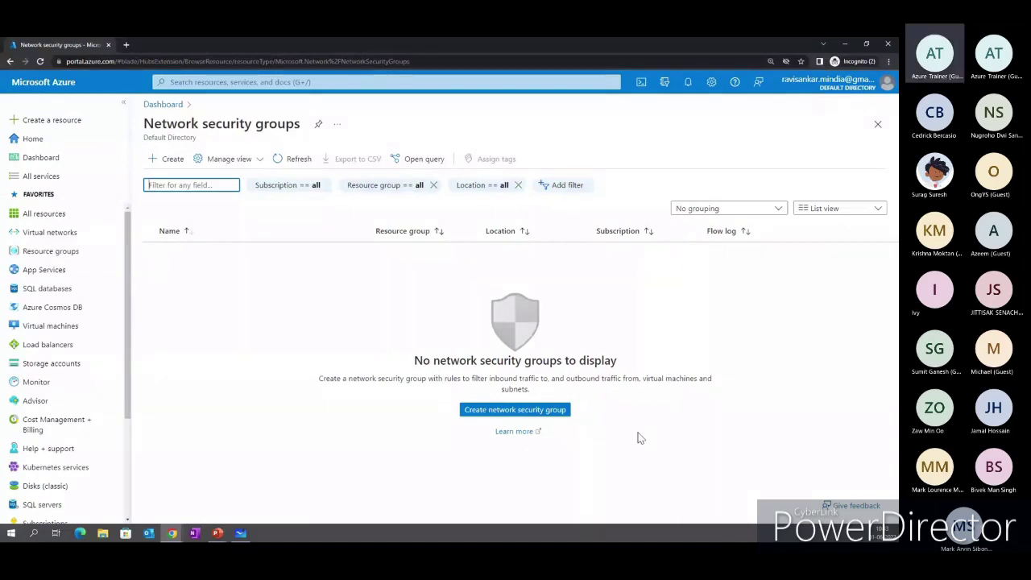
click(498, 412)
click(56, 324)
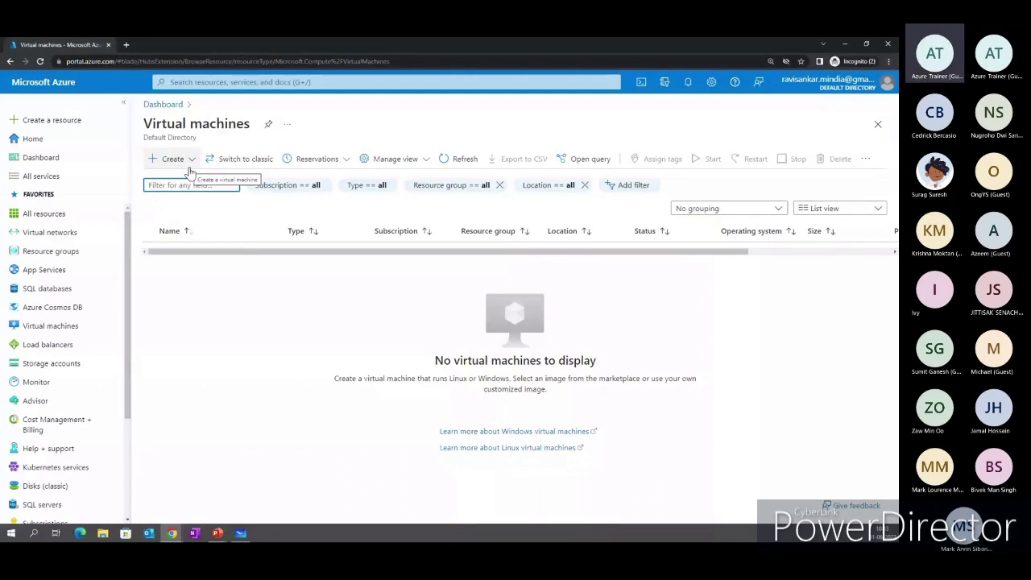
- Search 'net' and confirm the Network security groups list is empty
click(190, 161)
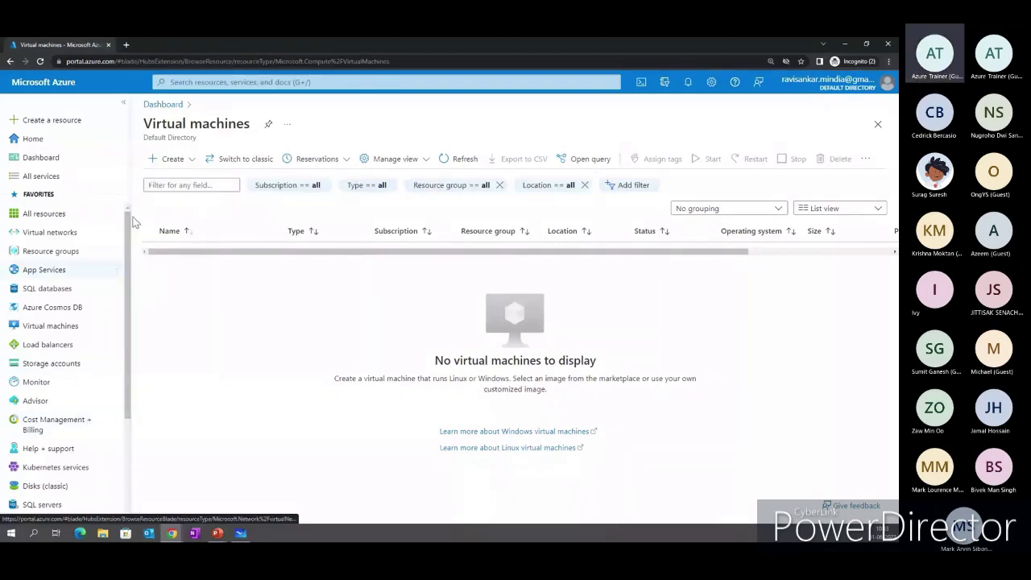
click(208, 84)
text(net)
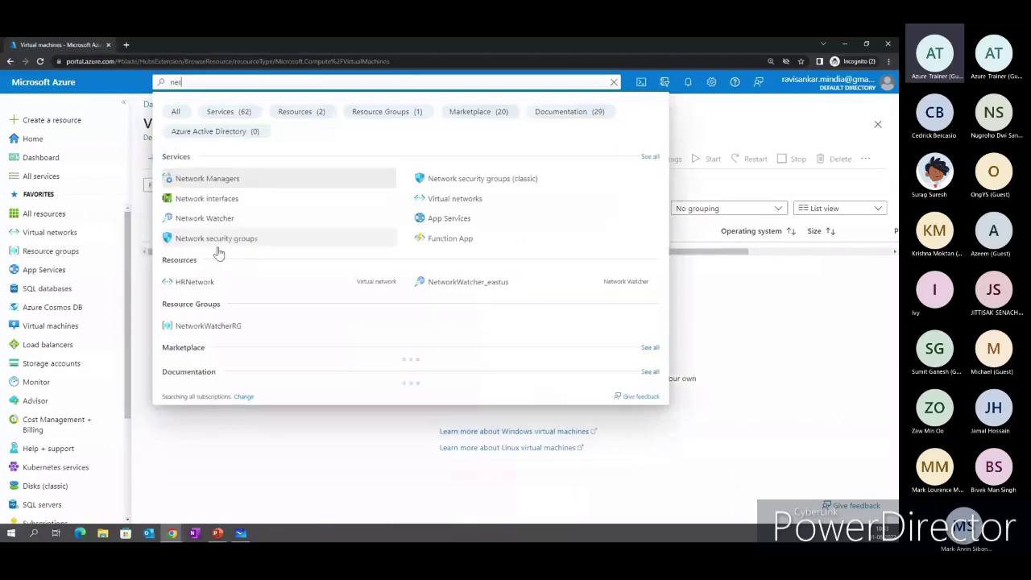
click(216, 242)
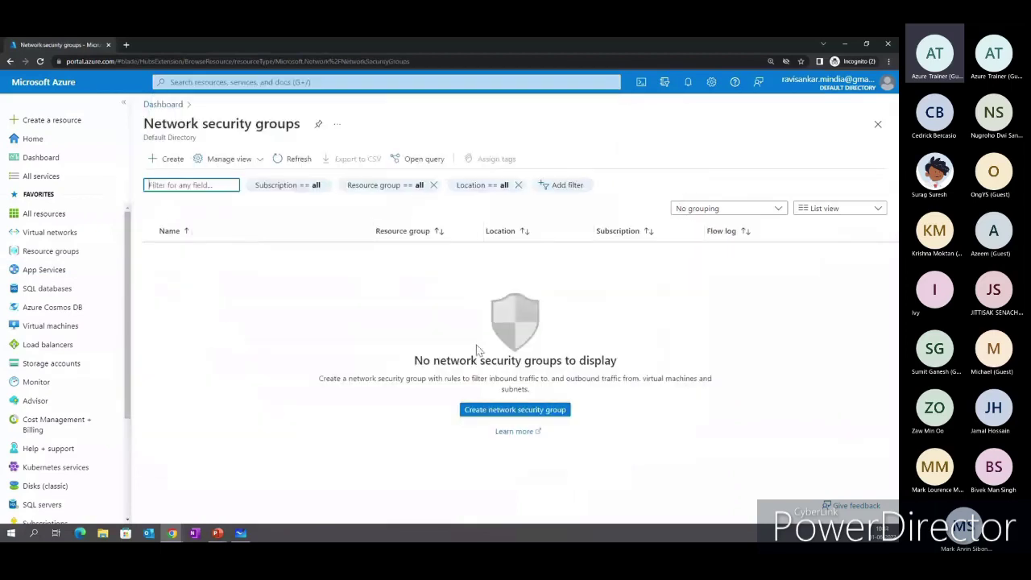
drag(411, 364, 618, 362)
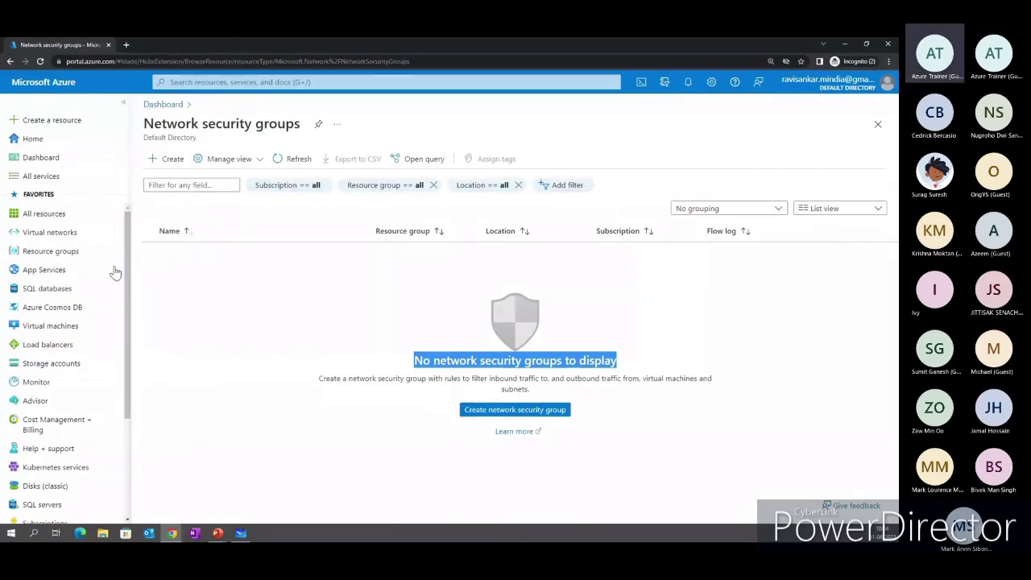
- Return to Virtual machines and choose Create > Azure virtual machine
click(71, 325)
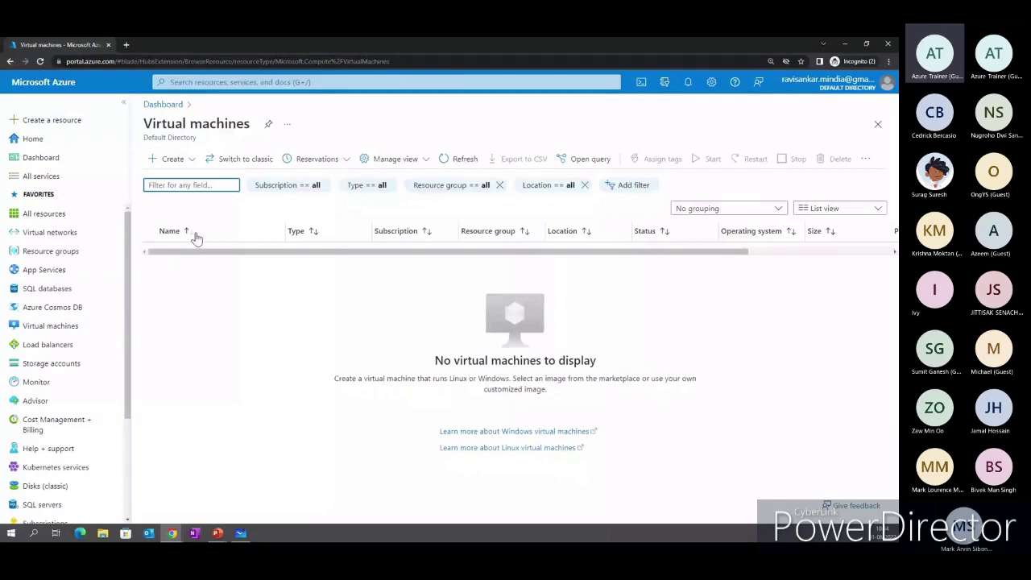
click(183, 159)
click(474, 252)
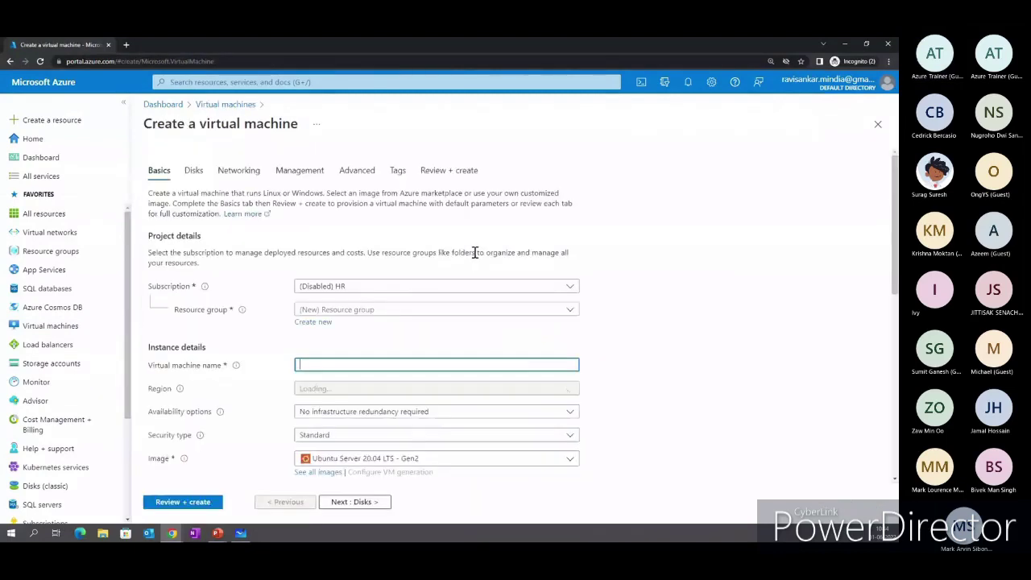
- Select the Training subscription, name the VM Server1, and pick Windows Server 2019 Datacenter - Gen1
click(409, 288)
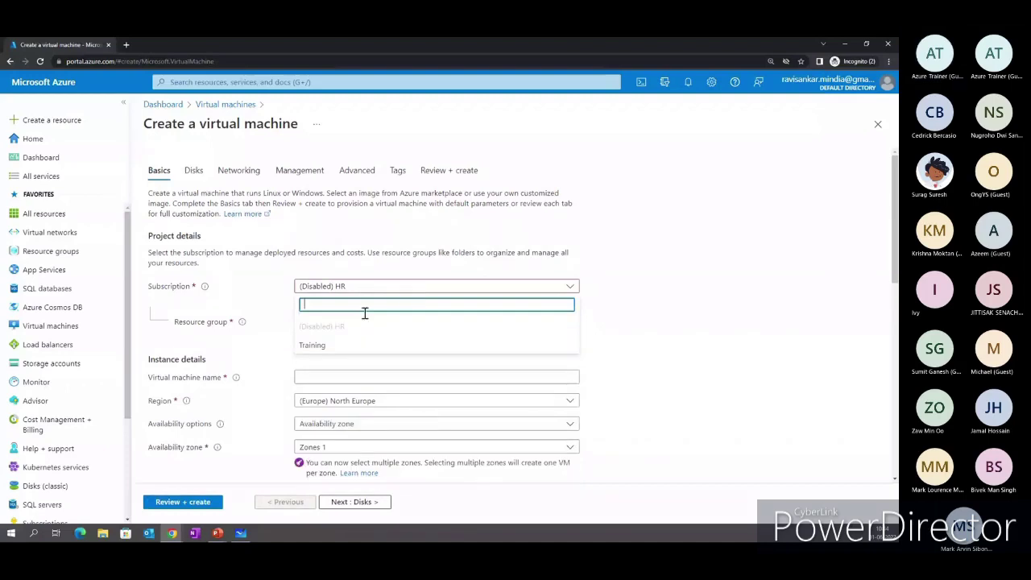
click(359, 345)
click(327, 364)
text(Server1)
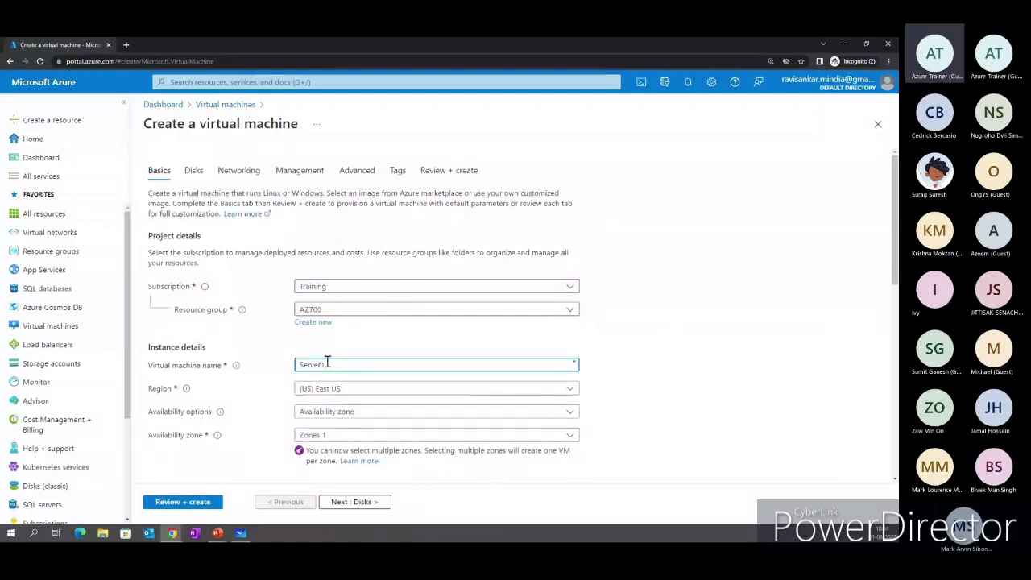
scroll(429, 426, down, 1)
scroll(429, 427, down, 3)
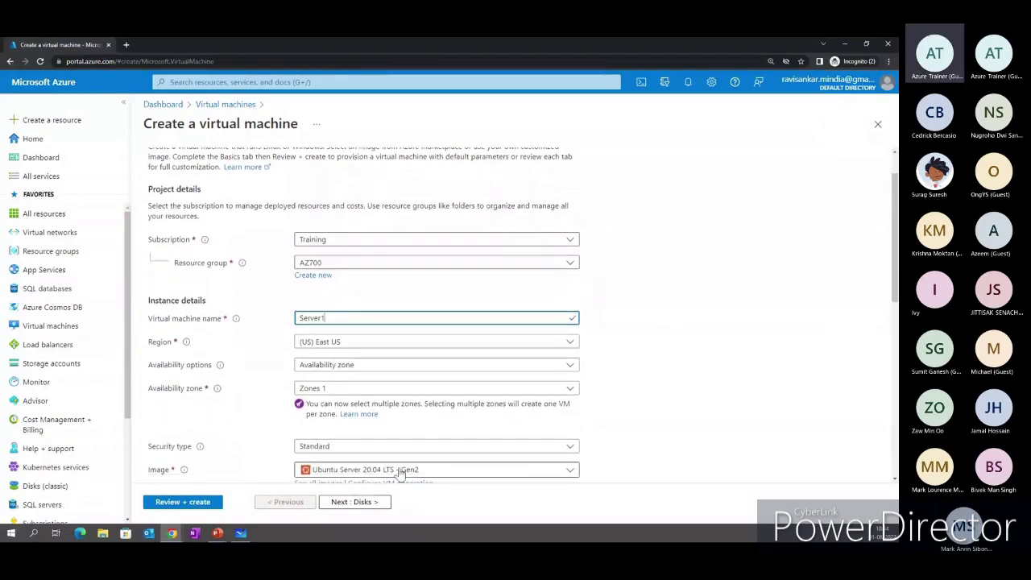
click(362, 329)
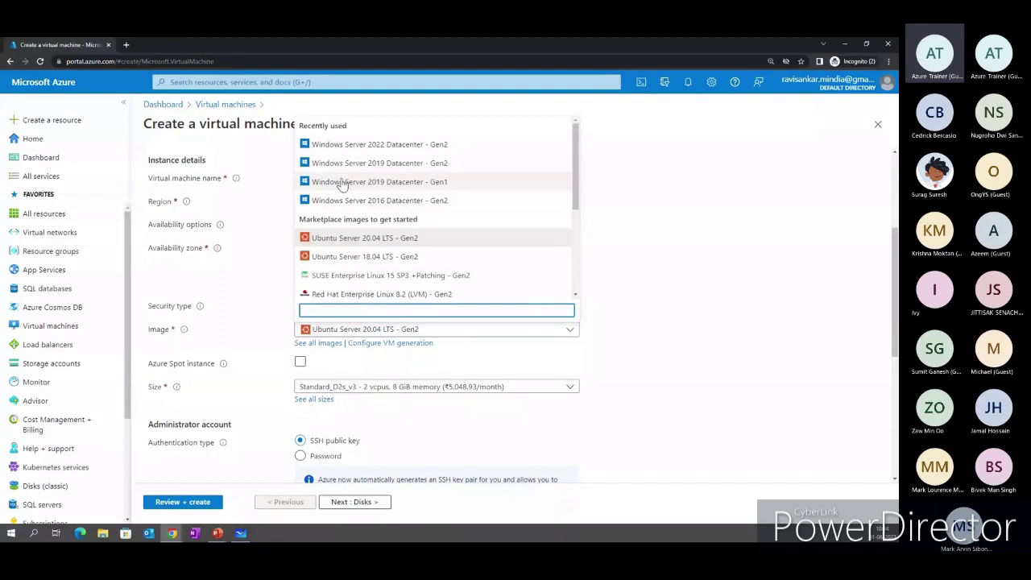
click(342, 182)
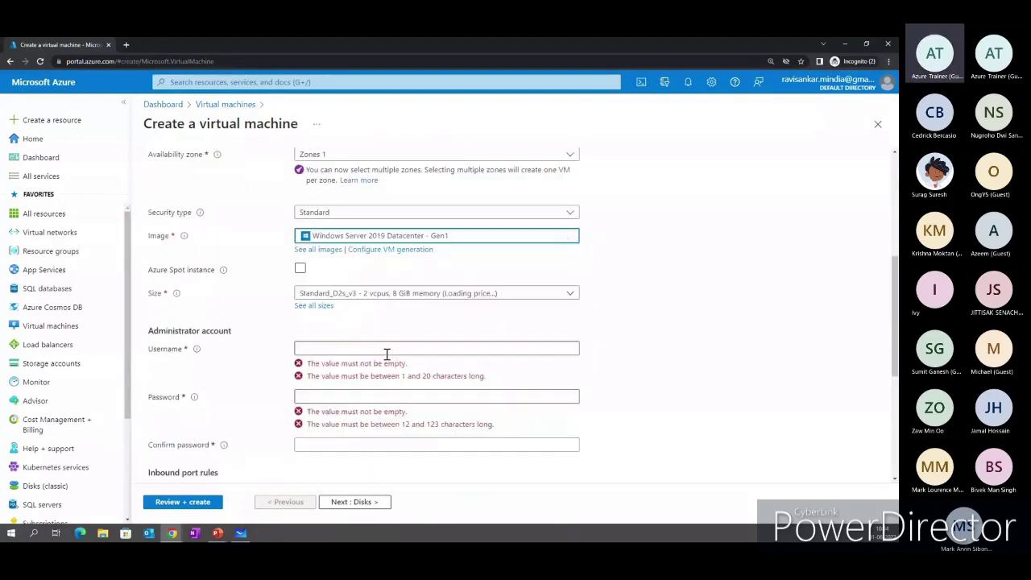
- Enter the administrator username, then type and confirm the administrator password
click(388, 349)
text(trgad)
text(min)
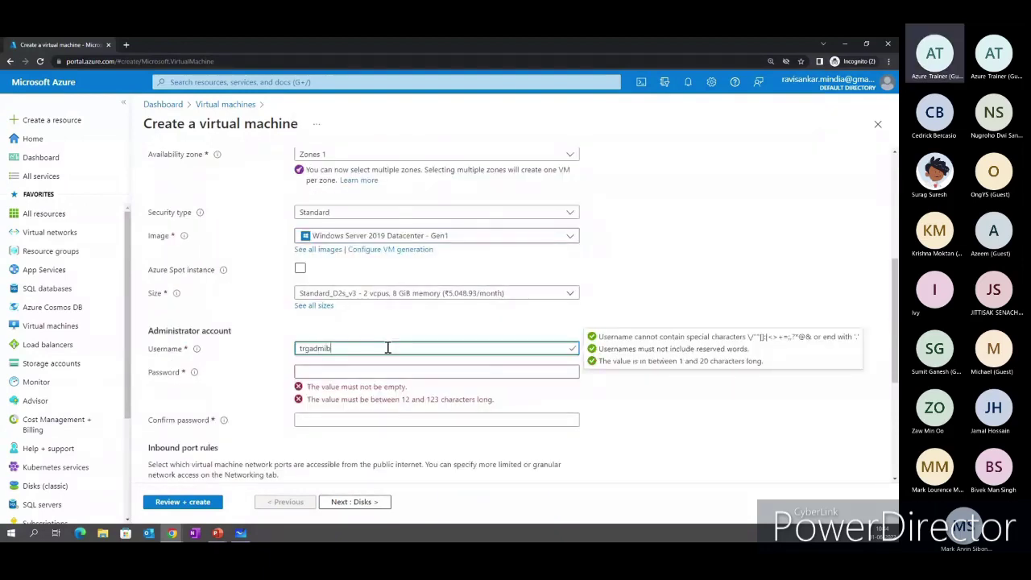
key(Tab)
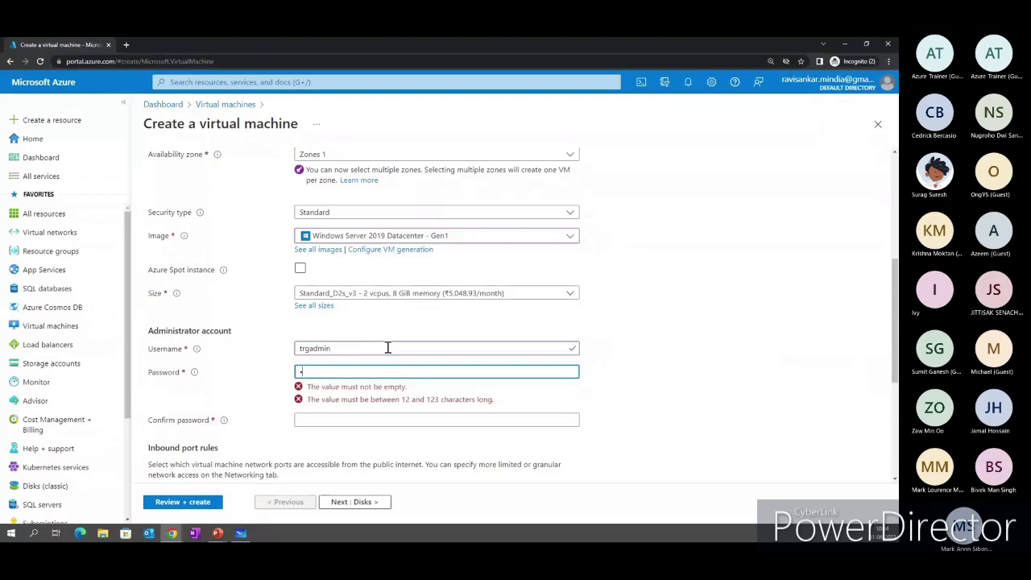
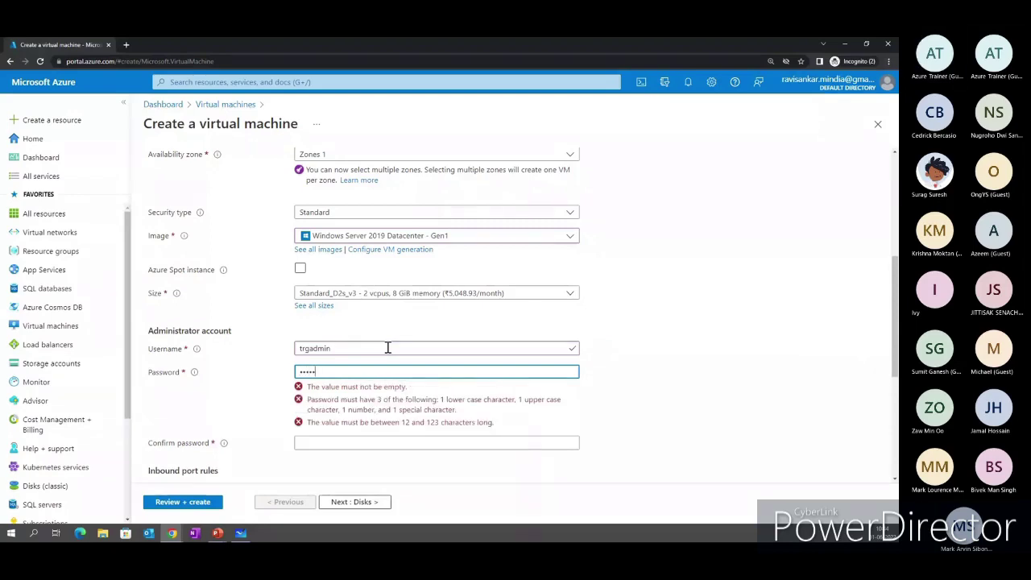
key(Tab)
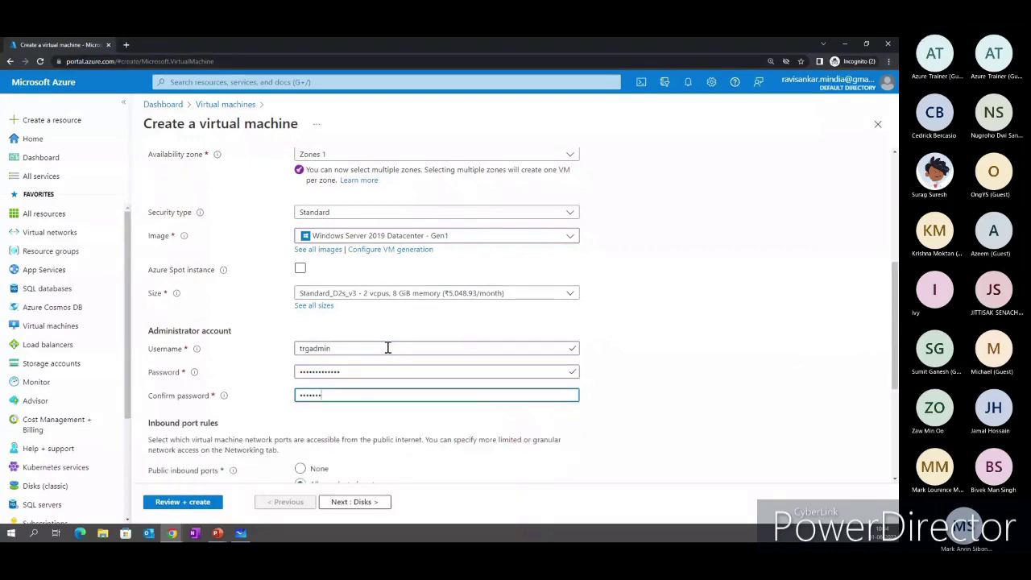
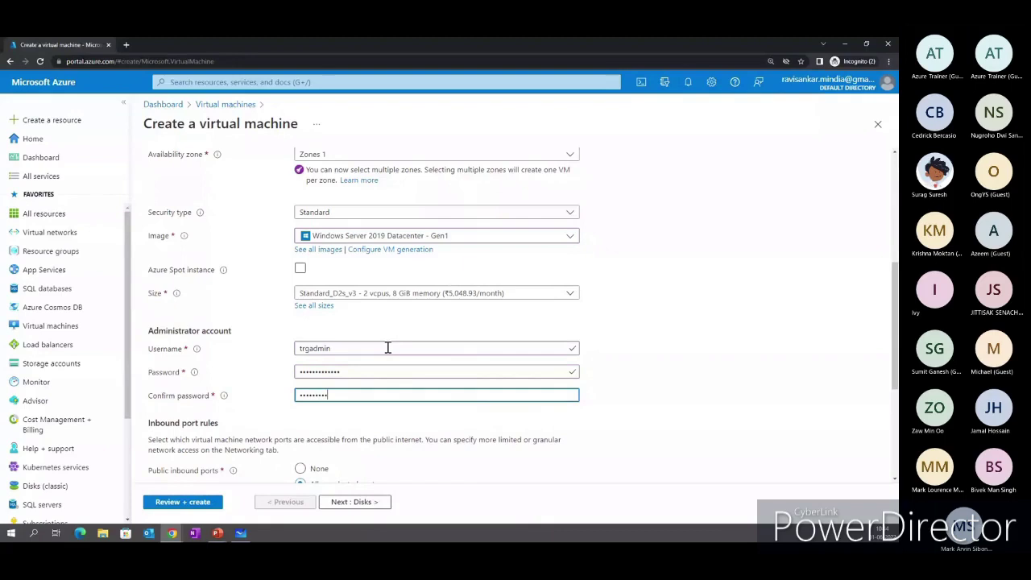
scroll(322, 427, down, 2)
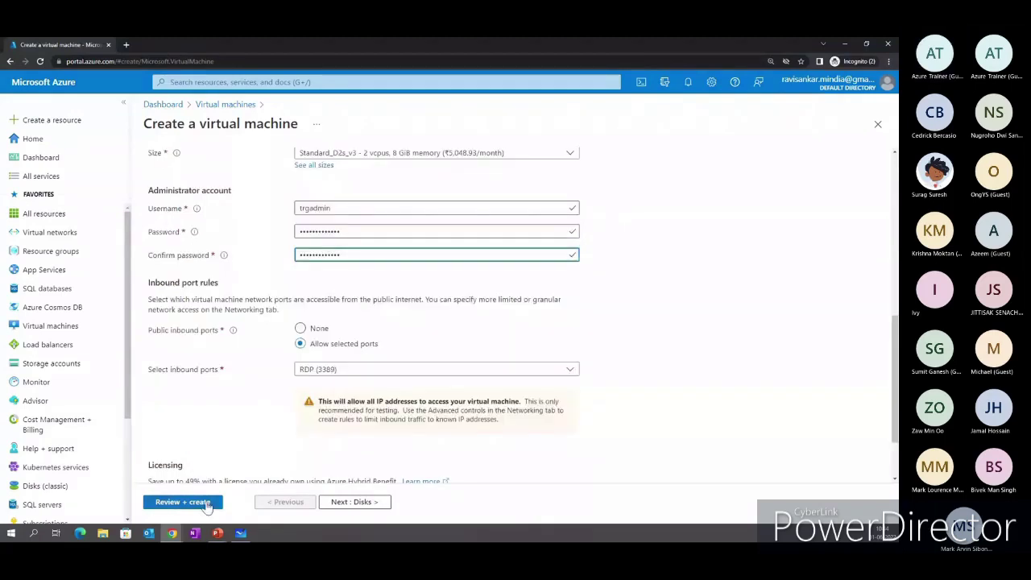
- On Networking, try an Advanced NIC security group with new Server1-nsg and toggle accelerated networking
click(359, 502)
click(359, 502)
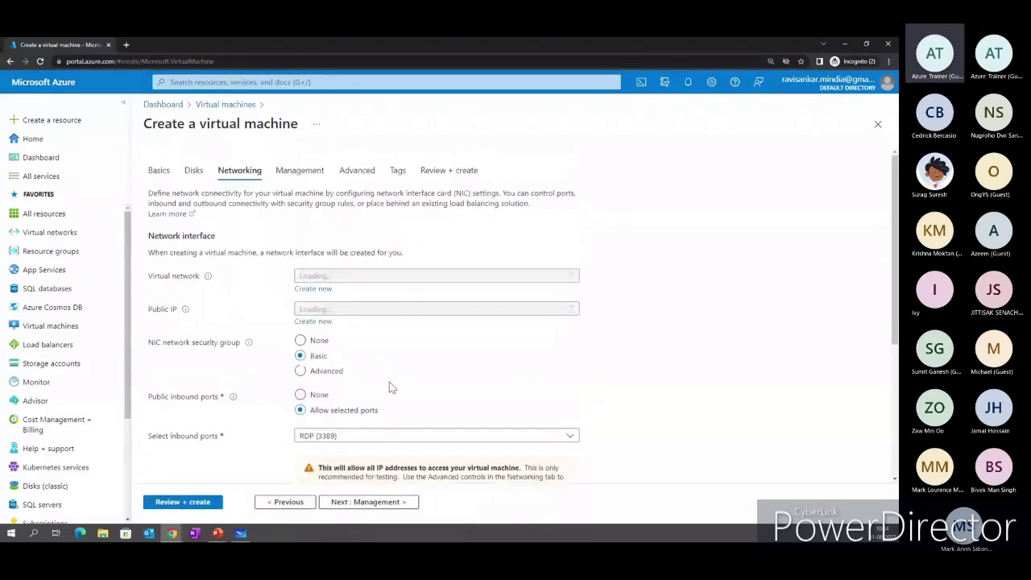
scroll(389, 388, down, 2)
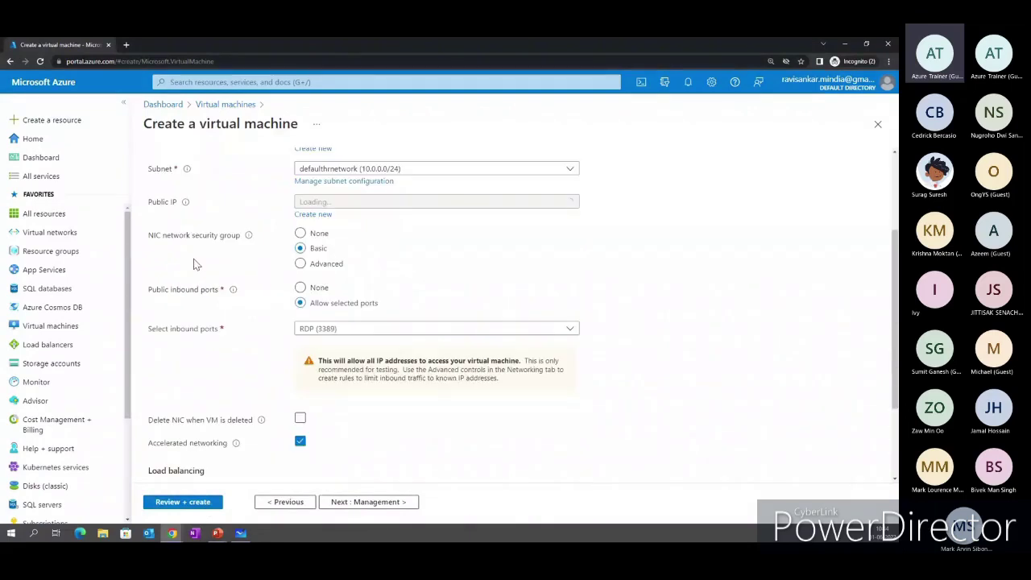
drag(329, 256, 309, 256)
click(301, 263)
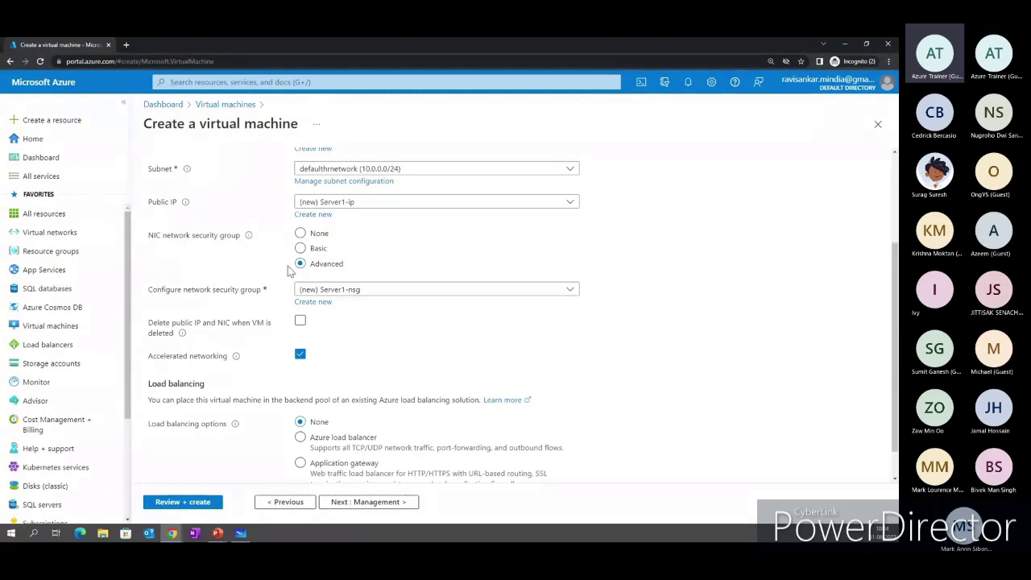
click(326, 289)
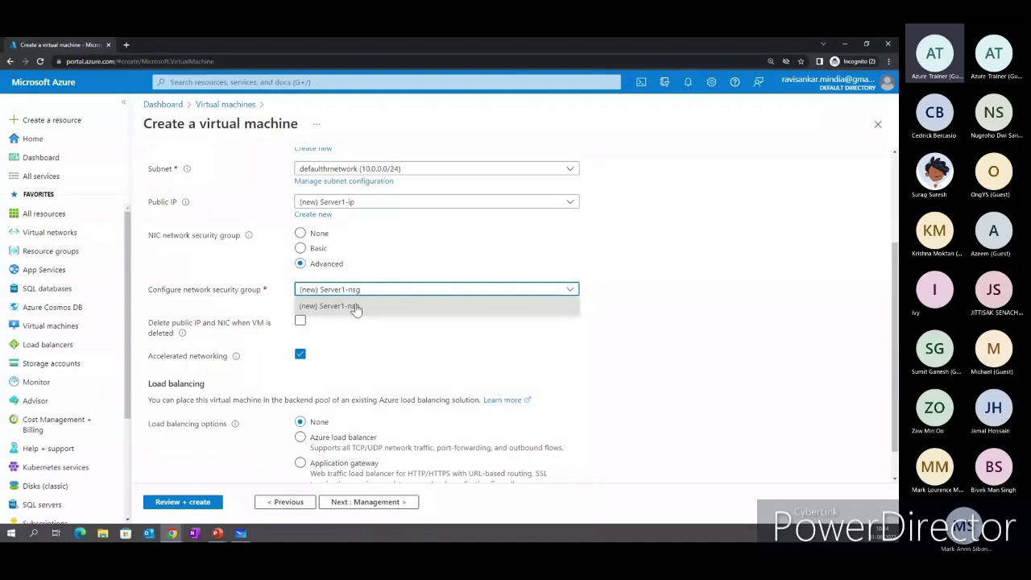
click(474, 363)
click(299, 354)
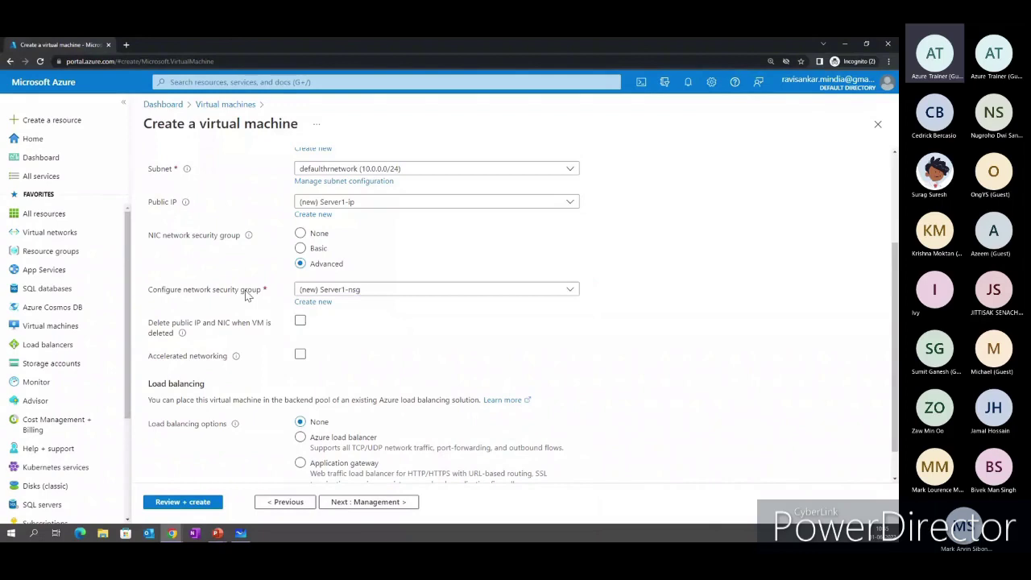
- Revert to a Basic NIC security group allowing RDP 3389 and go to Review + create
click(337, 291)
drag(144, 326, 181, 337)
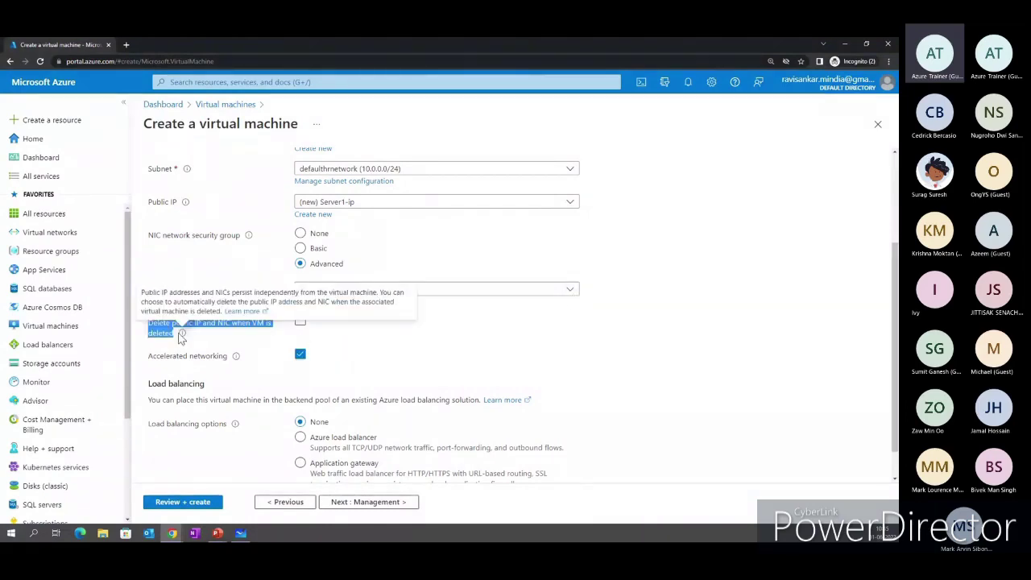
click(319, 252)
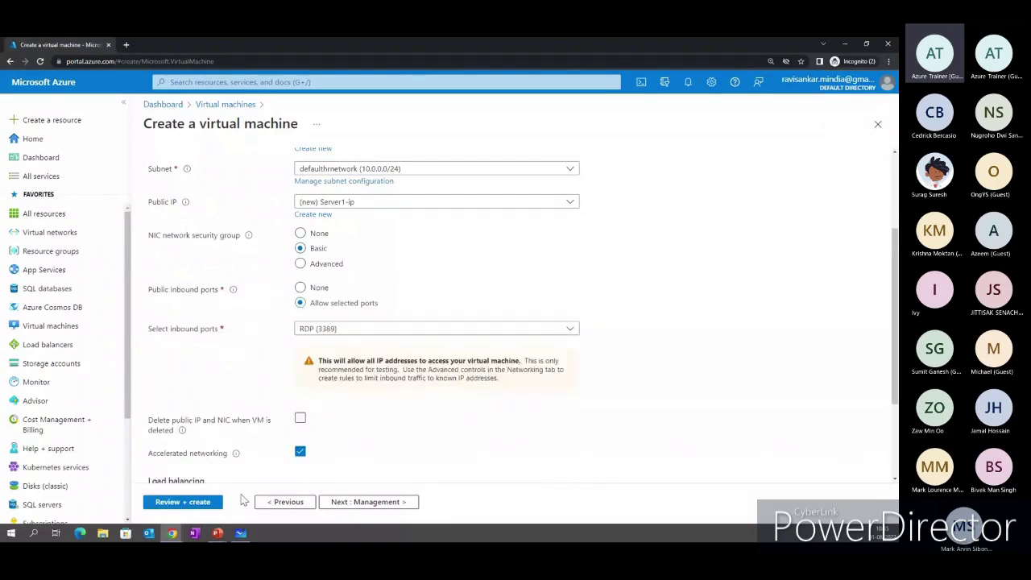
click(211, 502)
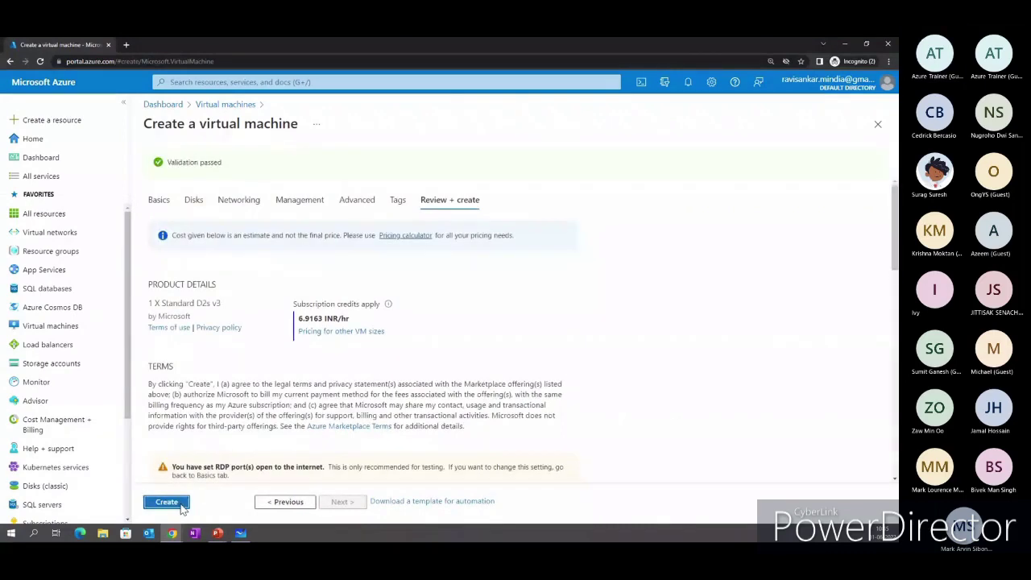
- Create the Server1 VM and wait until its AZ700 deployment reports complete
click(166, 502)
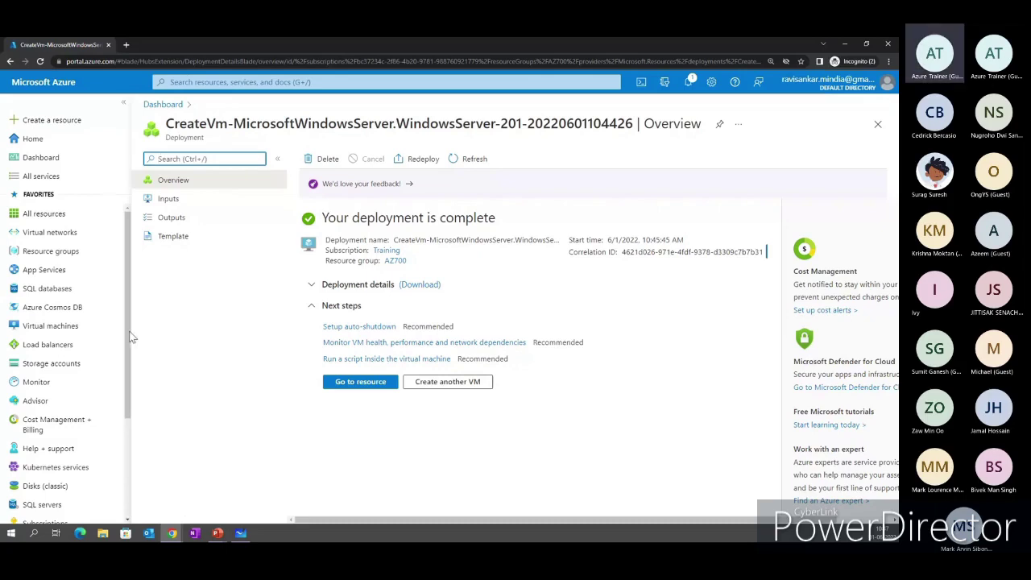
- Show the Virtual machines list, look over a new Azure VM creation form, then return to the list
click(89, 330)
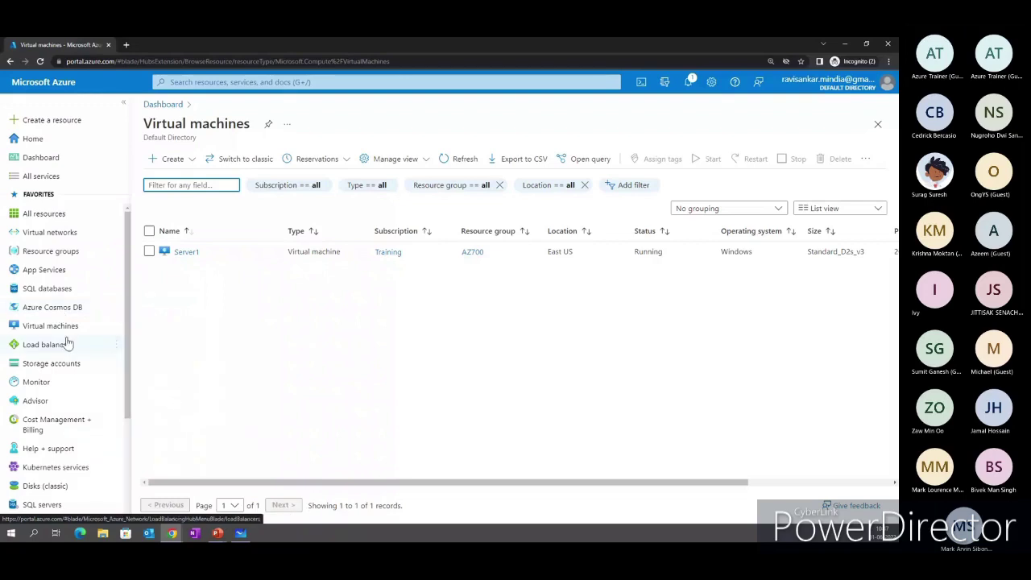
mouse_move(69, 344)
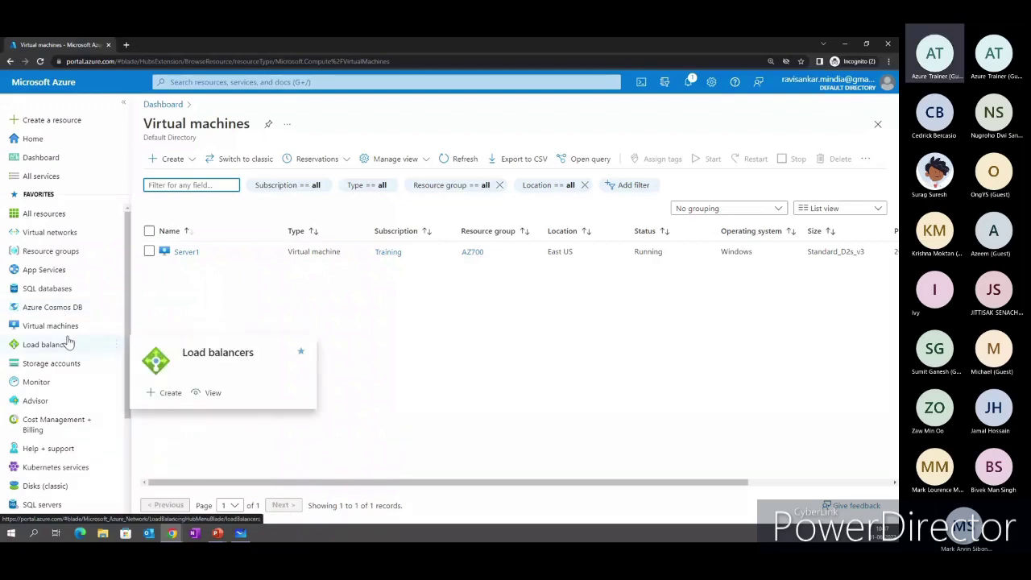
click(173, 160)
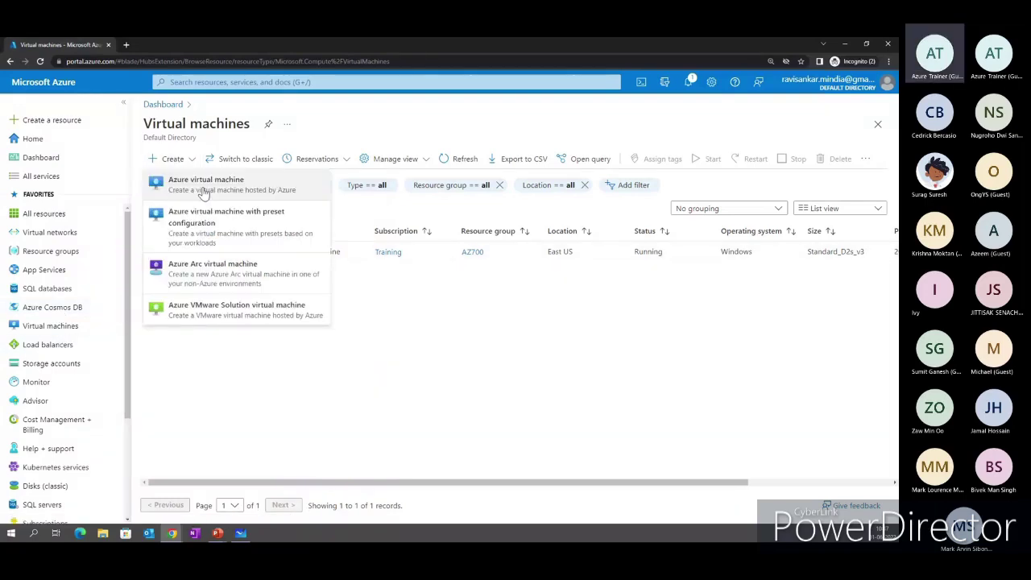
click(346, 234)
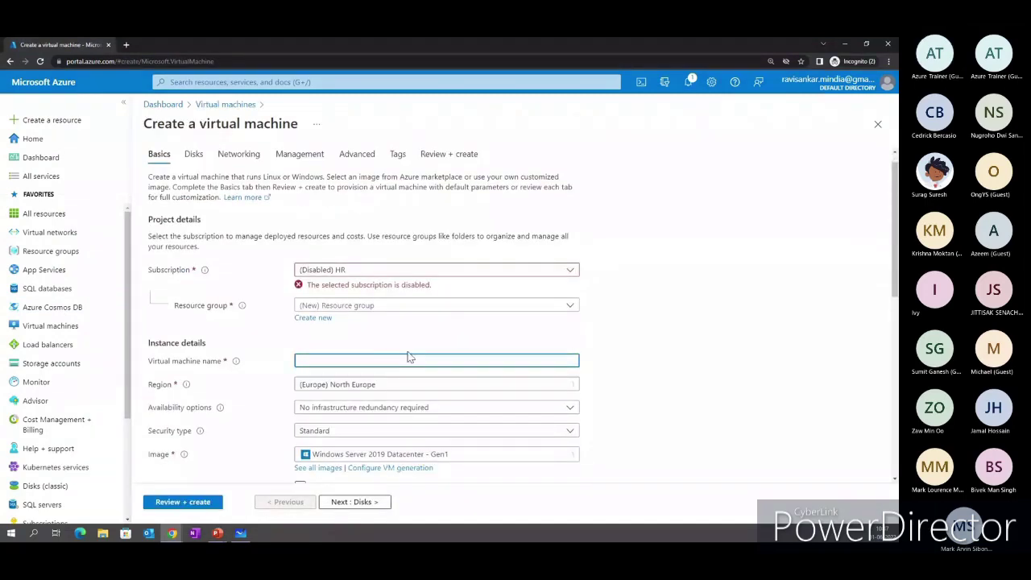
scroll(149, 364, down, 5)
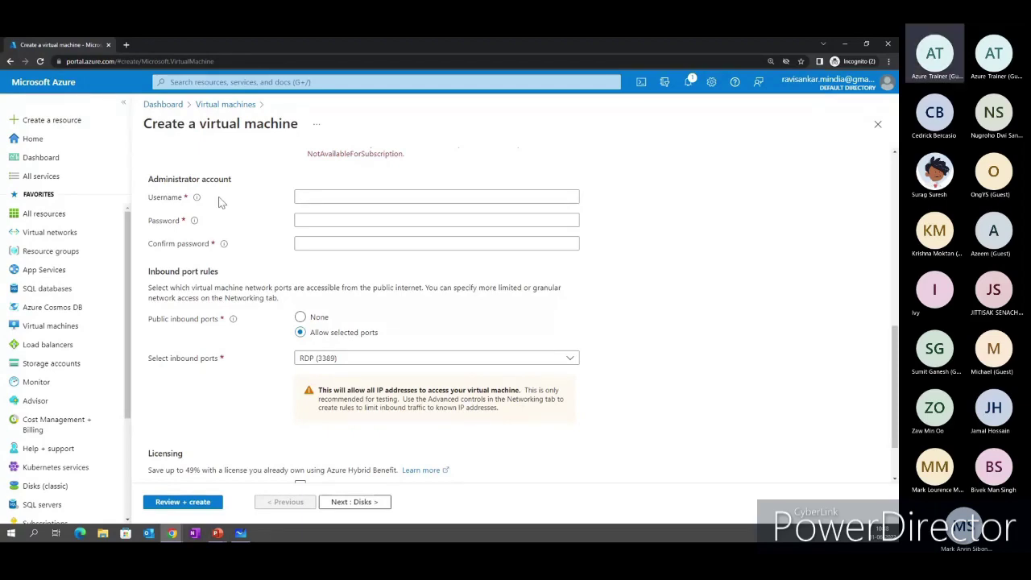
click(219, 107)
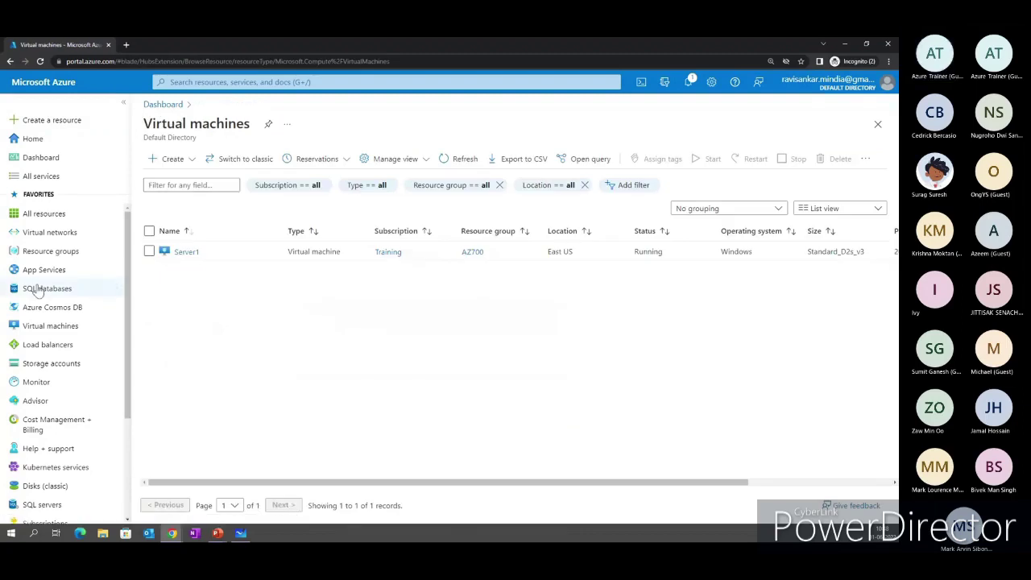
- List all resources and point out the network security group resource type
click(44, 213)
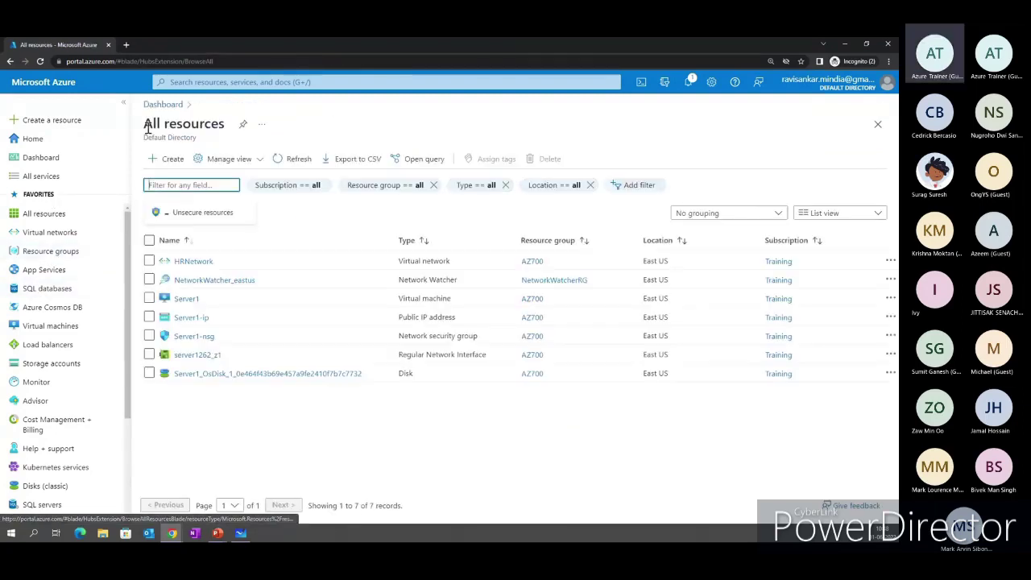
triple_click(223, 127)
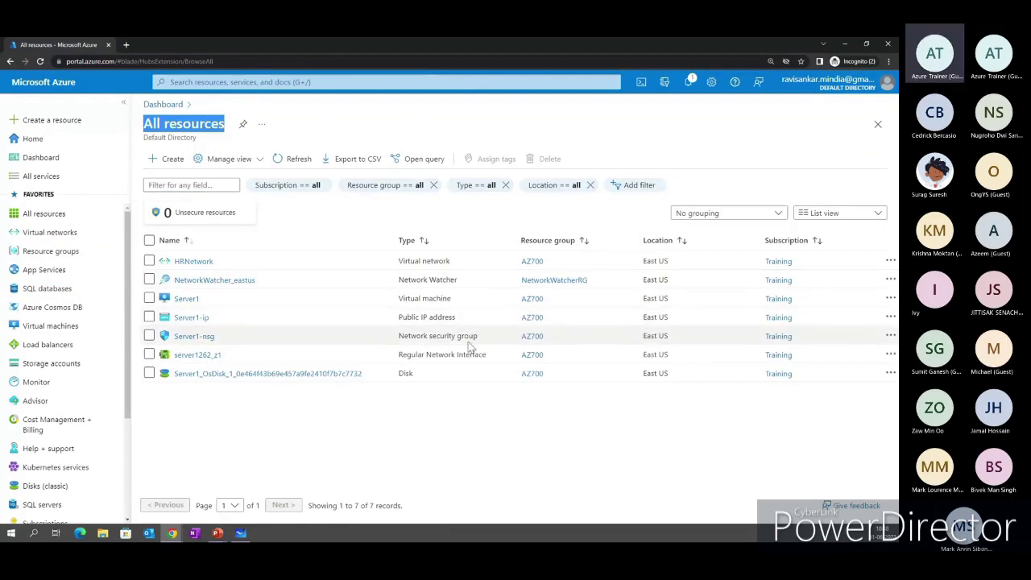
drag(478, 337, 398, 342)
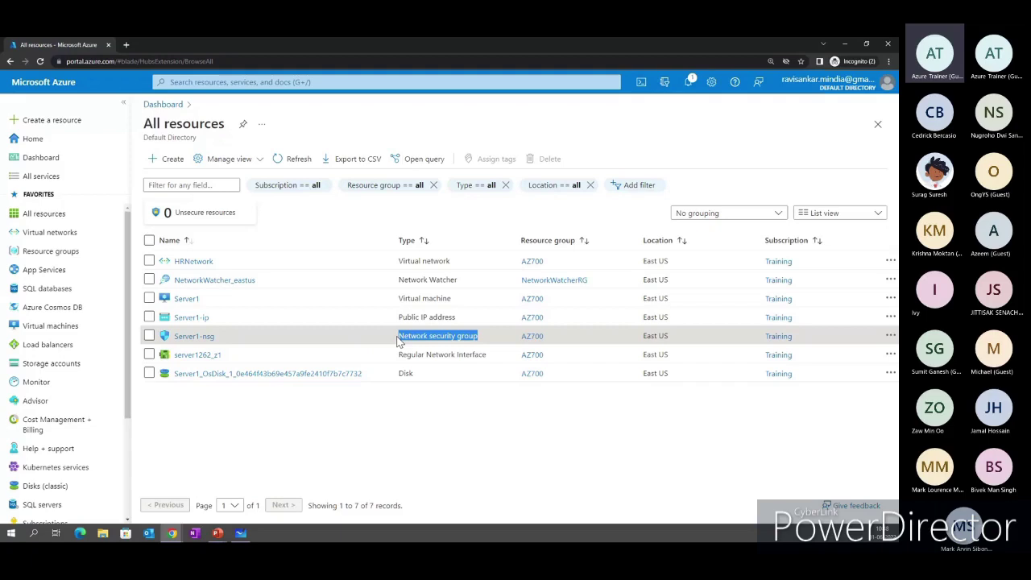
- Open the Server1-nsg network security group and highlight its Server1 name
click(205, 338)
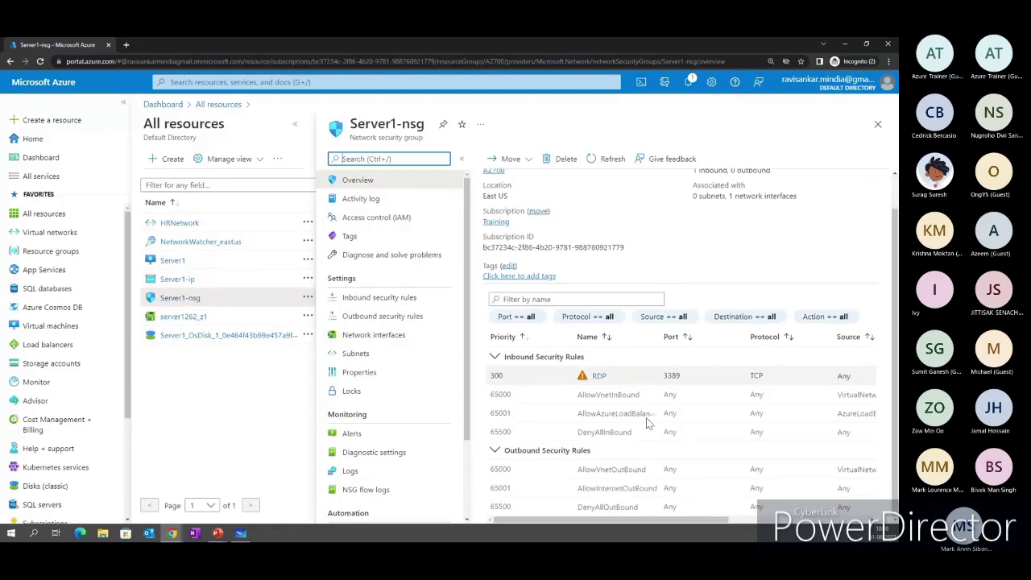
drag(360, 127, 435, 125)
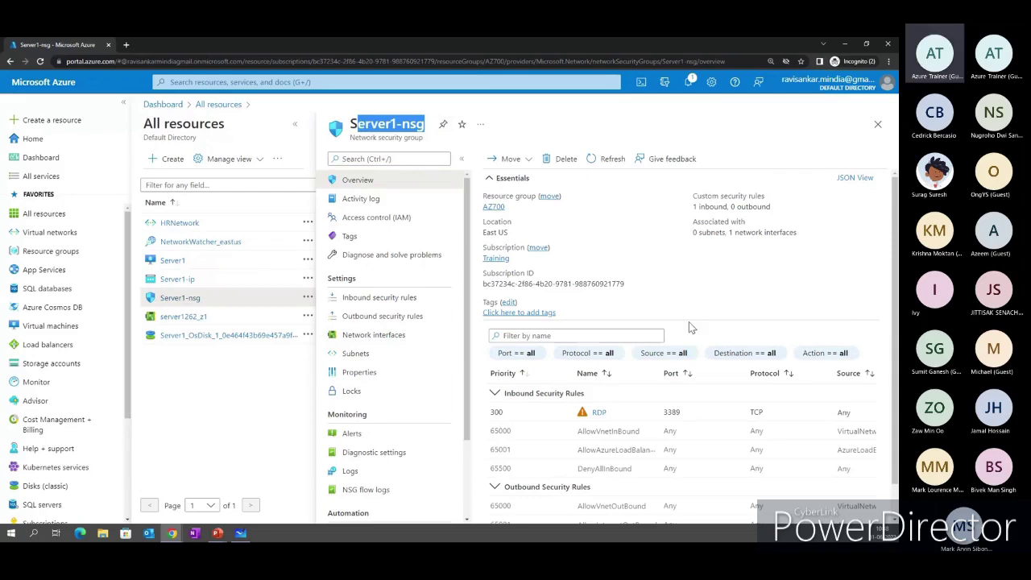
drag(400, 123, 348, 124)
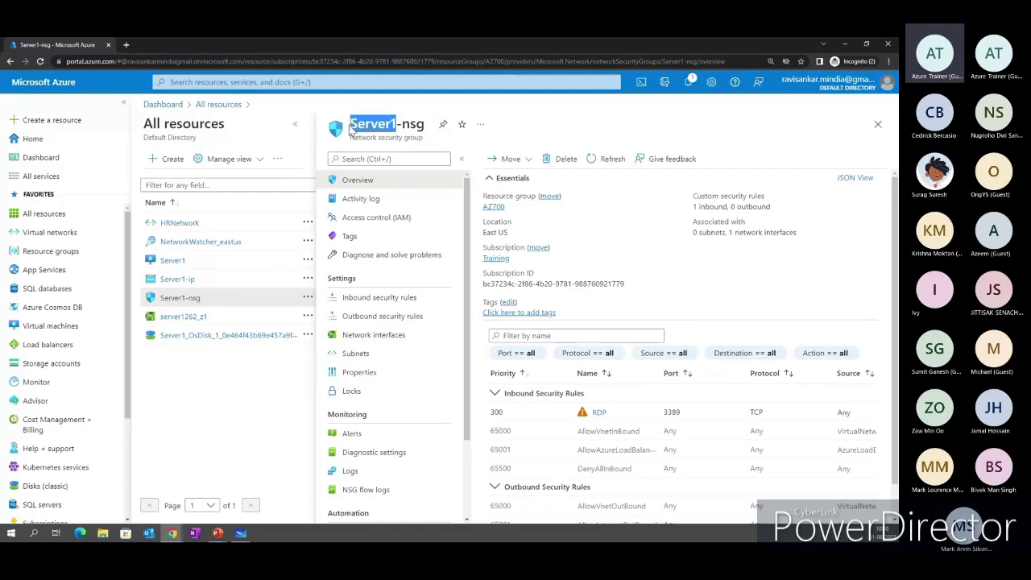
- Open Server1's Networking settings and switch between outbound and inbound port rules
click(174, 263)
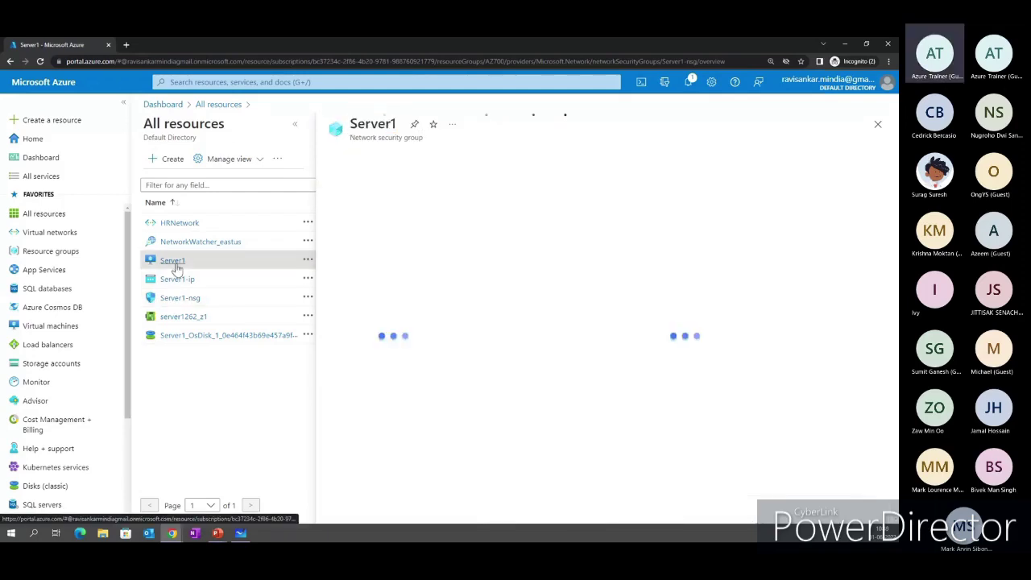
click(394, 300)
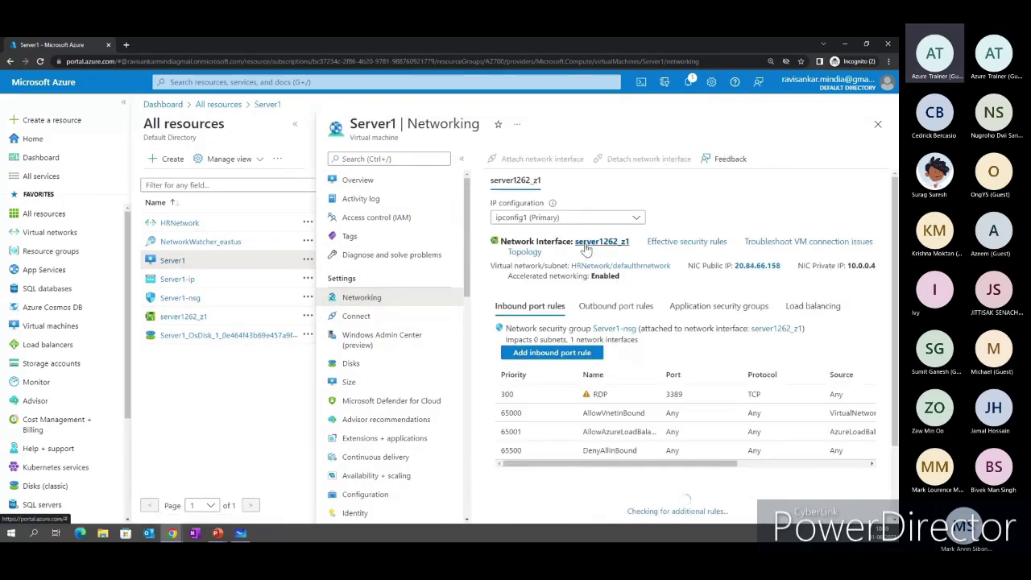
click(600, 311)
click(558, 307)
- Point out network interface server1262_z1 and its Server1-nsg security group, zooming the page in
drag(637, 246, 577, 243)
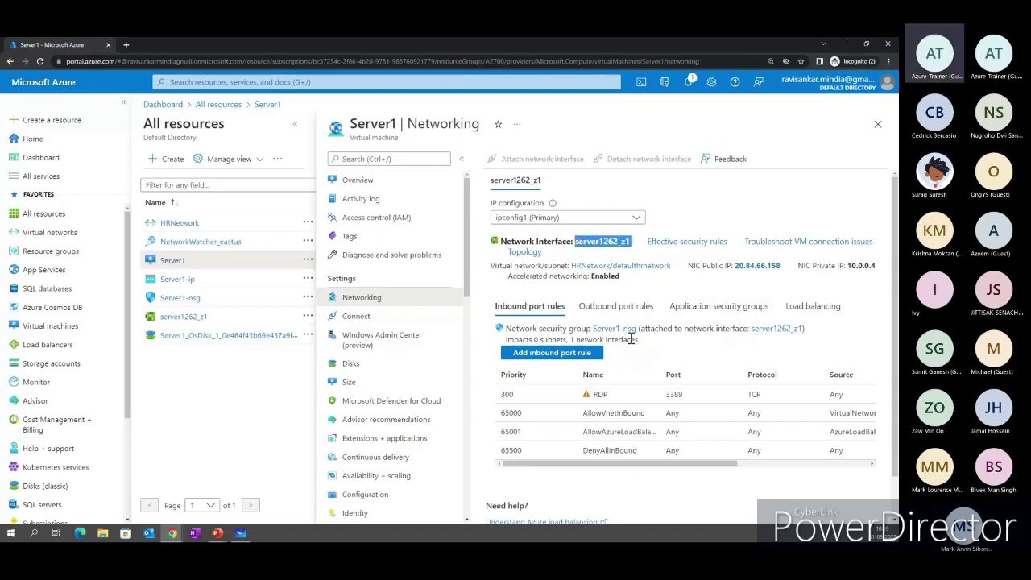
drag(501, 331, 739, 330)
double_click(627, 330)
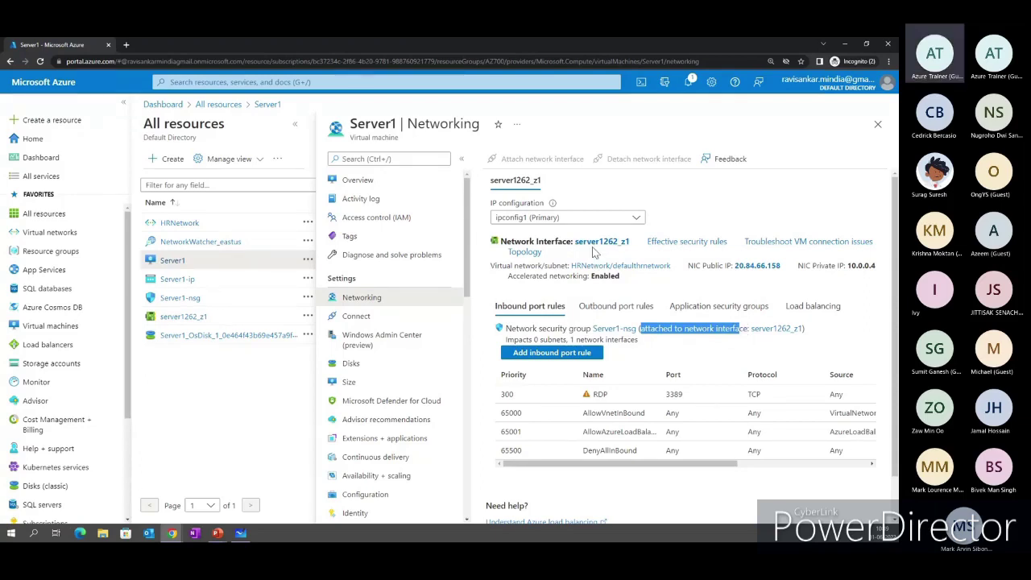
key(ctrl+plus)
key(ctrl+plus)
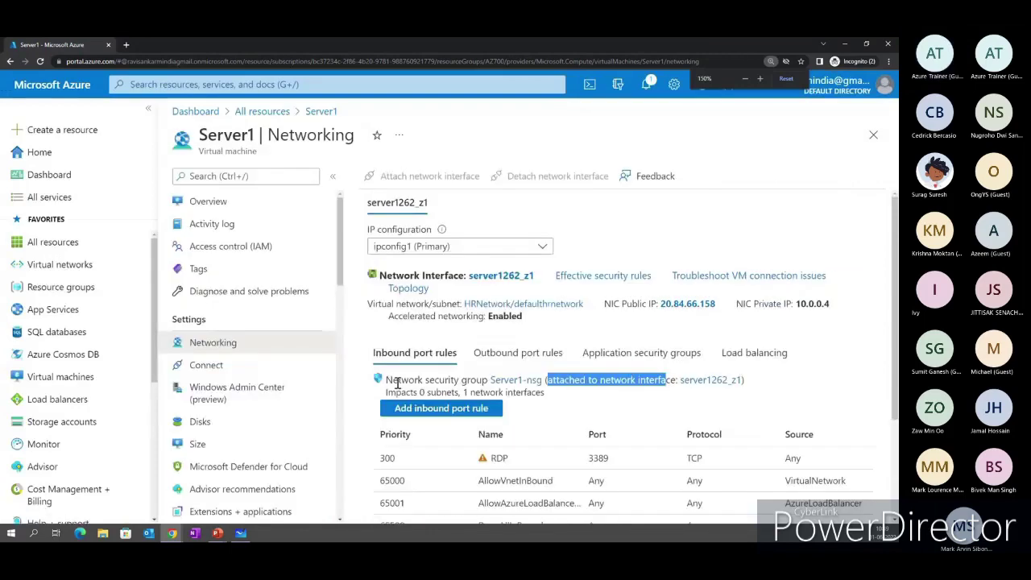
drag(387, 380, 489, 381)
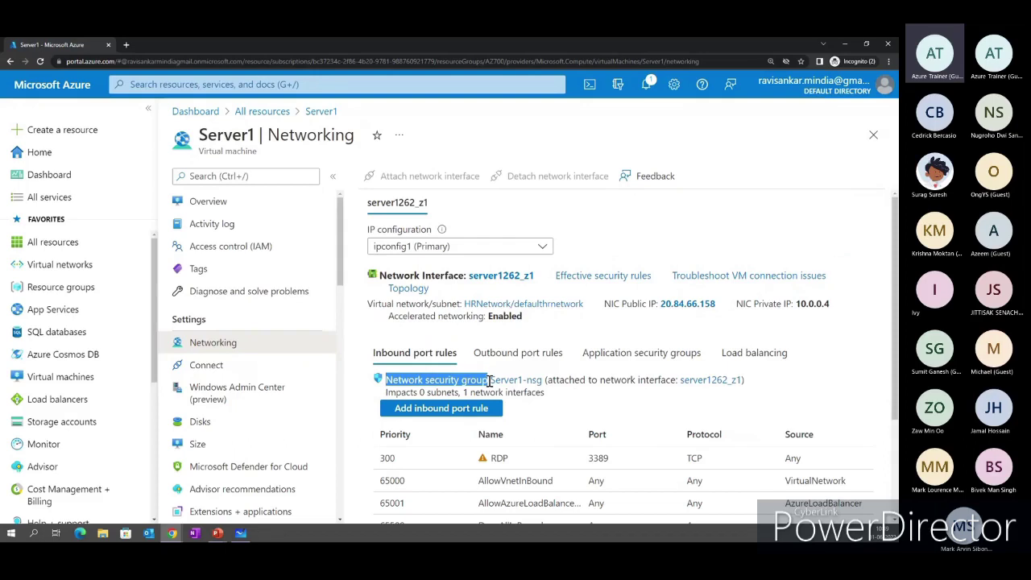
click(433, 363)
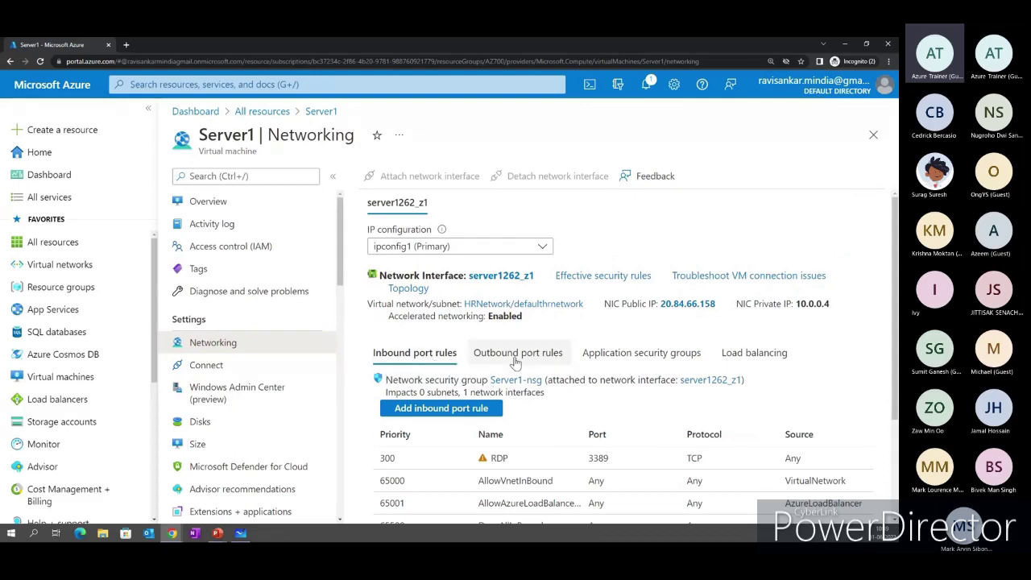
- Review Server1's outbound port rules from its network security group
click(516, 362)
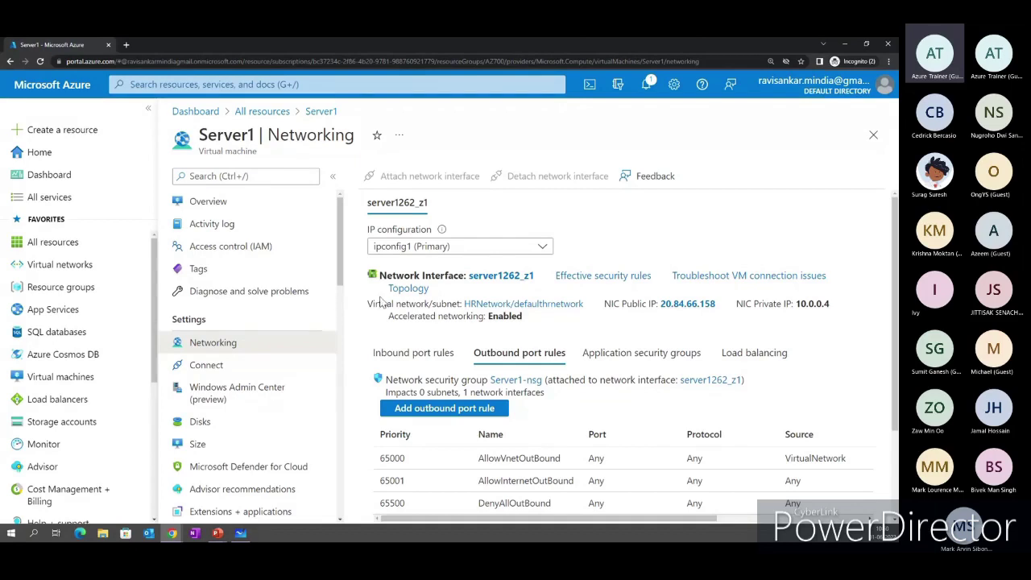
drag(387, 379, 487, 383)
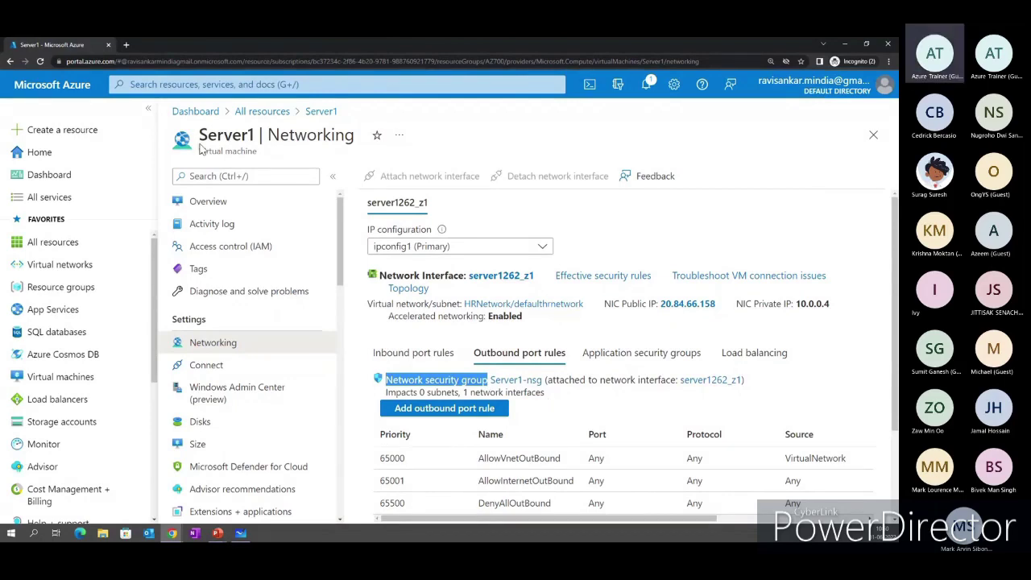
drag(200, 135, 232, 136)
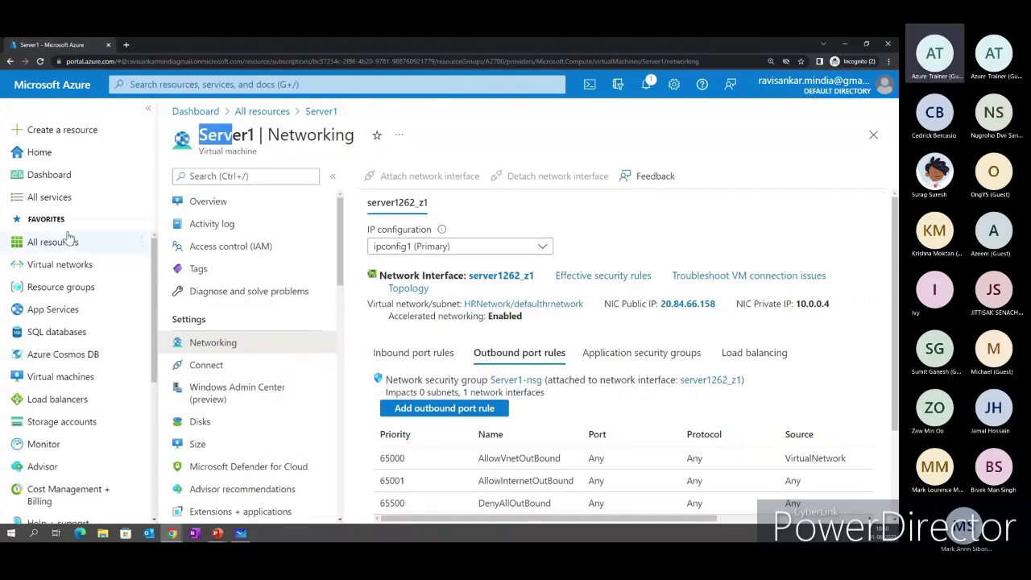
- Return to the Virtual machines list and open Server1
click(73, 376)
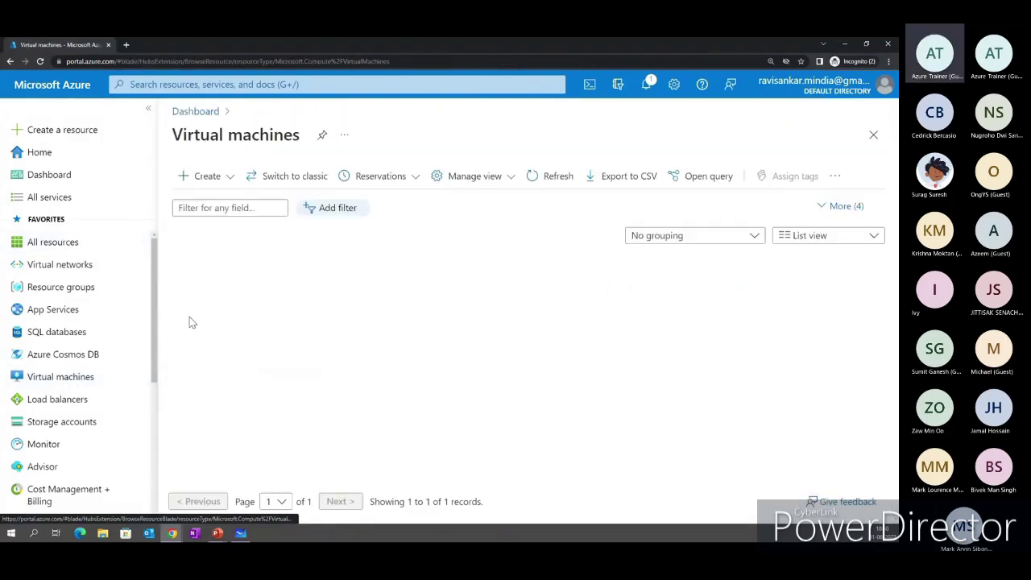
drag(207, 295, 241, 292)
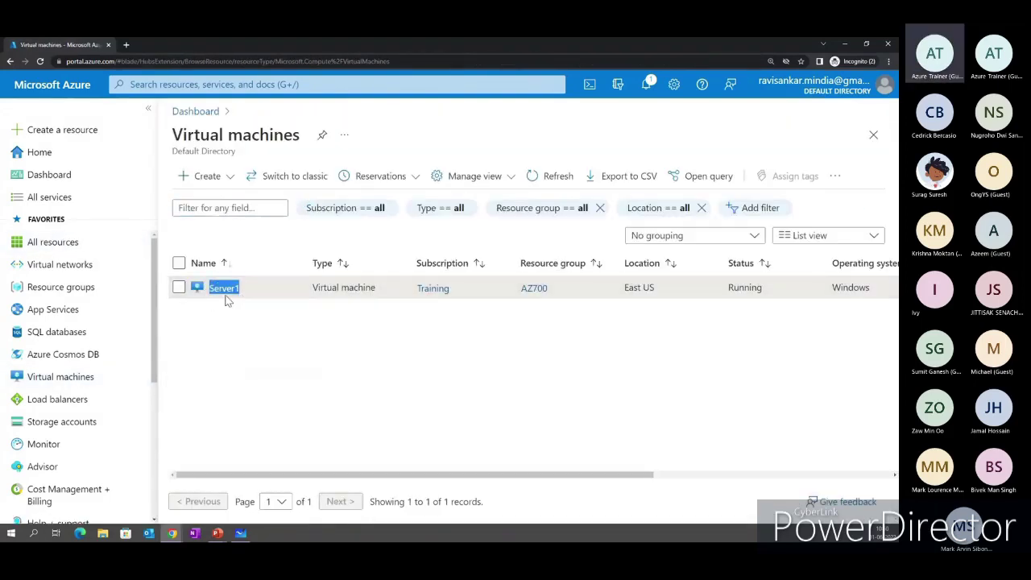
click(224, 297)
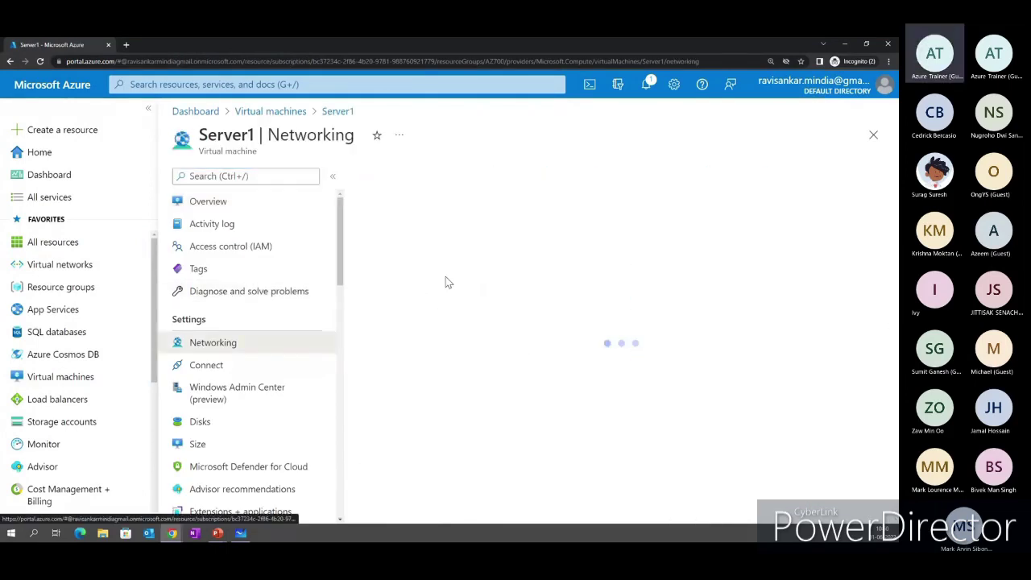
- Point out the network interface and network security group on Server1's Networking page
drag(539, 275, 470, 278)
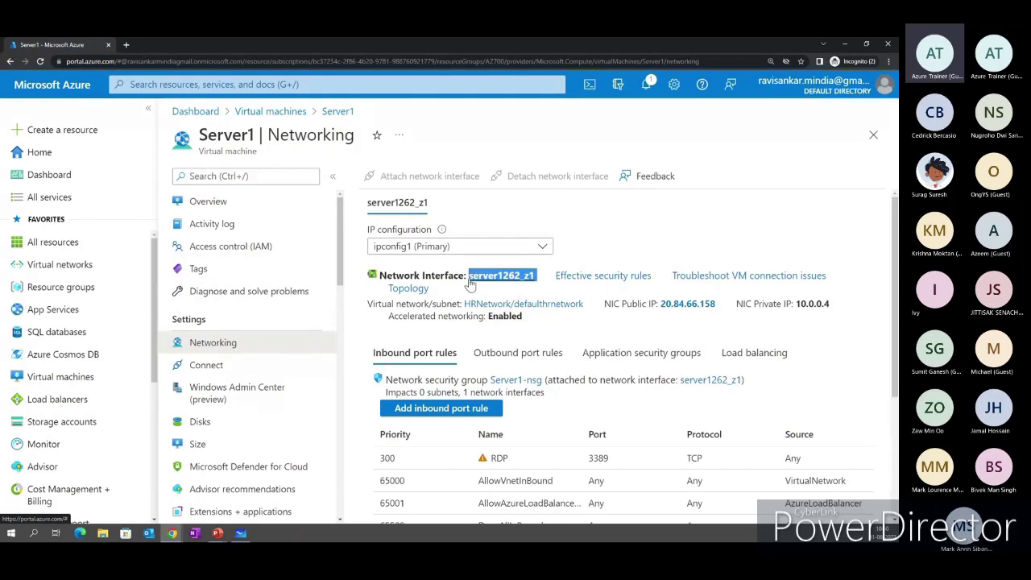
drag(488, 380, 432, 379)
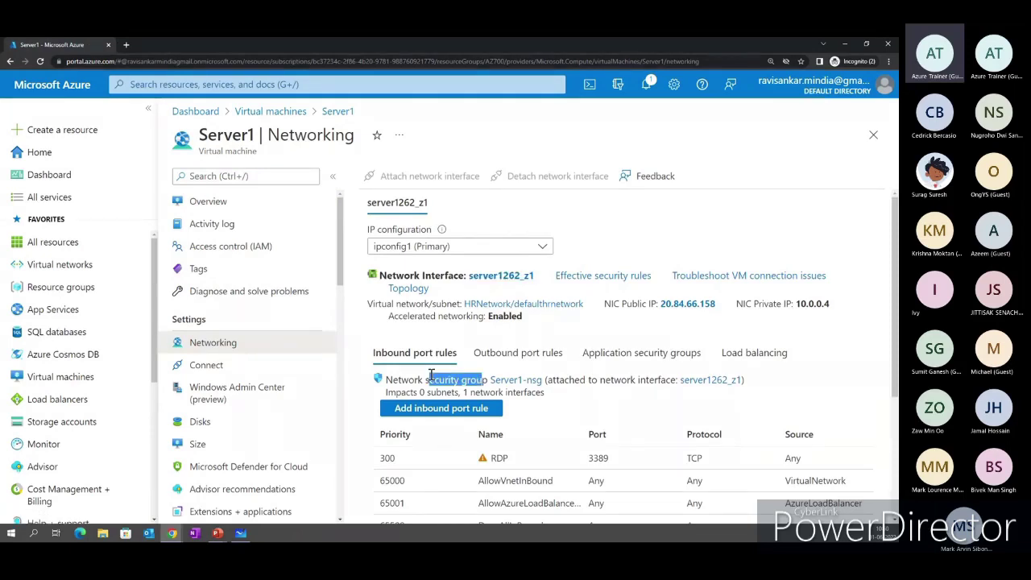
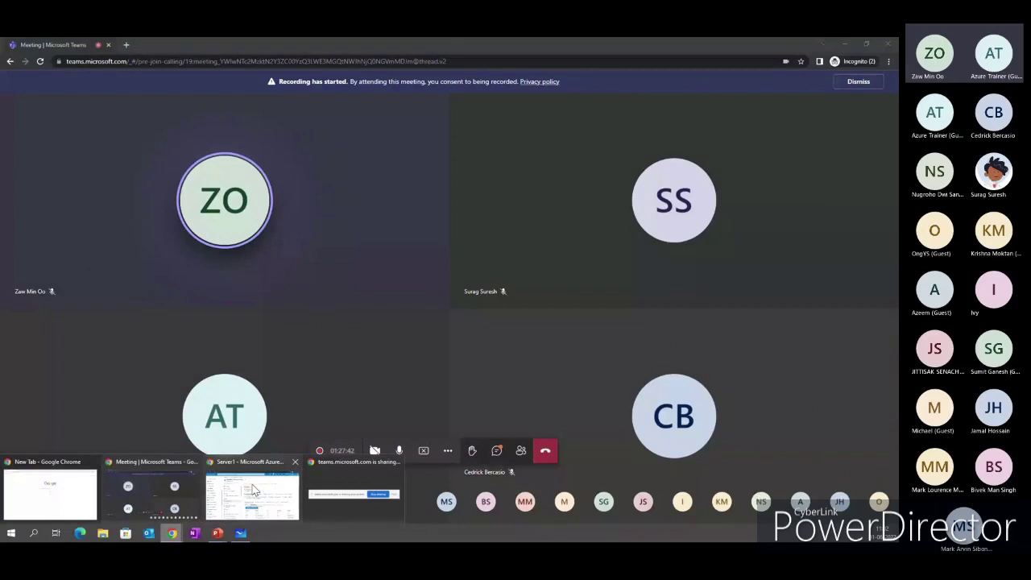
- Switch from the Teams meeting to the Server1 Azure portal window showing the RDP 3389 rule
click(252, 489)
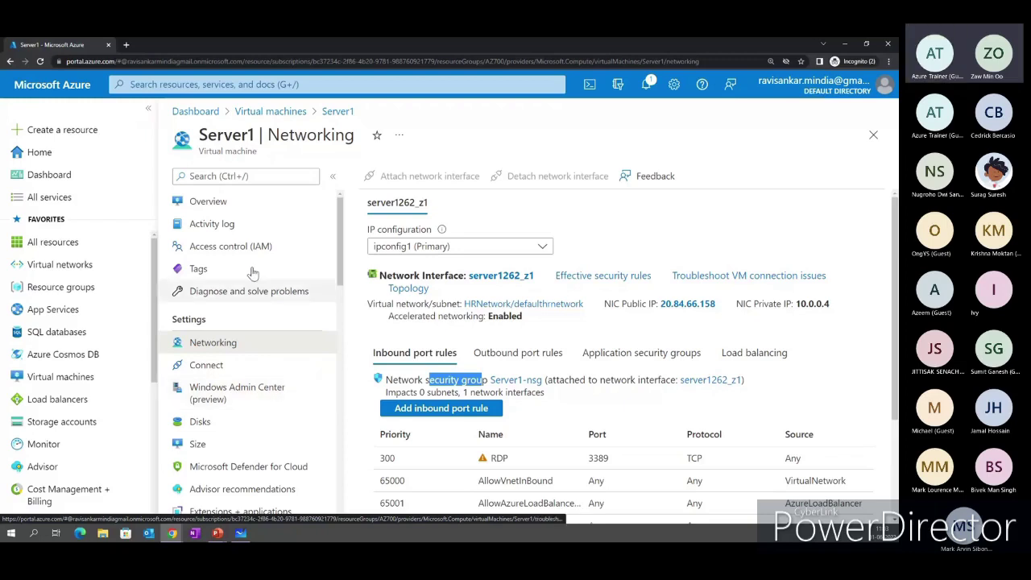
- Search 'net' to list network security groups, highlighting Server1-nsg and its East US location
click(226, 85)
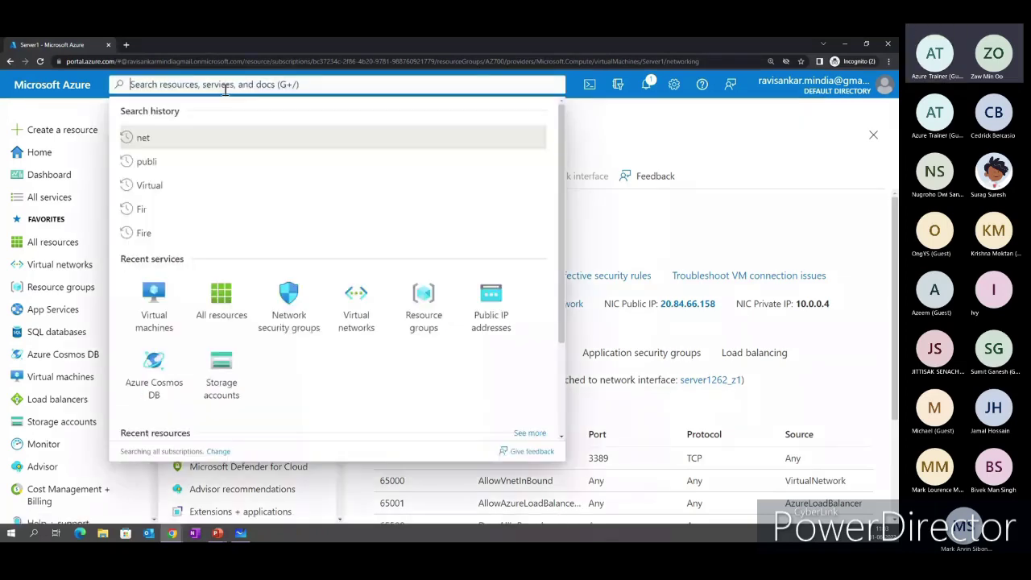
text(net)
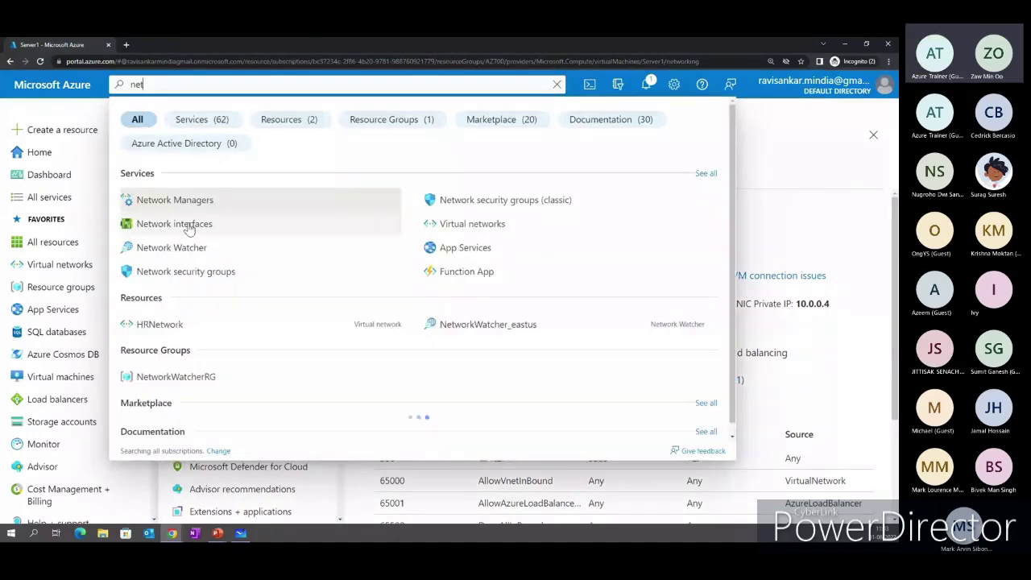
click(208, 272)
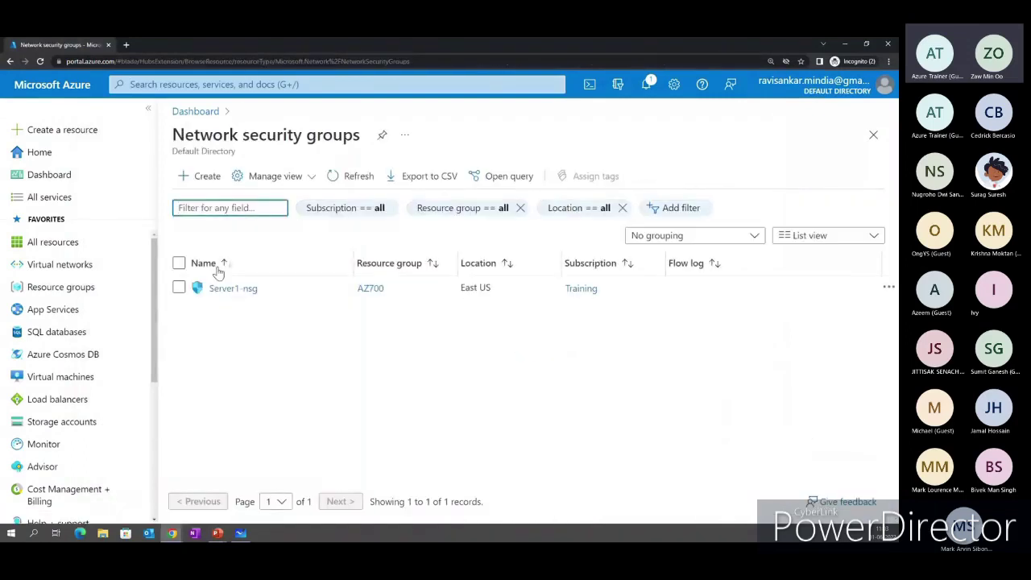
drag(172, 135, 362, 137)
drag(290, 289, 216, 297)
mouse_move(217, 297)
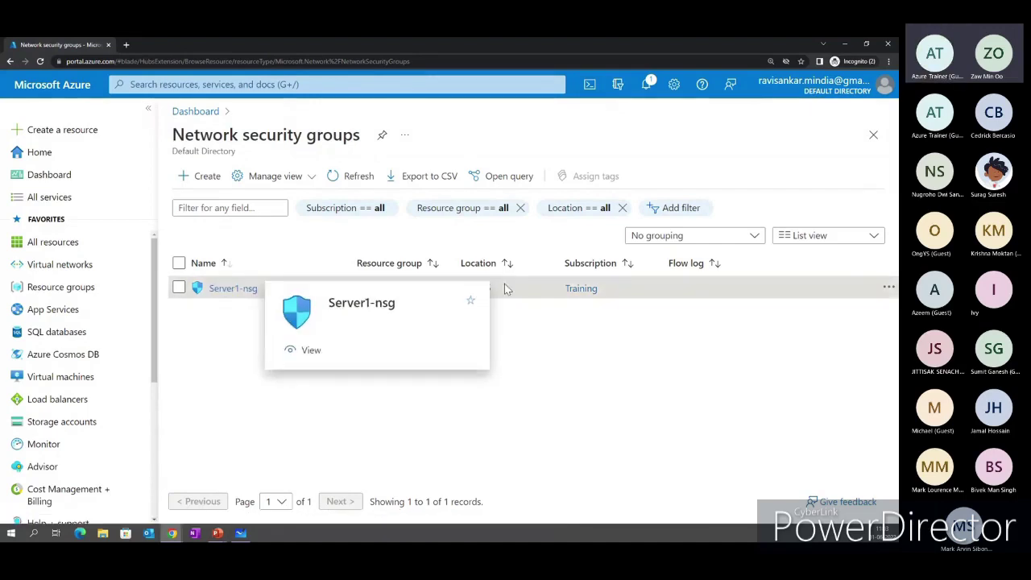
double_click(484, 287)
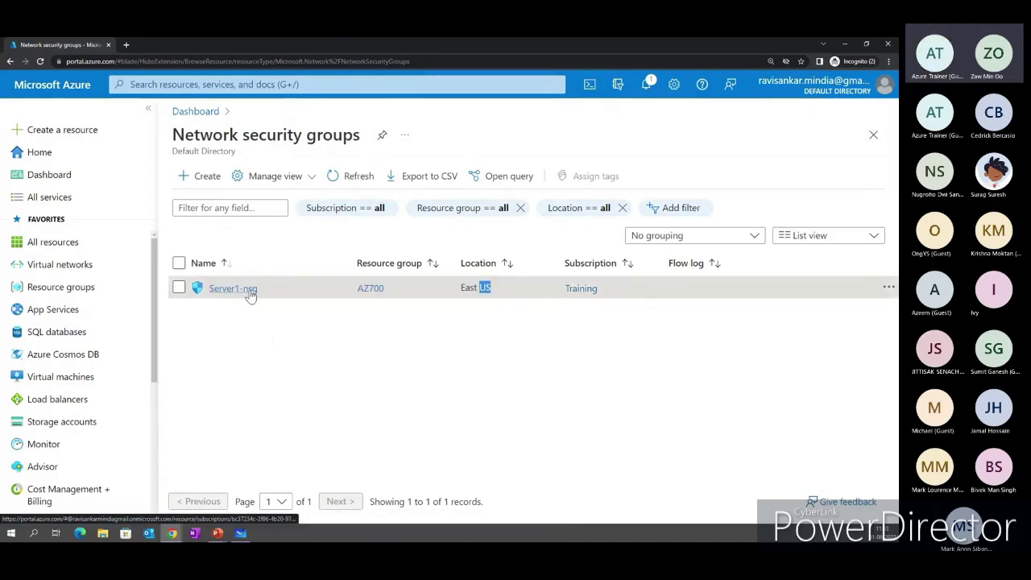
- Open Server1-nsg and highlight its essentials, resource group and inbound custom rule count
mouse_move(253, 294)
click(307, 354)
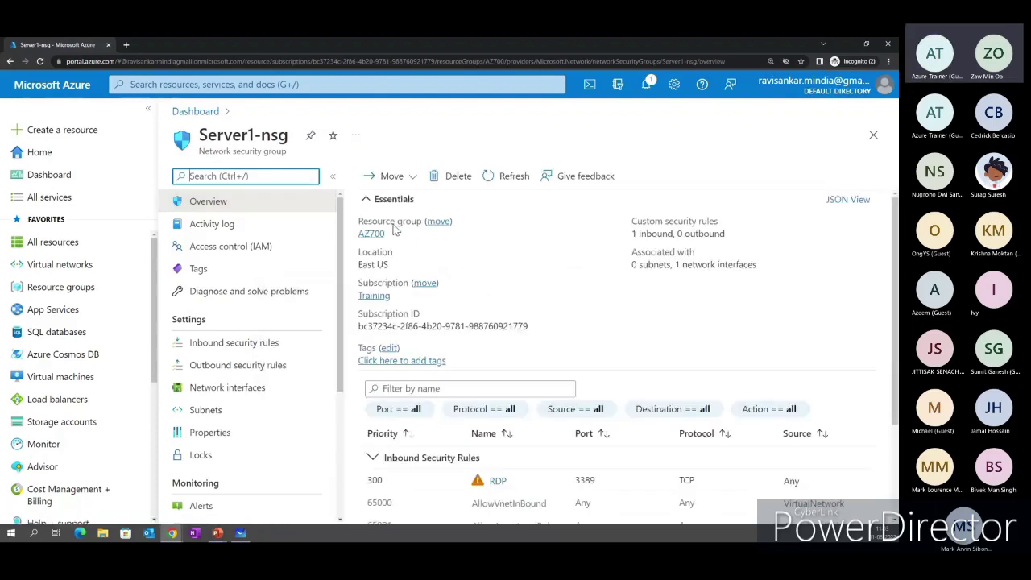
drag(414, 242, 387, 228)
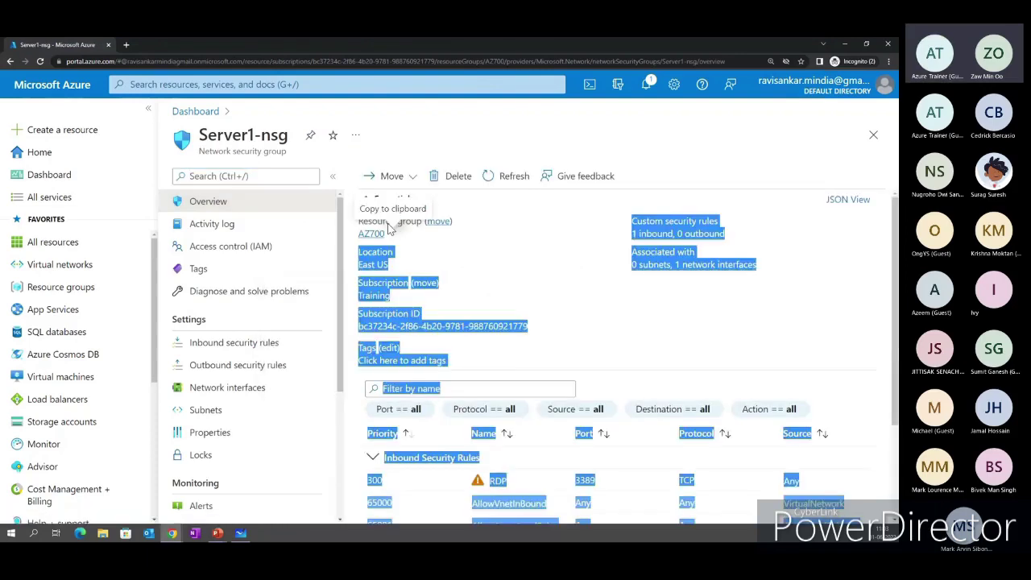
triple_click(388, 228)
click(511, 256)
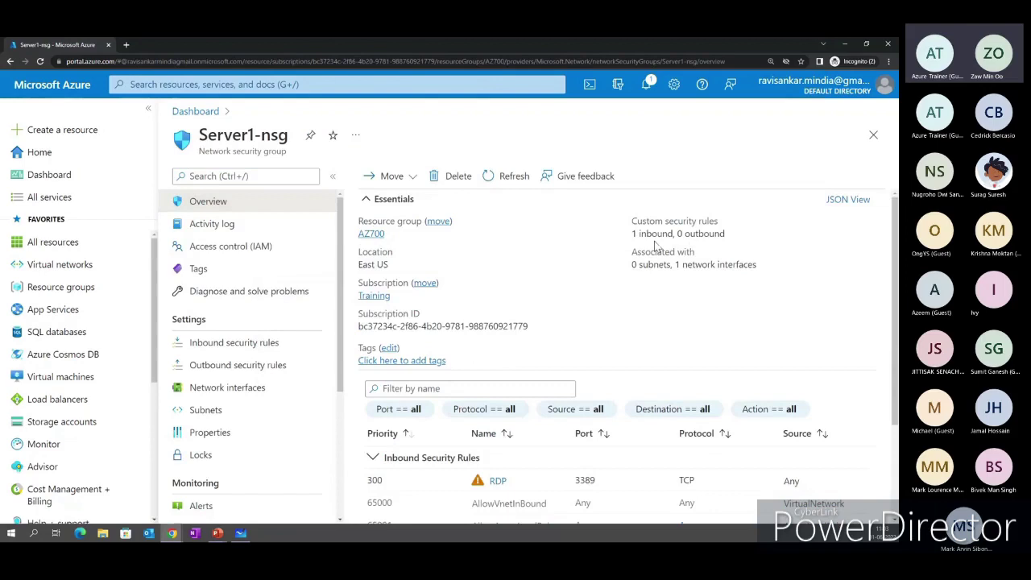
drag(639, 234, 673, 235)
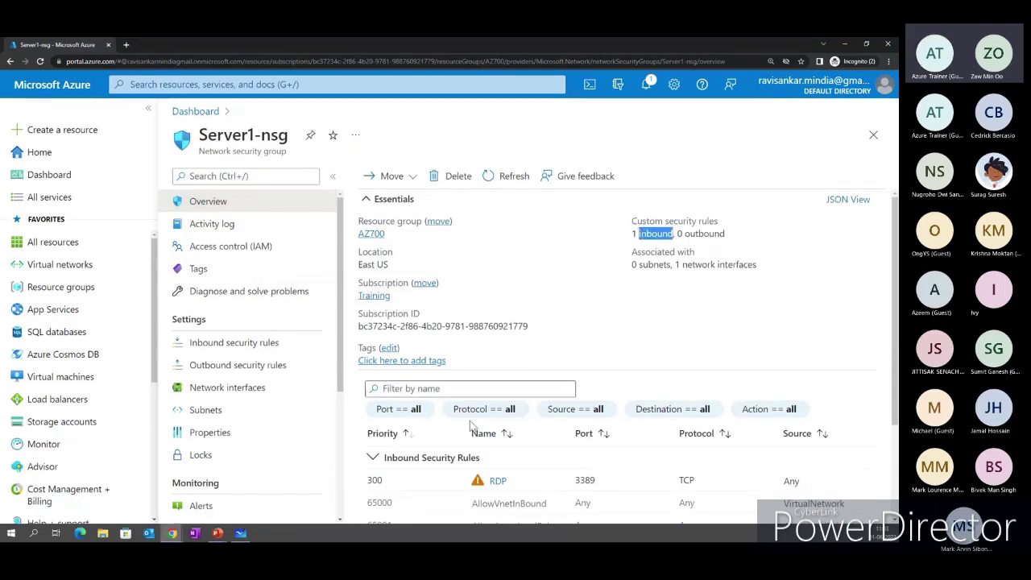
- Review the RDP rule on port 3389, the single inbound rule and one associated interface
scroll(471, 427, down, 1)
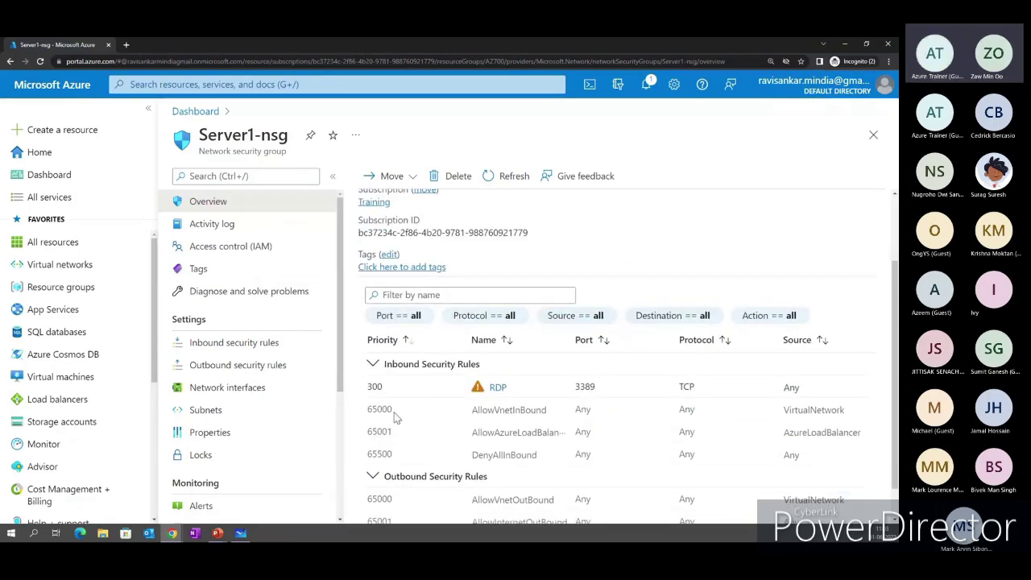
scroll(399, 451, down, 1)
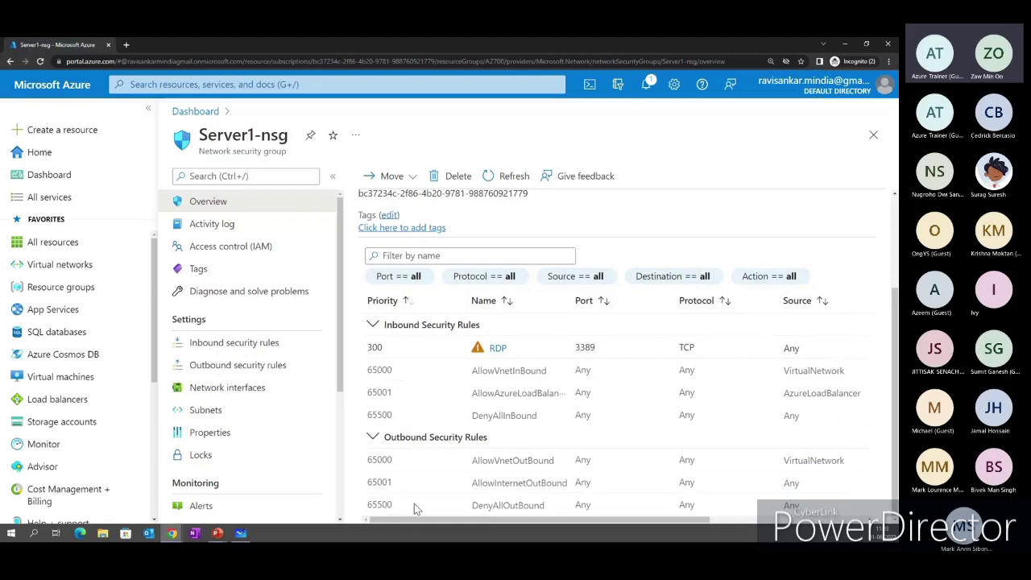
double_click(584, 348)
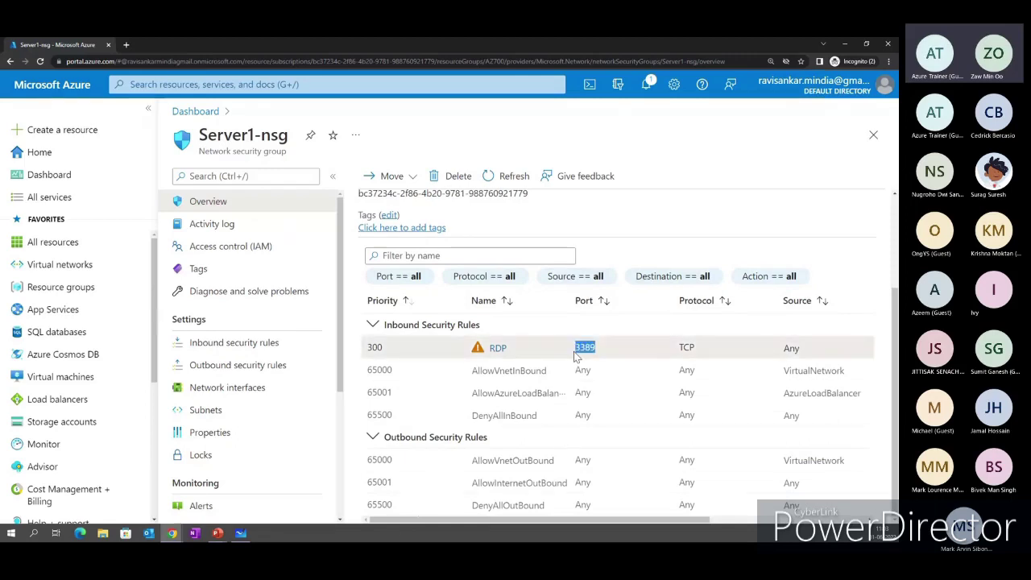
scroll(711, 226, up, 3)
drag(673, 235, 634, 238)
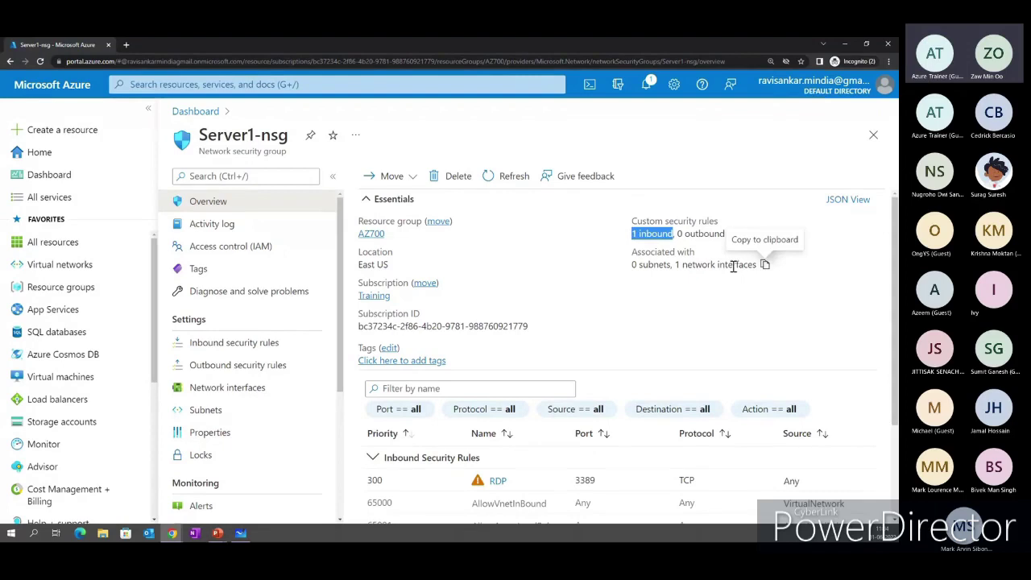
drag(676, 265, 743, 281)
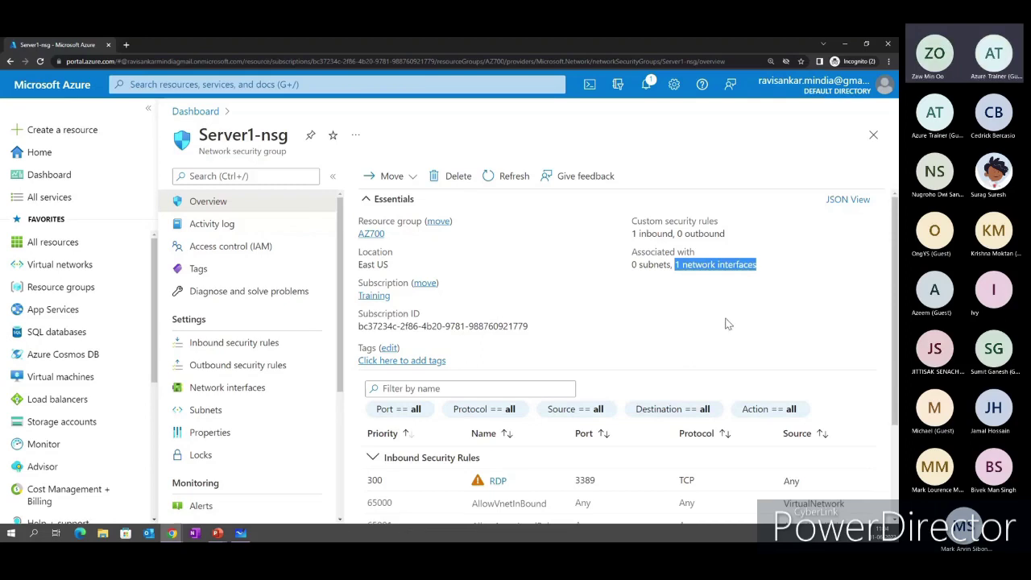
scroll(727, 322, down, 1)
scroll(271, 363, down, 1)
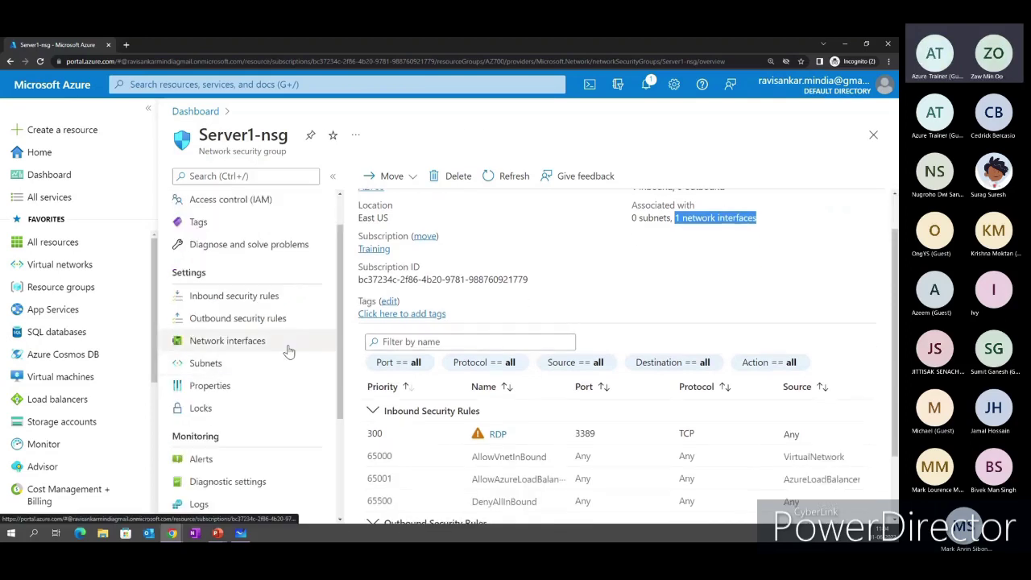
- Check Server1-nsg's network interfaces and the Associate dropdown, showing only server1262_z1
click(289, 350)
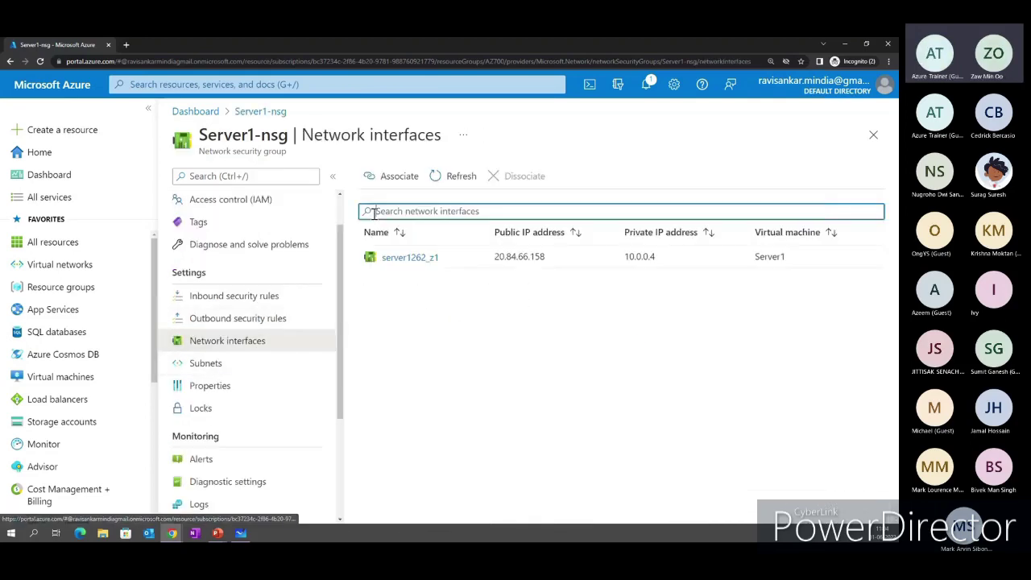
drag(304, 134, 435, 137)
click(398, 176)
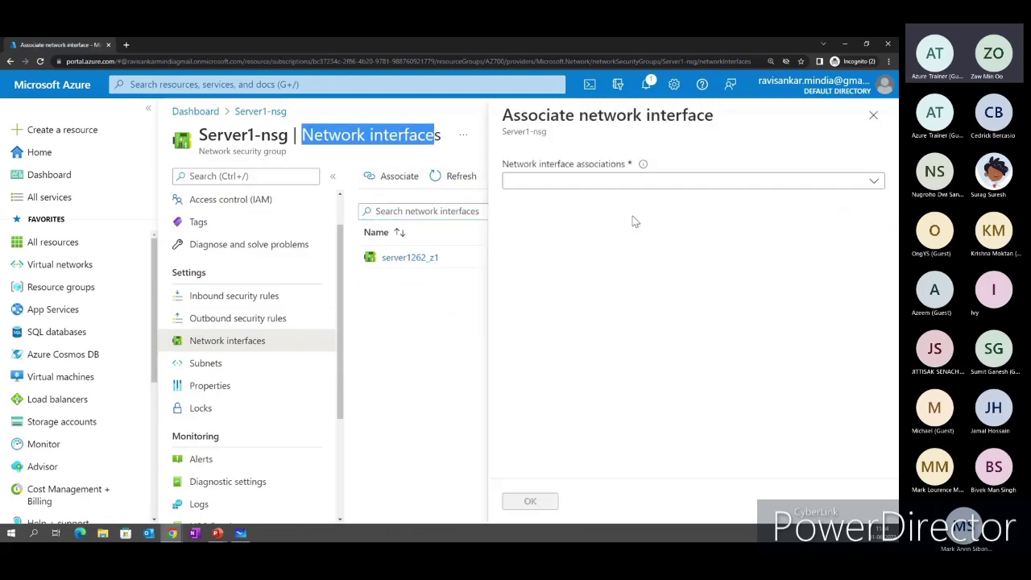
click(665, 188)
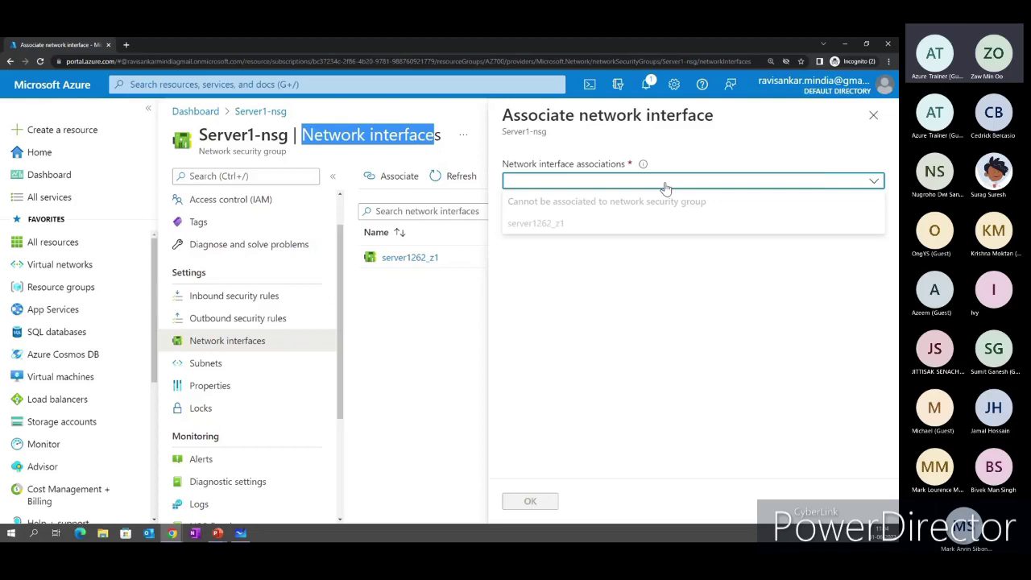
- Try associating an HRNetwork subnet on the Subnets page, then discard the unsaved association
click(278, 366)
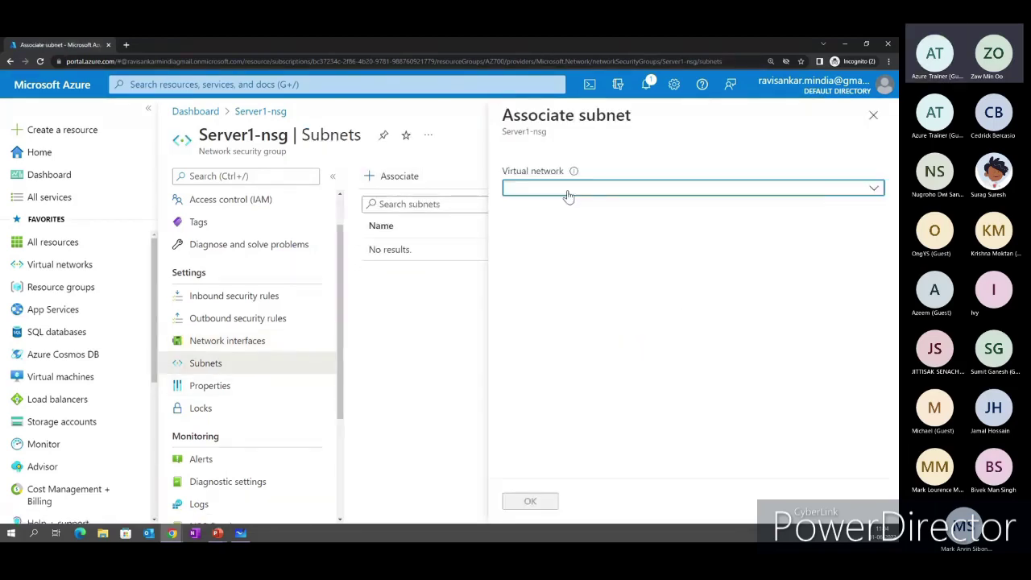
click(566, 190)
click(531, 256)
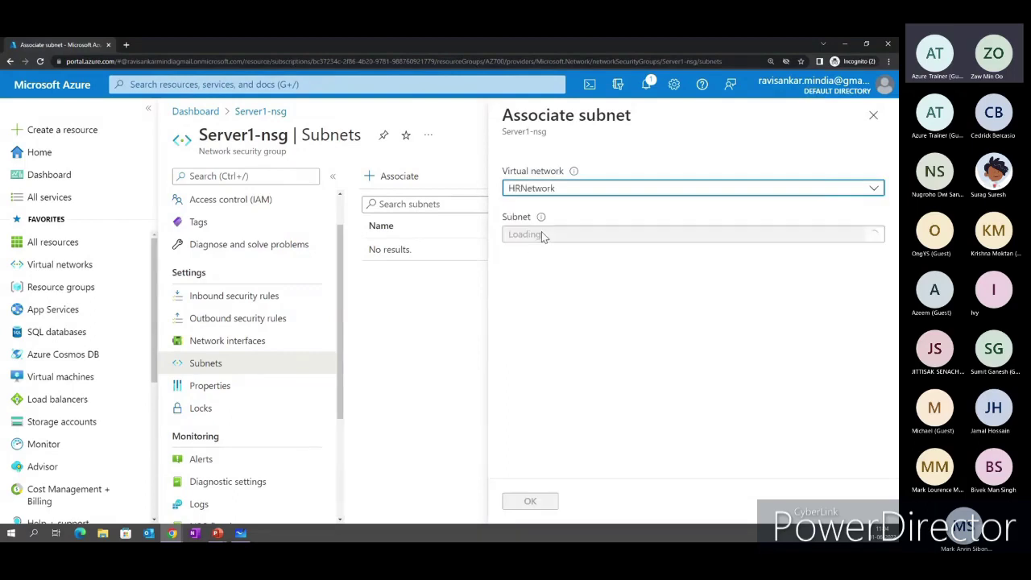
click(543, 235)
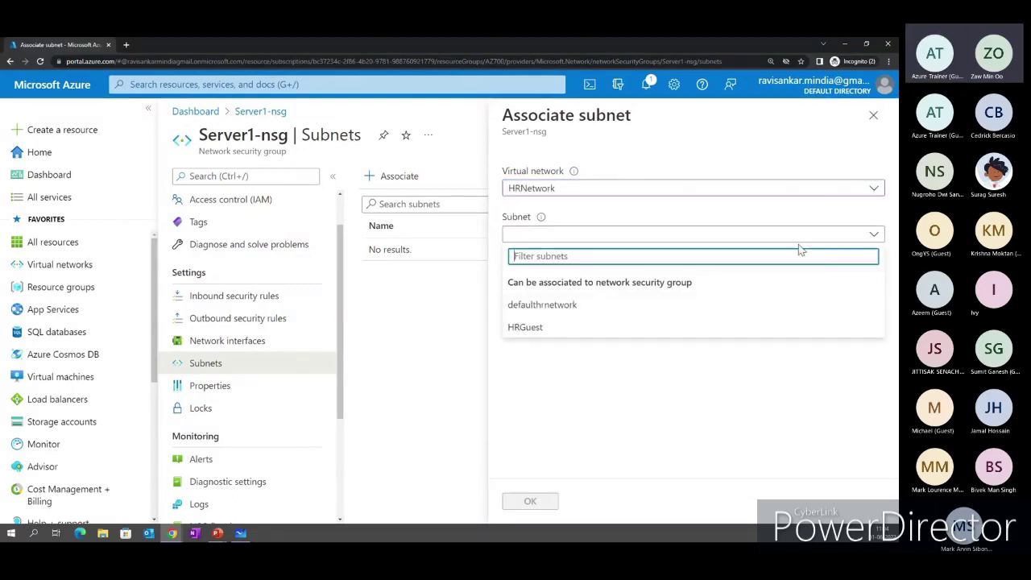
click(873, 117)
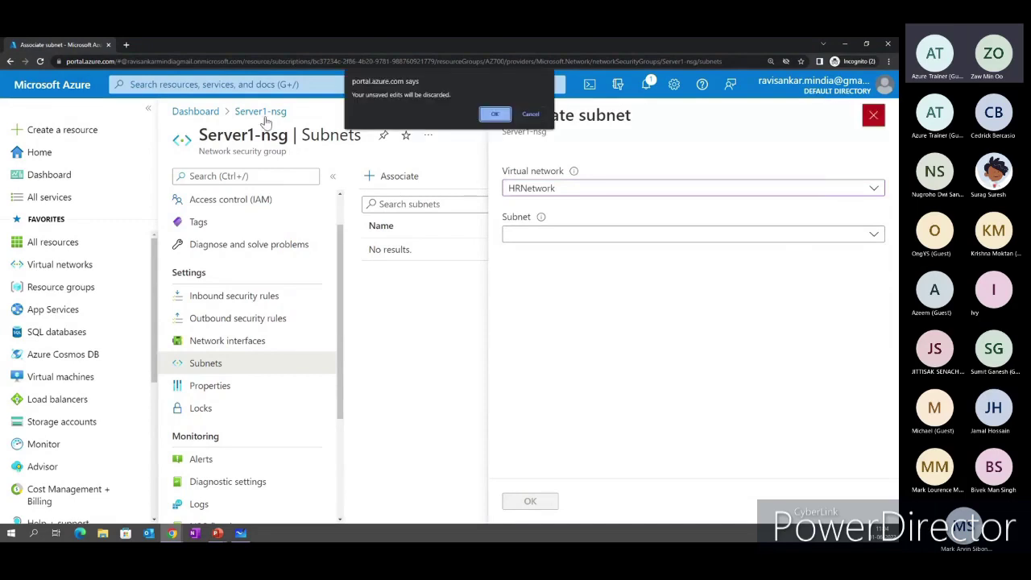
key(Return)
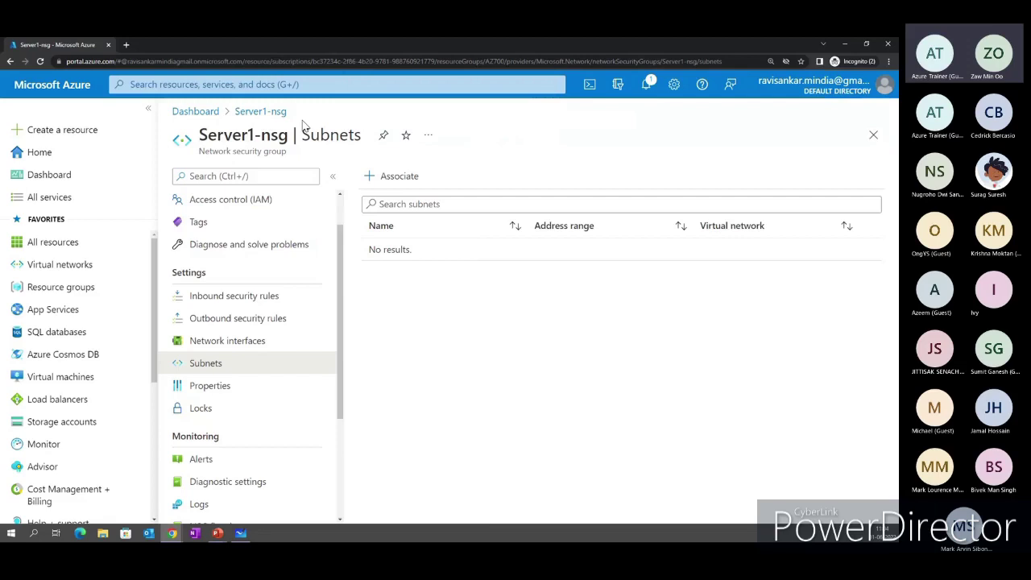
- Go back to Server1-nsg's overview, then search 'net' to reopen the Network security groups list
click(260, 111)
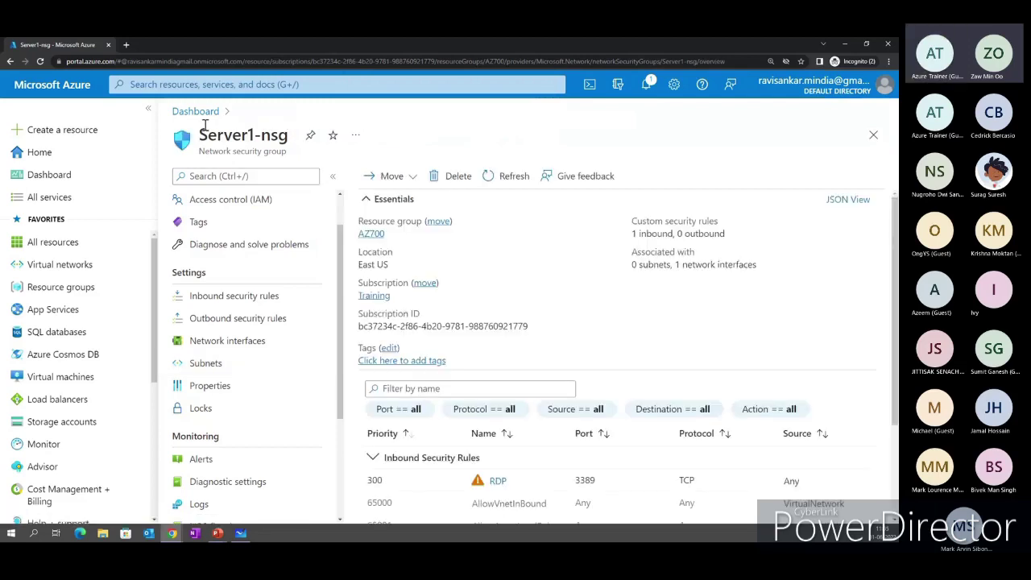
click(216, 84)
text(n)
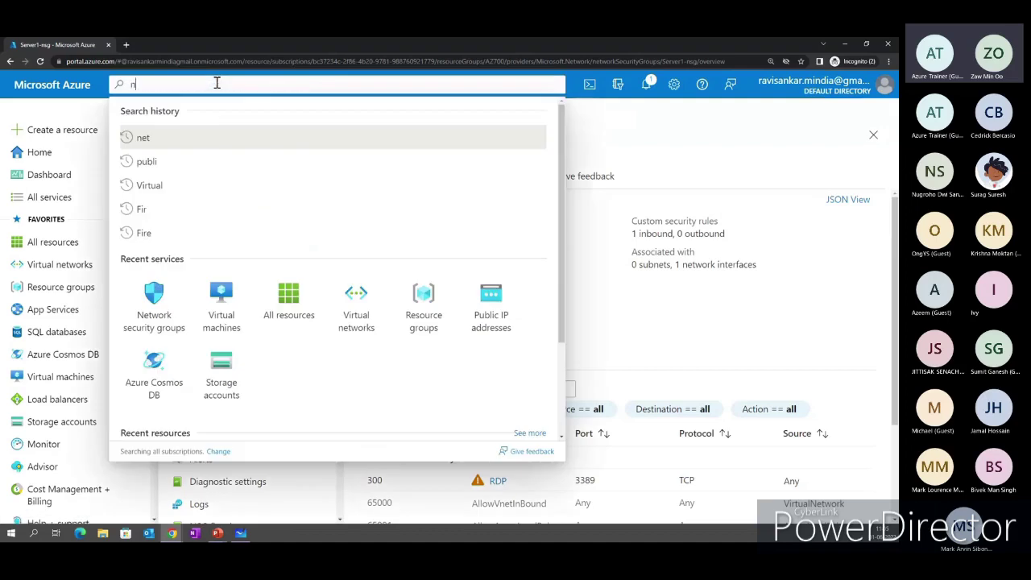
text(et)
click(214, 272)
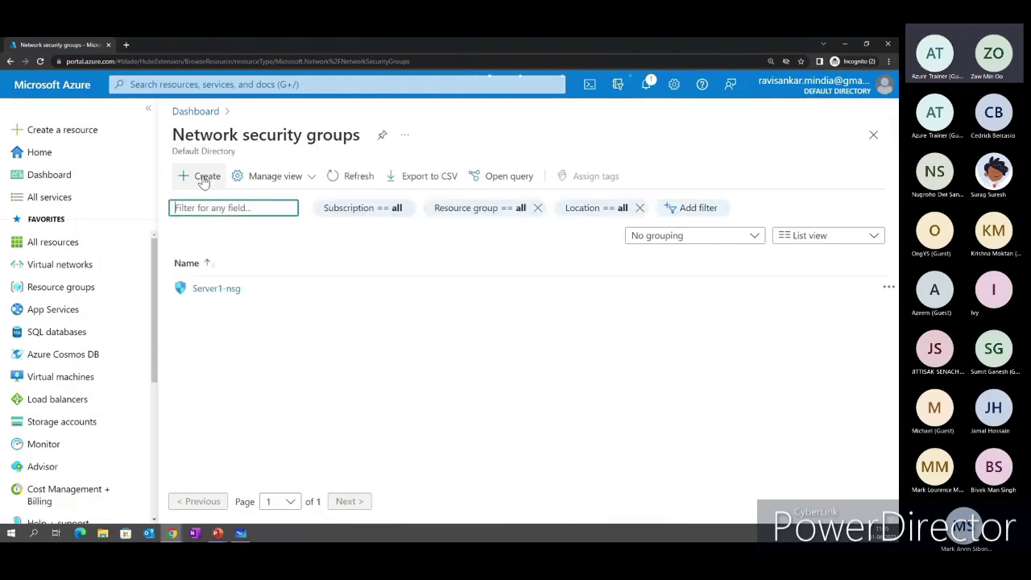
- Fill in a new network security group: Training subscription, AZ700, name SecondNSG, region Central India
click(203, 177)
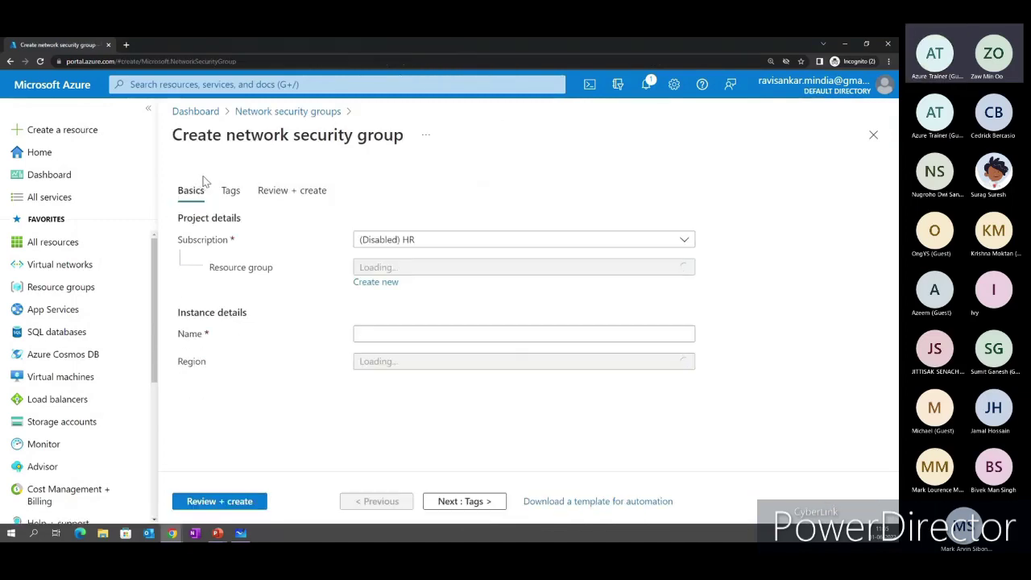
click(419, 267)
click(382, 311)
click(418, 269)
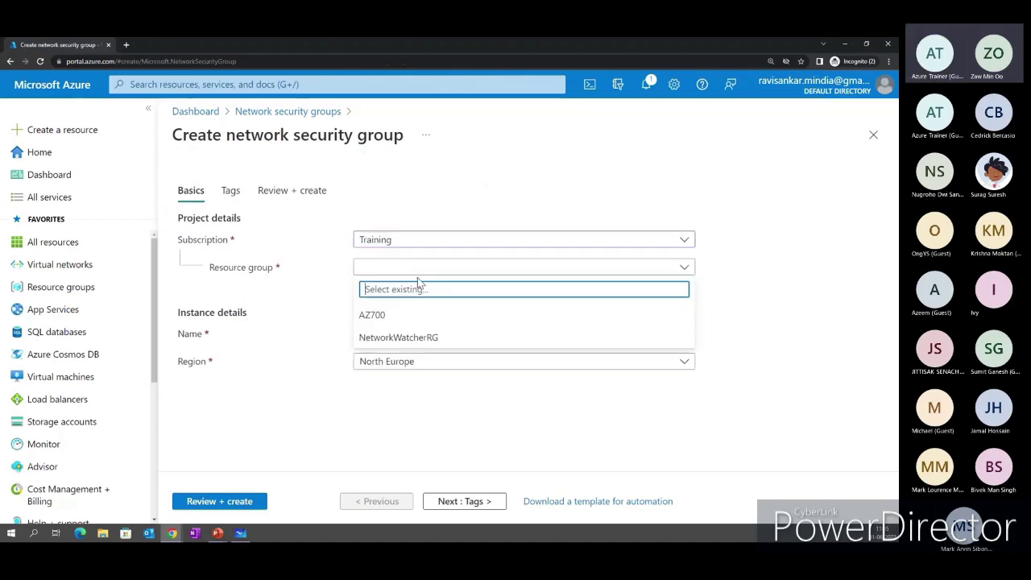
click(385, 316)
click(387, 334)
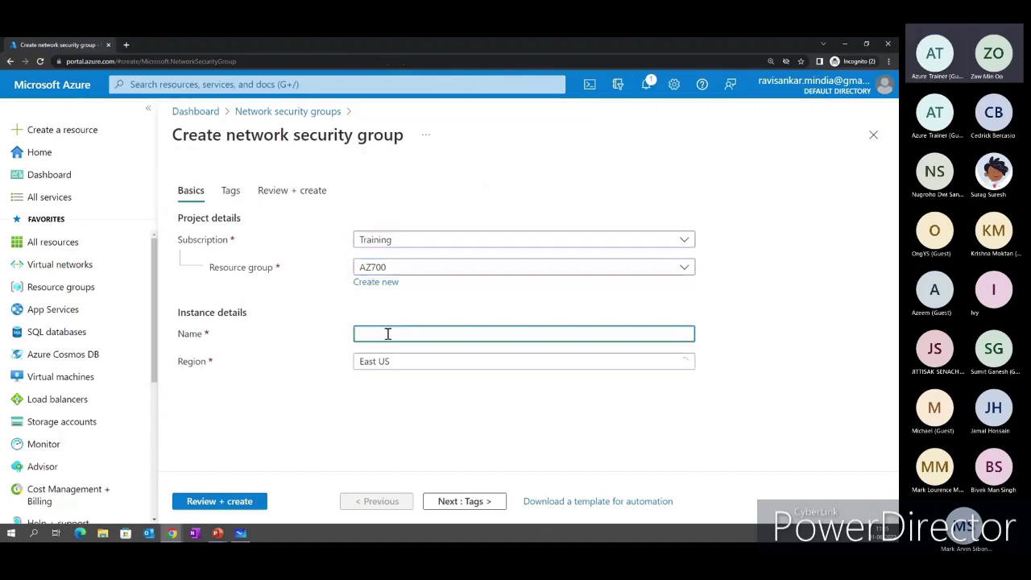
text(SecondNSG)
click(417, 362)
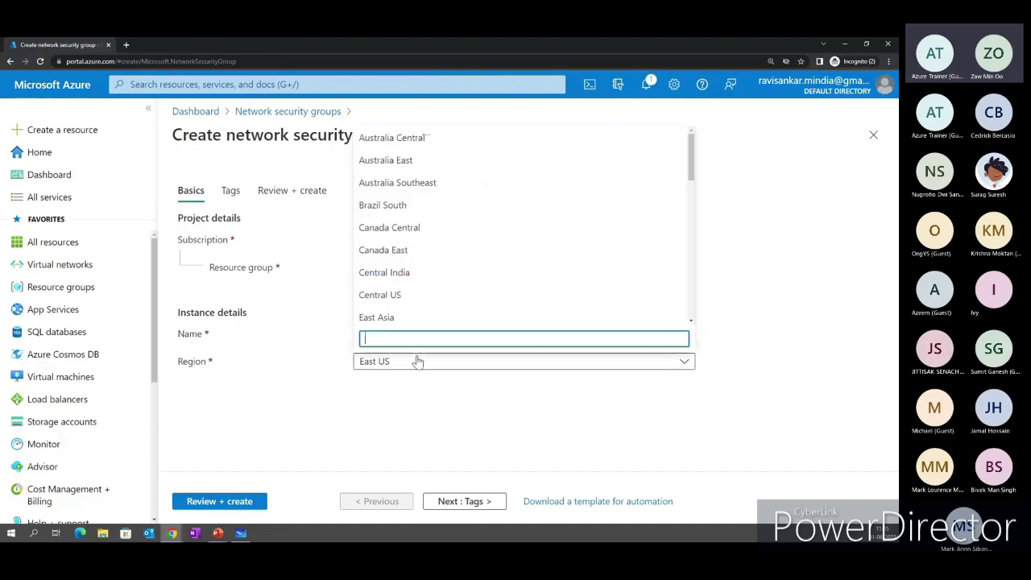
click(385, 272)
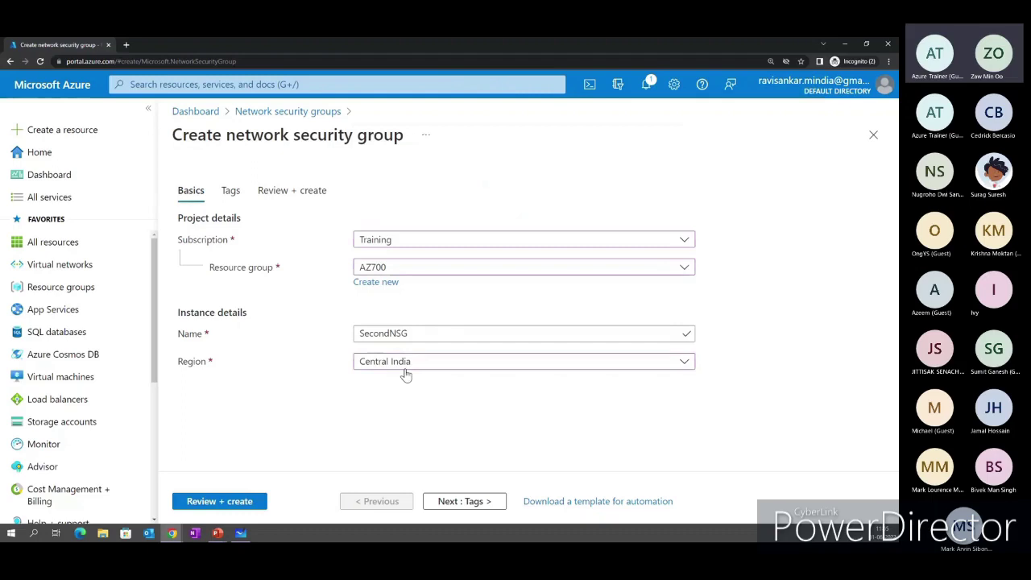
- Validate SecondNSG, confirm the Central India region, and create it
click(245, 506)
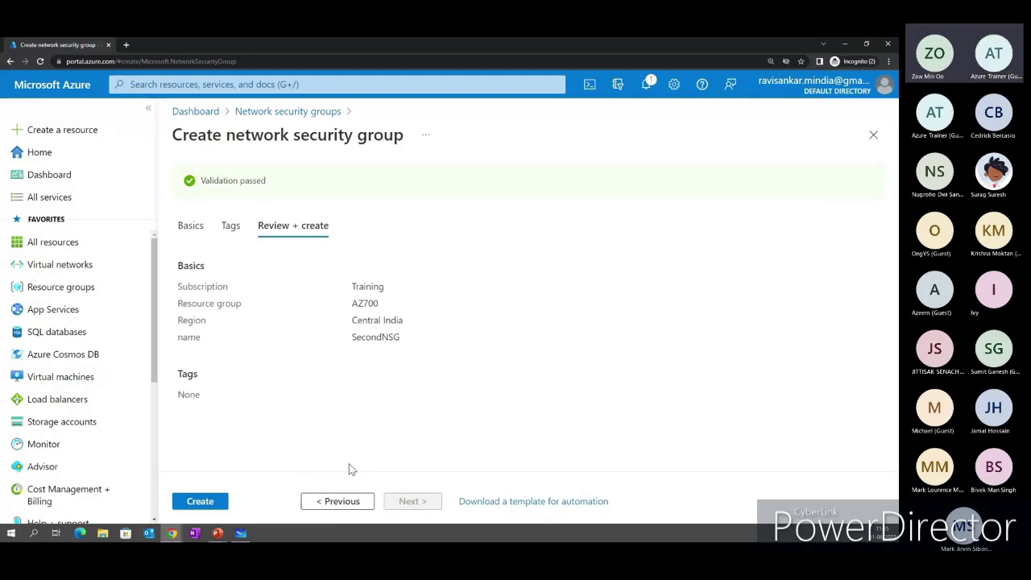
drag(404, 321, 394, 319)
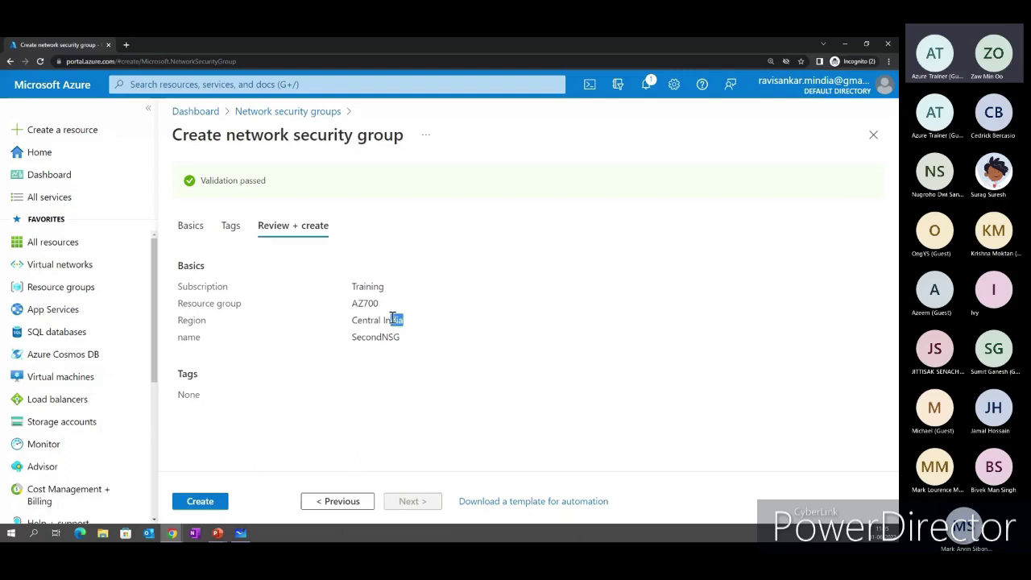
click(216, 508)
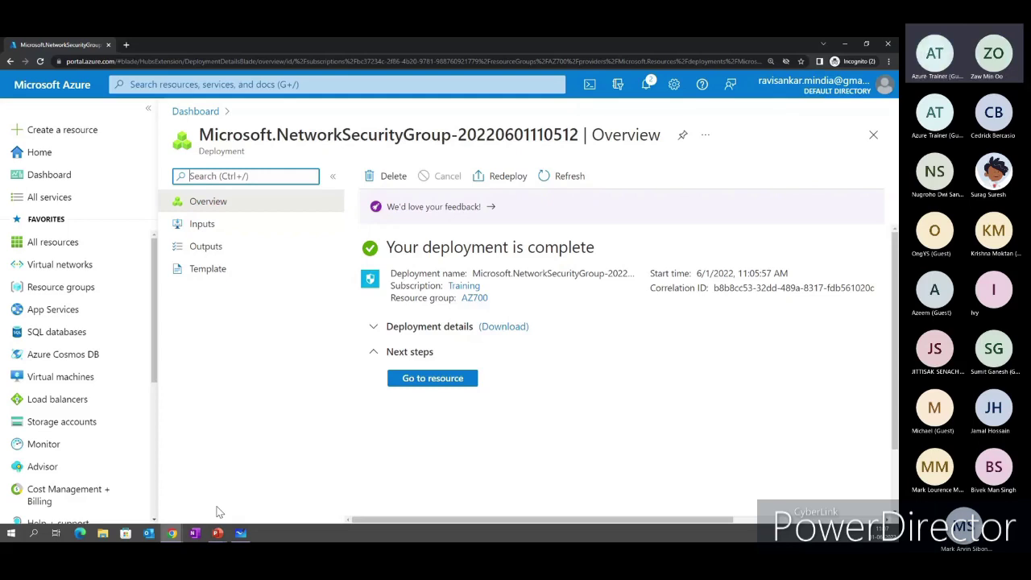
- Search 'net' to list network security groups, pointing out Server1-nsg's East US location
click(399, 83)
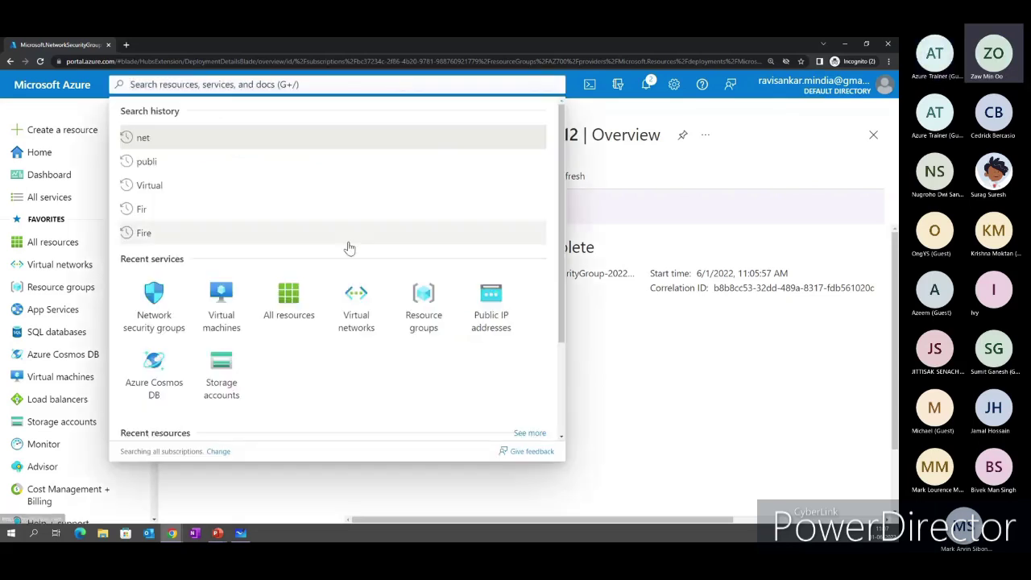
text(net)
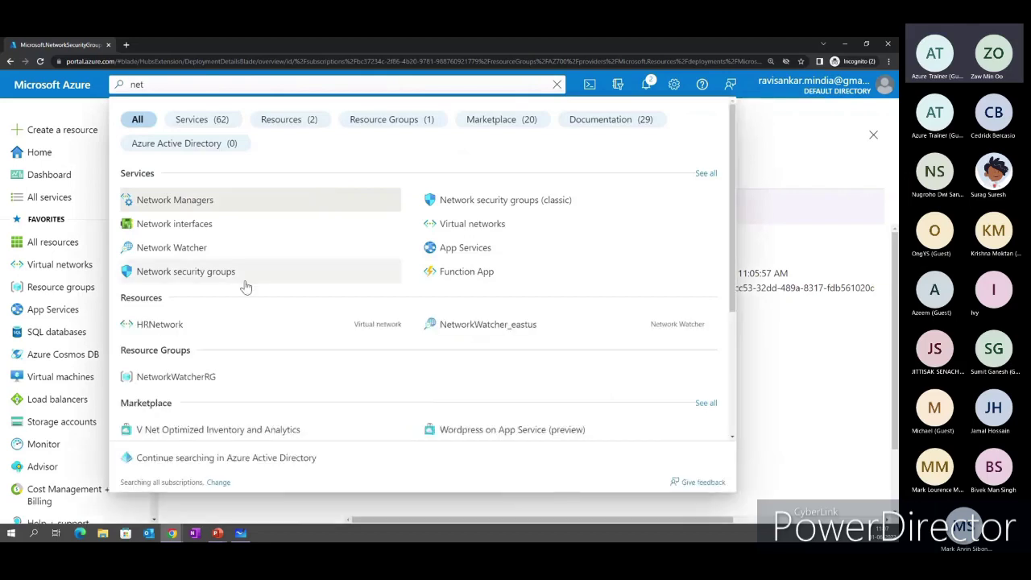
click(242, 273)
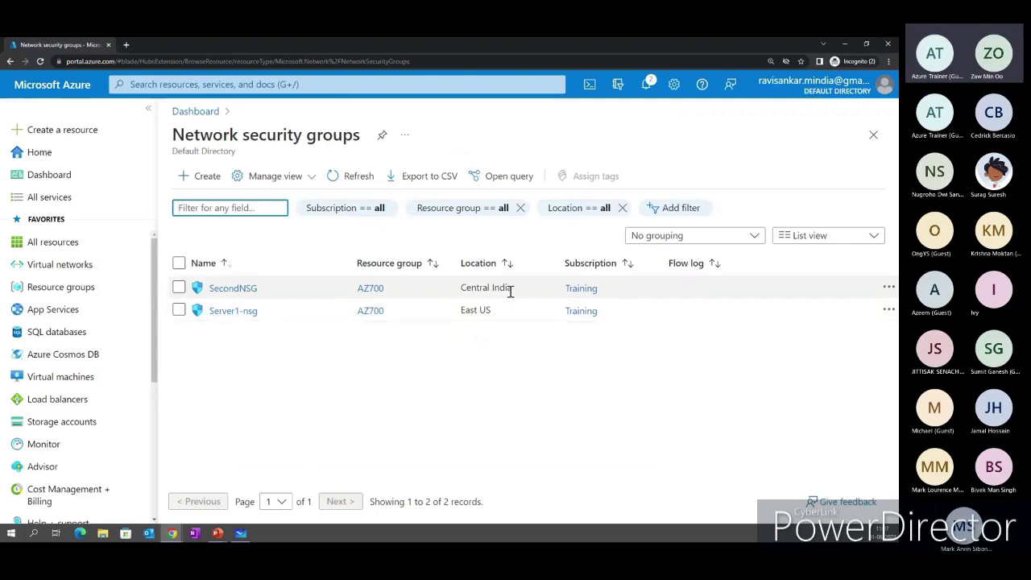
triple_click(494, 311)
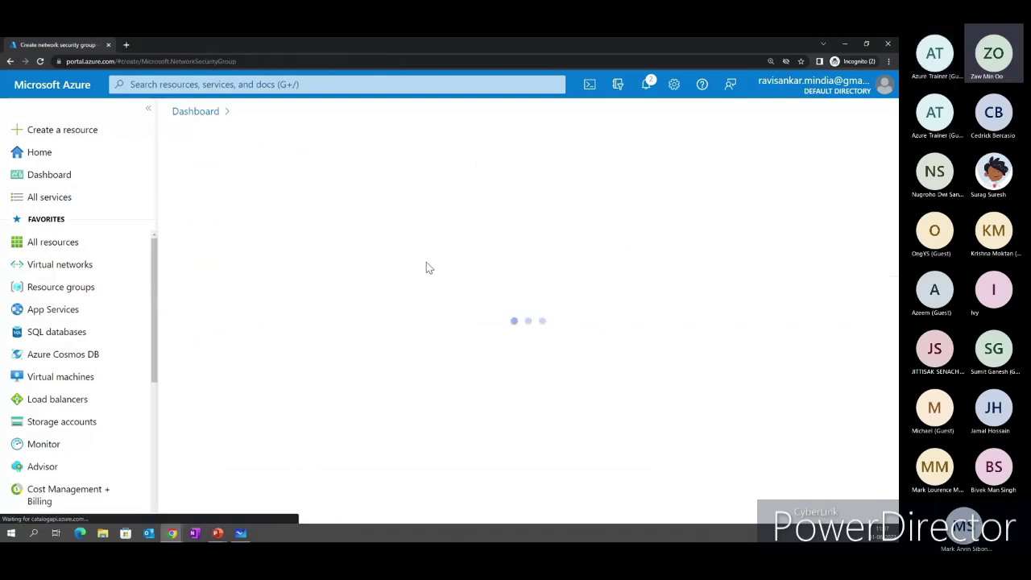
- Fill in ThirdNSG with Training subscription and AZ700 resource group, then run validation
click(421, 272)
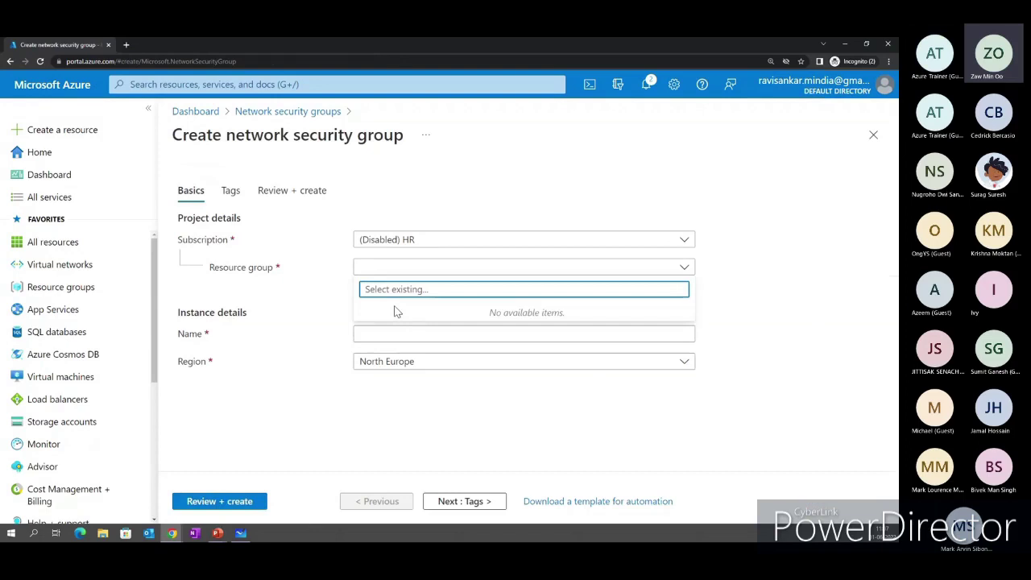
click(287, 311)
click(391, 284)
click(461, 405)
click(415, 266)
click(392, 308)
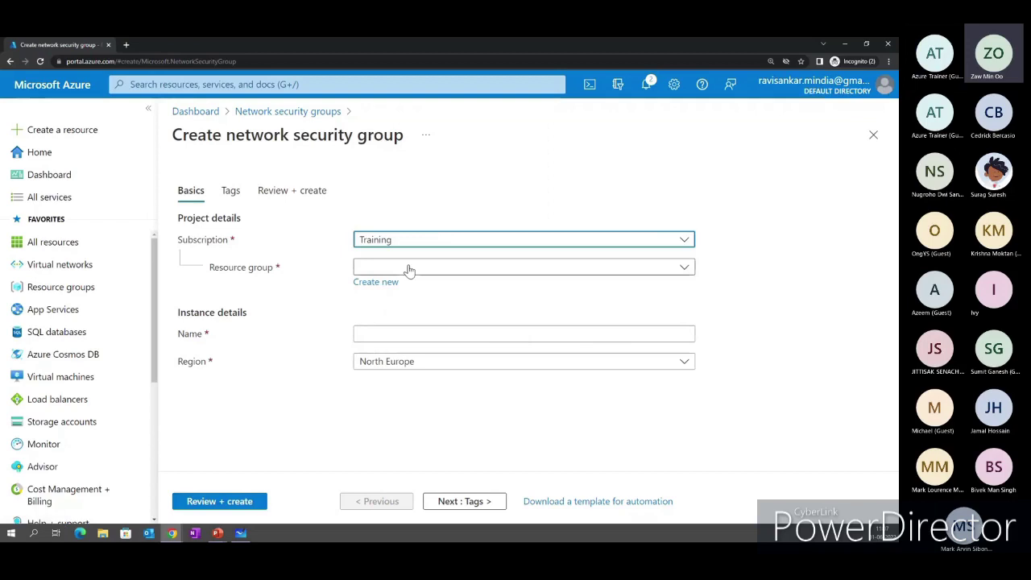
click(409, 269)
click(393, 315)
click(392, 333)
text(Third)
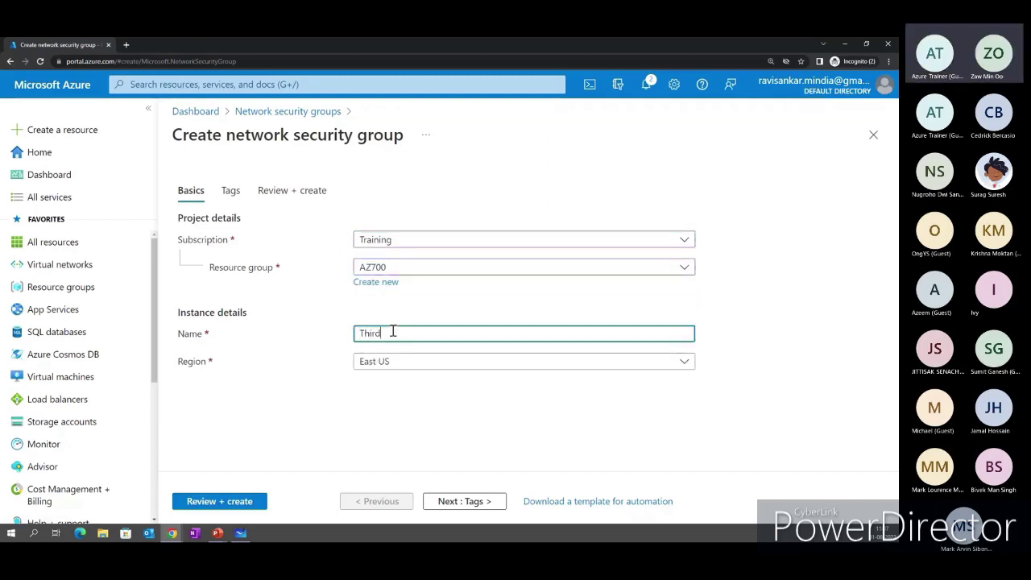
text(NSG)
click(205, 504)
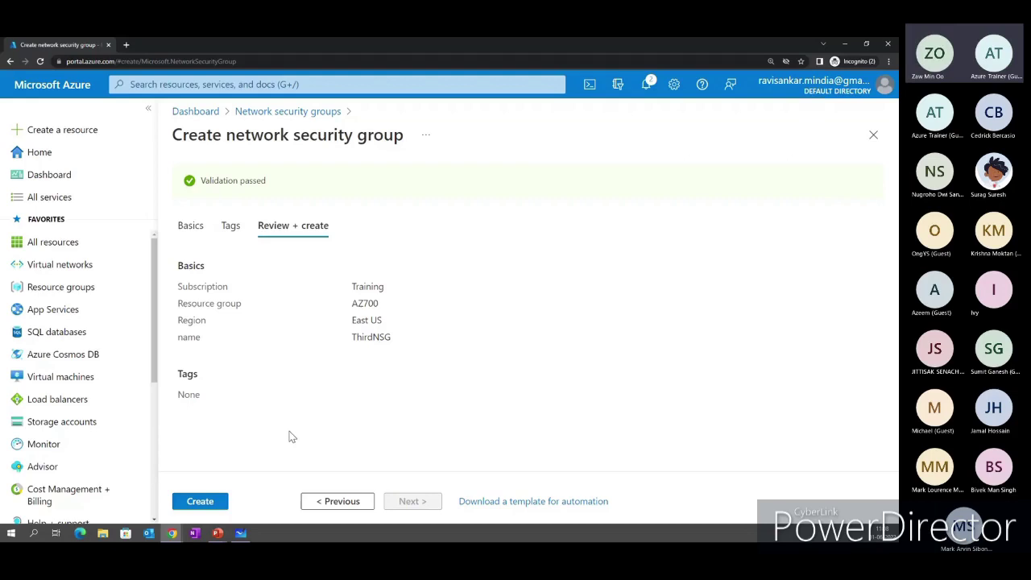
click(195, 509)
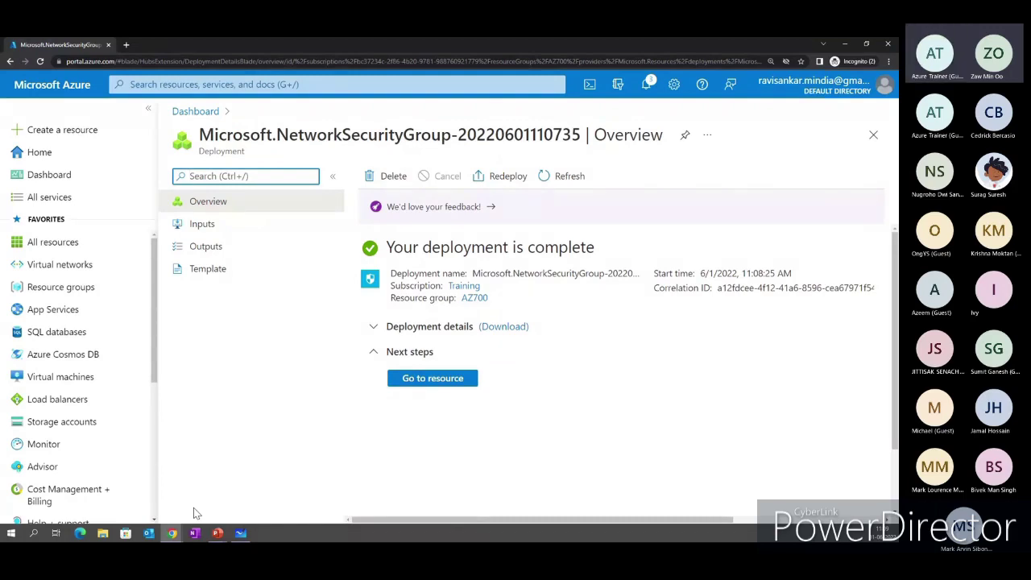
- Confirm SecondNSG, Server1-nsg and ThirdNSG are listed, then go to Create a resource
scroll(86, 431, down, 3)
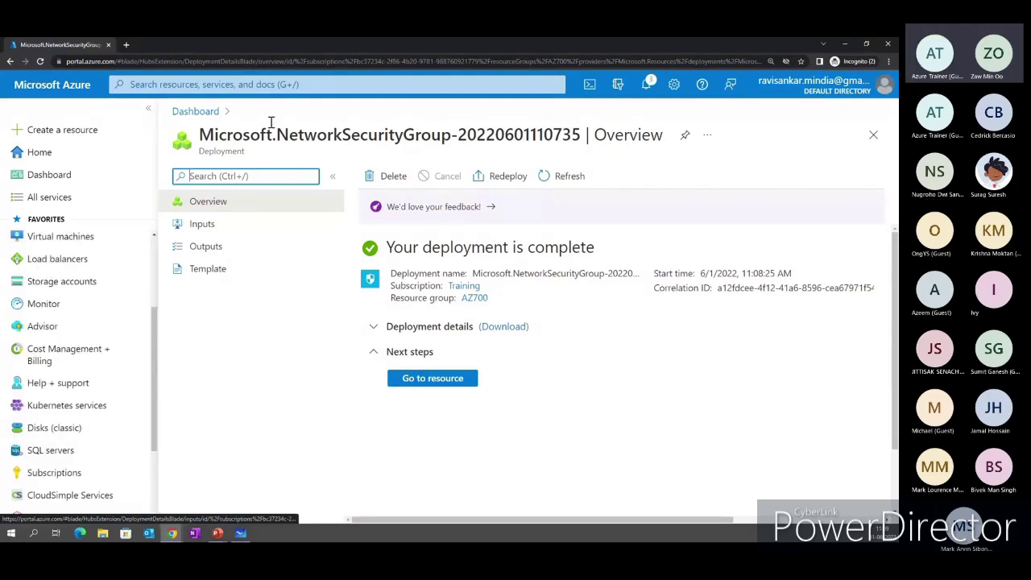
click(258, 84)
click(156, 323)
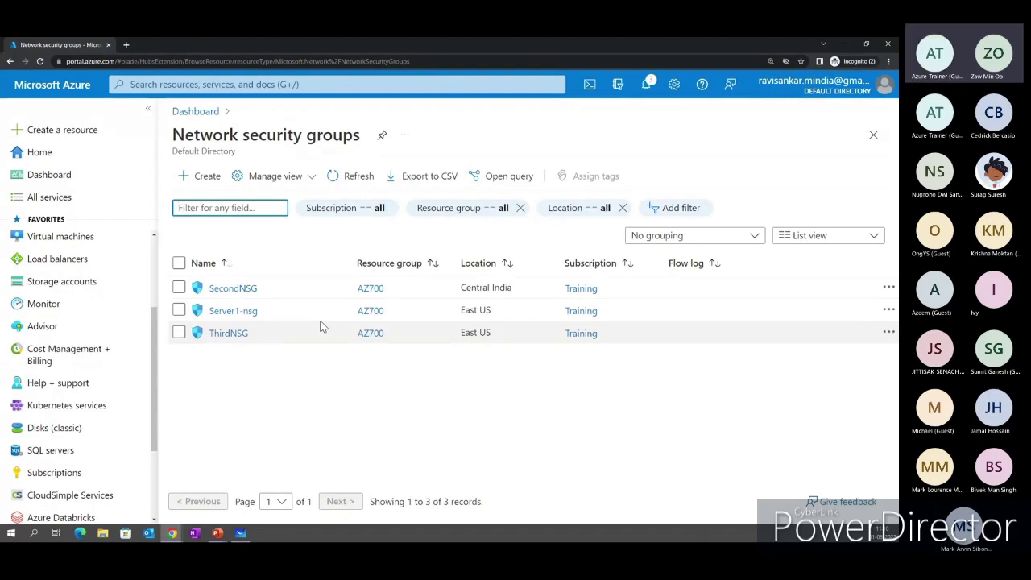
click(62, 130)
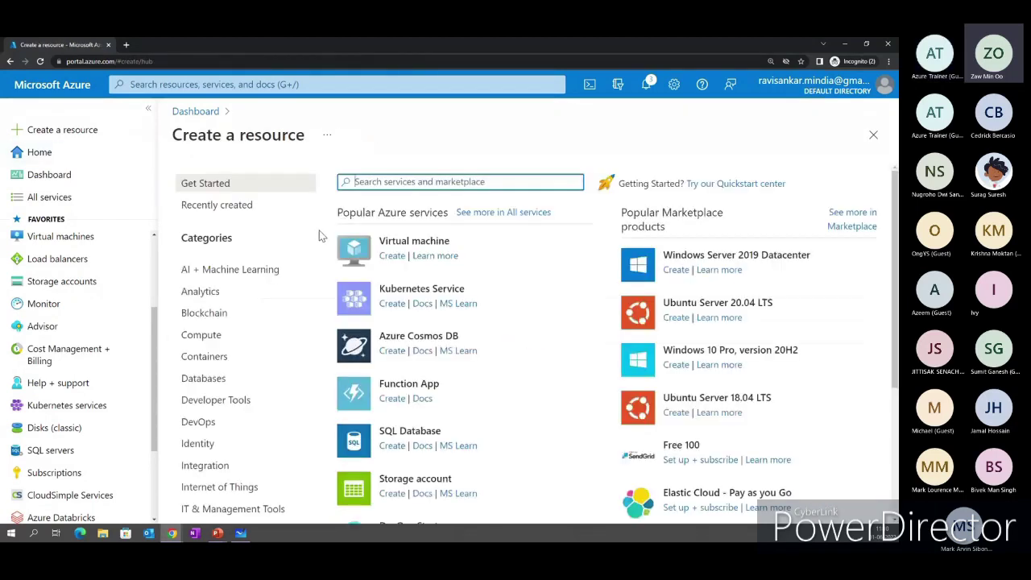
- Start a new virtual machine and place it in the AZ700 resource group
click(393, 256)
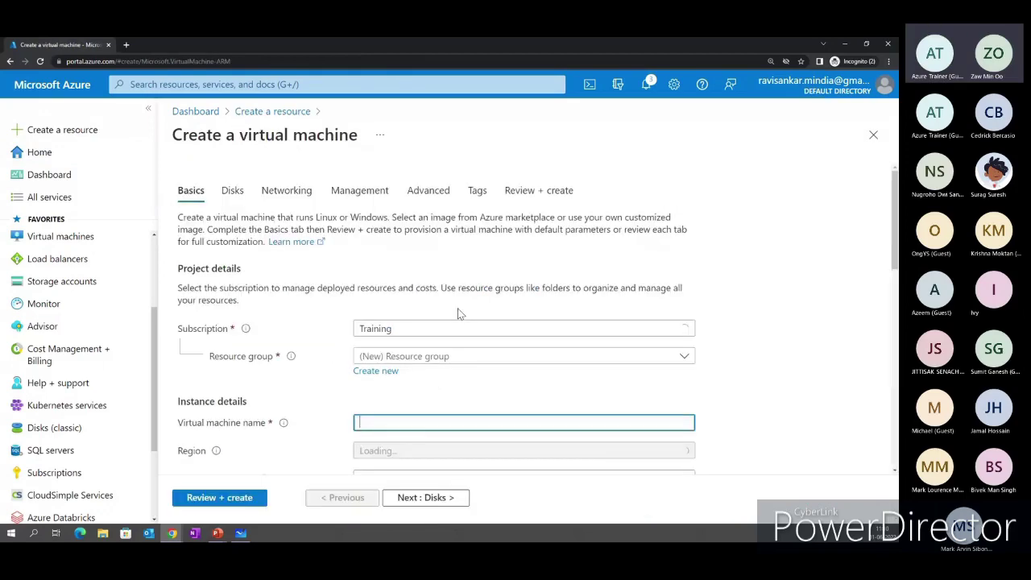
click(286, 191)
scroll(435, 292, down, 1)
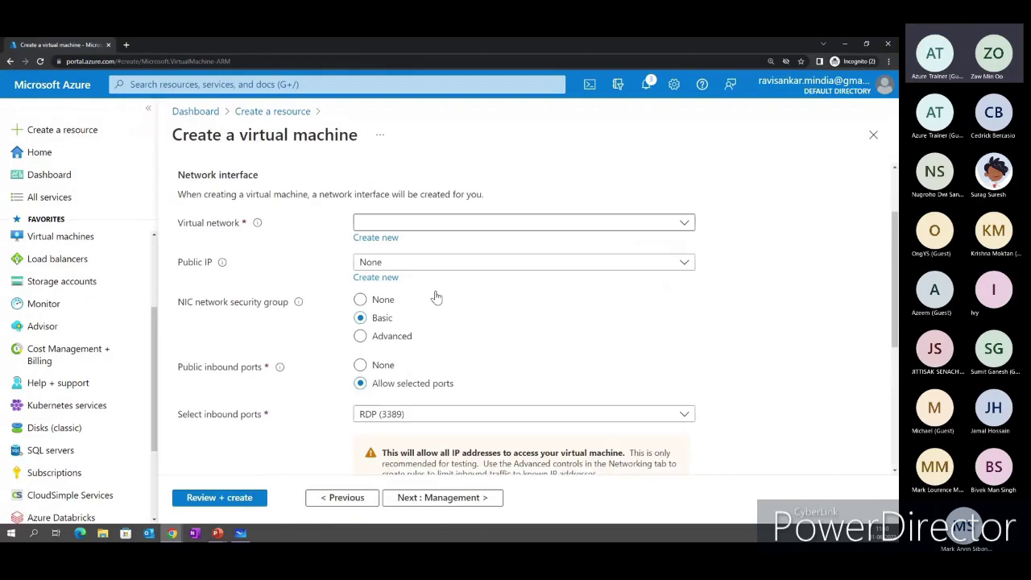
scroll(346, 266, down, 1)
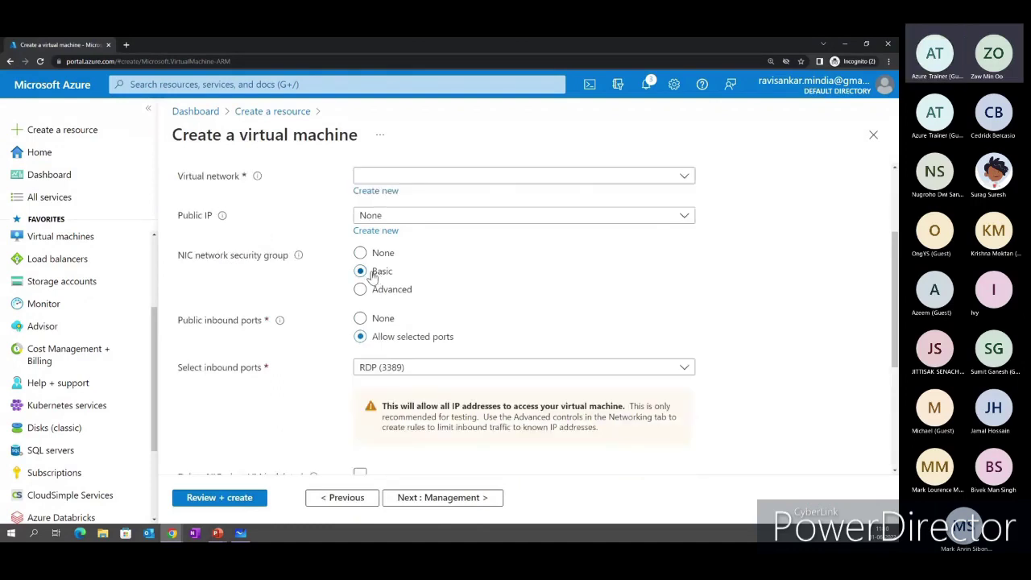
scroll(374, 275, up, 2)
click(405, 271)
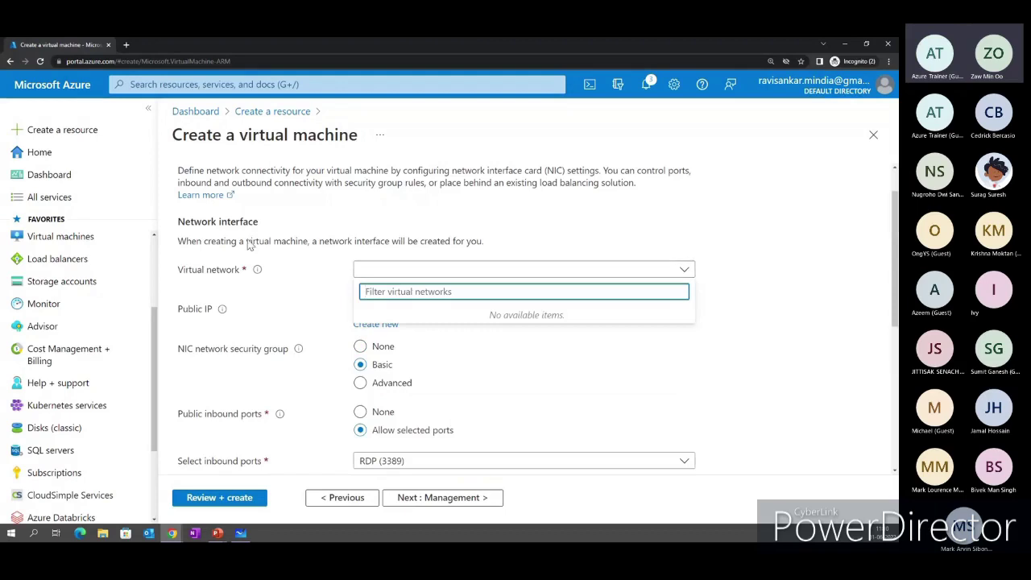
scroll(237, 226, up, 1)
click(191, 189)
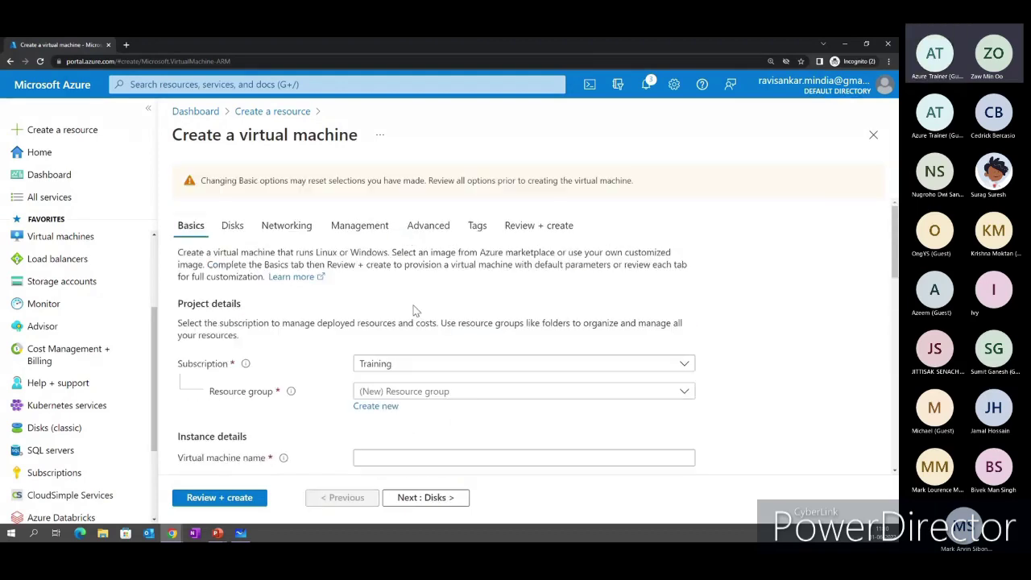
click(435, 390)
click(429, 437)
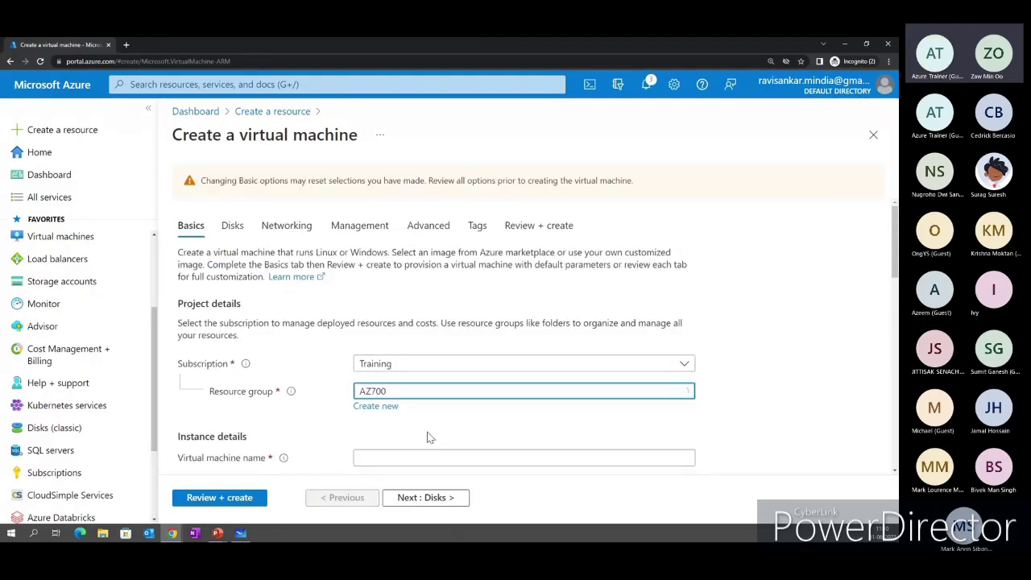
- On Networking, use HRNetwork with an Advanced NIC security group and list the existing groups
click(286, 226)
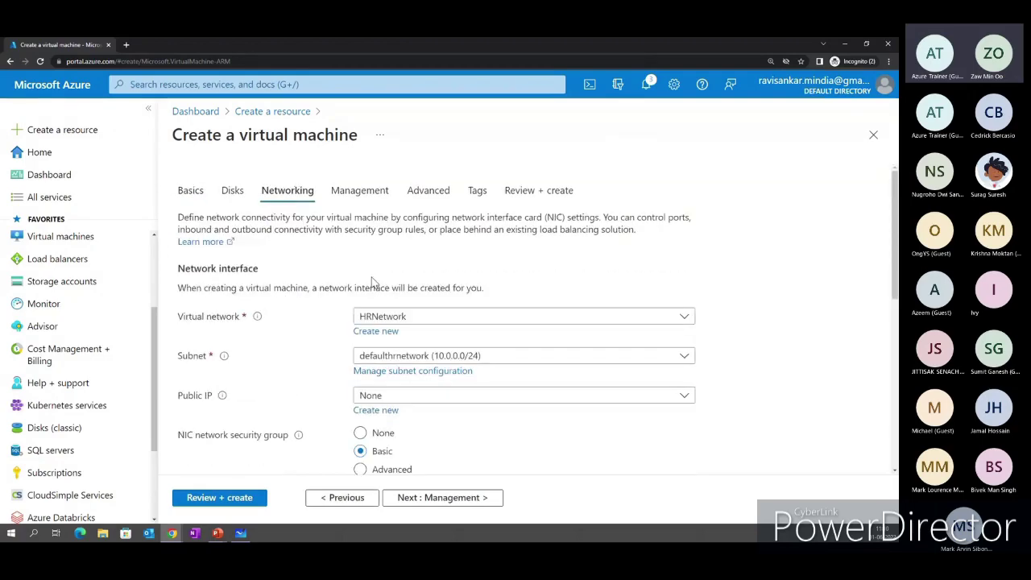
scroll(453, 331, down, 2)
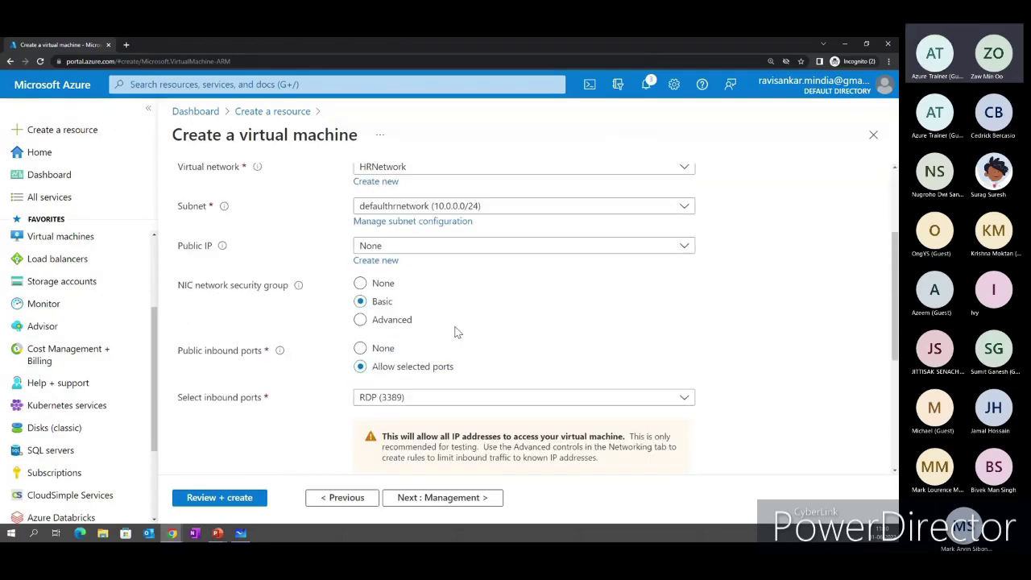
scroll(453, 329, down, 1)
scroll(427, 266, up, 2)
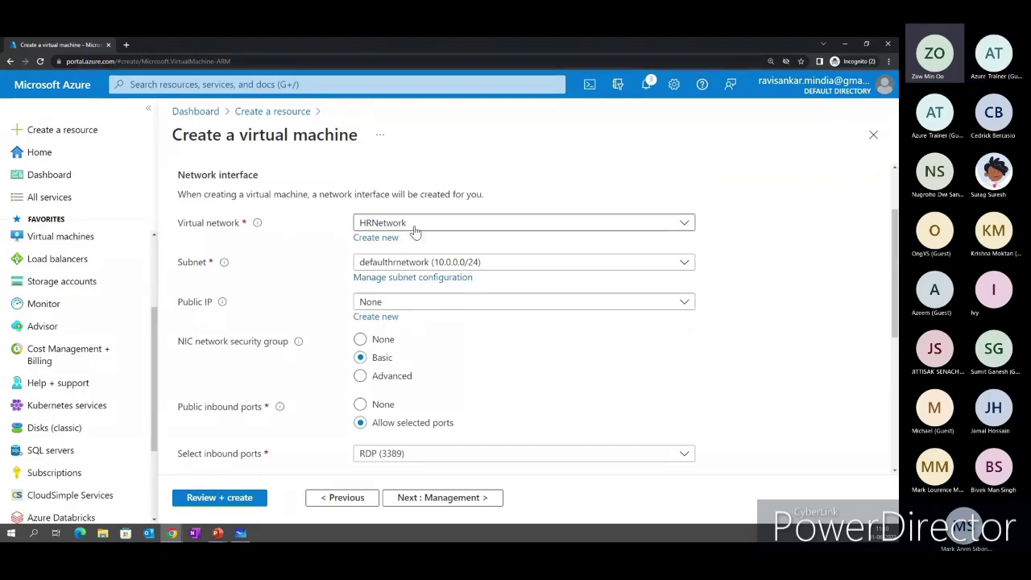
scroll(403, 258, down, 1)
click(360, 330)
click(387, 360)
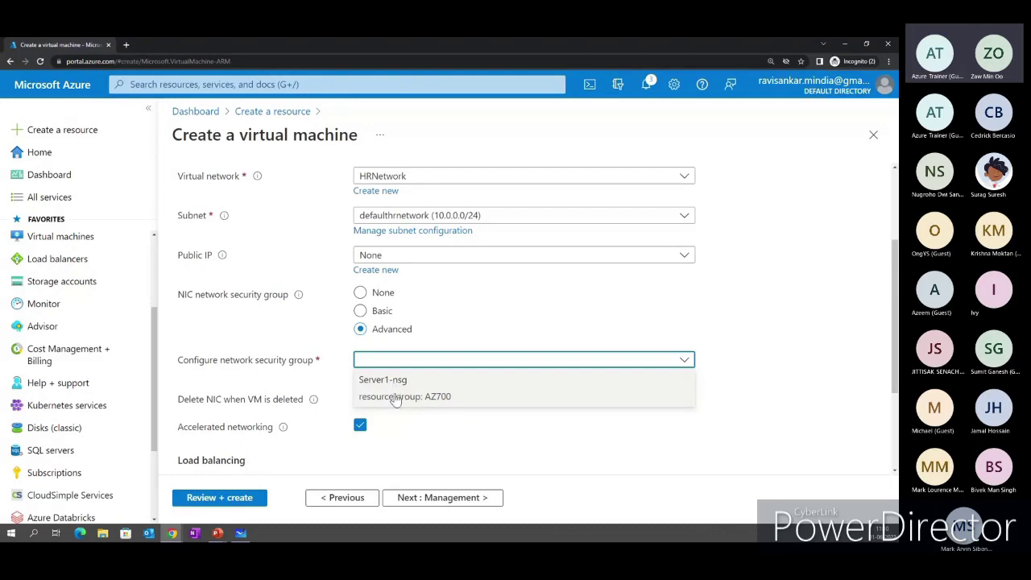
- Leave the NIC security group as None and recheck the Basics and Networking settings
click(396, 402)
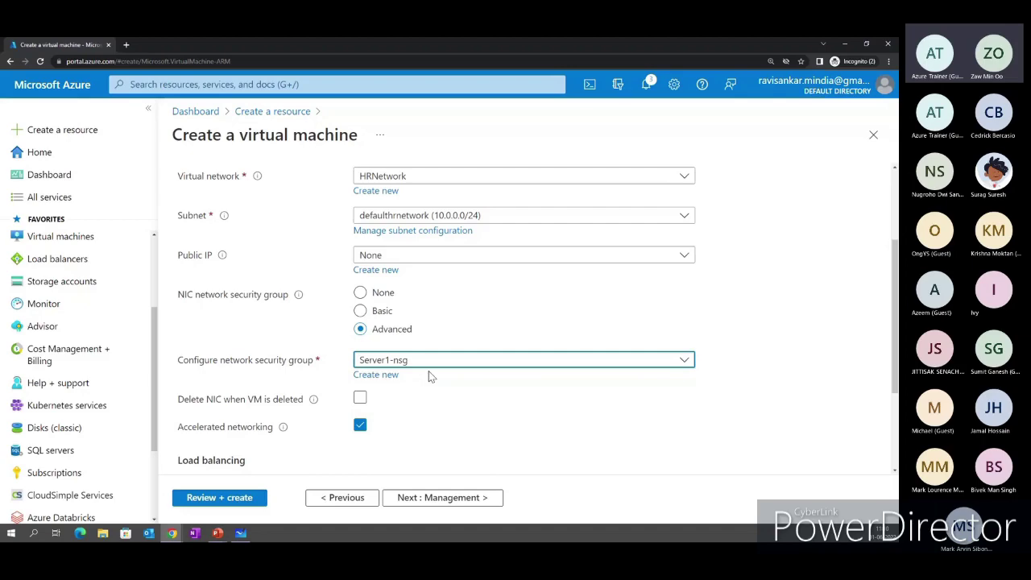
scroll(431, 376, up, 3)
click(190, 190)
scroll(435, 354, down, 3)
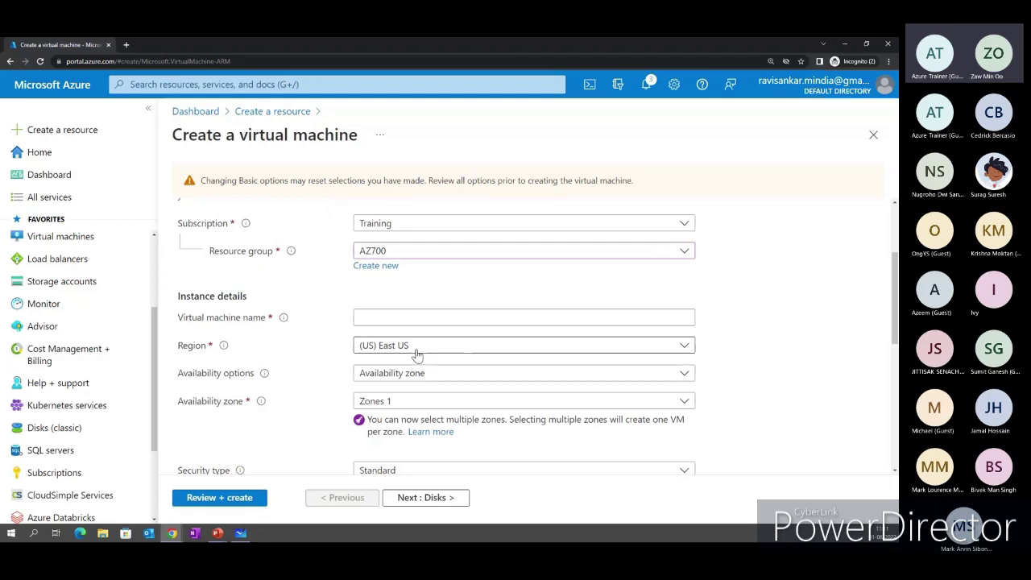
scroll(417, 355, up, 3)
scroll(407, 400, down, 2)
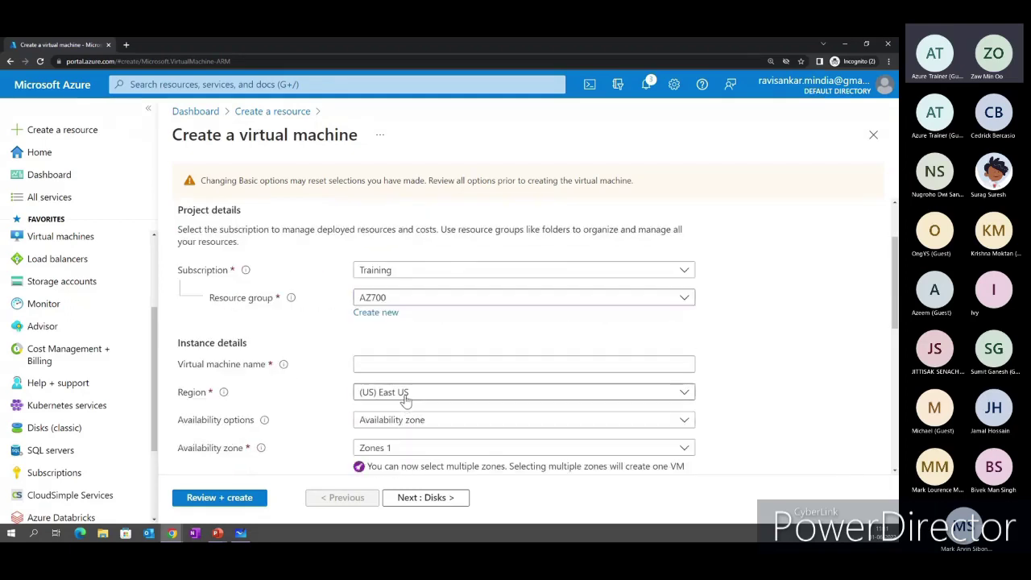
scroll(405, 395, up, 2)
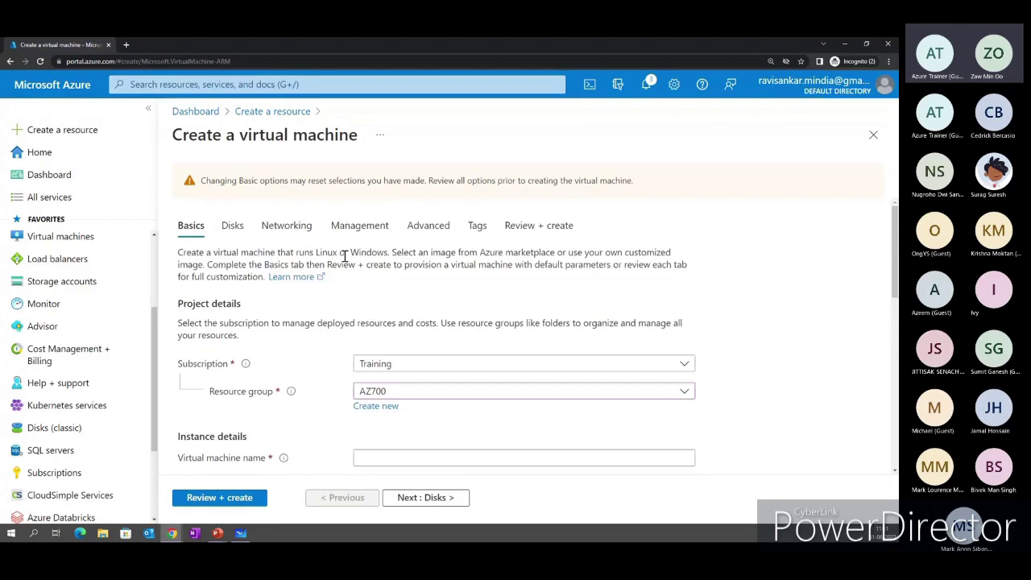
click(286, 226)
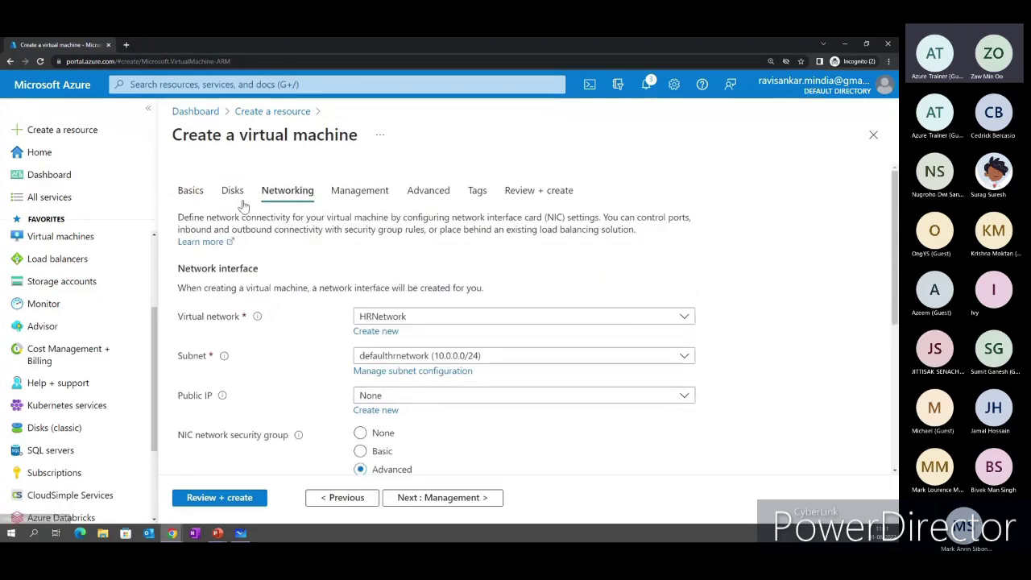
click(191, 191)
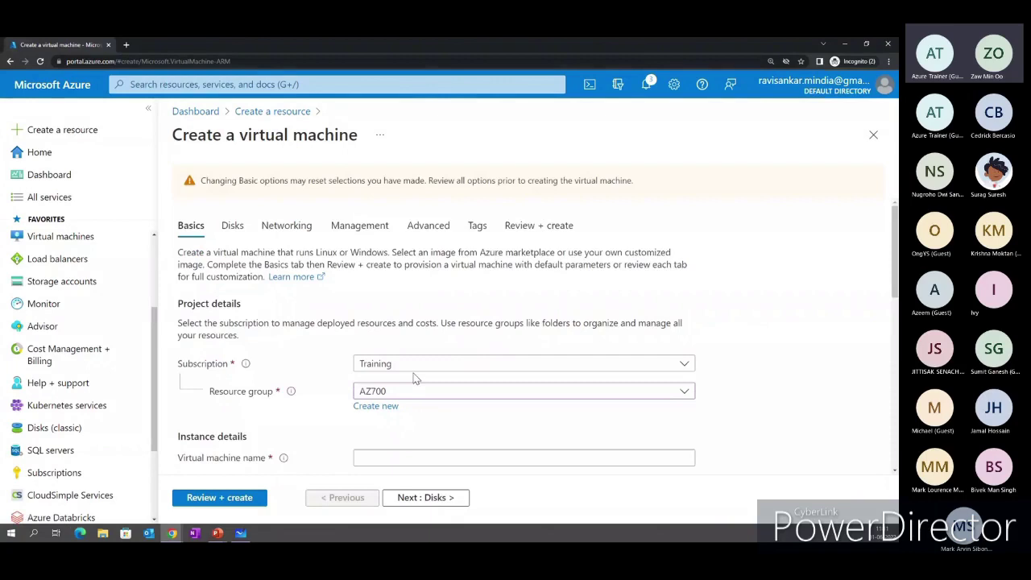
scroll(415, 378, down, 1)
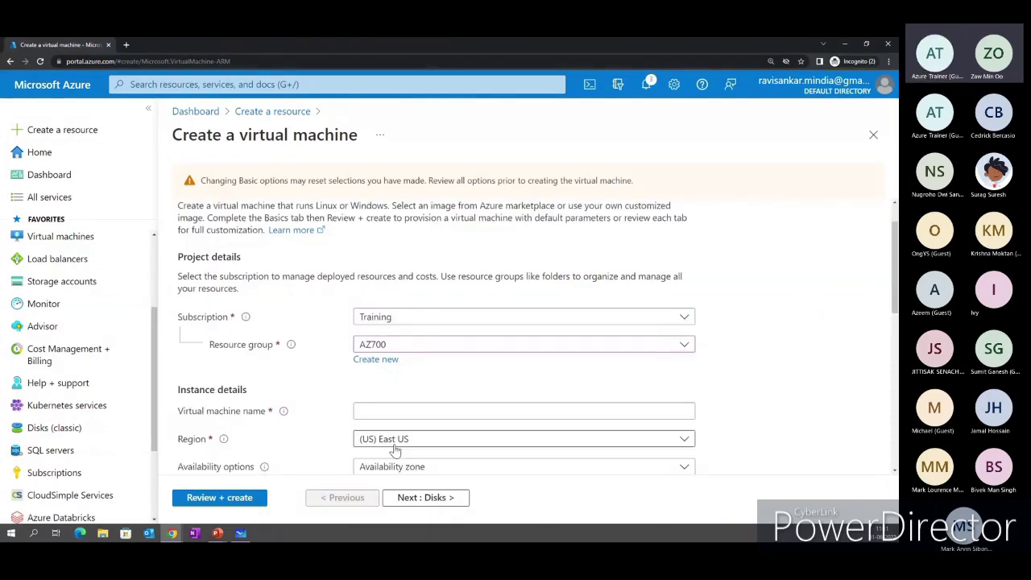
scroll(395, 452, down, 3)
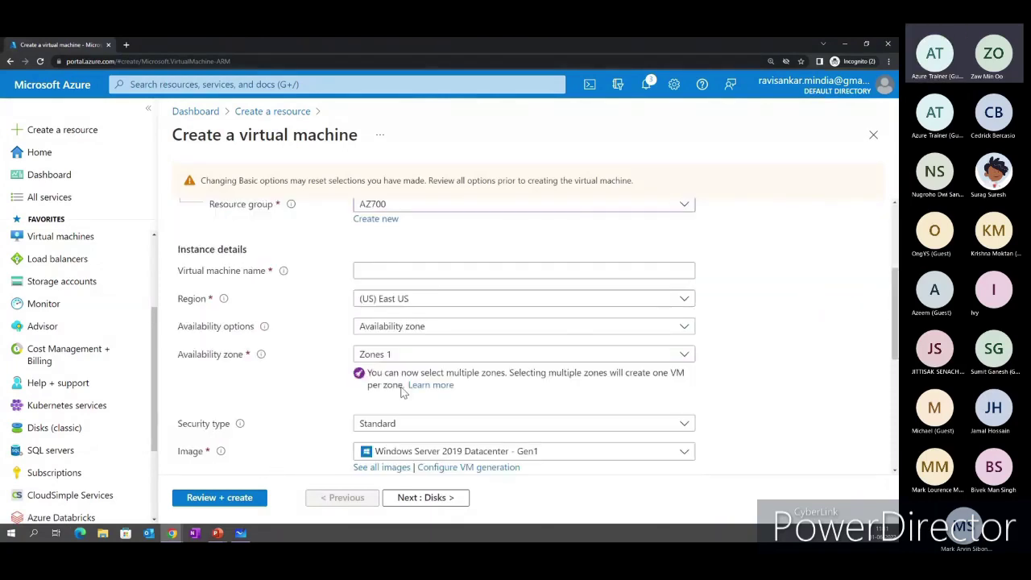
scroll(336, 256, up, 3)
scroll(336, 256, up, 1)
click(288, 188)
scroll(480, 426, down, 1)
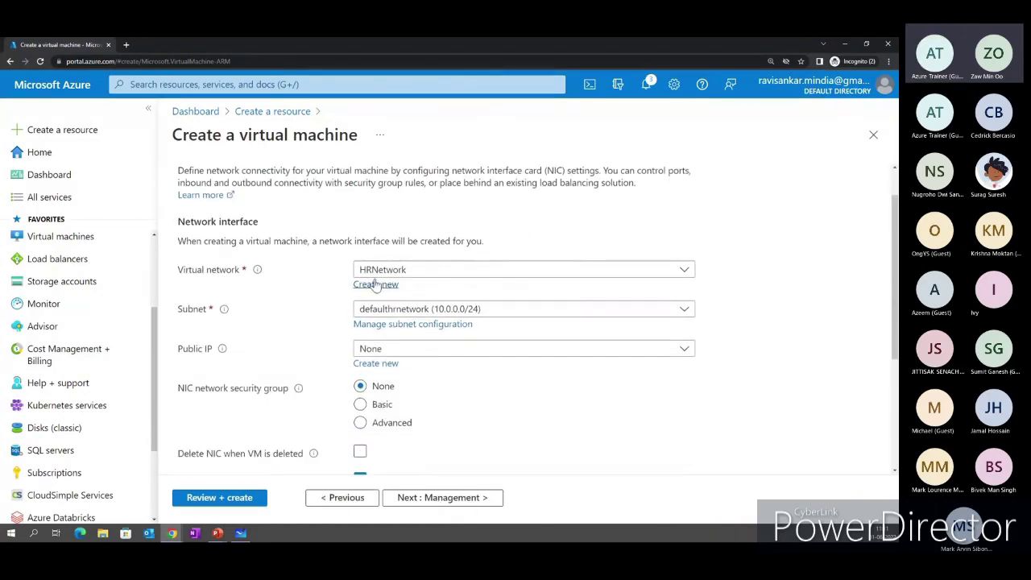
scroll(375, 285, up, 2)
- Name the virtual machine SecondVM and run Review + create validation
click(191, 186)
scroll(405, 389, down, 1)
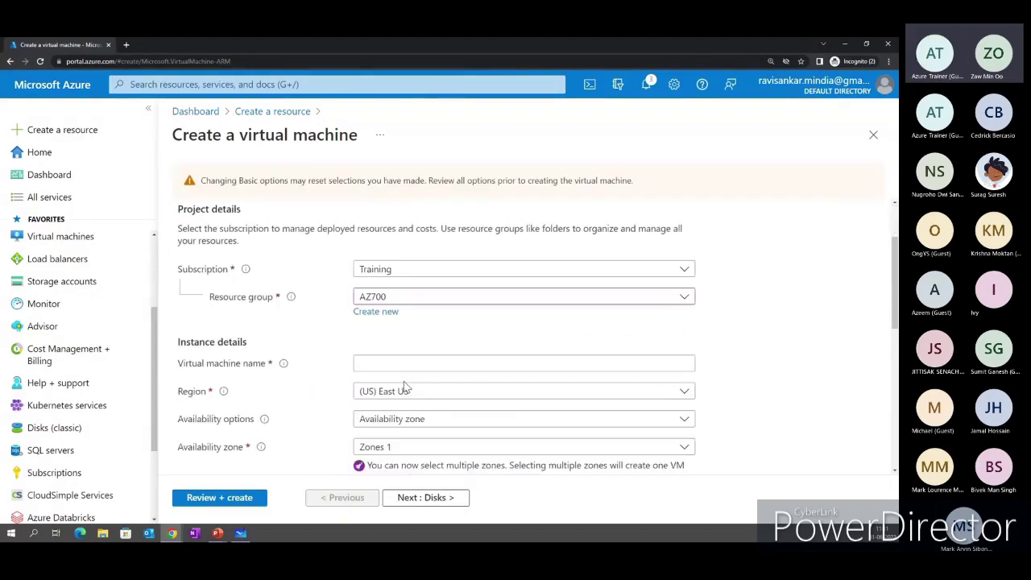
scroll(406, 388, down, 1)
click(402, 272)
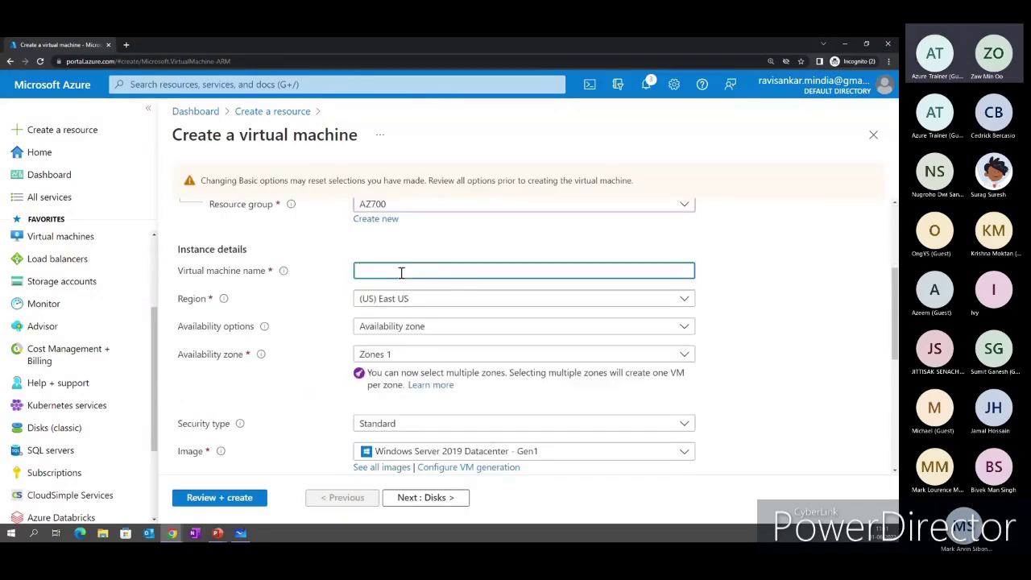
text(SecondVM)
scroll(401, 273, down, 3)
click(220, 497)
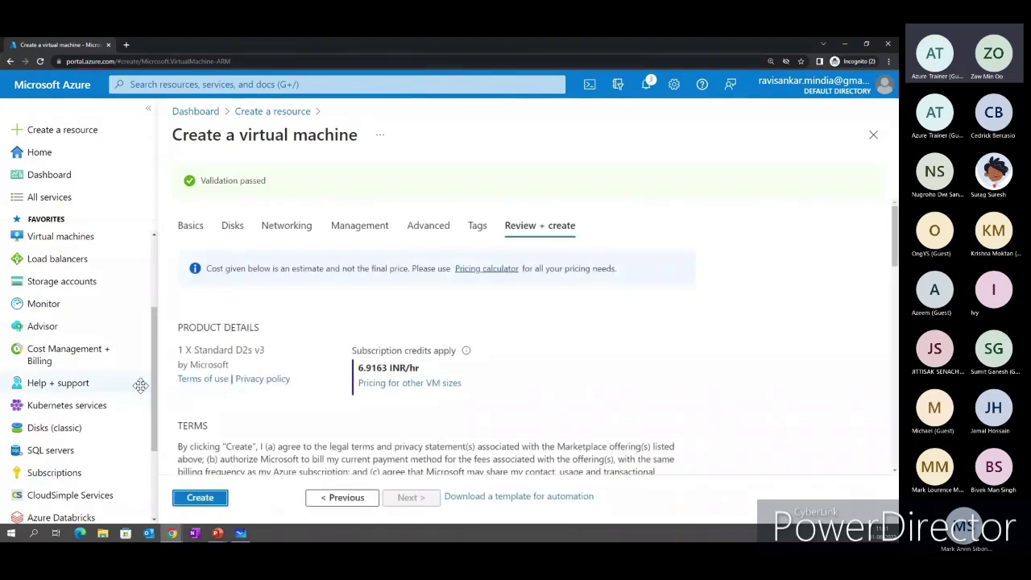
- Create SecondVM from the validated Review + create page to begin deployment
click(190, 501)
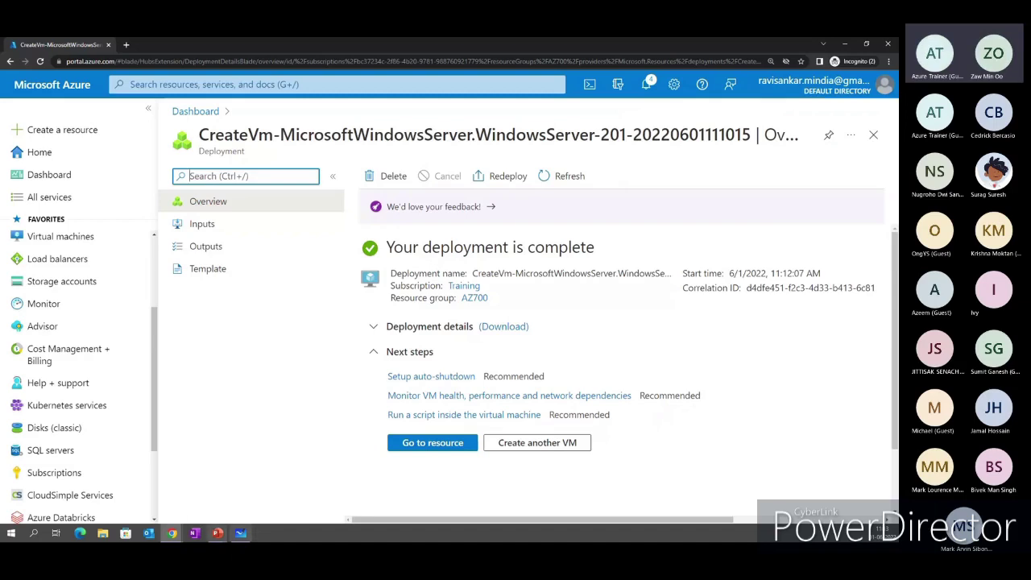
- Open SecondVM's Networking page and highlight that secondvm430_z1 has no network security groups
scroll(138, 335, up, 2)
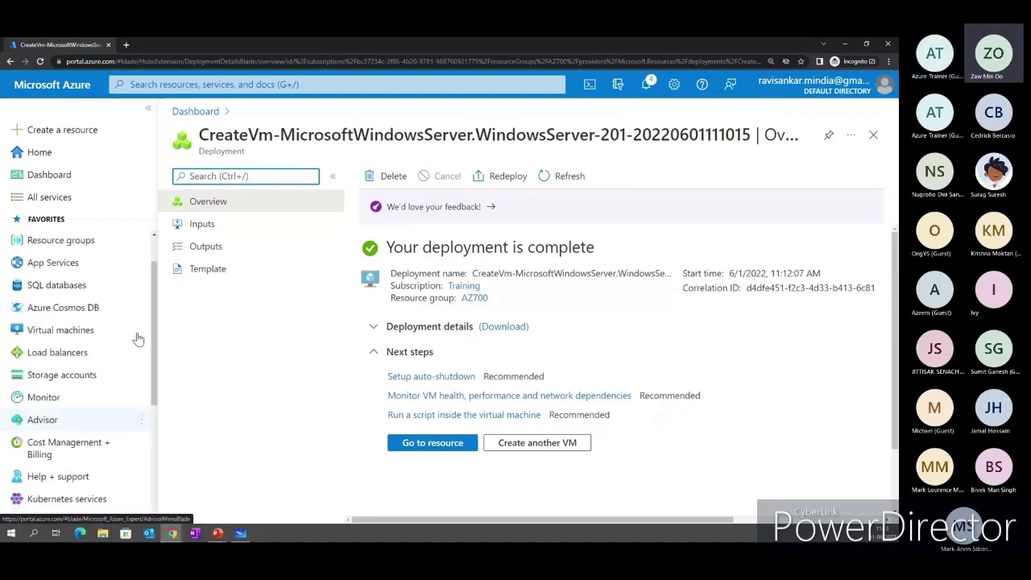
scroll(138, 338, up, 1)
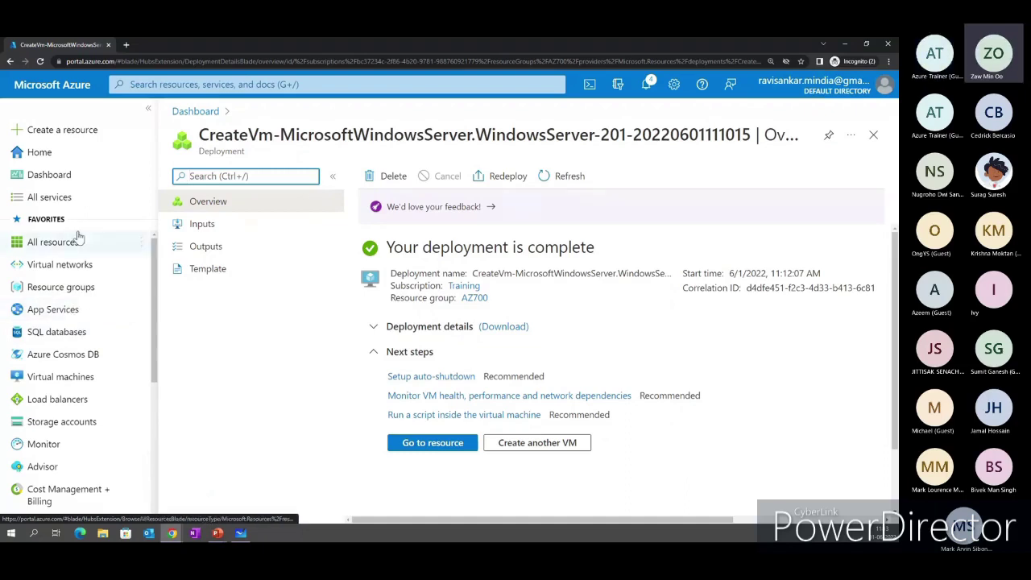
click(73, 385)
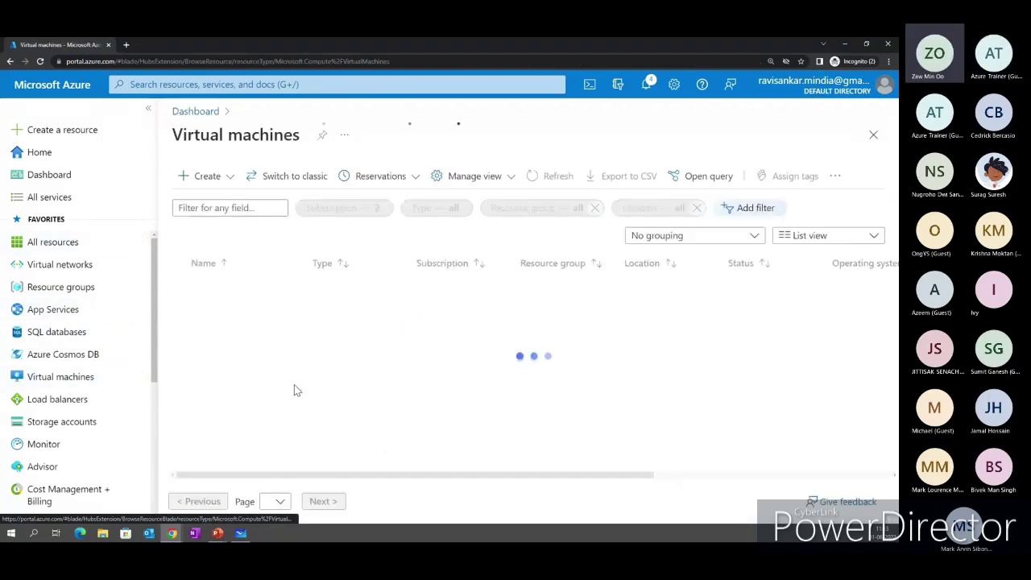
click(231, 288)
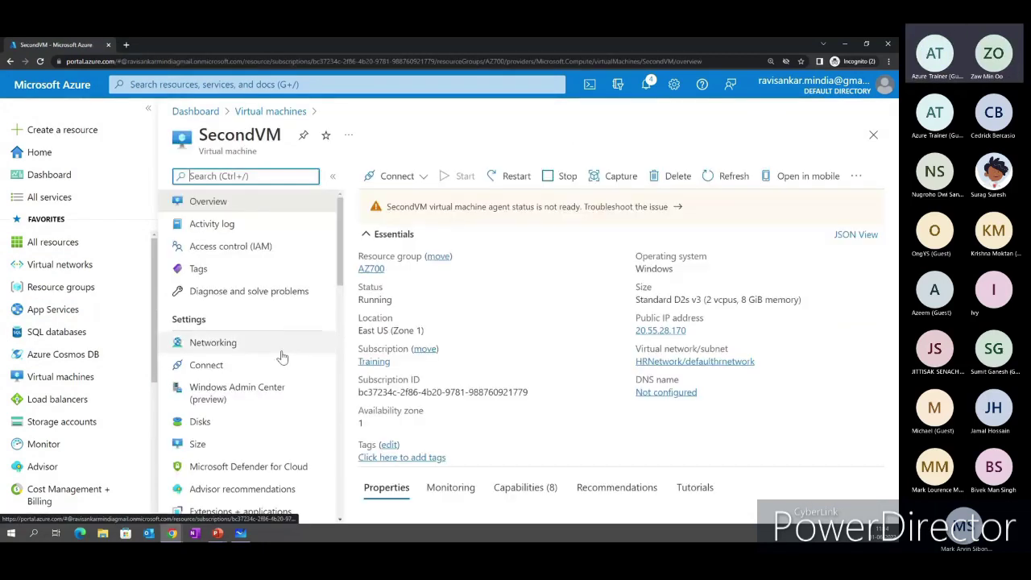
click(282, 357)
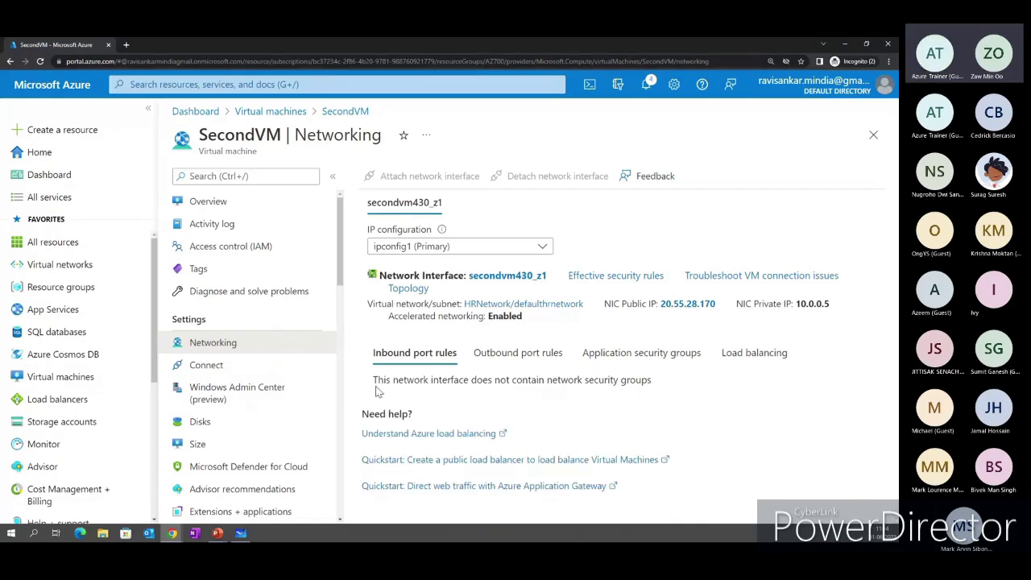
drag(375, 385, 665, 382)
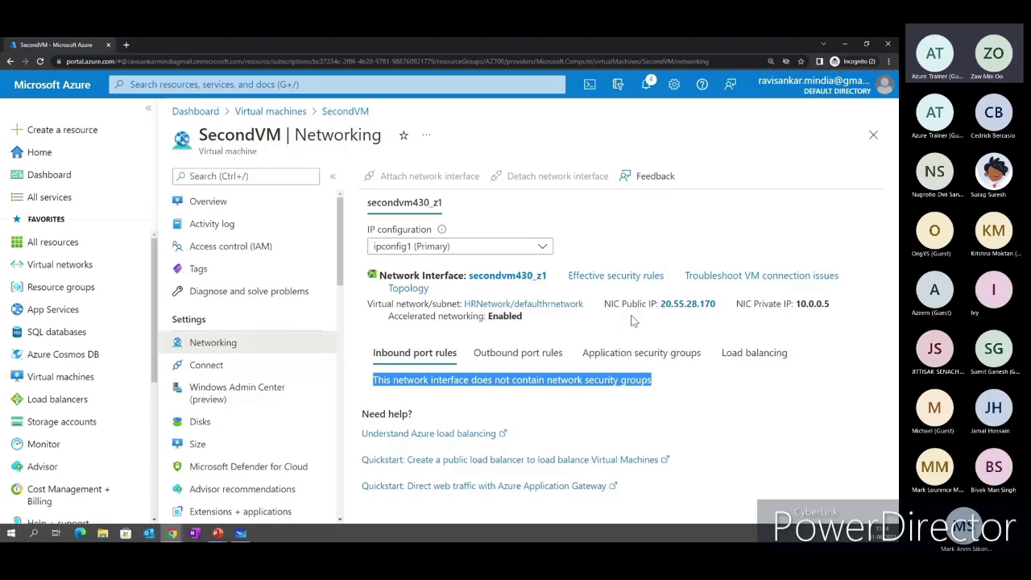
- Load portal.azure.com in a new browser tab
click(125, 44)
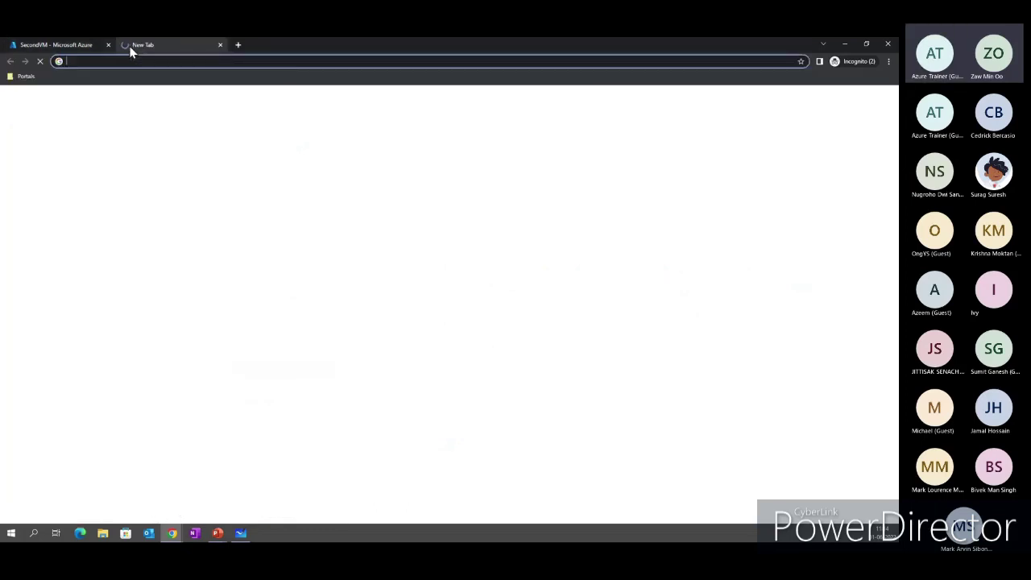
text(por)
key(Down)
key(Down)
key(Down)
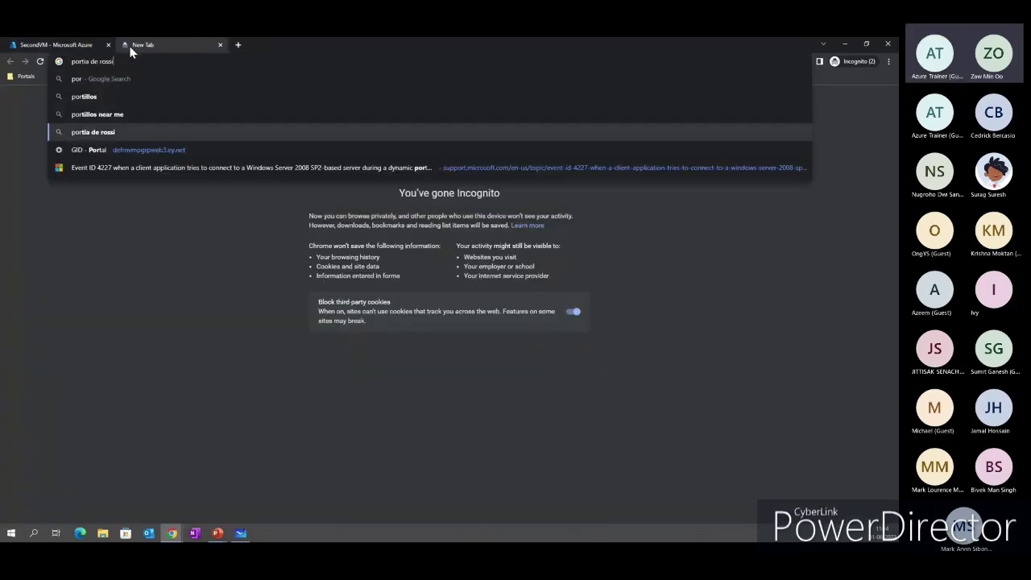
key(BackSpace)
key(BackSpace)
key(BackSpace)
key(BackSpace)
key(BackSpace)
key(BackSpace)
key(BackSpace)
key(BackSpace)
key(BackSpace)
key(BackSpace)
key(BackSpace)
key(BackSpace)
key(BackSpace)
key(BackSpace)
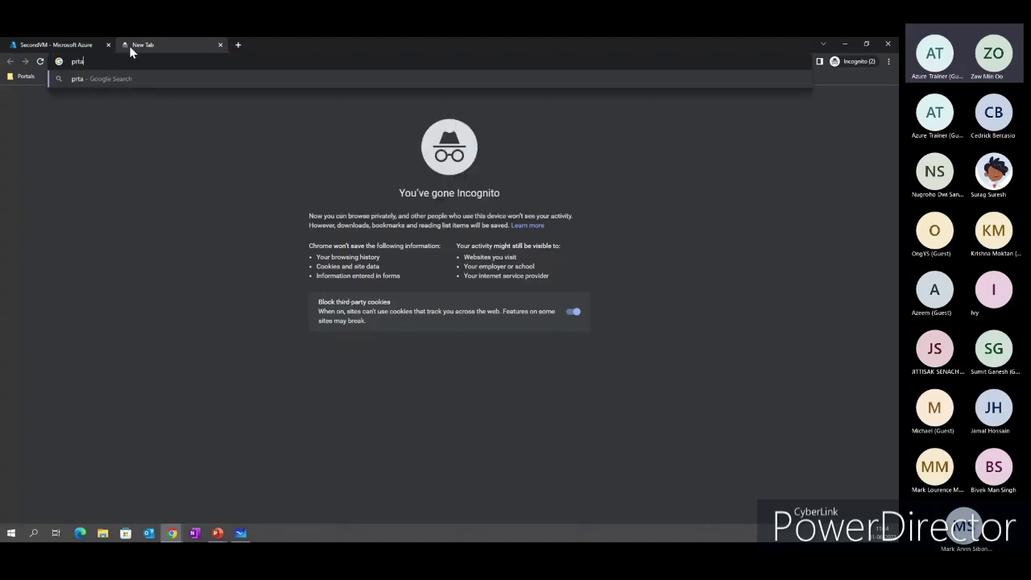
text(ortal.azure.co)
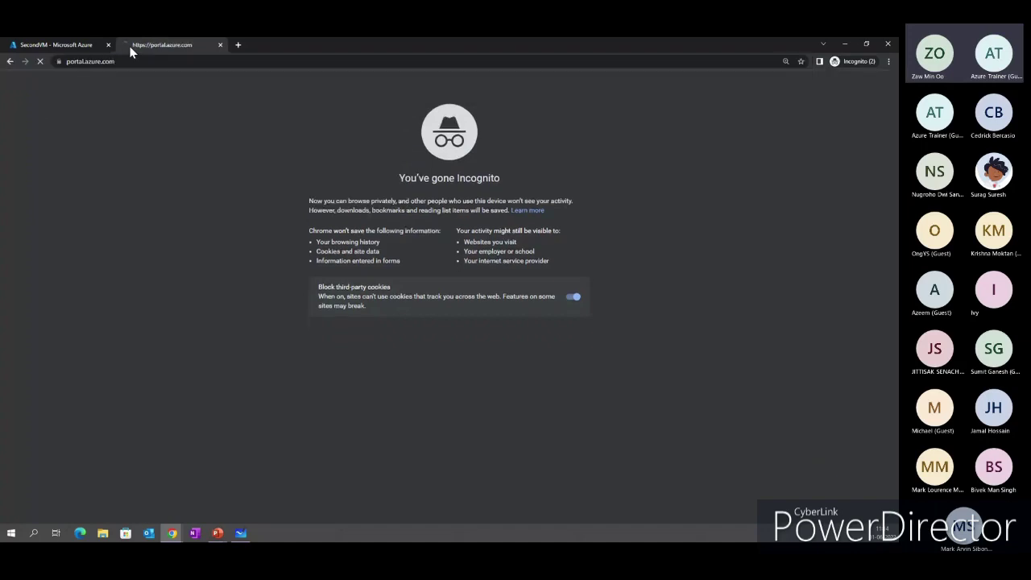
text(m)
key(Return)
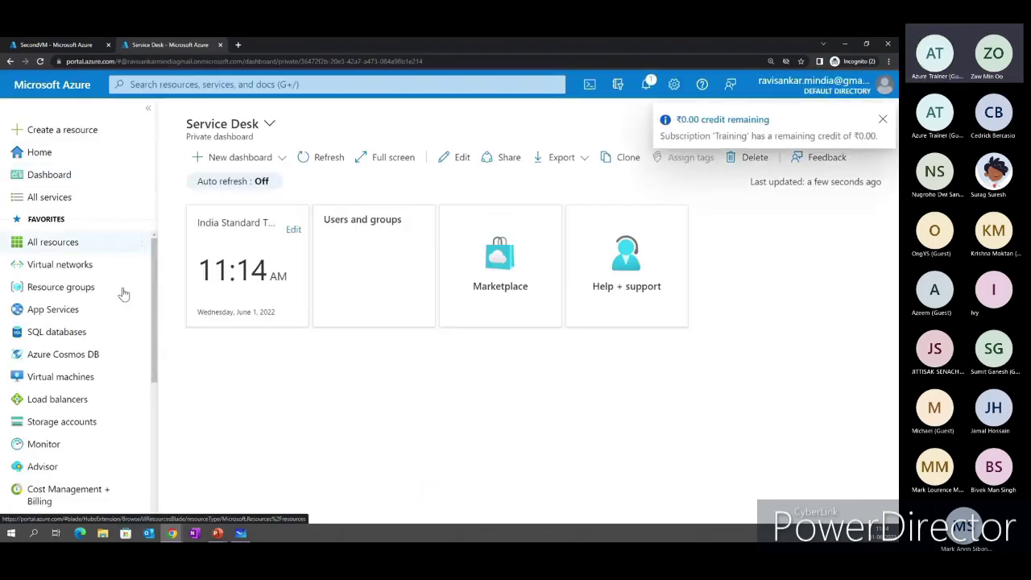
- Show Server1-nsg's inbound rules, including the RDP 3389 allow, then its outbound rules
click(145, 377)
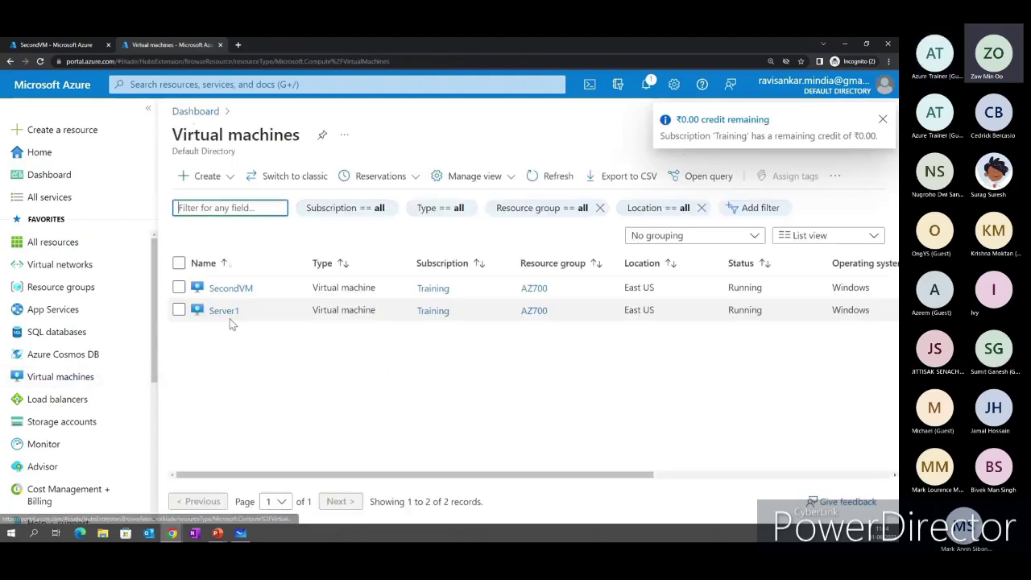
click(220, 311)
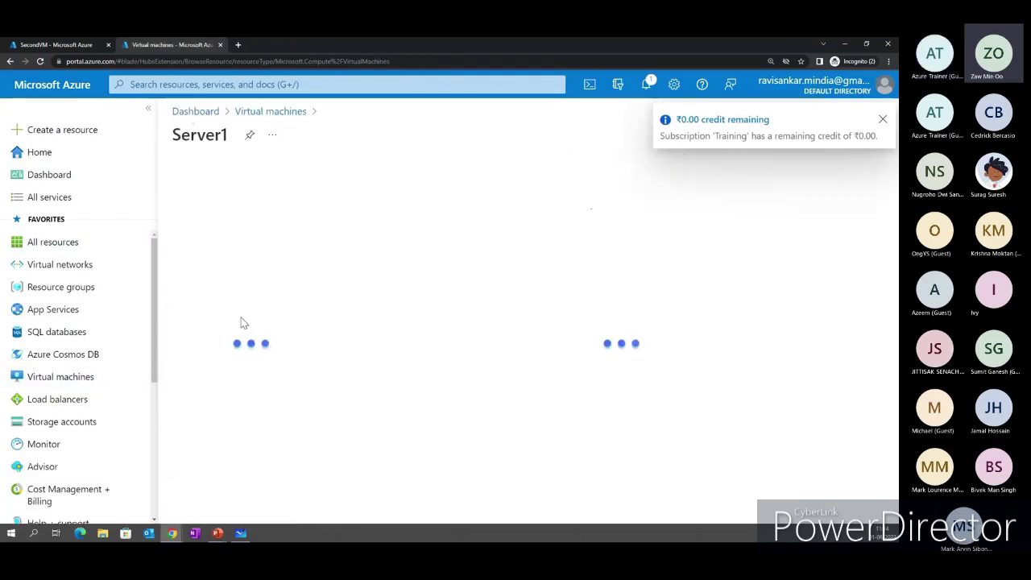
click(257, 344)
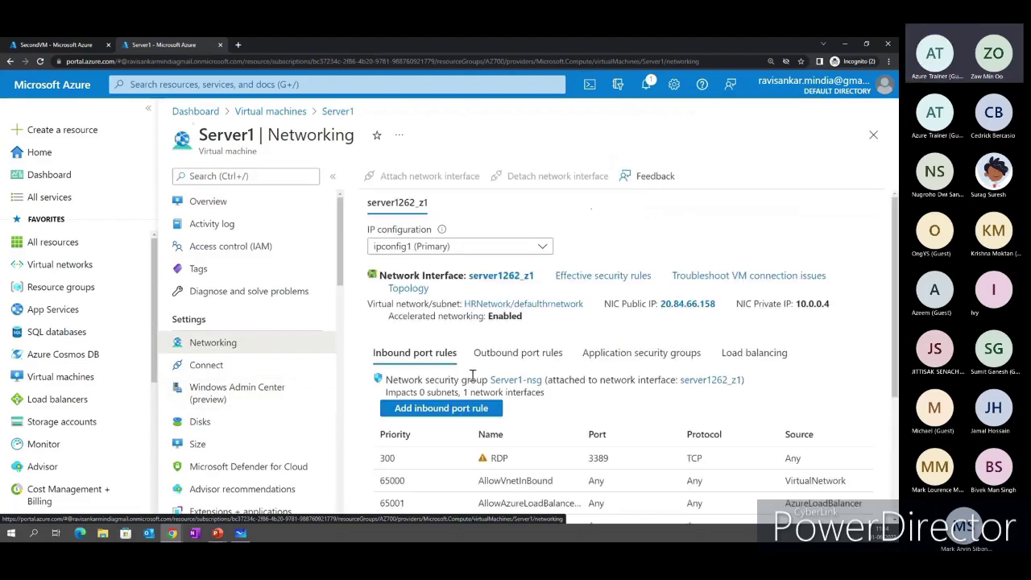
scroll(410, 384, down, 1)
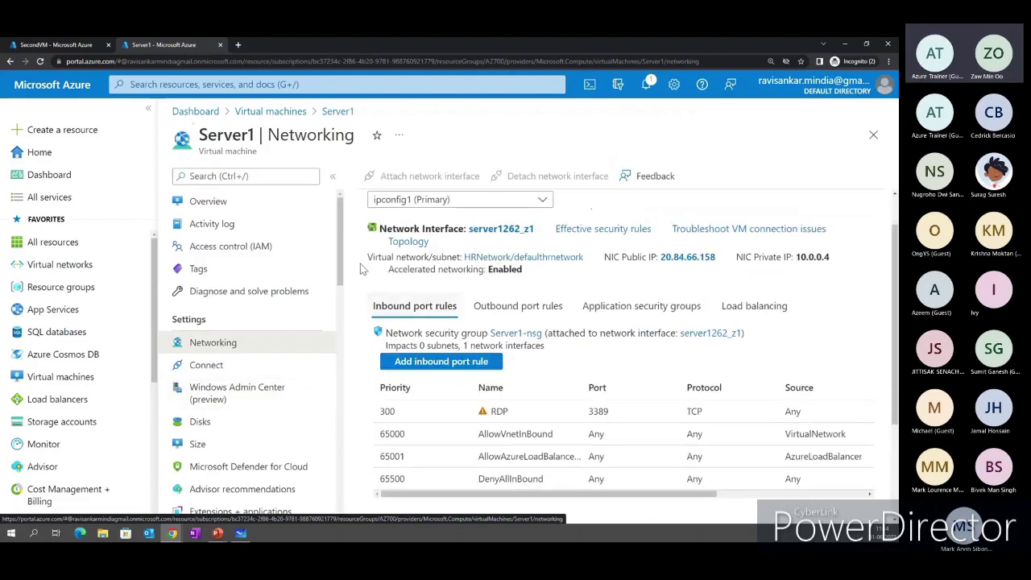
drag(208, 135, 294, 135)
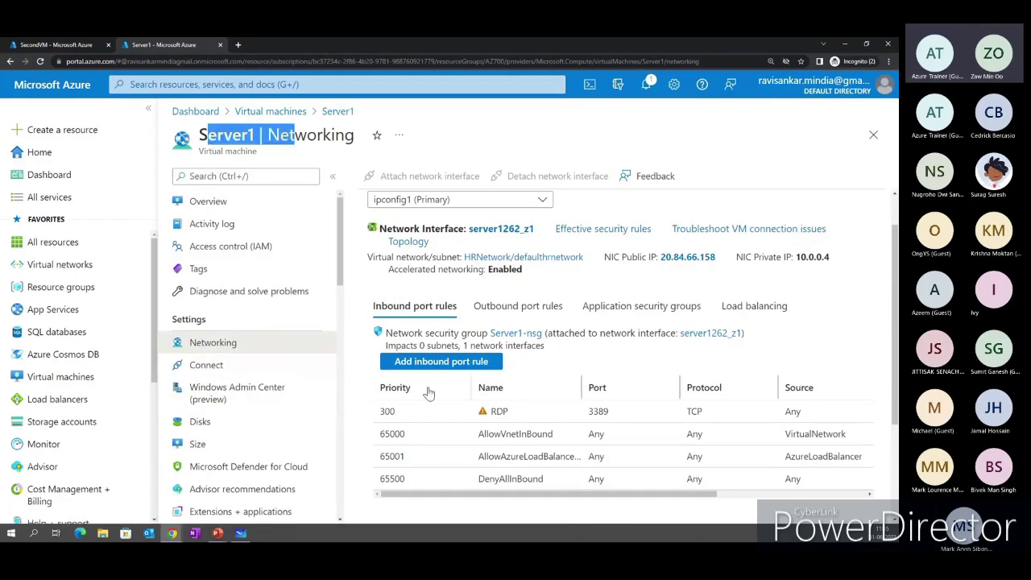
click(518, 306)
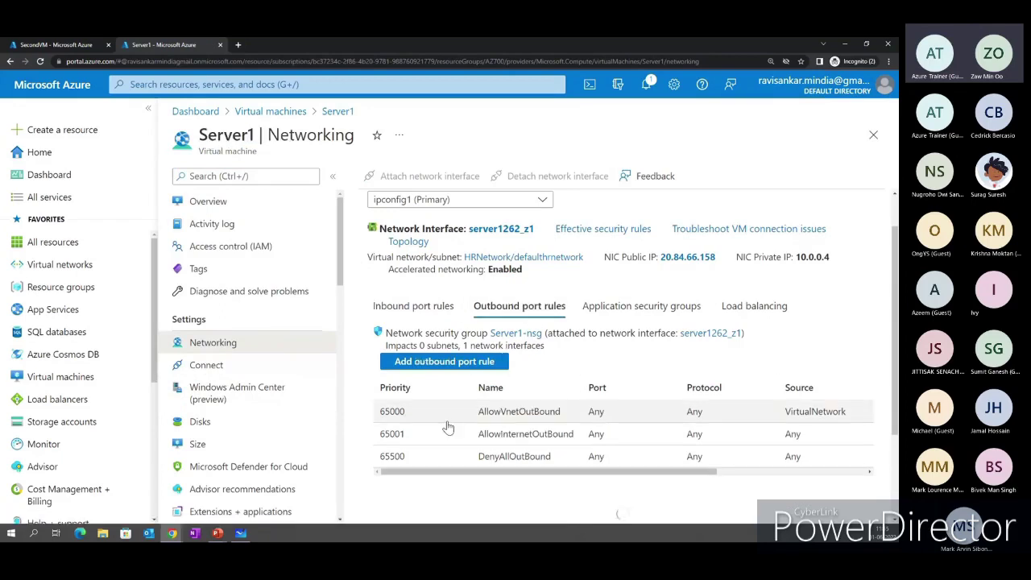
- Compare outbound port rules of SecondVM (no security group) and Server1 (Server1-nsg) across tabs
click(83, 46)
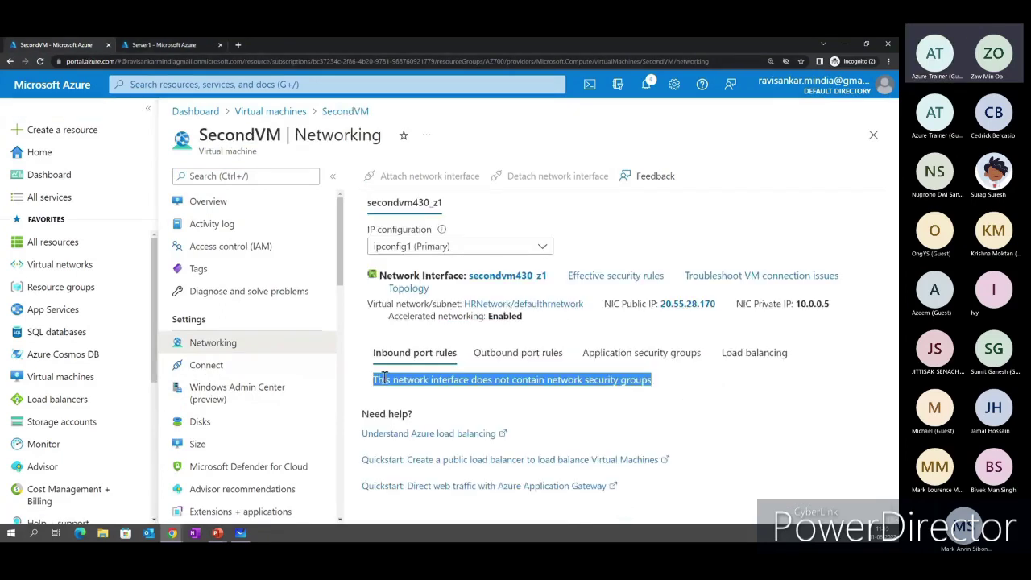
click(476, 361)
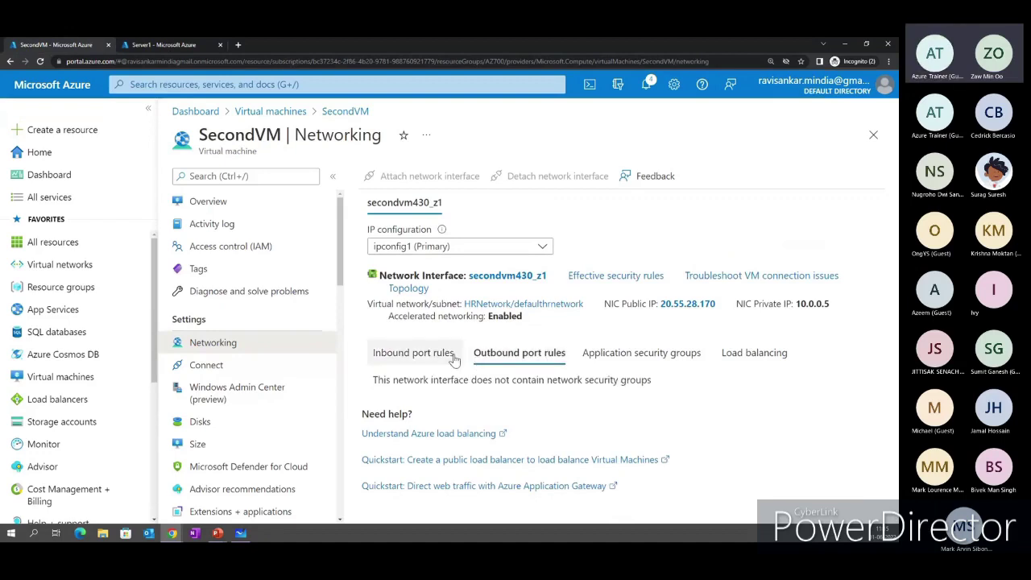
click(163, 45)
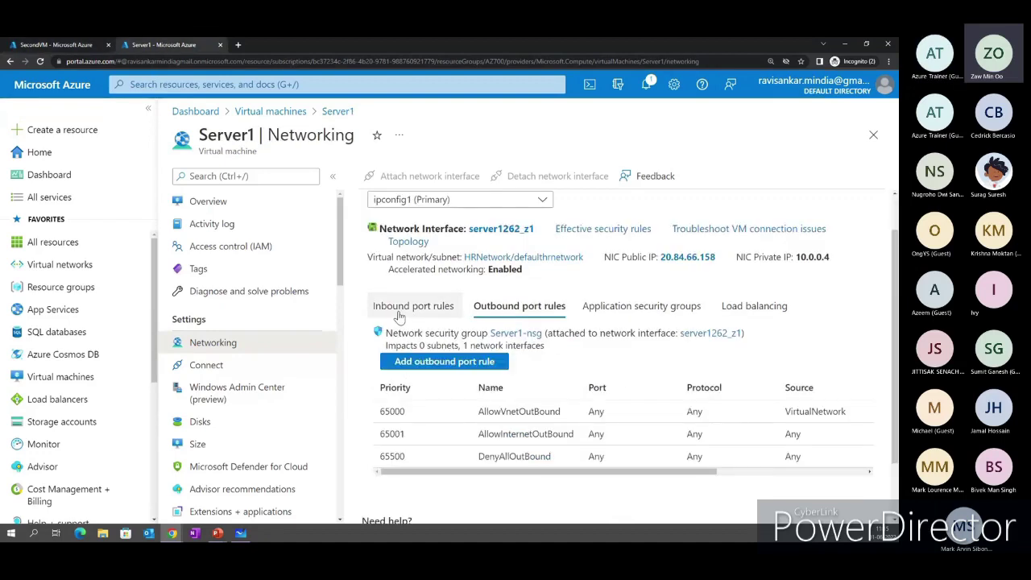
drag(385, 333, 487, 332)
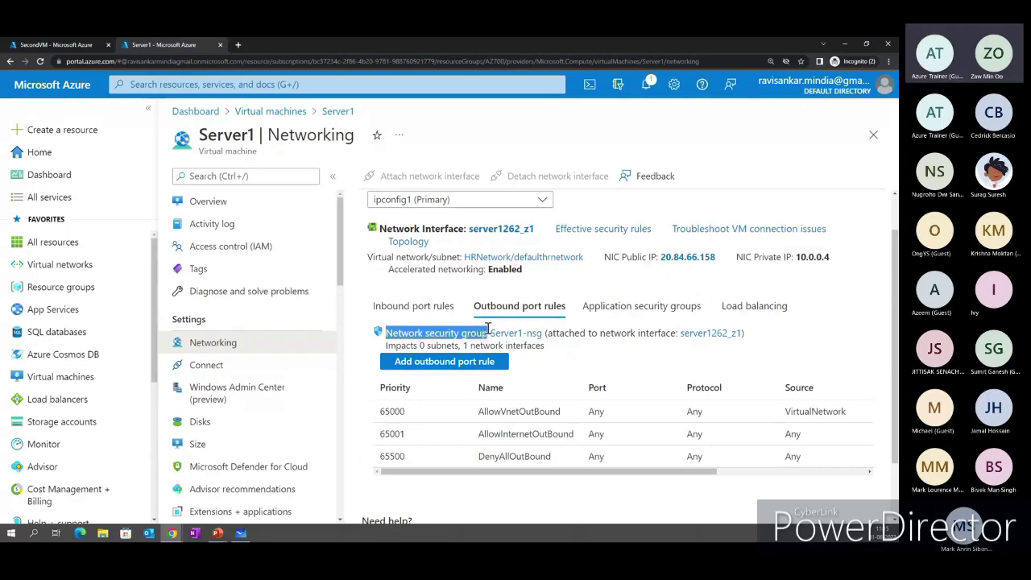
click(89, 44)
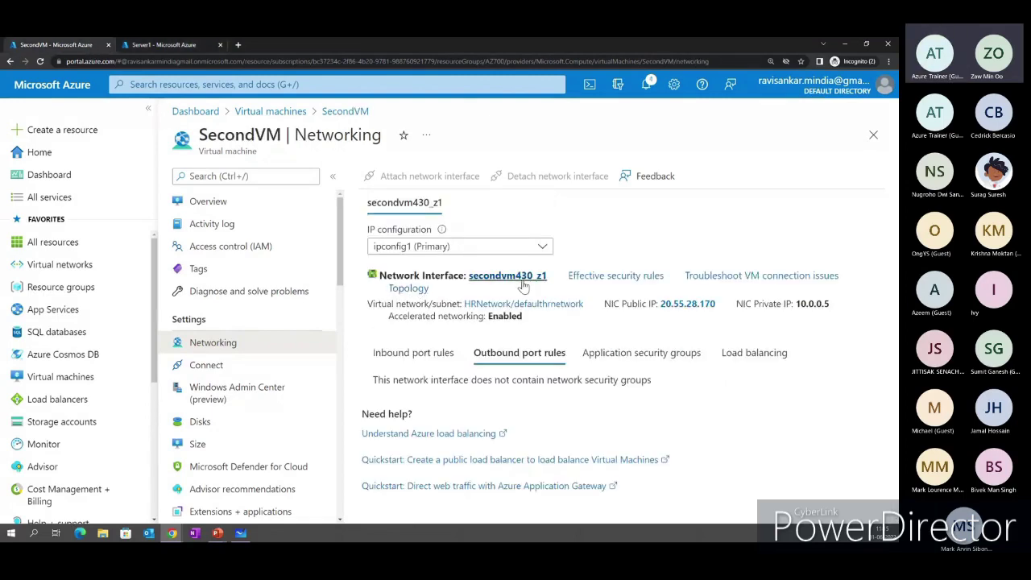
drag(549, 278, 465, 279)
click(515, 359)
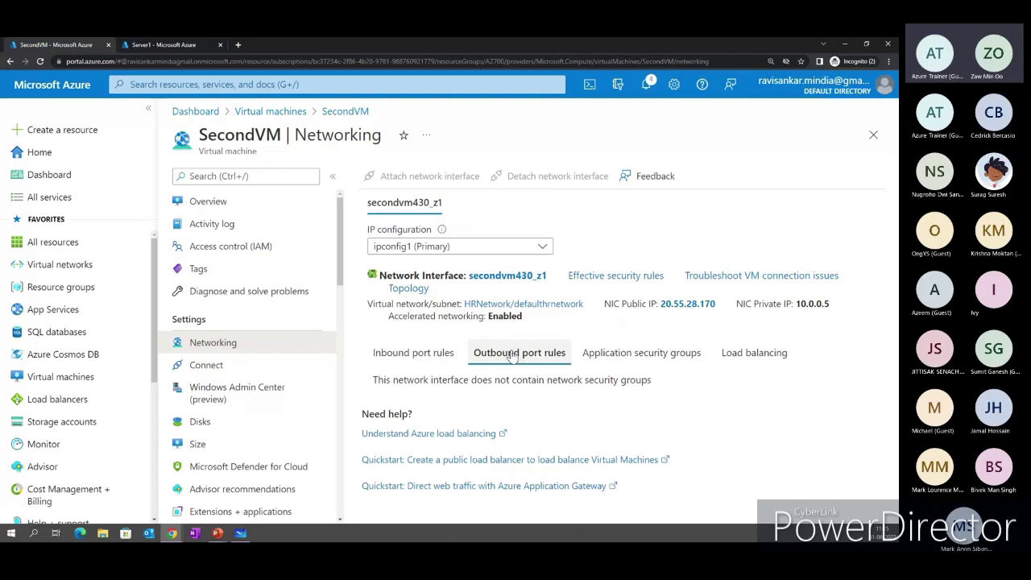
drag(201, 135, 283, 137)
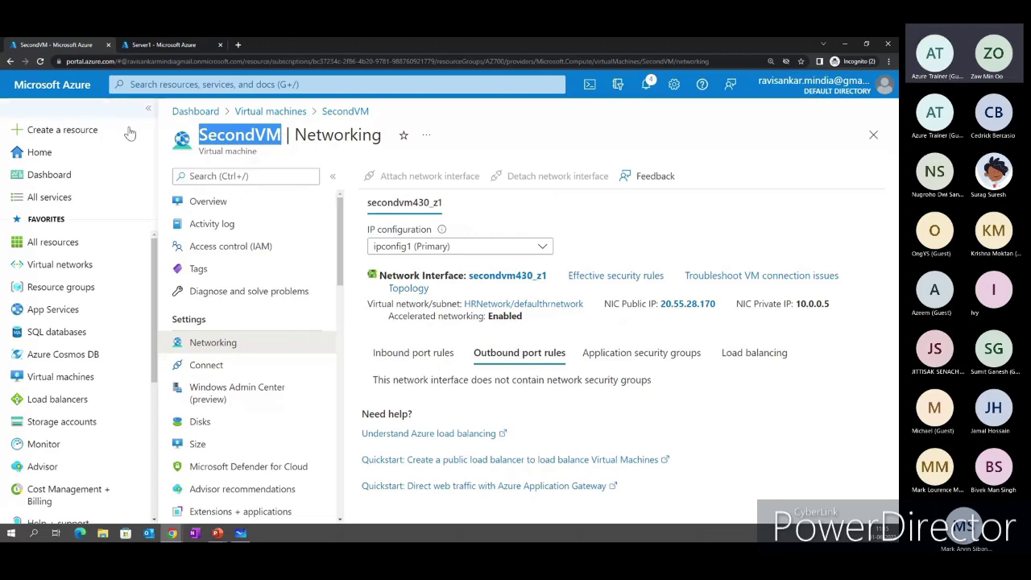
- Open SecondNSG from the Network security groups list, noting its Central India location versus ThirdNSG's East US
click(80, 152)
click(201, 83)
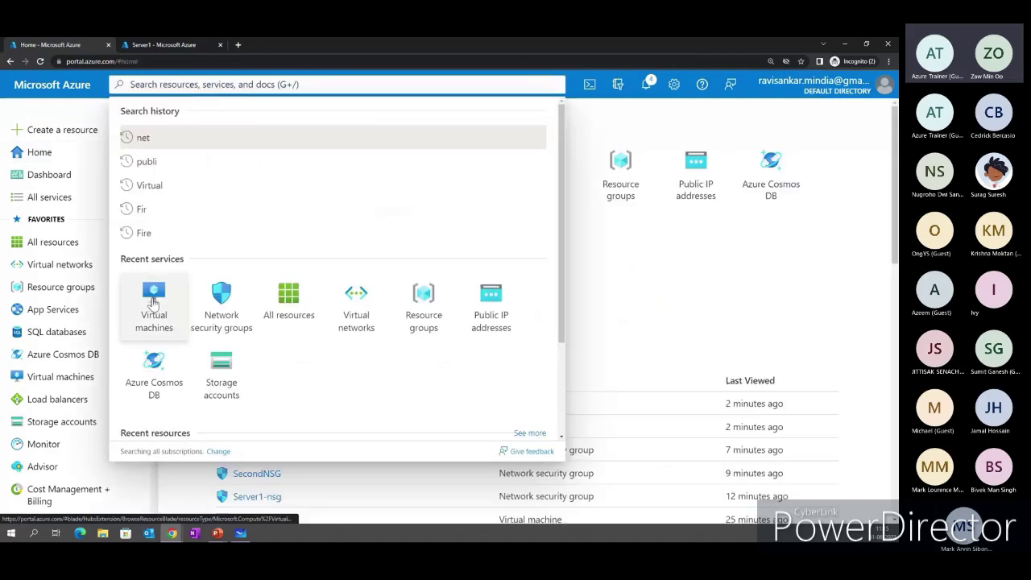
click(222, 319)
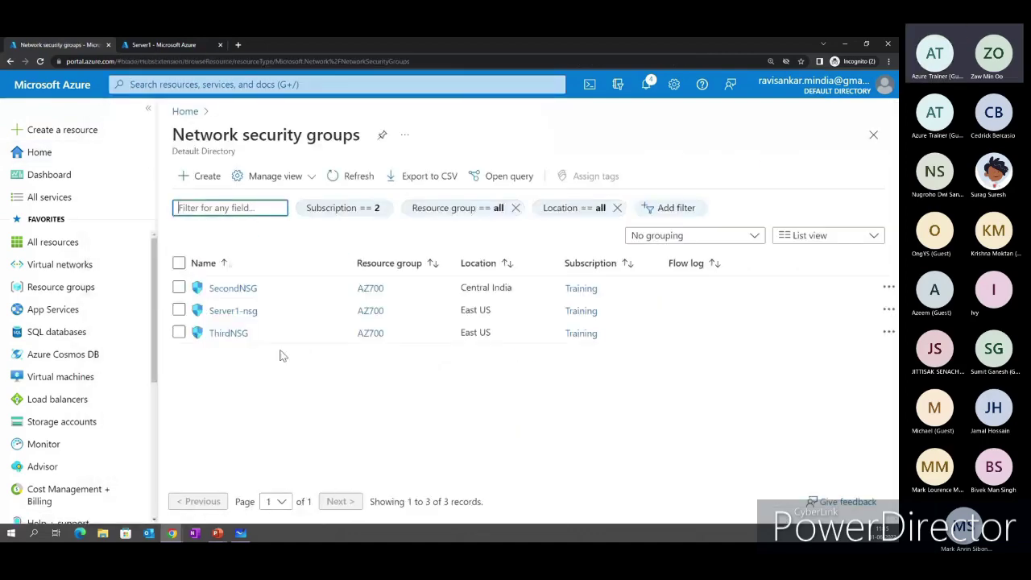
click(260, 290)
double_click(262, 290)
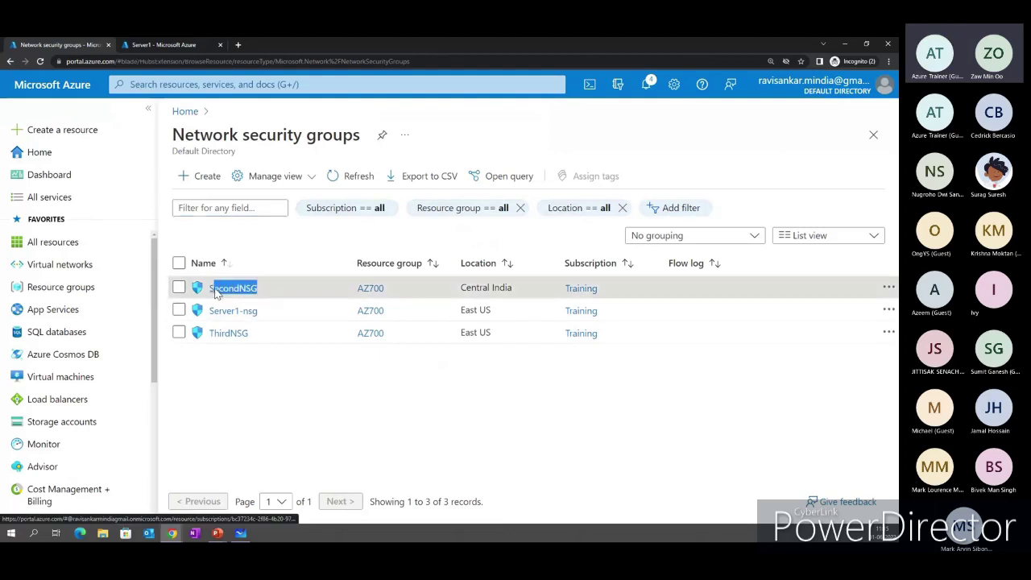
drag(513, 287, 501, 288)
drag(492, 333, 464, 332)
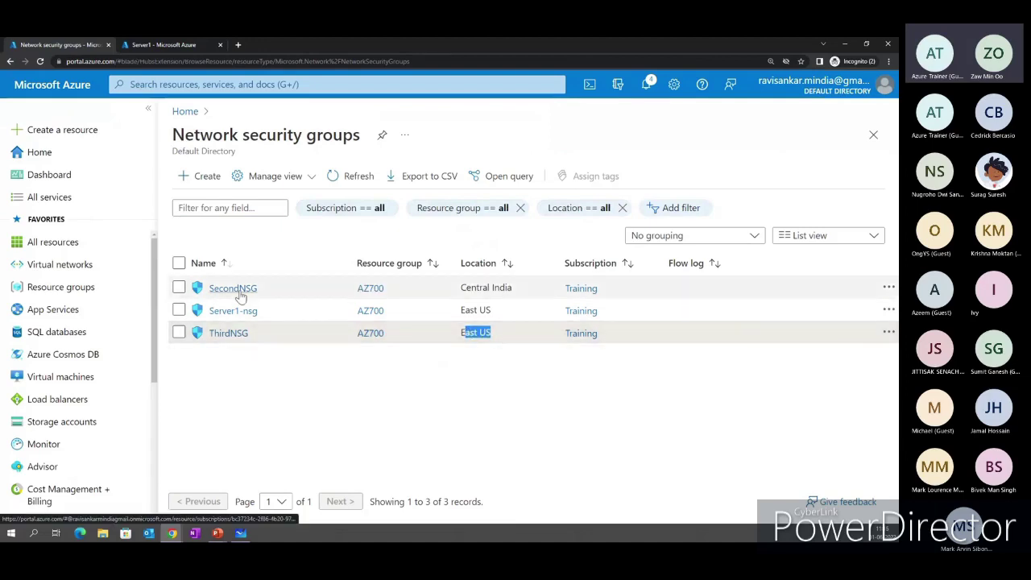
click(239, 290)
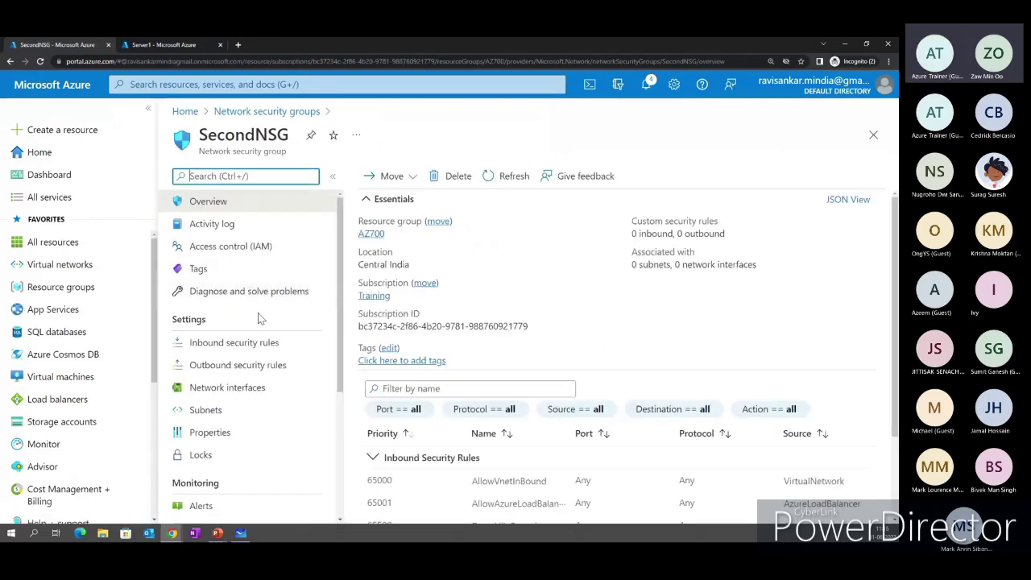
- Check SecondNSG's Network interfaces and Subnets pages, finding both empty
click(261, 388)
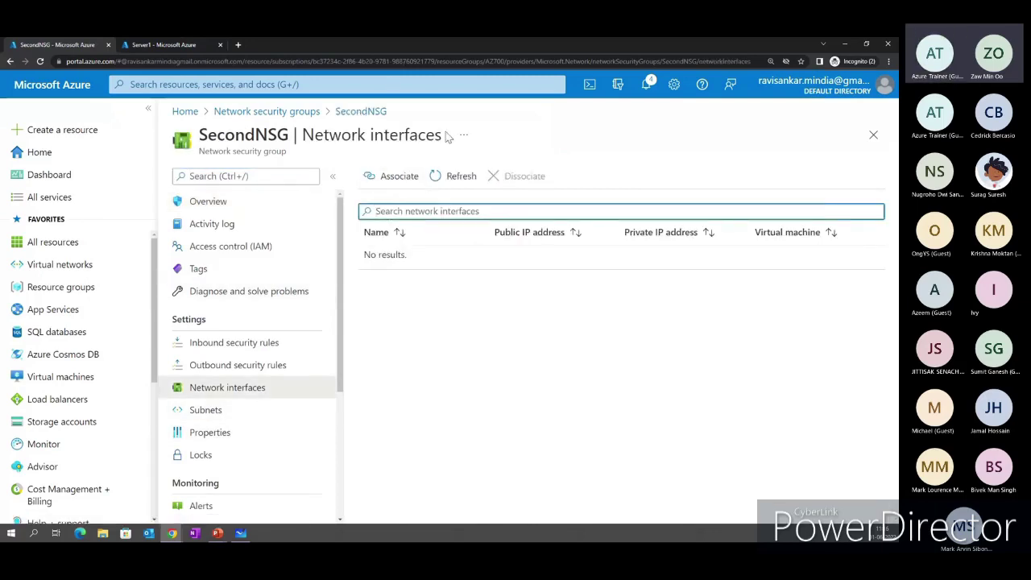
drag(447, 137, 306, 132)
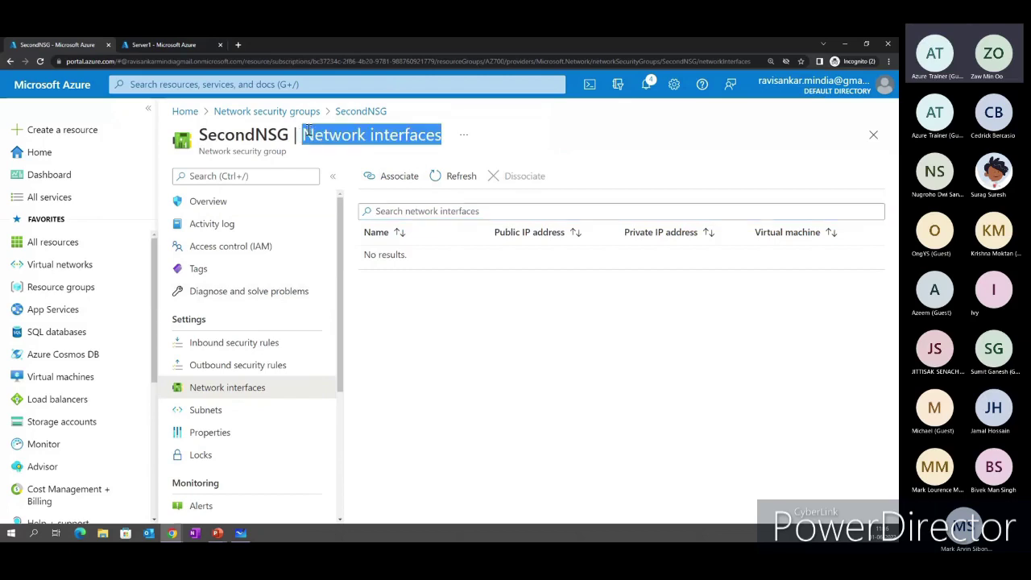
click(256, 412)
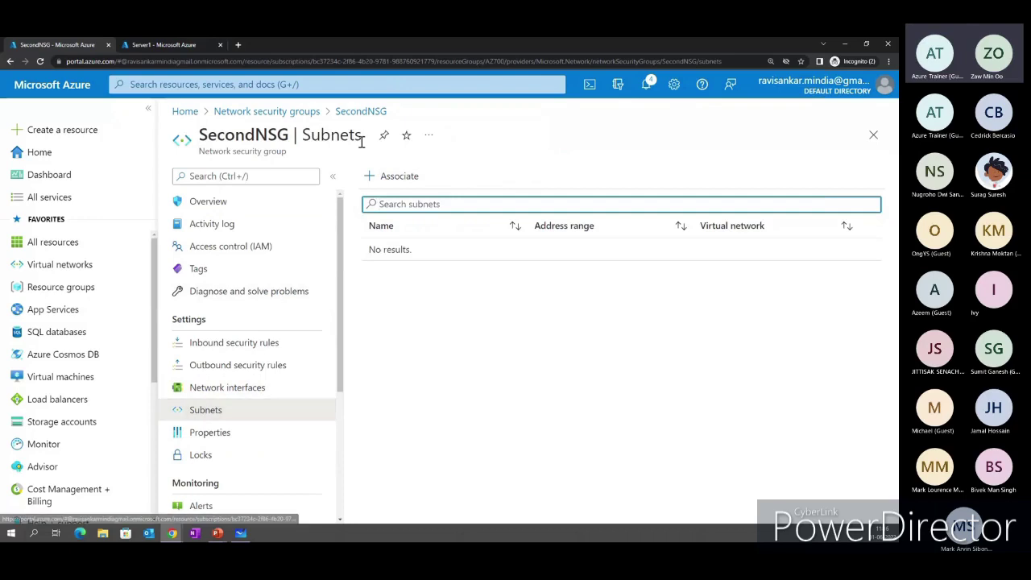
click(263, 391)
click(251, 415)
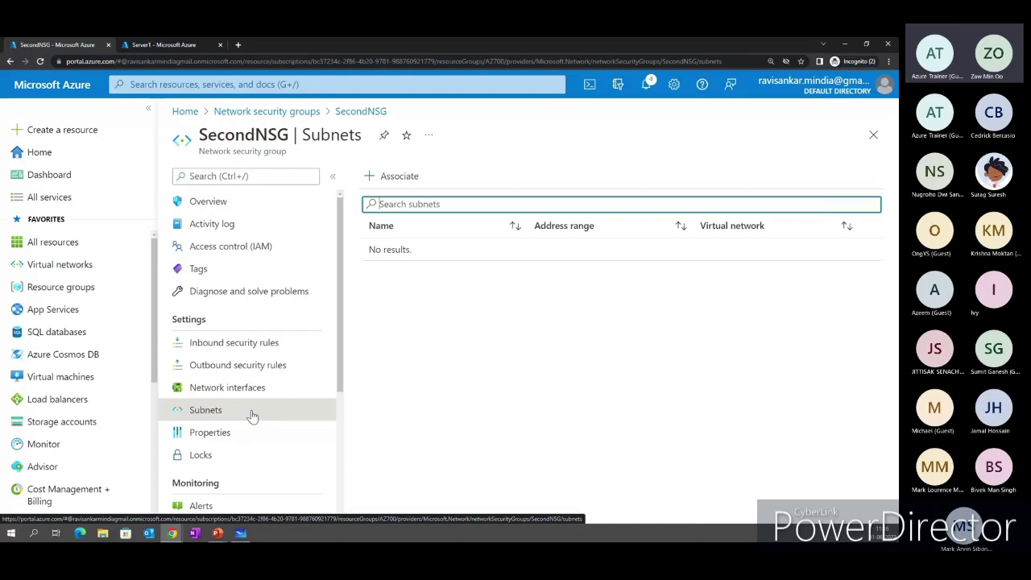
click(258, 391)
- Attempt to associate a network interface with SecondNSG, find none available, then open a blank tab
click(394, 182)
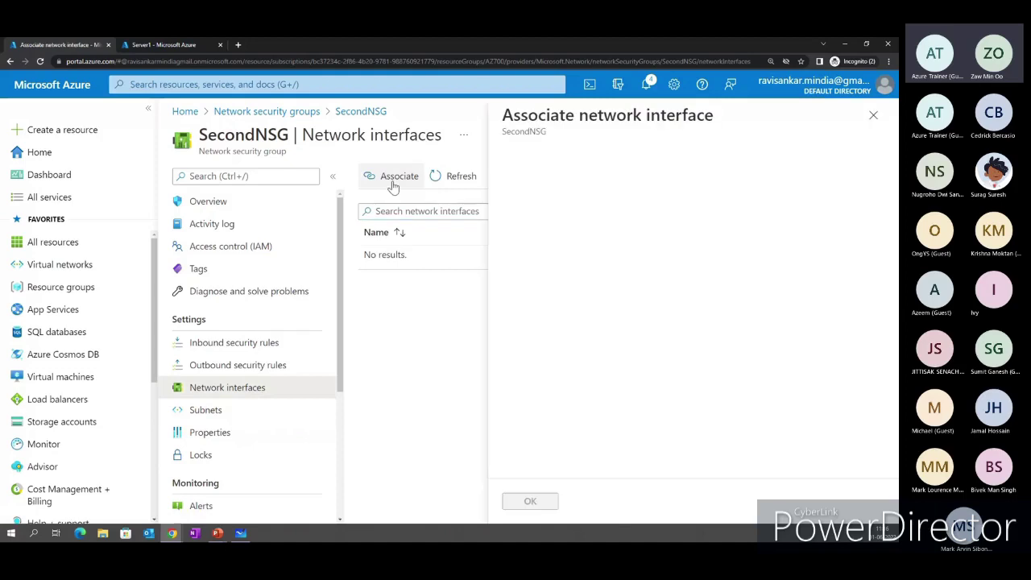
click(585, 184)
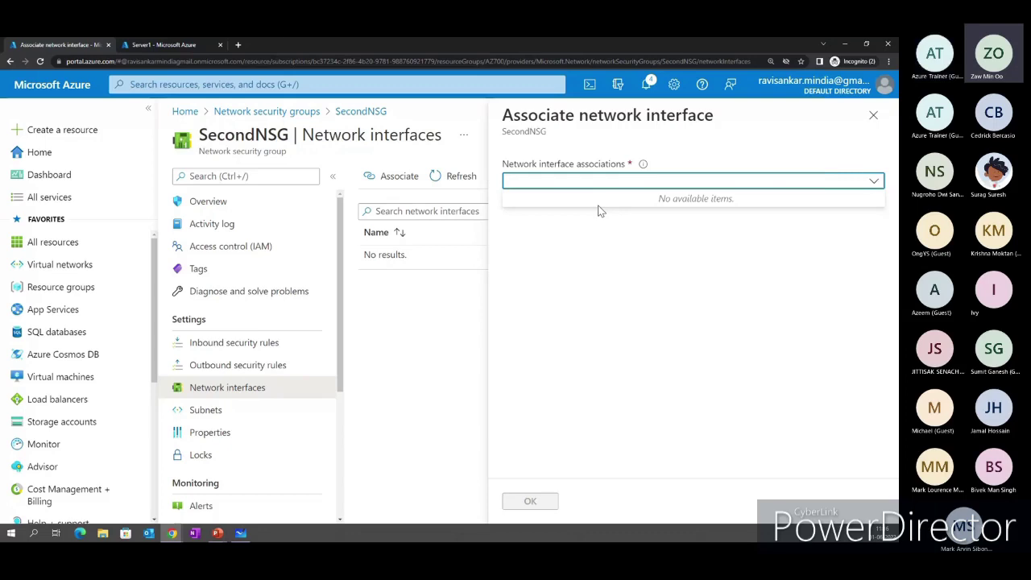
click(239, 44)
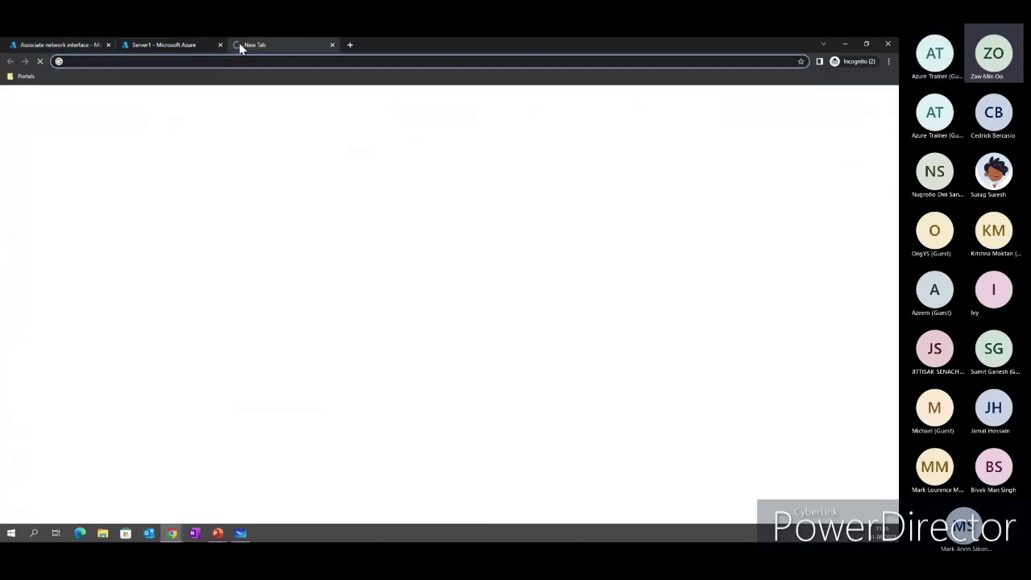
- Load portal.azure.com in two new browser tabs, then return to the first tab with SecondNSG's association panel
text(port)
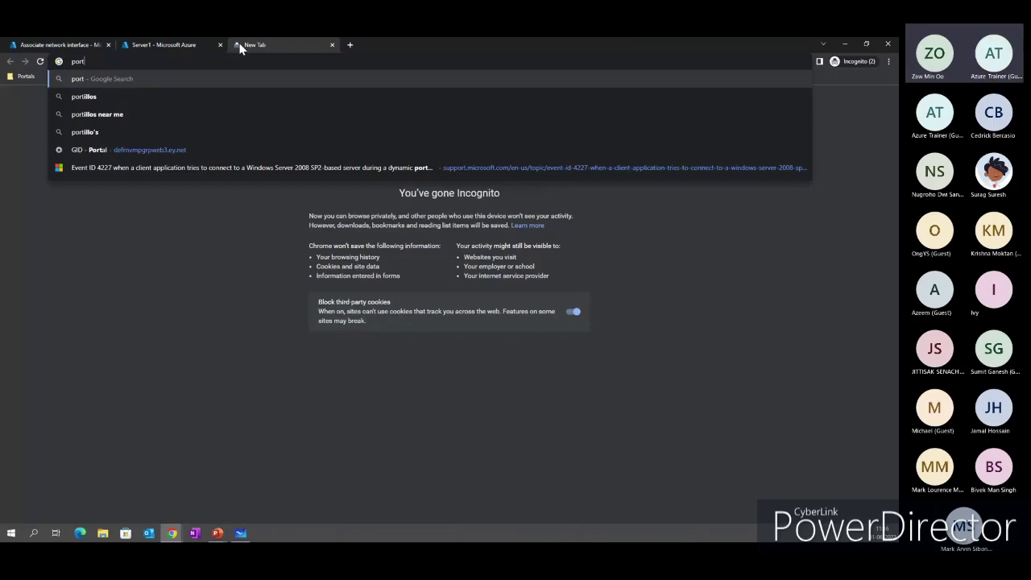
text(al)
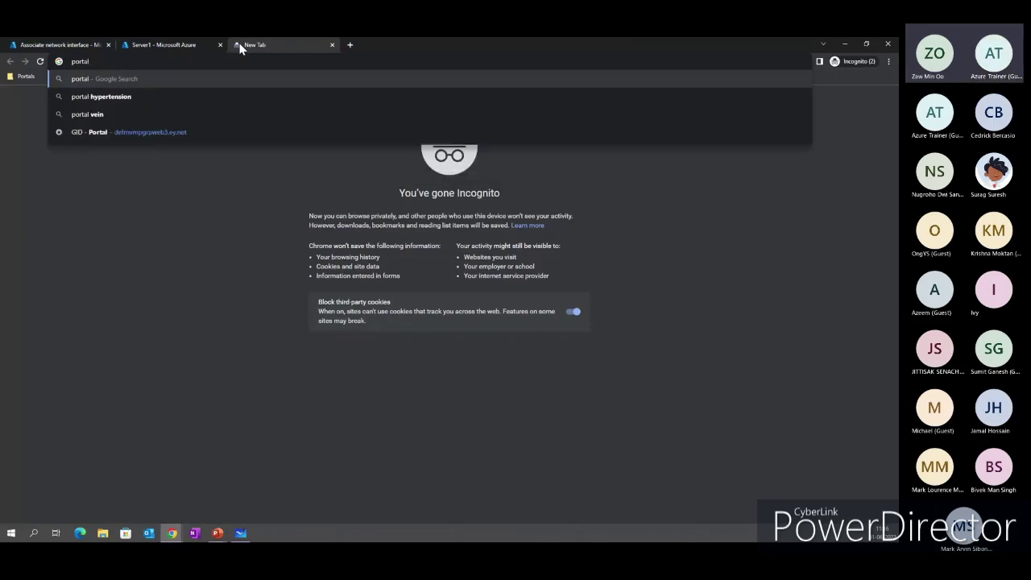
text(.azure.com)
key(Return)
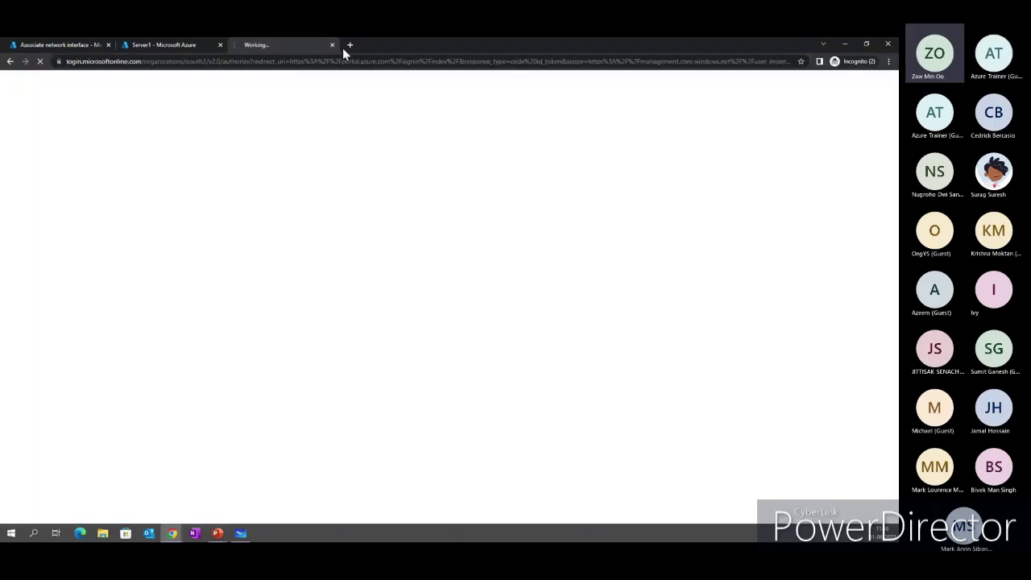
click(345, 45)
text(p)
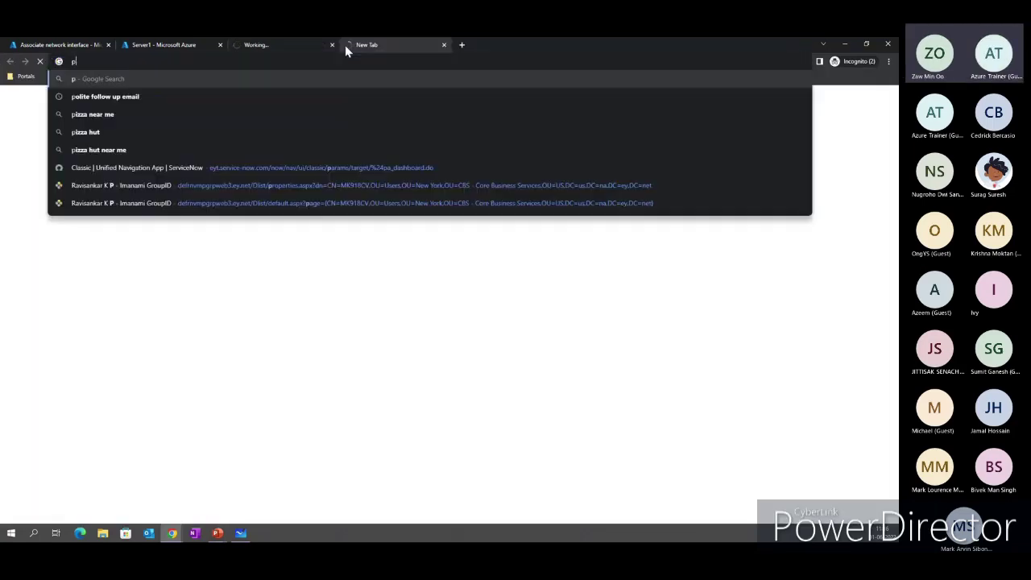
text(ort)
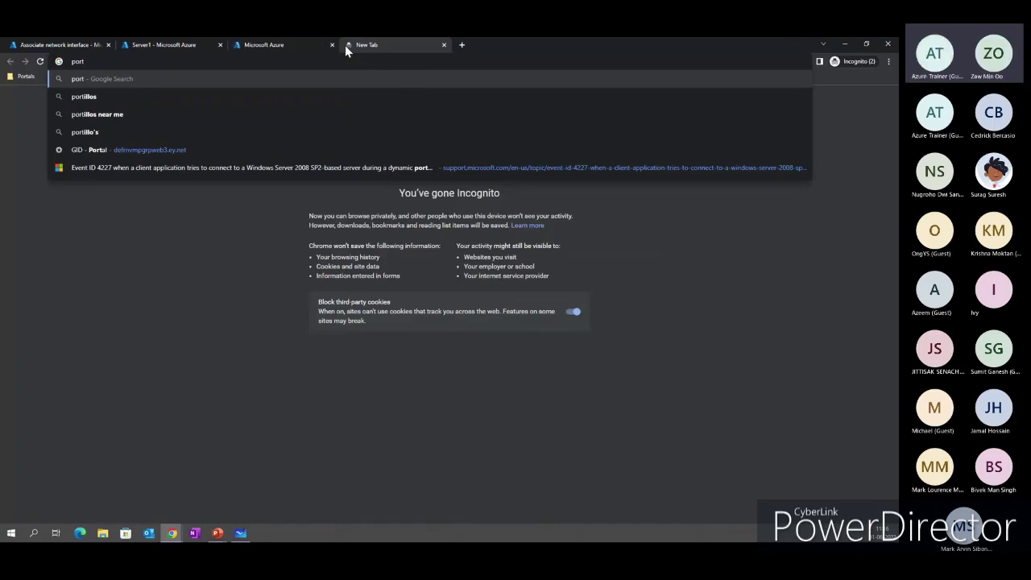
text(al.azure.com)
key(Return)
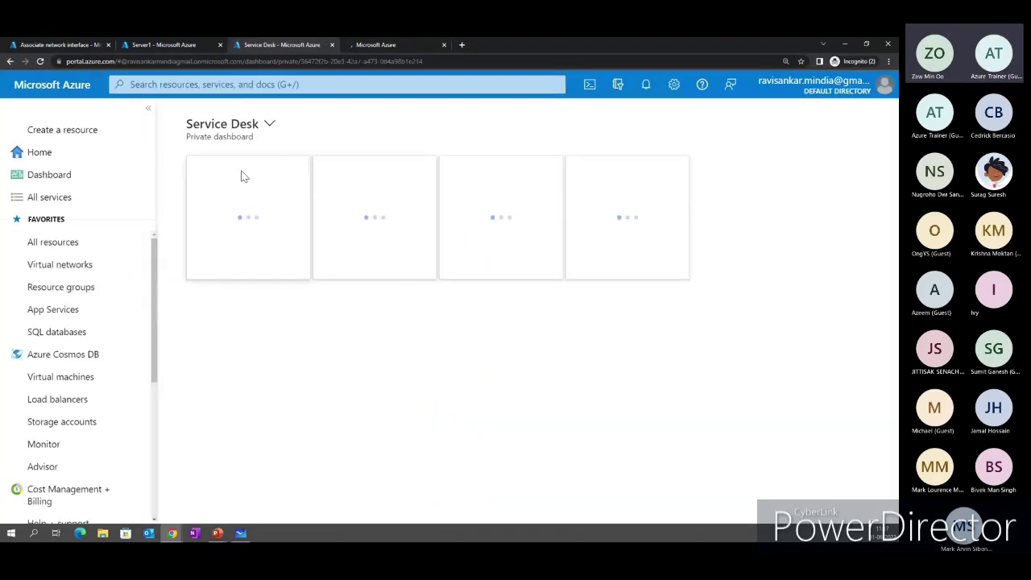
key(ctrl+1)
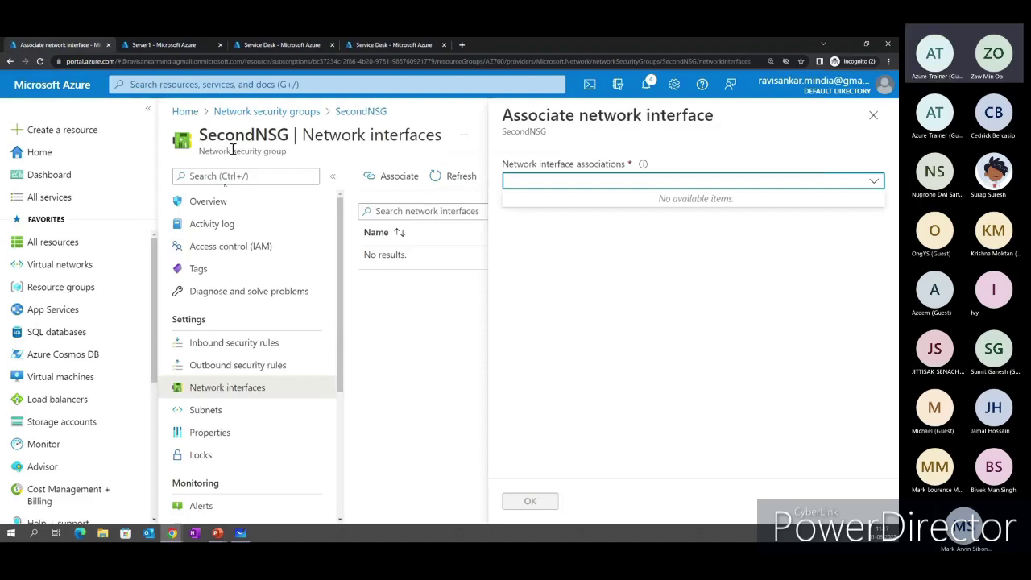
- List the virtual machines, noting SecondVM is in East US, and open Network security groups in another tab
click(414, 42)
drag(60, 376, 213, 296)
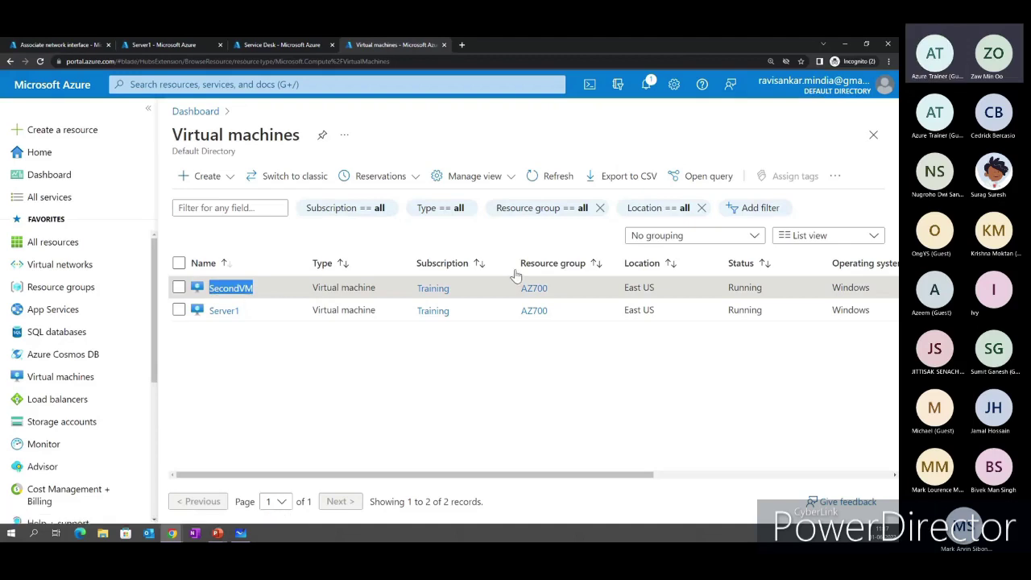
drag(662, 290, 626, 292)
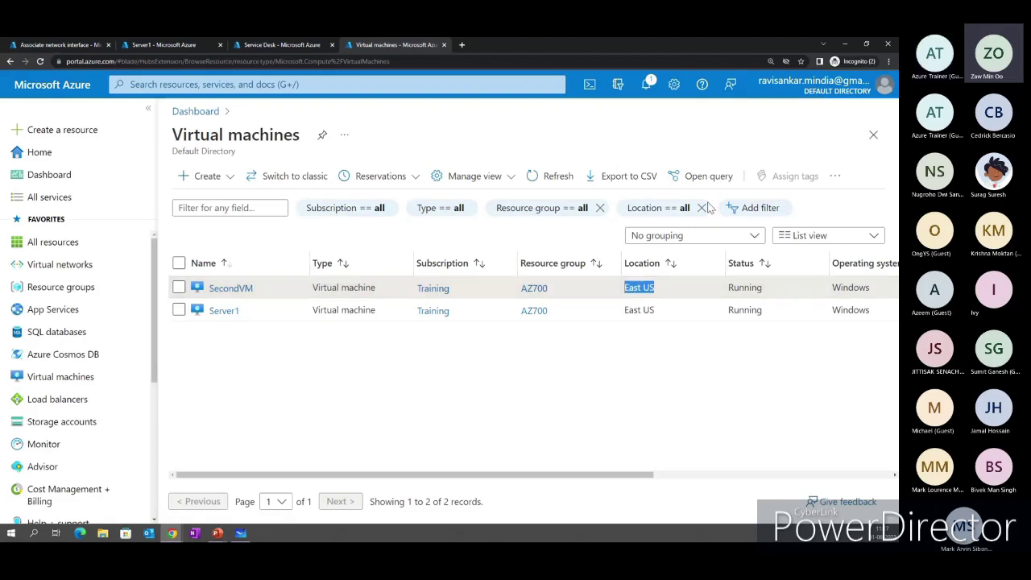
click(280, 45)
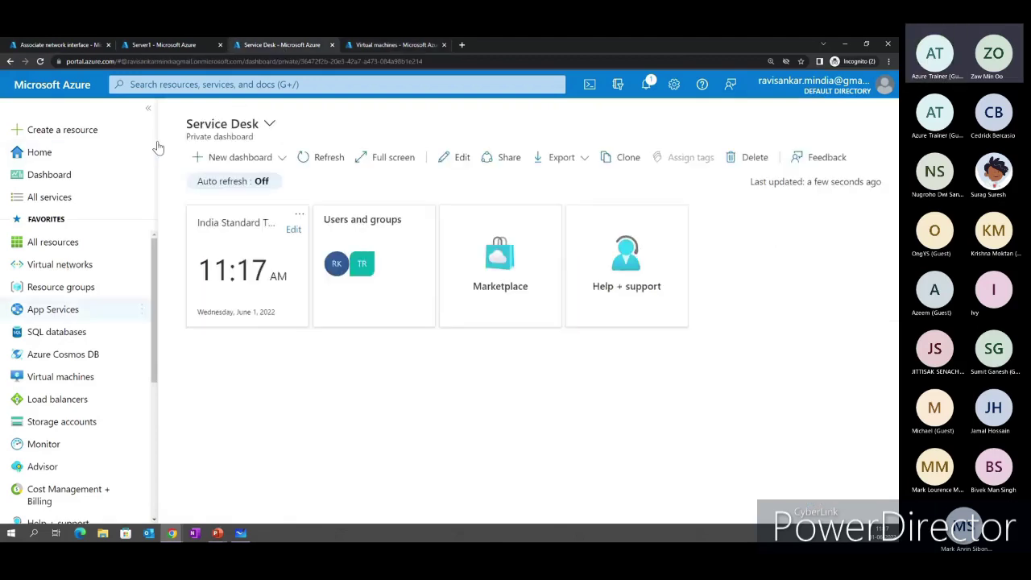
click(182, 87)
click(161, 314)
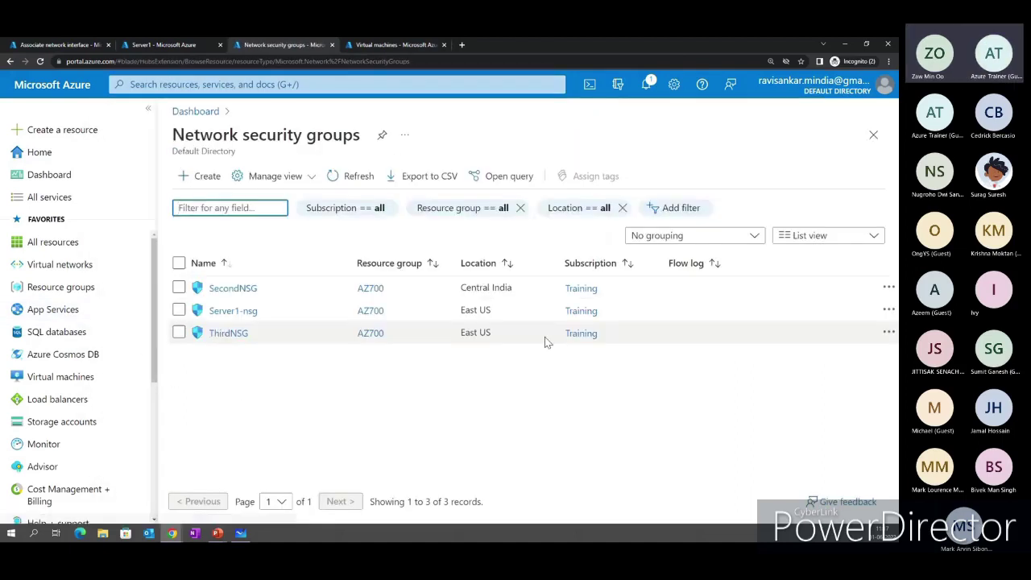
- Compare SecondNSG's Central India location with SecondVM's East US, then open ThirdNSG
click(52, 45)
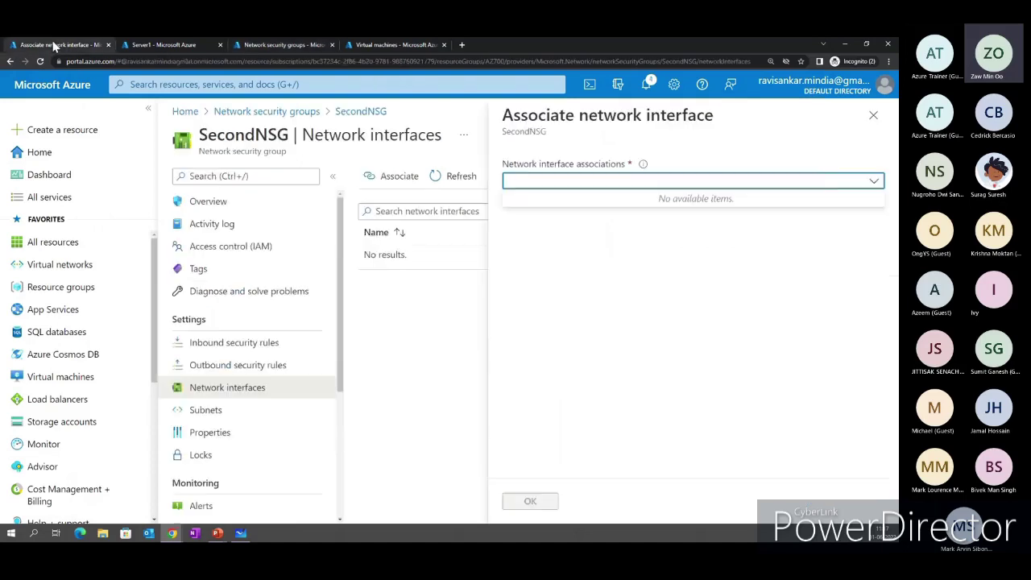
click(402, 44)
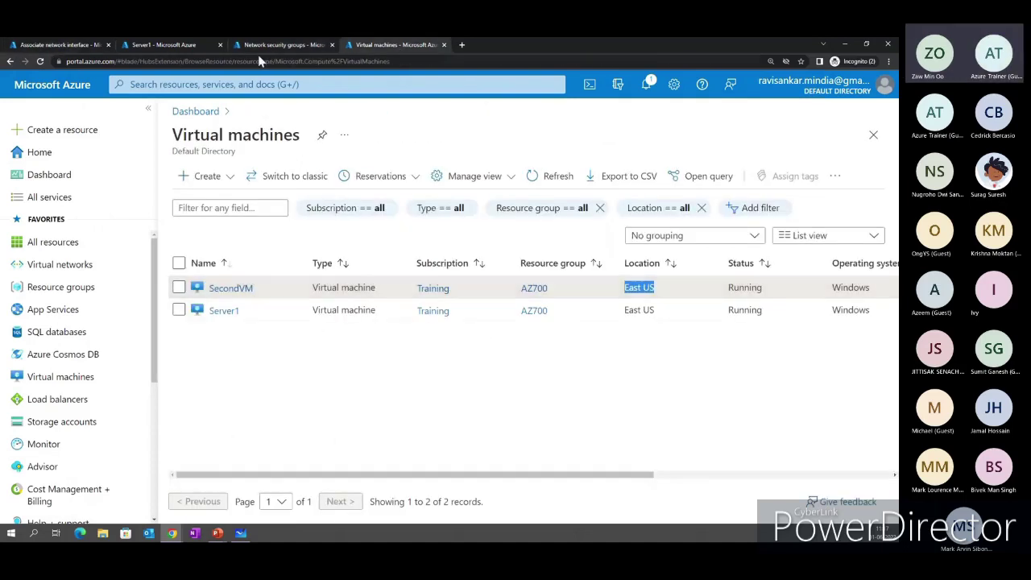
click(284, 44)
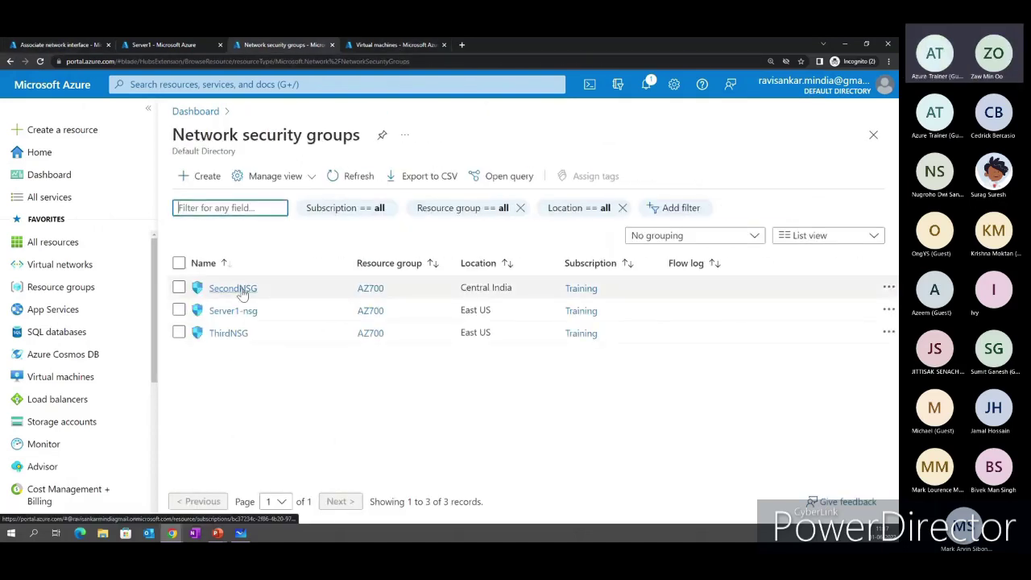
drag(527, 292, 464, 292)
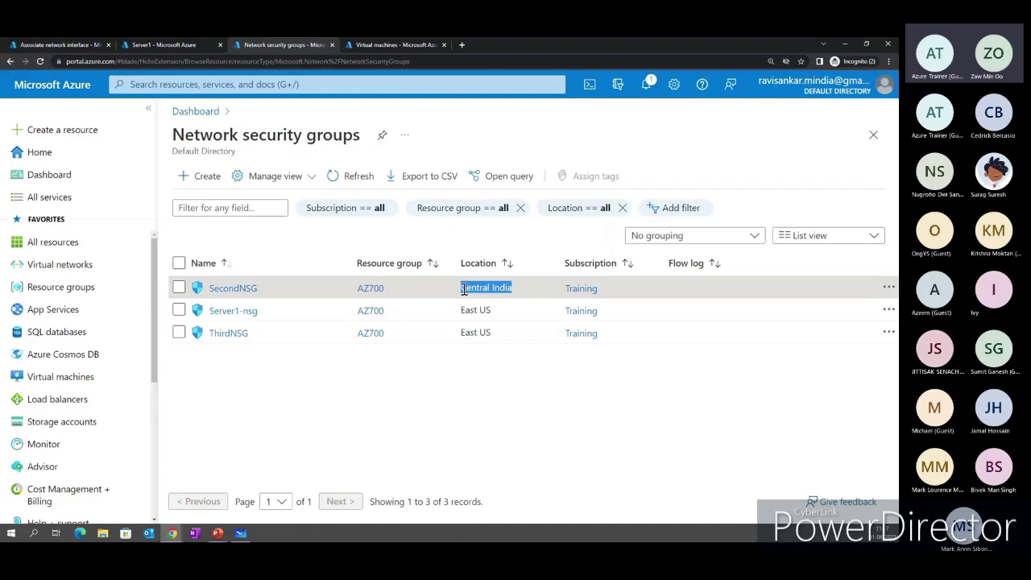
click(393, 44)
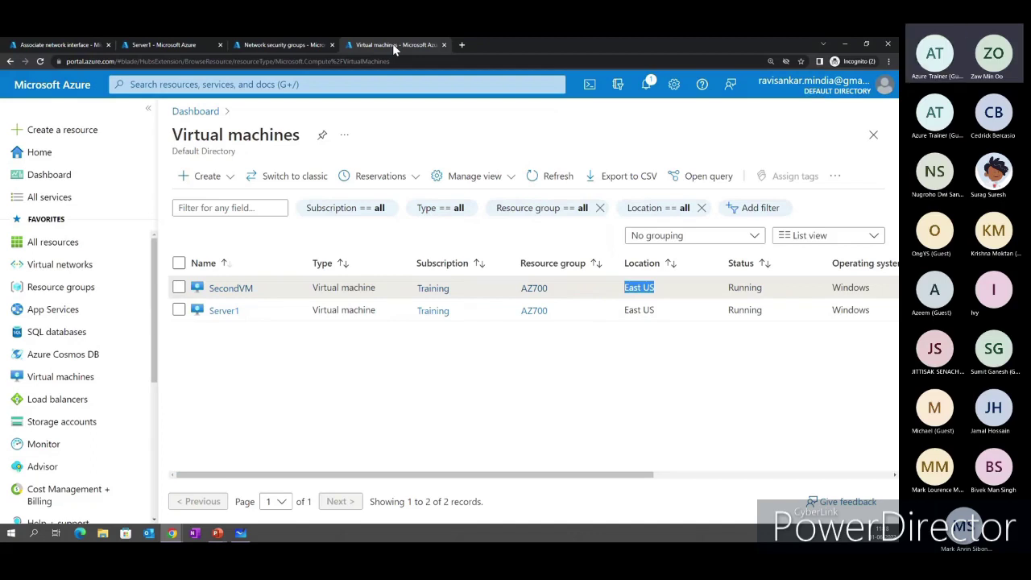
click(273, 47)
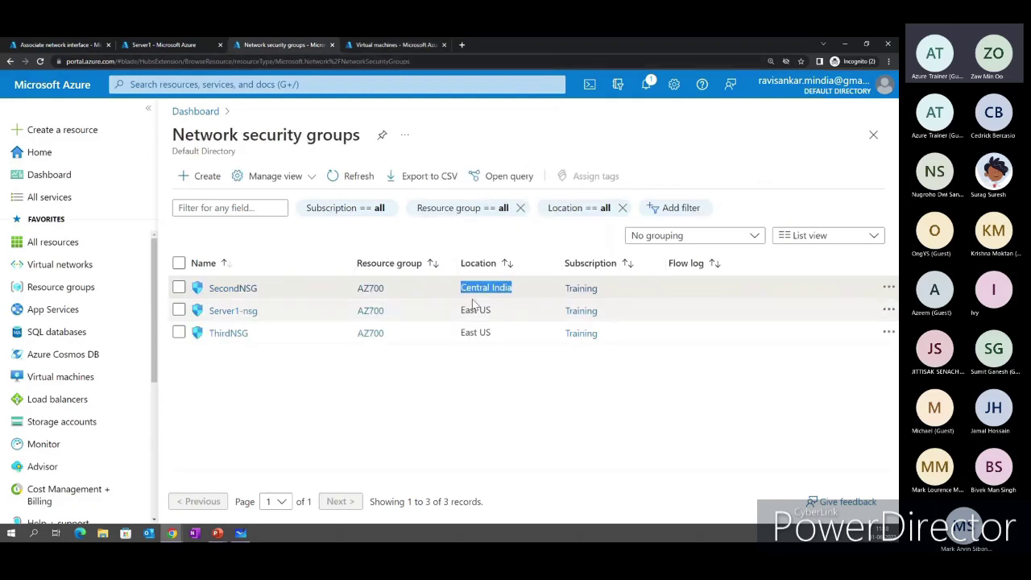
click(231, 335)
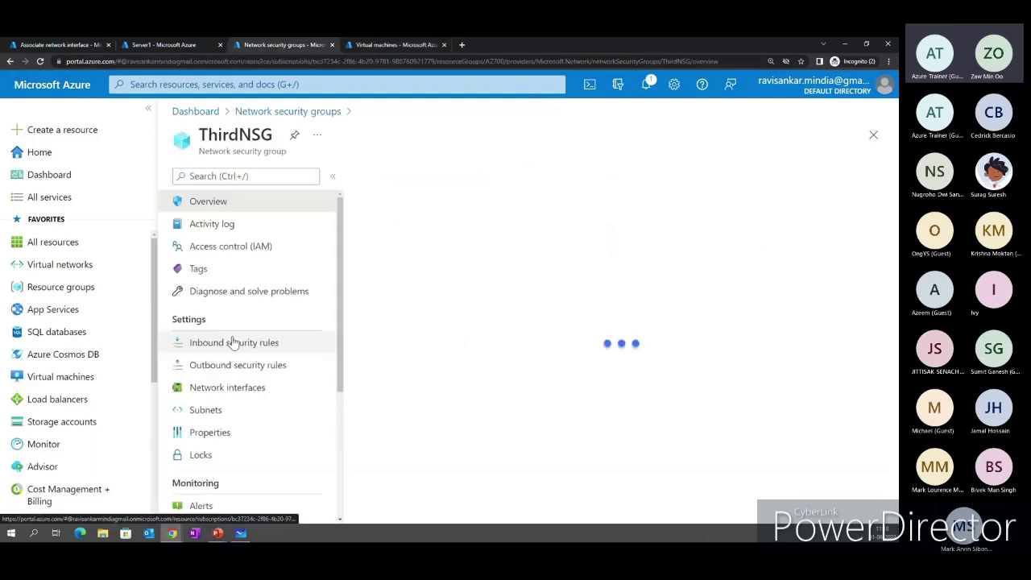
- Start associating a network interface with ThirdNSG and confirm SecondVM's NIC name, secondvm430_z1
click(233, 389)
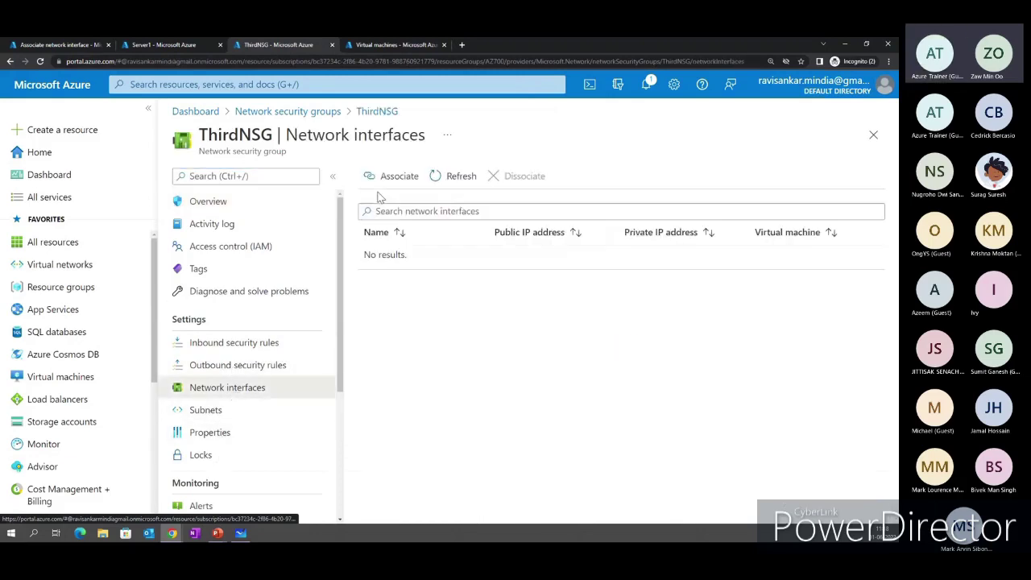
click(393, 176)
click(568, 180)
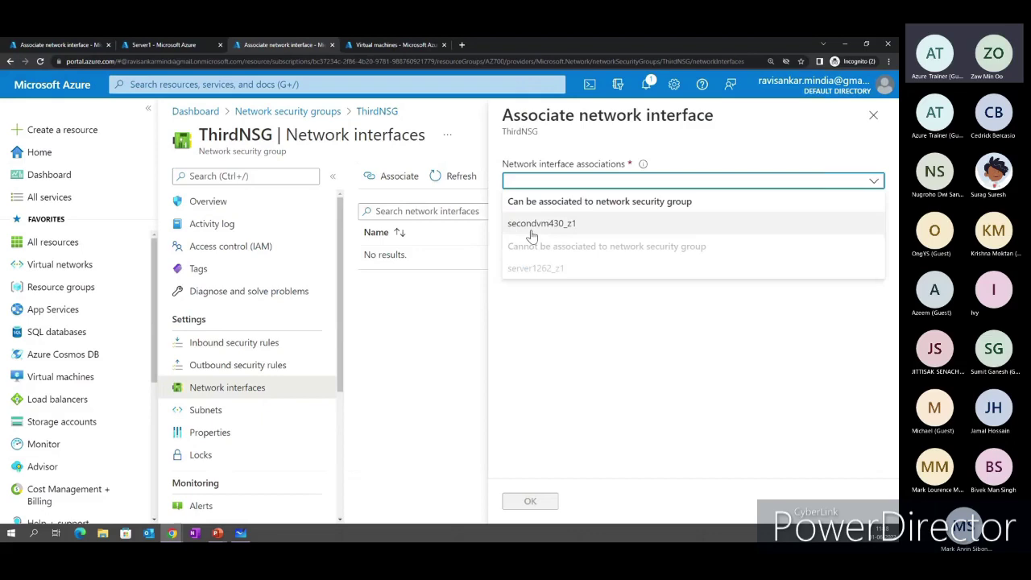
click(393, 44)
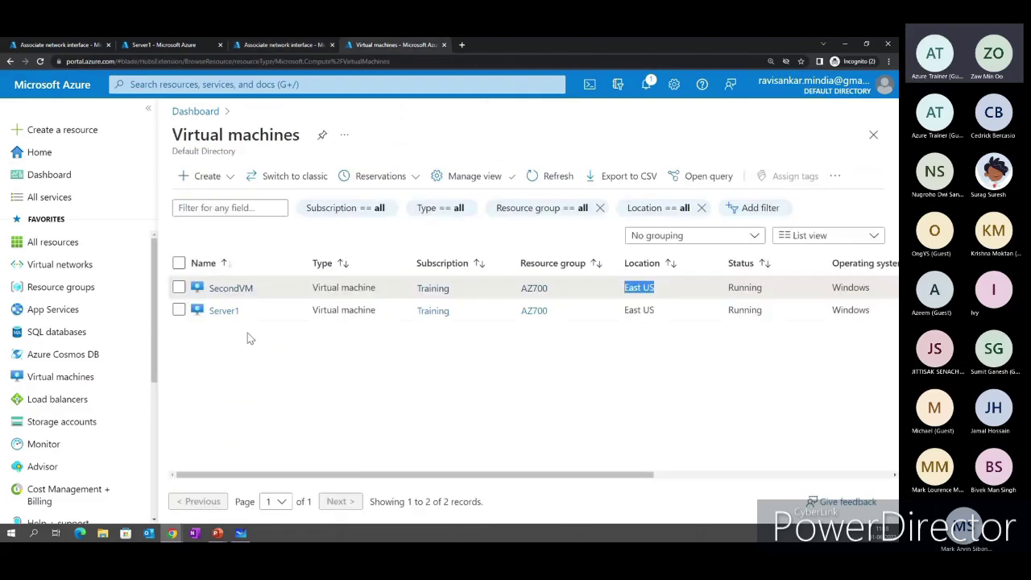
click(229, 290)
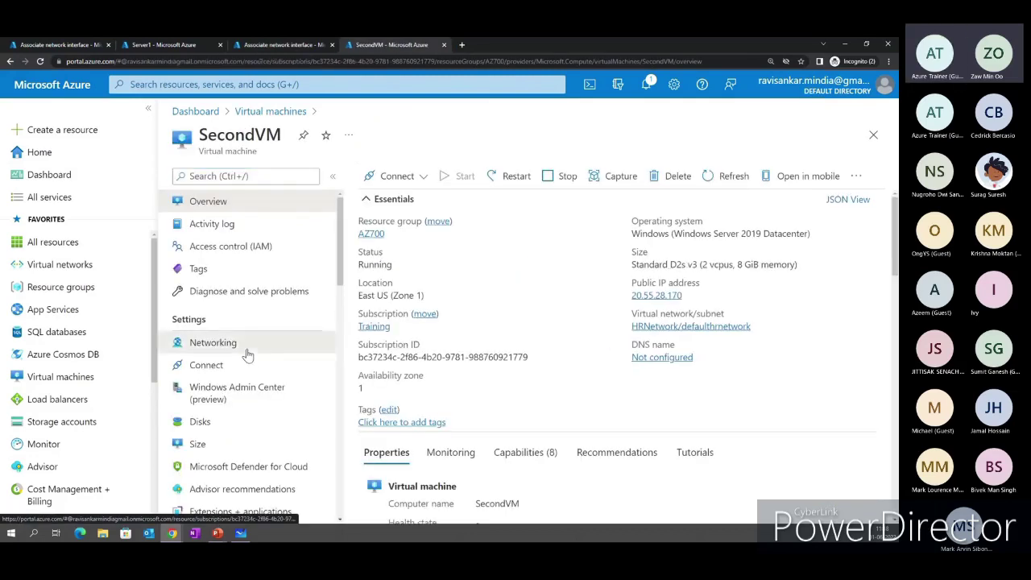
click(242, 345)
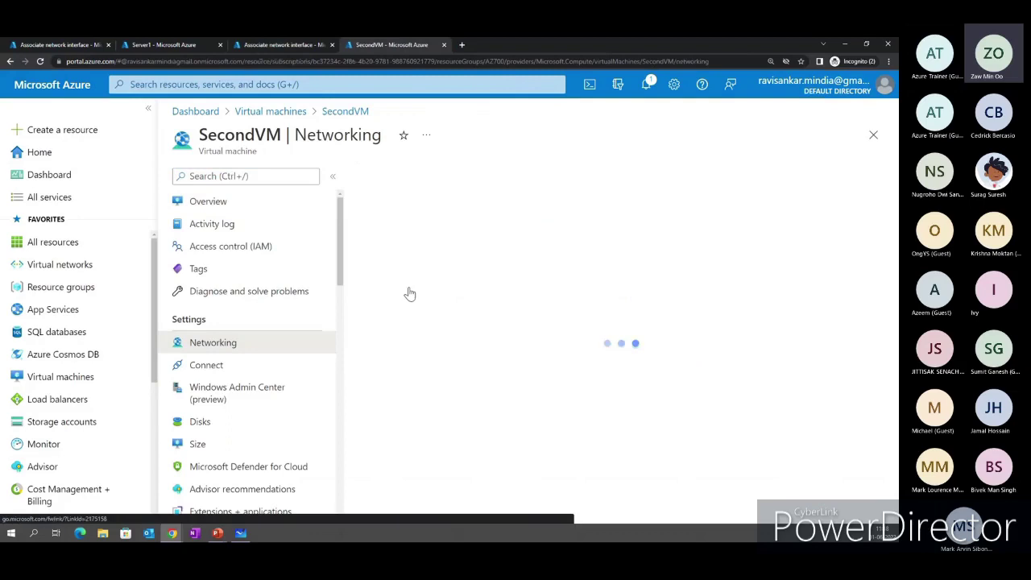
drag(550, 275, 470, 280)
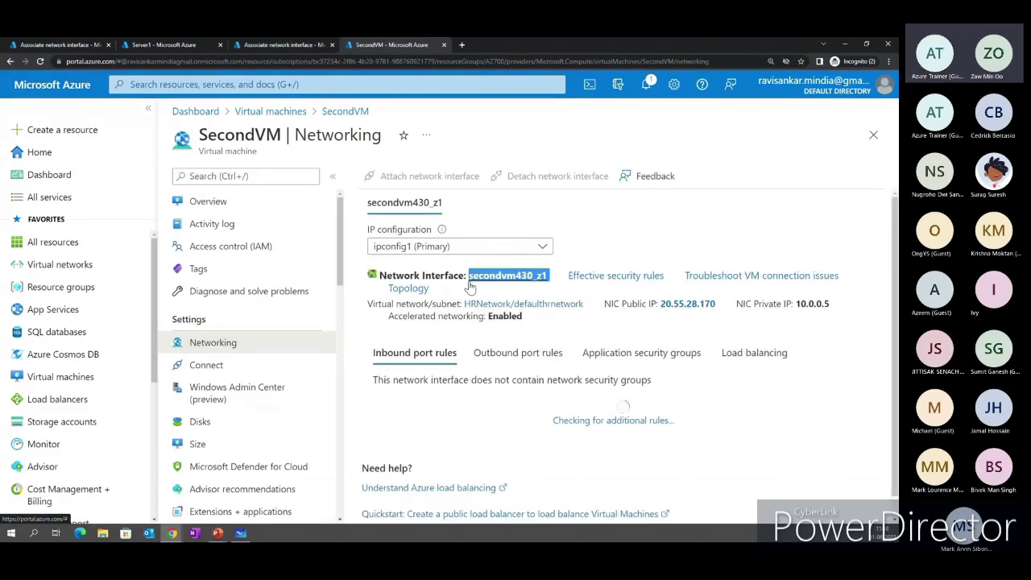
- Select secondvm430_z1 in ThirdNSG's Associate network interface pane and confirm with OK
click(271, 46)
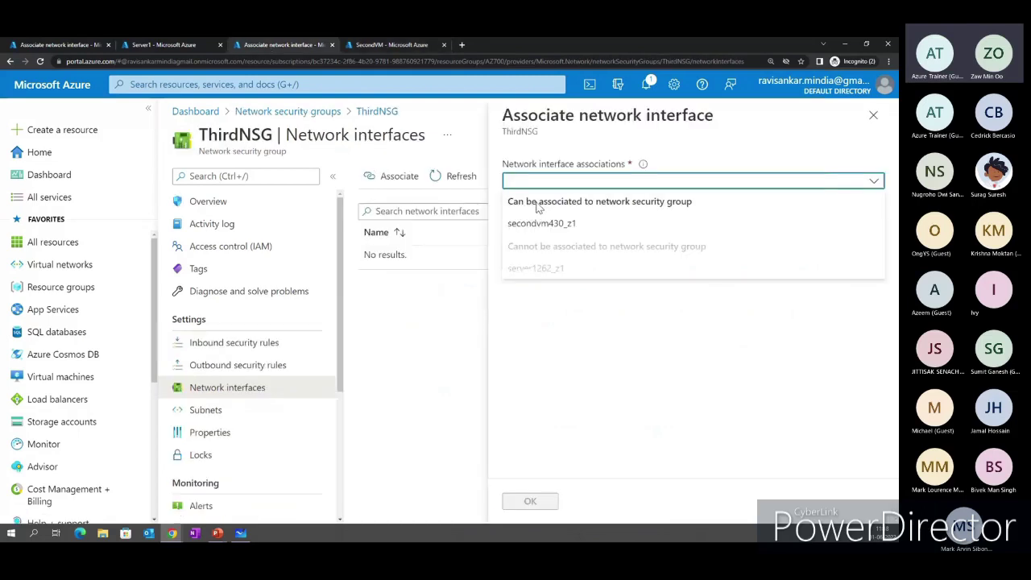
click(539, 223)
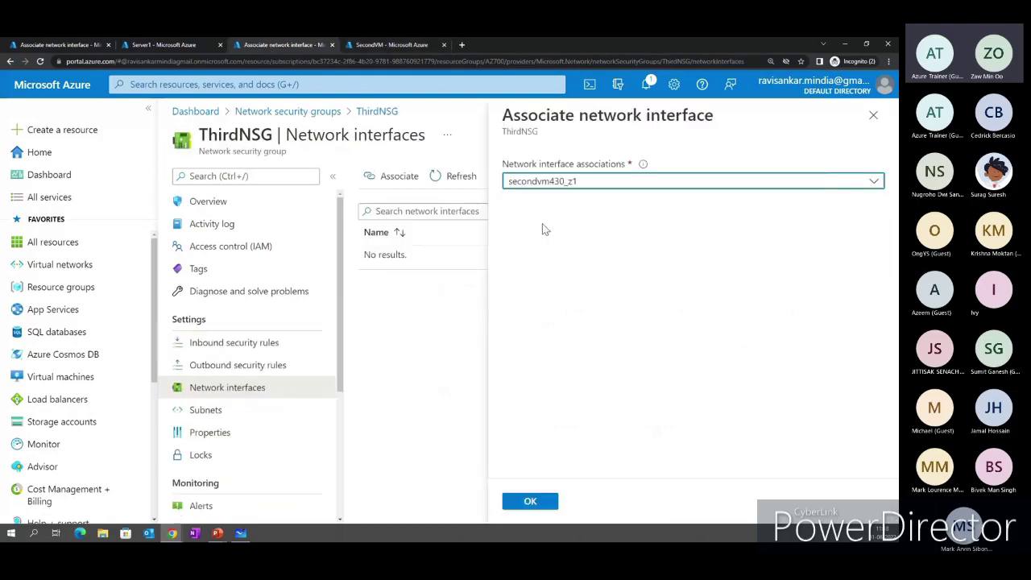
click(522, 504)
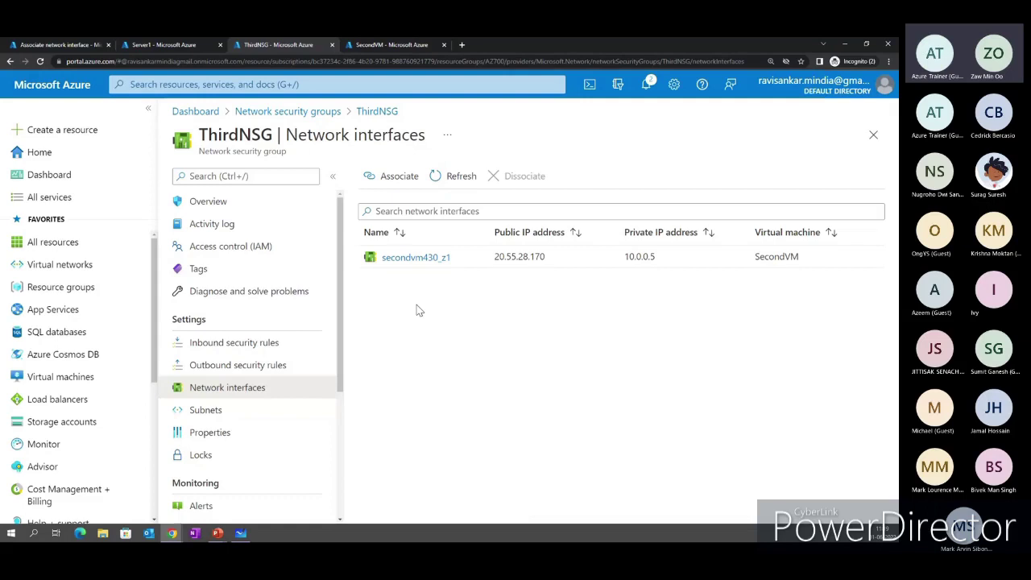
- Reload SecondVM's Networking page to review ThirdNSG's default inbound rules, then open ThirdNSG's Subnets page
click(387, 47)
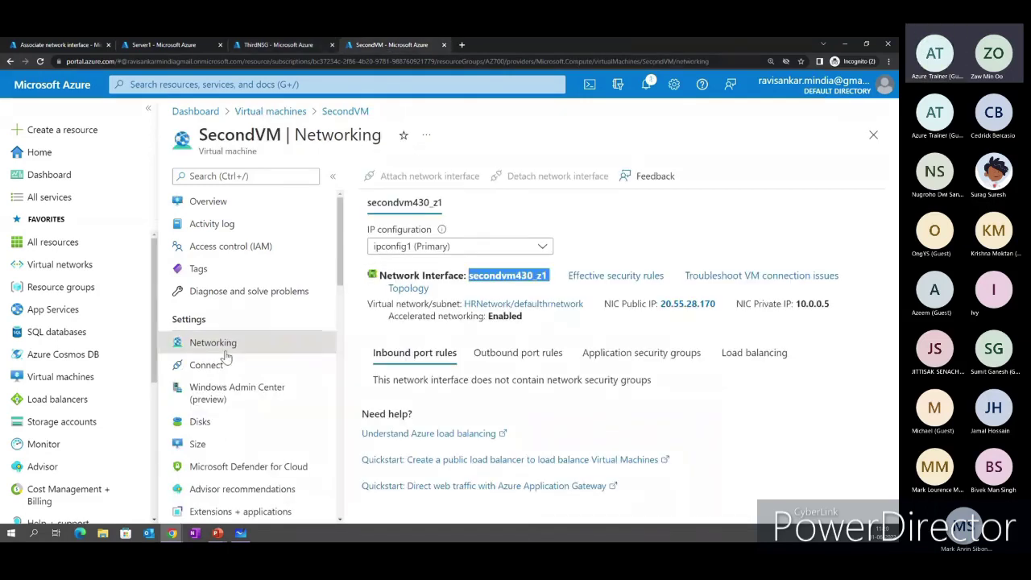
click(345, 111)
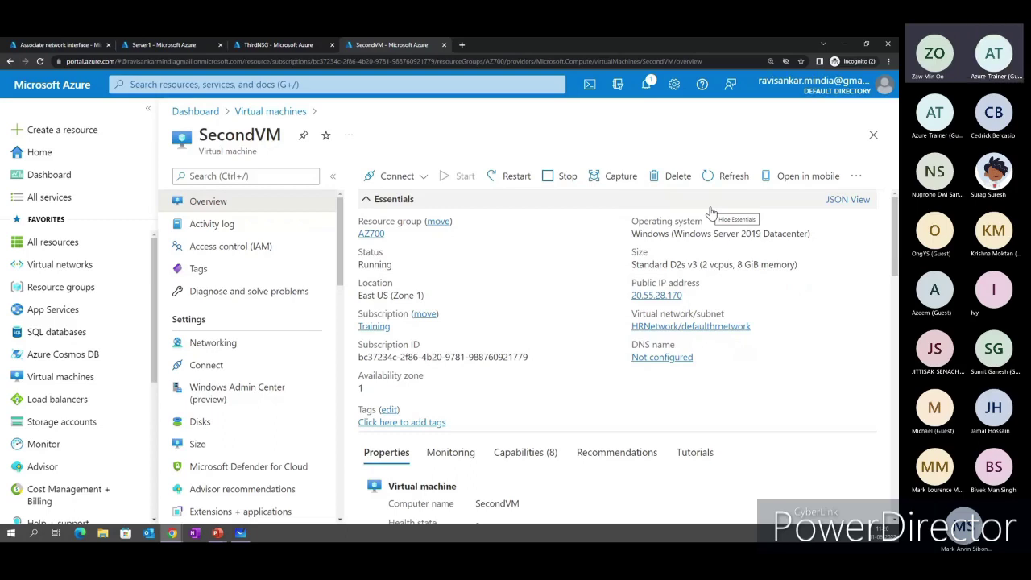
click(212, 344)
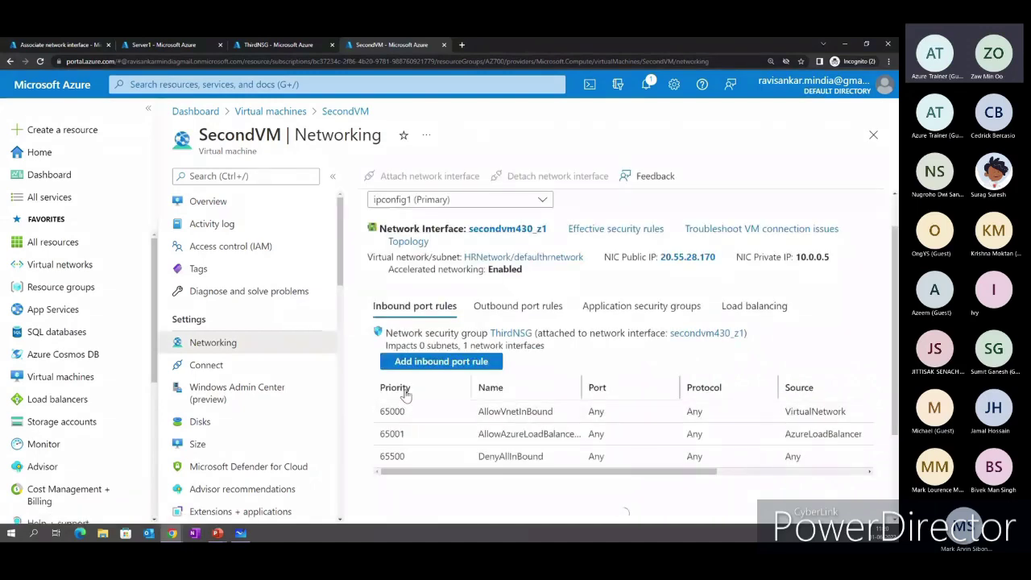
scroll(484, 425, down, 2)
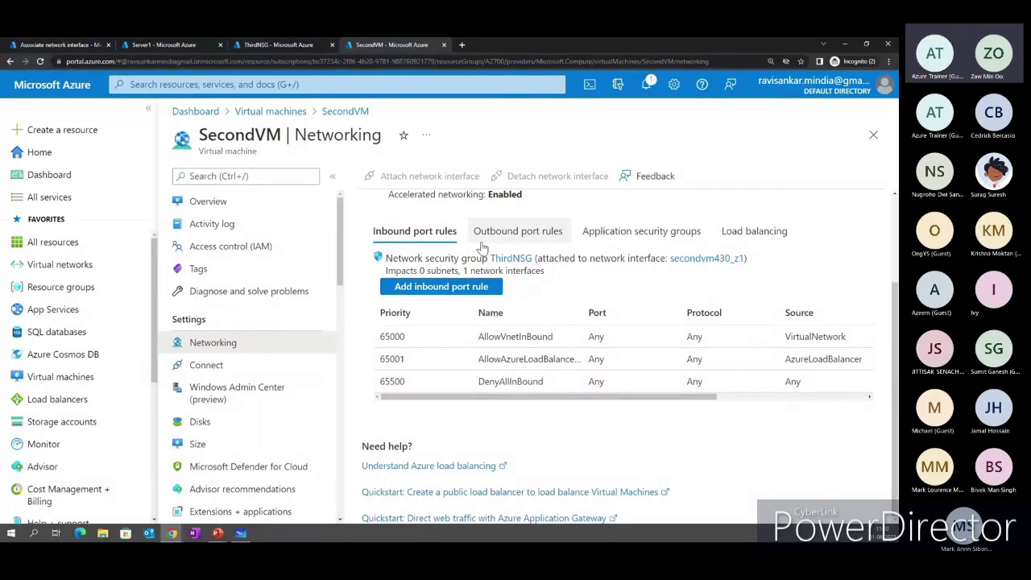
key(ctrl+shift+Tab)
click(211, 409)
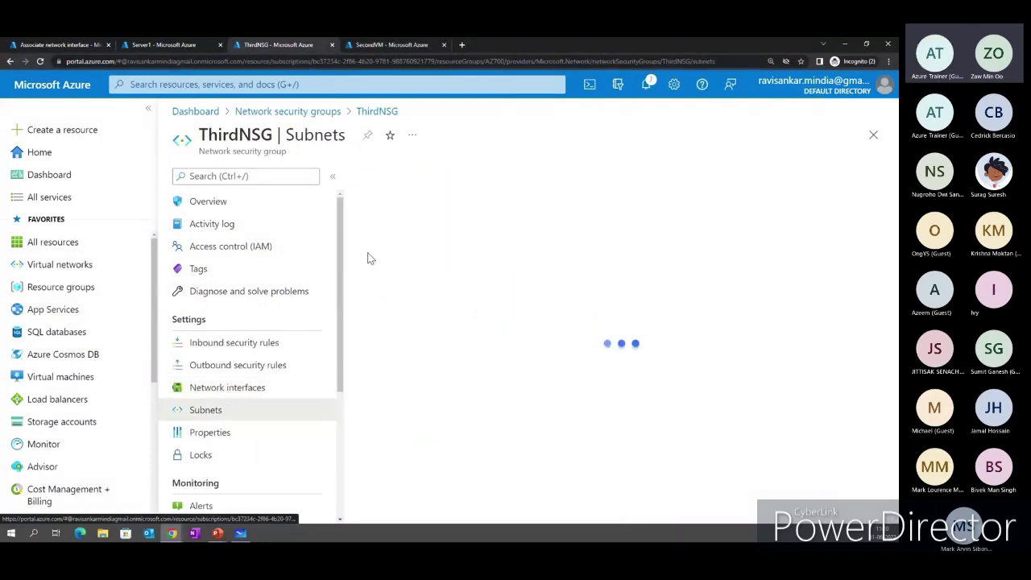
- Check which virtual networks ThirdNSG can associate, noting its East US location, then open SecondNSG
click(397, 176)
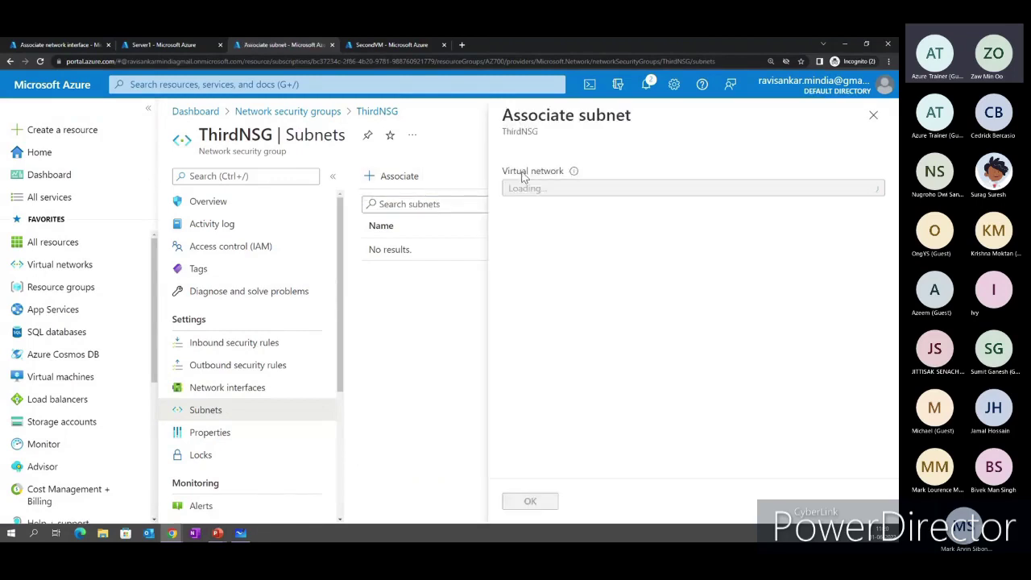
click(574, 186)
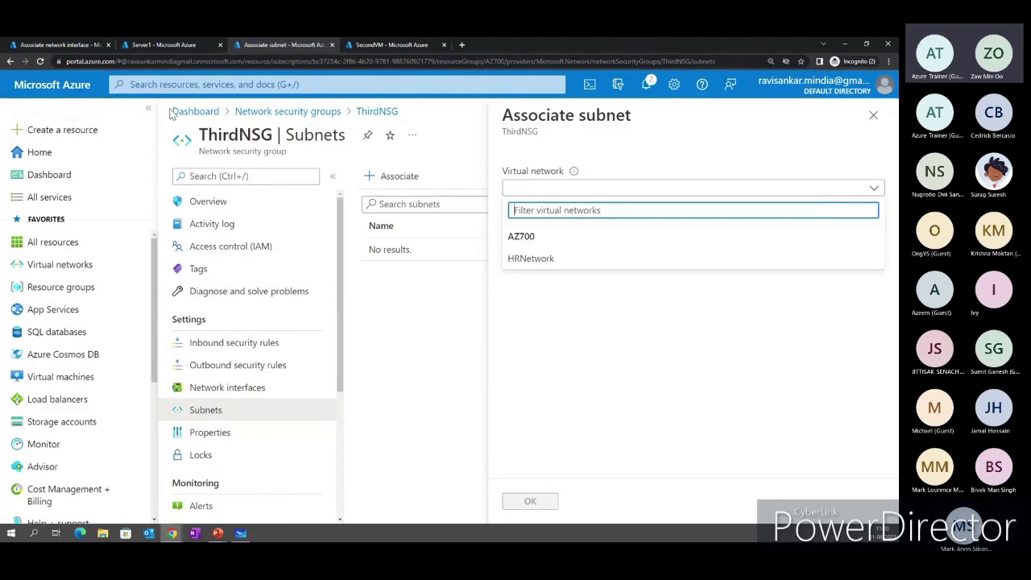
click(383, 45)
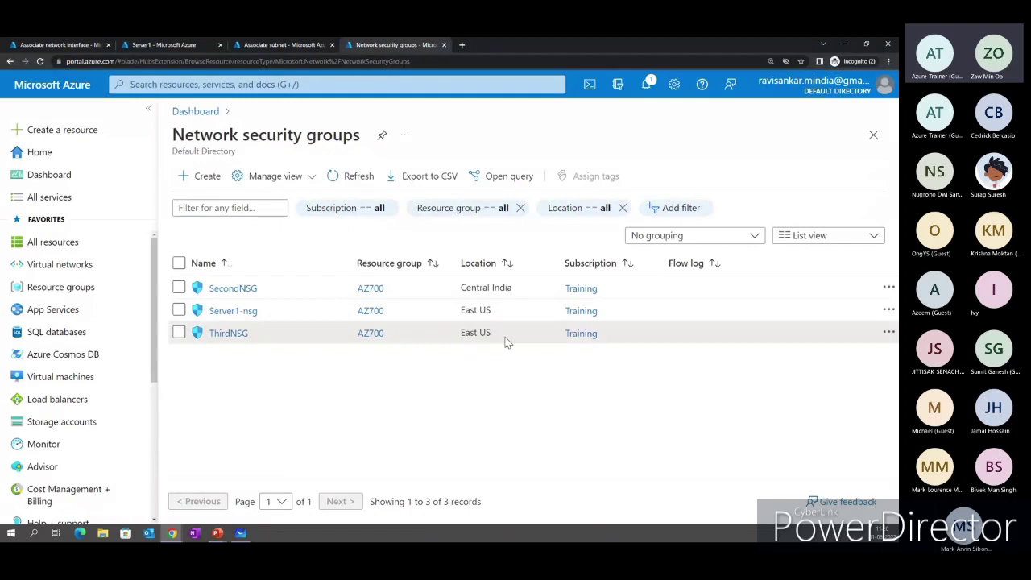
drag(491, 333, 463, 334)
key(ctrl+2)
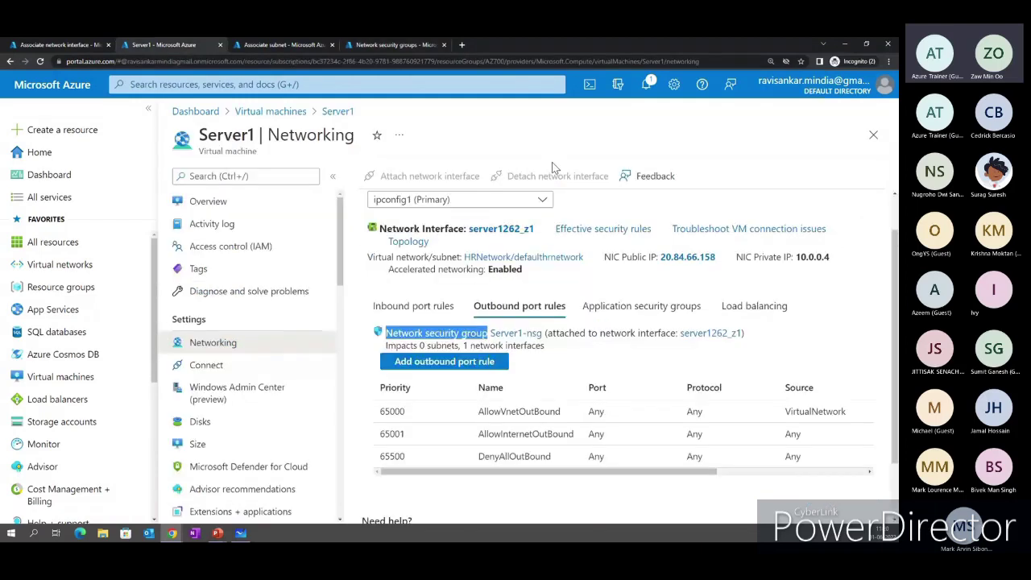
key(ctrl+3)
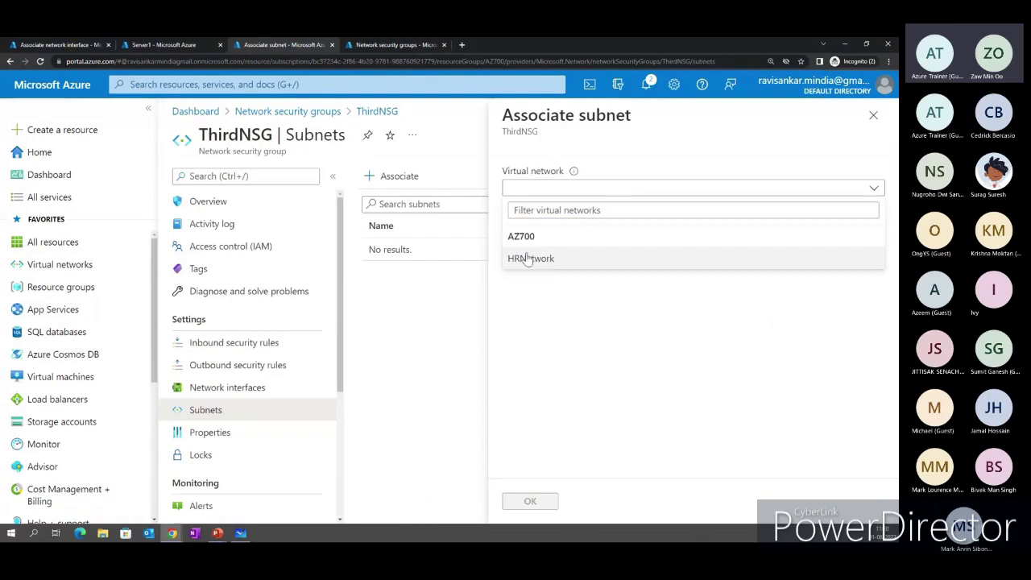
click(423, 42)
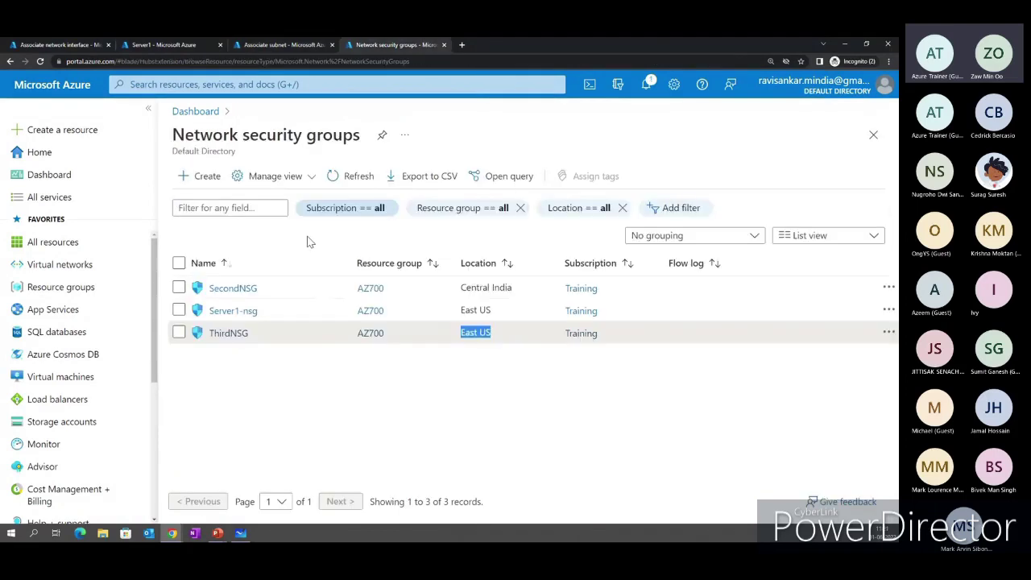
click(233, 291)
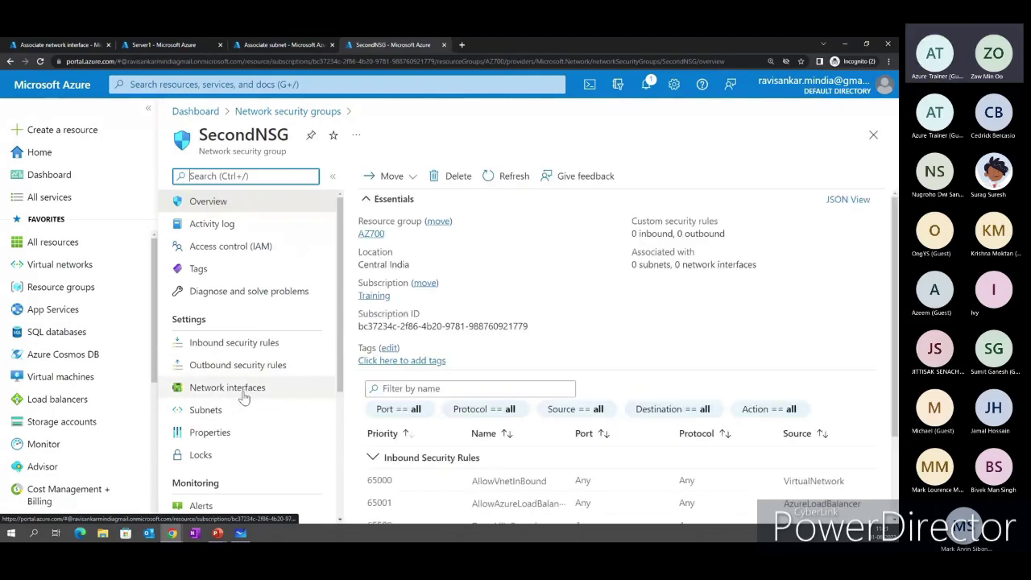
click(242, 409)
click(399, 175)
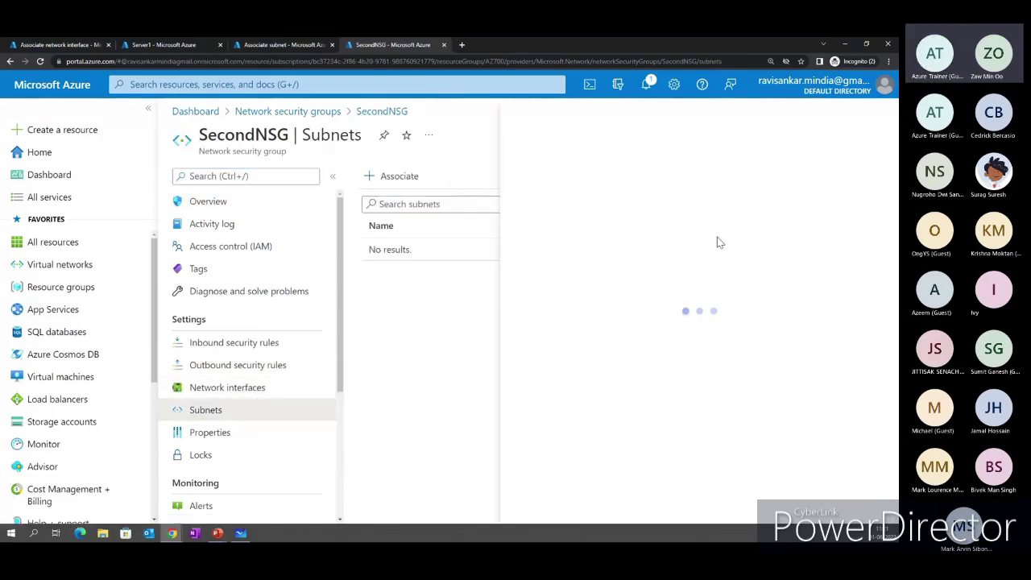
click(677, 188)
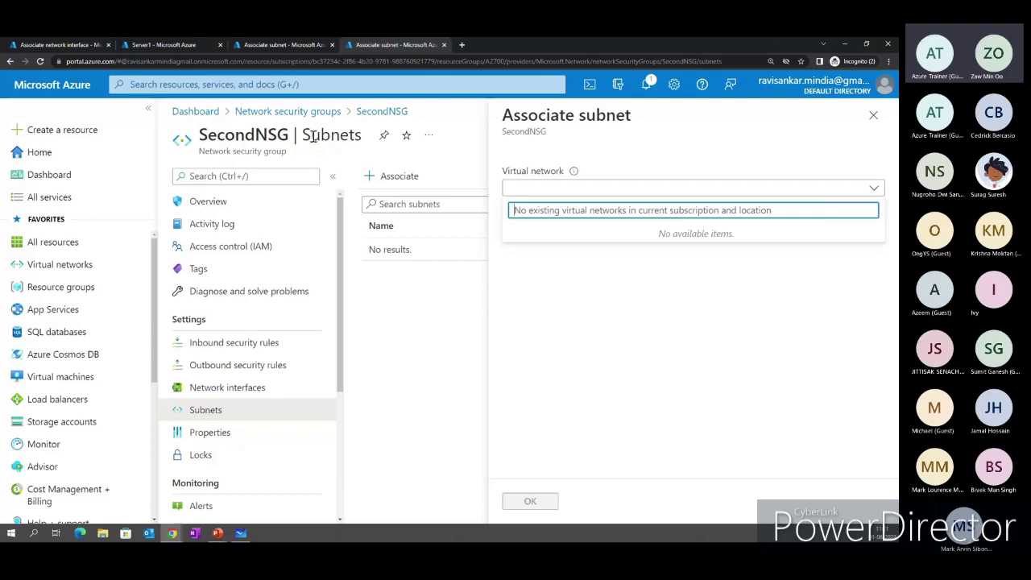
click(255, 135)
click(208, 201)
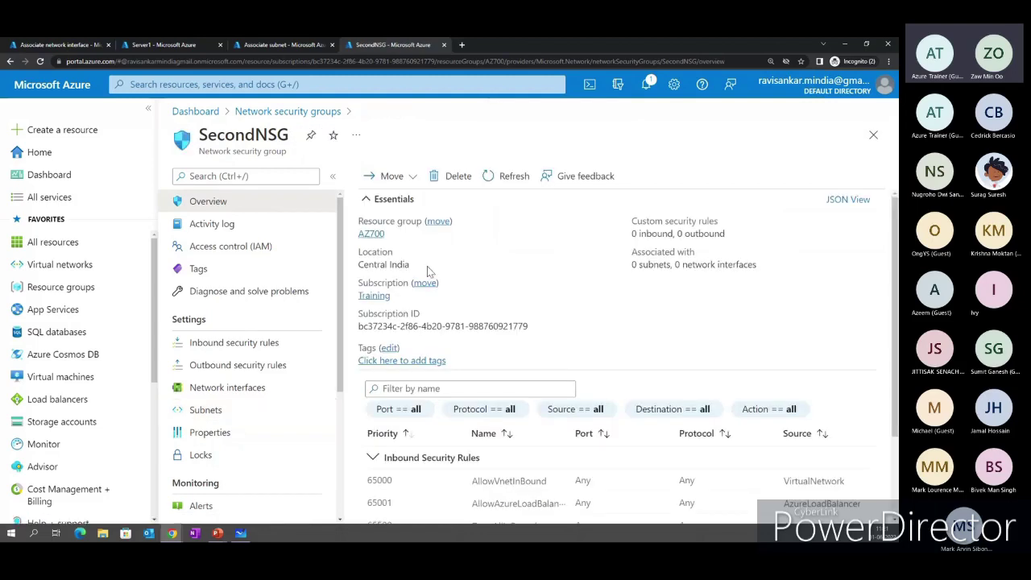
drag(361, 269, 410, 265)
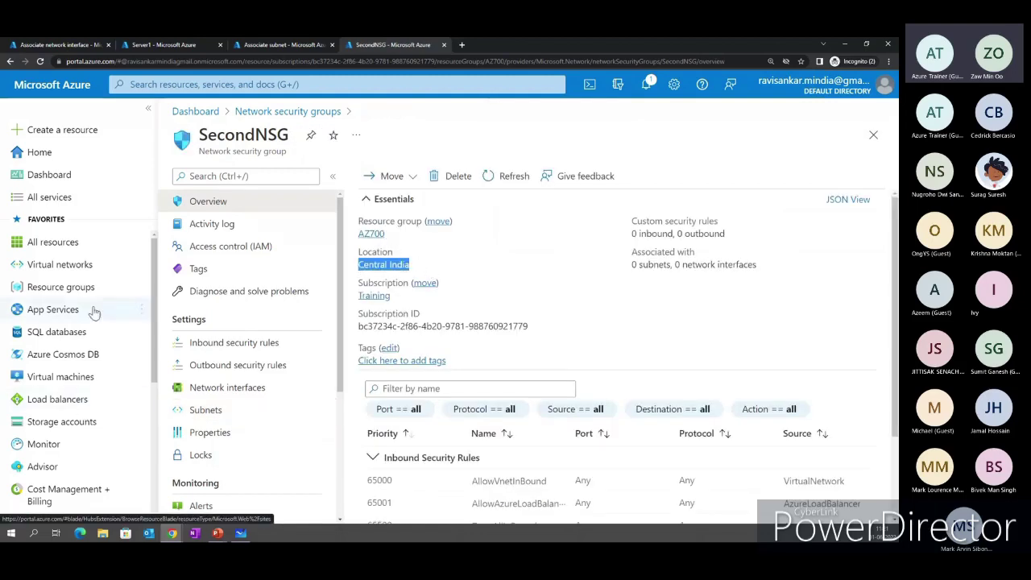
- Confirm HRNetwork is in East US under Virtual networks, then open SecondVM's Connect and Networking pages
click(59, 265)
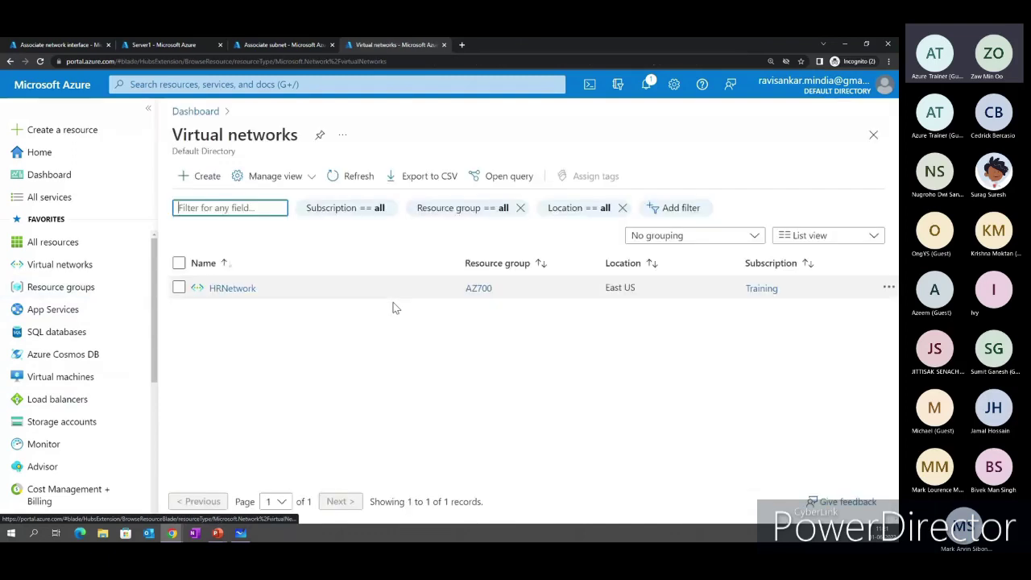
drag(643, 289, 609, 294)
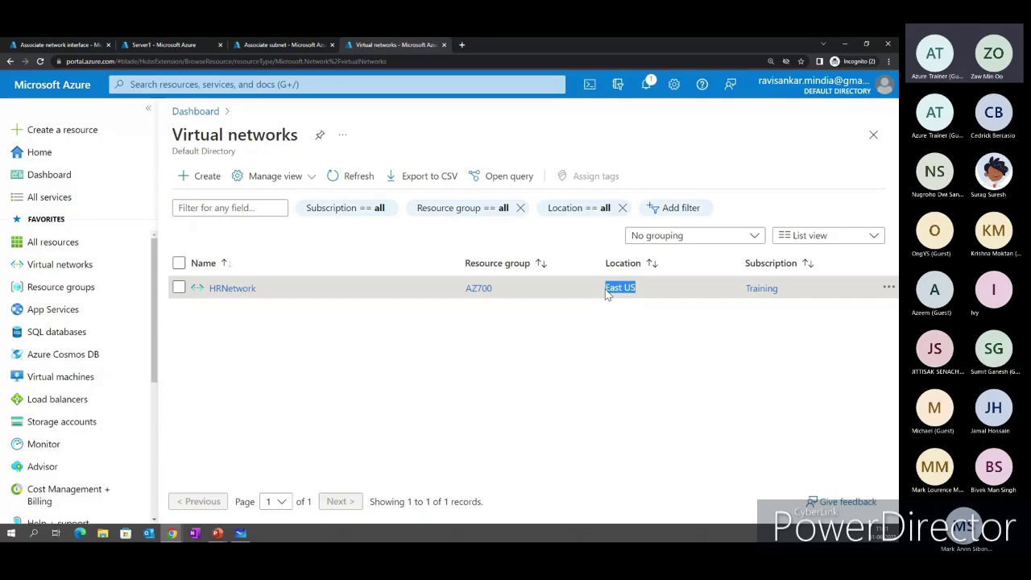
click(108, 378)
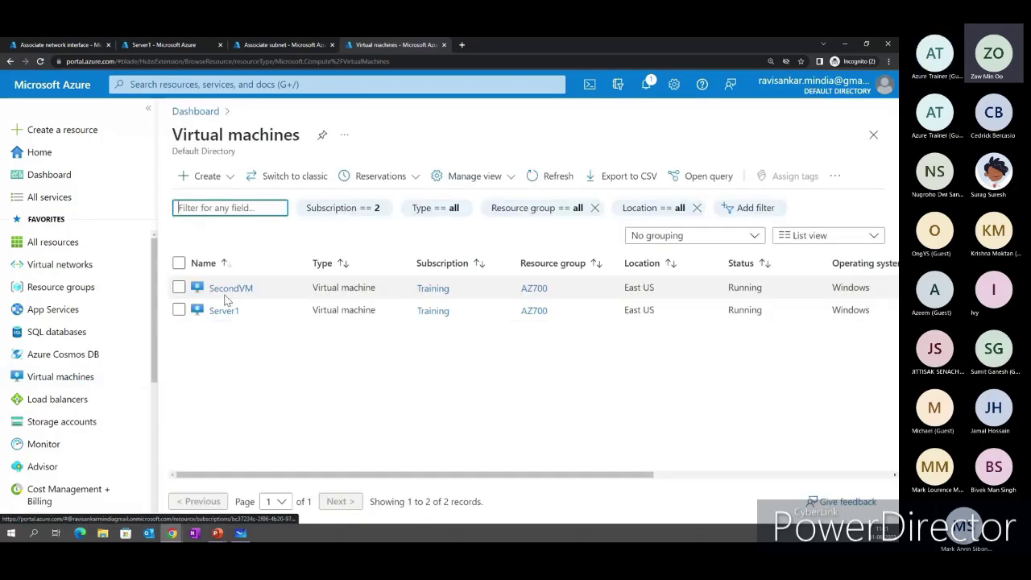
click(230, 290)
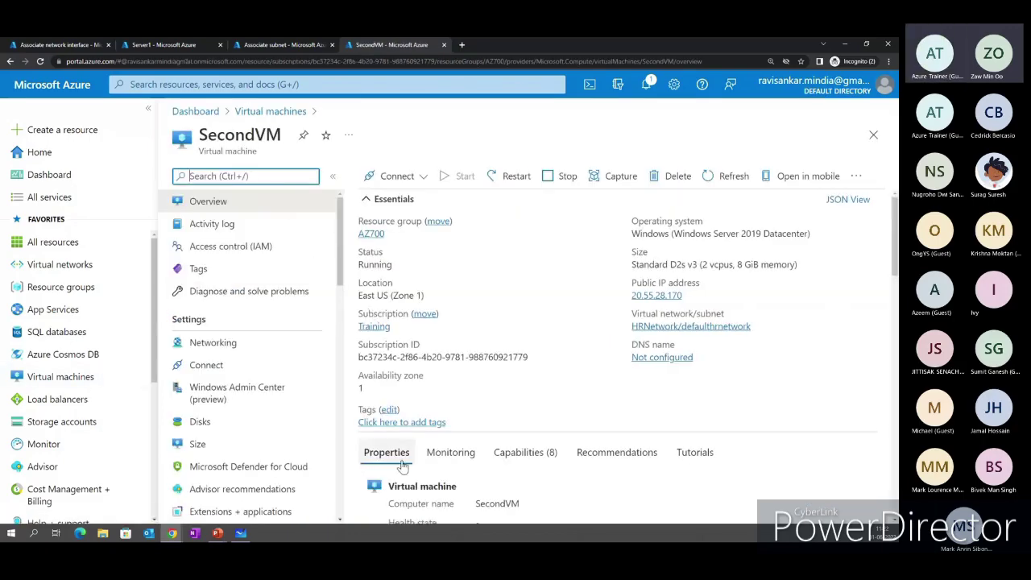
scroll(402, 468, down, 2)
click(273, 365)
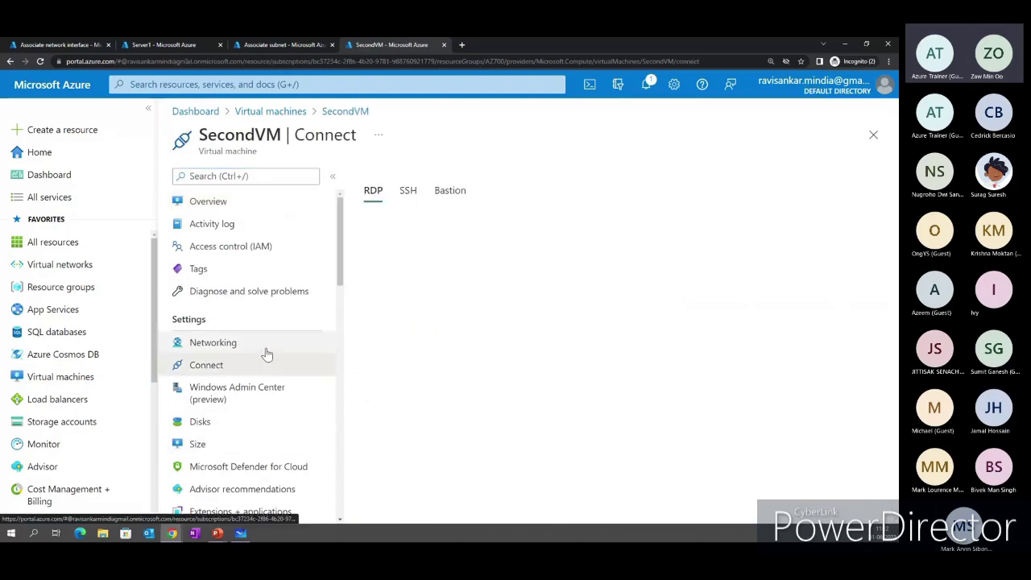
click(265, 349)
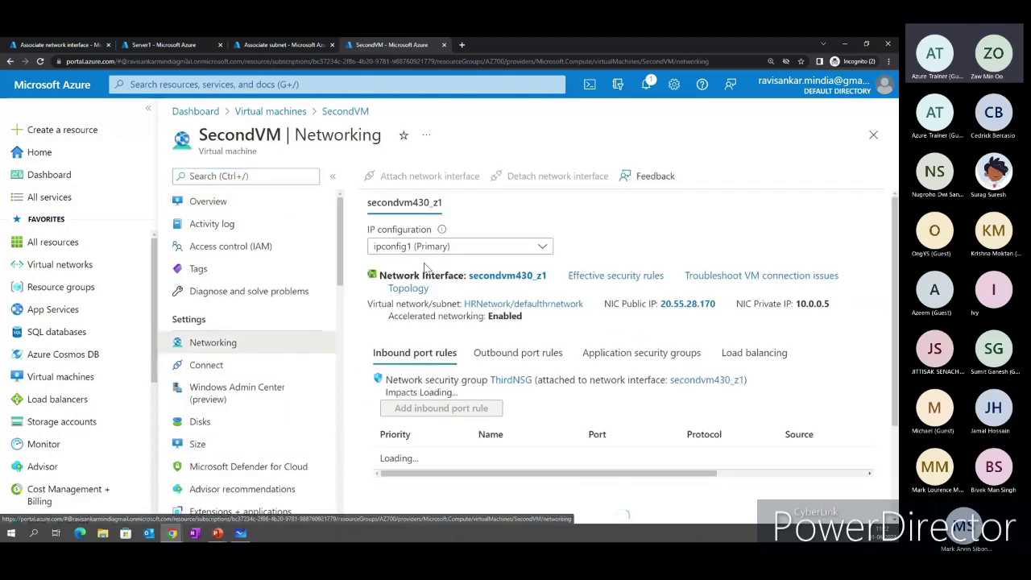
scroll(456, 390, down, 2)
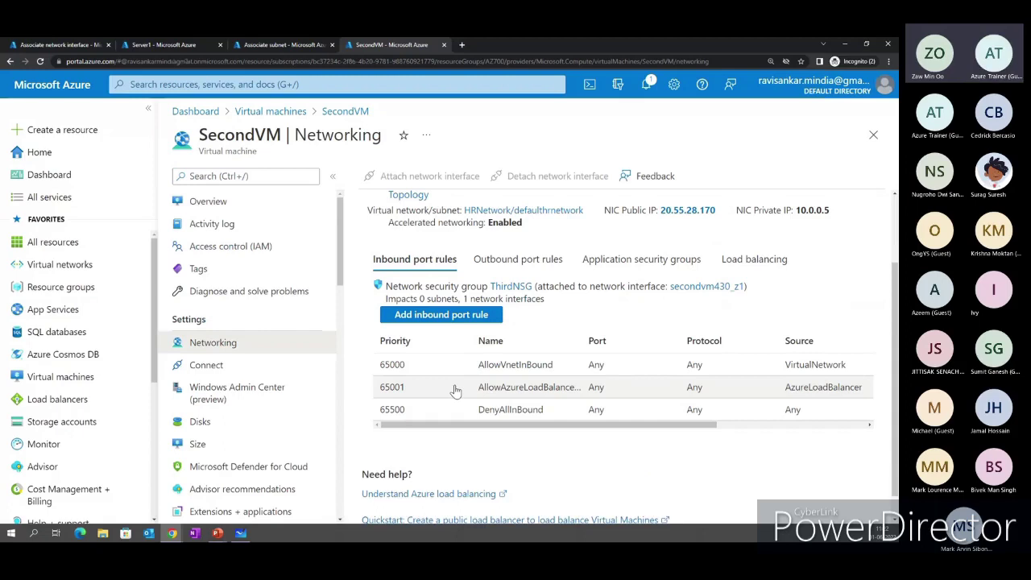
click(508, 259)
click(451, 261)
click(486, 261)
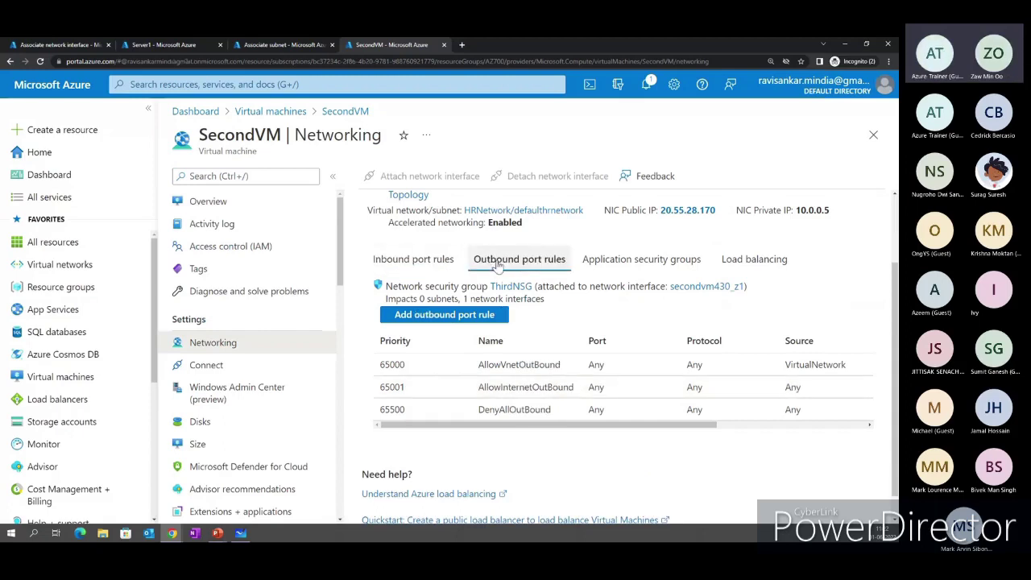
click(456, 262)
click(489, 269)
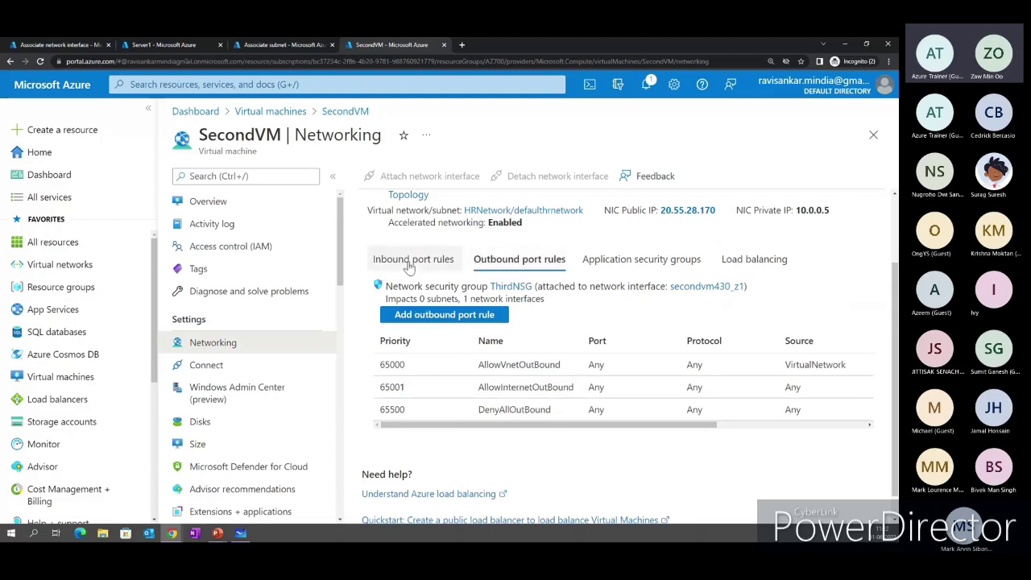
click(411, 268)
scroll(426, 392, down, 1)
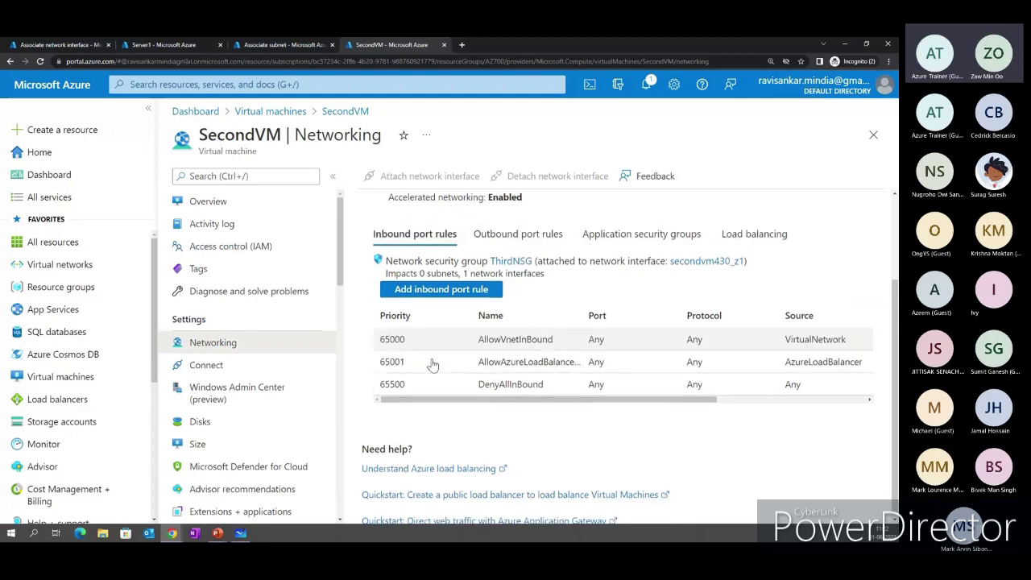
click(519, 235)
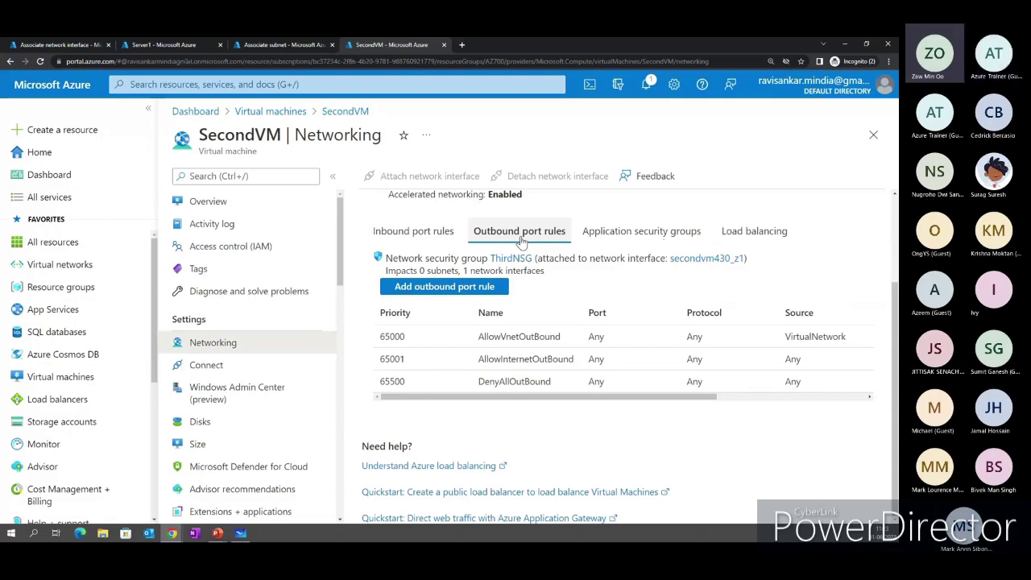
click(431, 231)
click(518, 234)
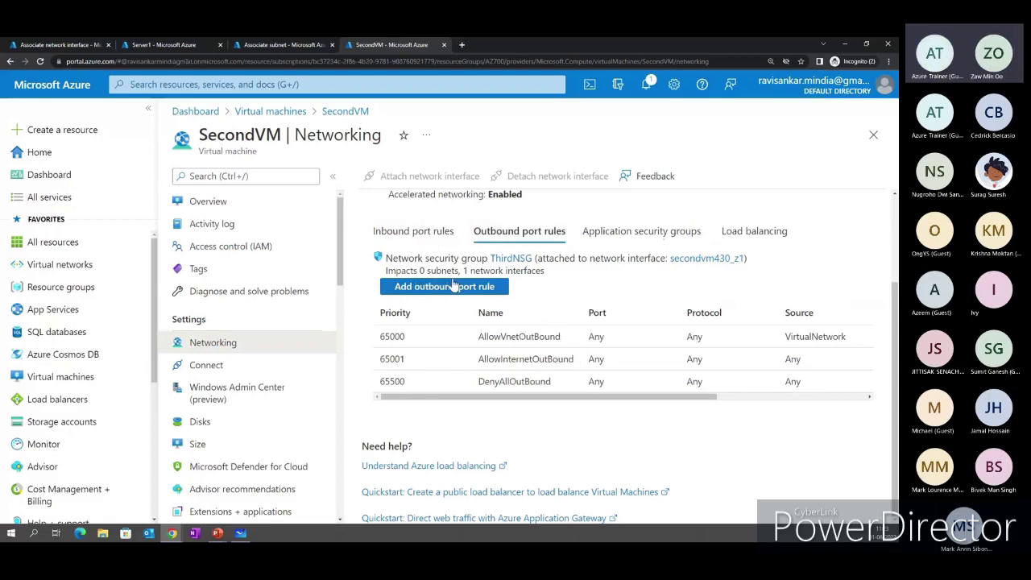
click(415, 232)
scroll(415, 240, up, 2)
drag(279, 141, 194, 140)
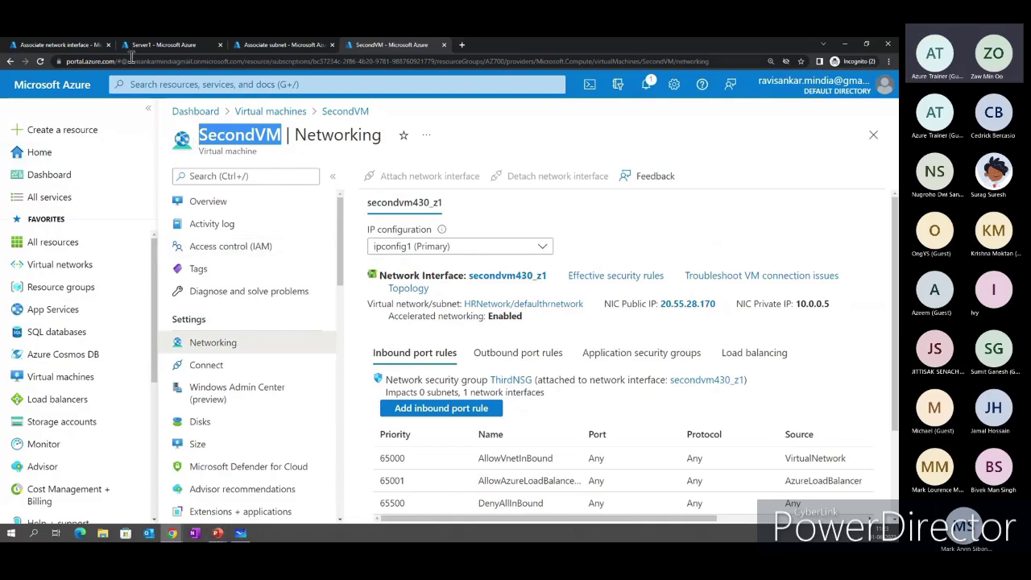
- Switch to the meeting's Whiteboard and draw a black rectangle labelled Server1
click(172, 532)
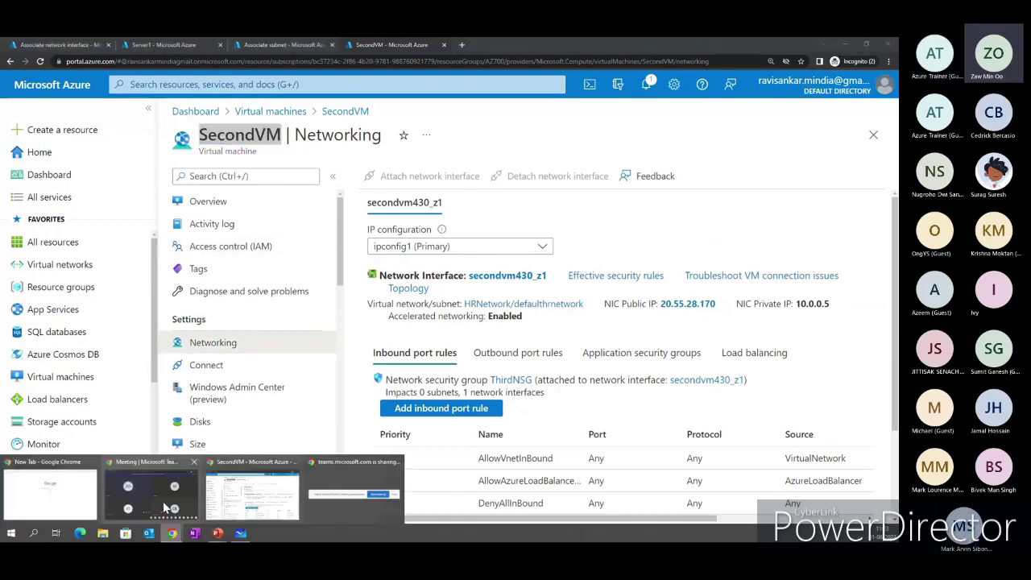
click(163, 501)
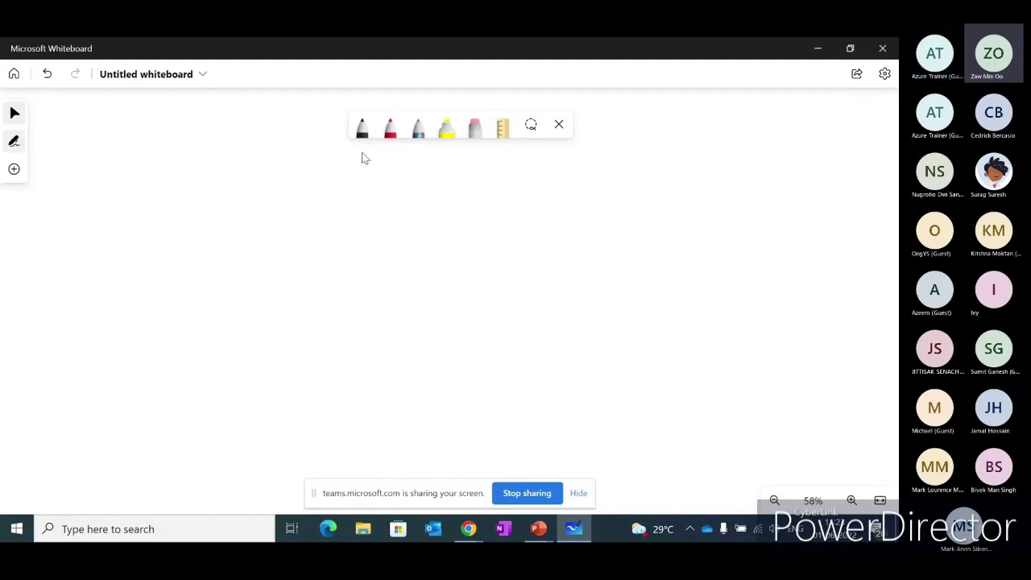
click(362, 128)
mouse_move(567, 157)
mouse_down()
mouse_move(575, 327)
mouse_move(715, 320)
mouse_up()
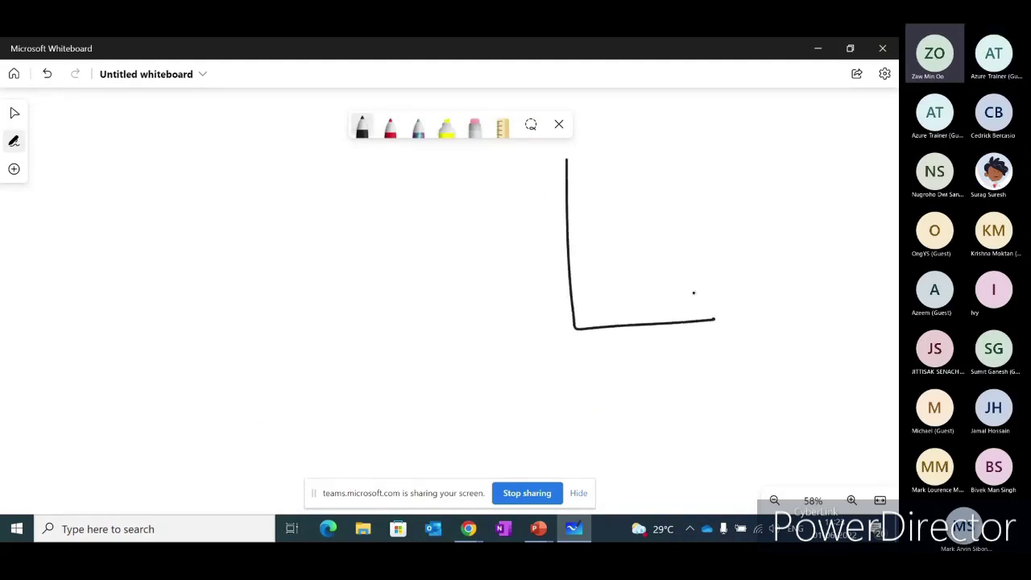
mouse_move(567, 158)
mouse_down()
mouse_move(691, 158)
mouse_move(715, 319)
mouse_up()
mouse_move(611, 229)
mouse_down()
mouse_move(601, 233)
mouse_move(620, 242)
mouse_move(667, 229)
mouse_move(676, 244)
mouse_up()
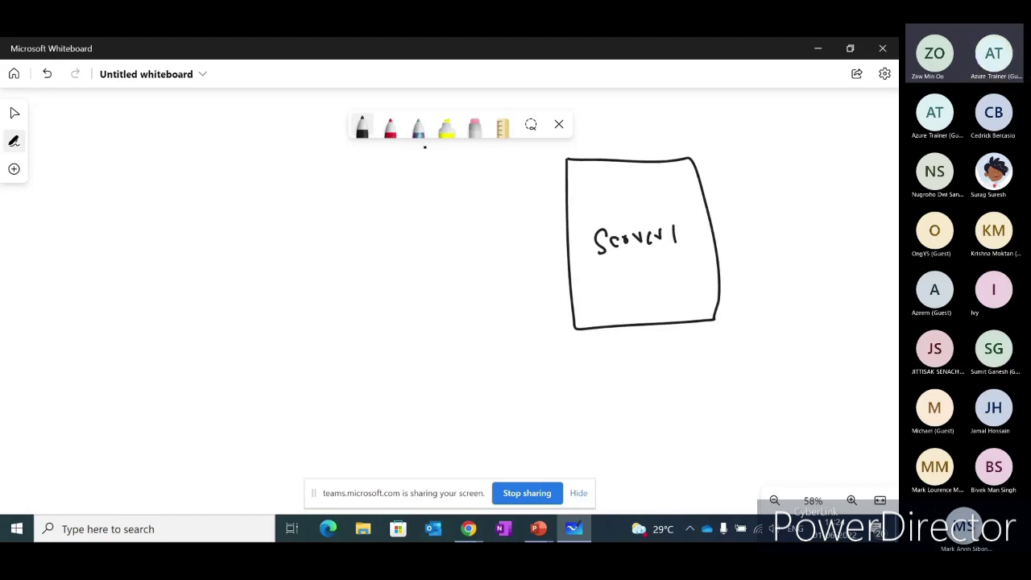
- In red, add the NIC on the box, an NSG label, and RDP with a circled tick
click(390, 128)
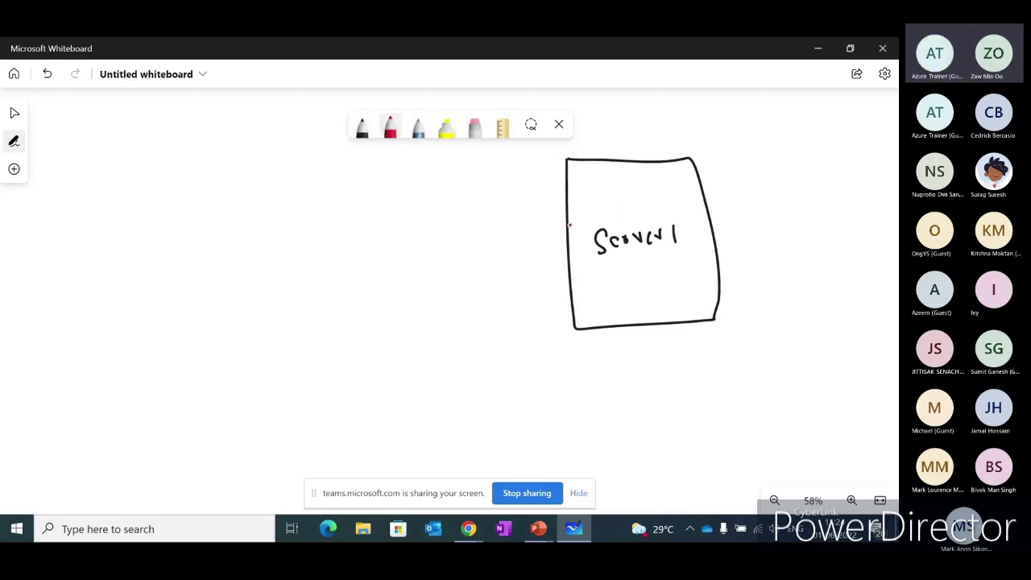
mouse_move(567, 218)
mouse_down()
mouse_move(551, 220)
mouse_move(555, 263)
mouse_move(572, 265)
mouse_up()
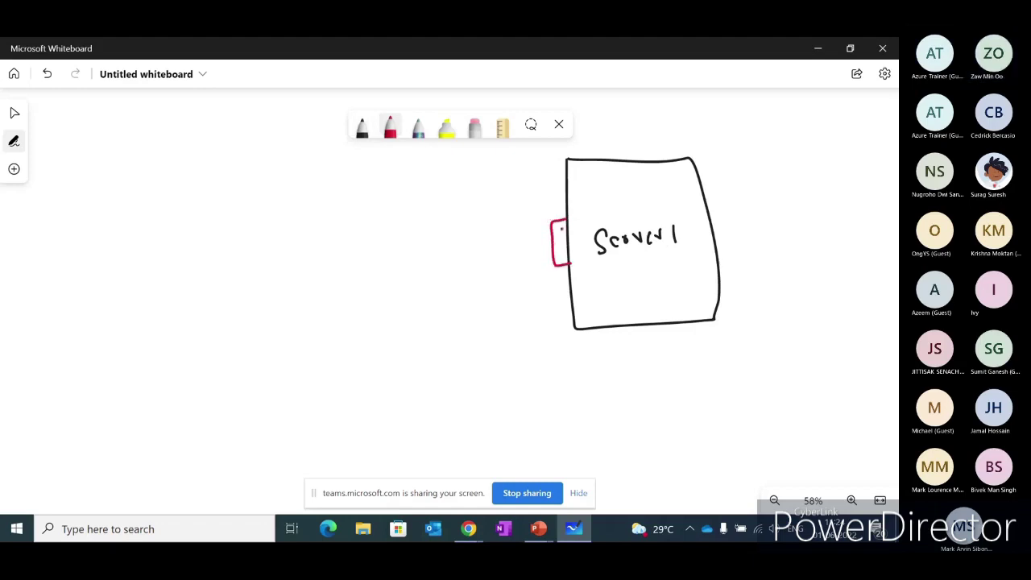
mouse_move(562, 219)
mouse_down()
mouse_move(535, 193)
mouse_move(499, 192)
mouse_move(519, 173)
mouse_up()
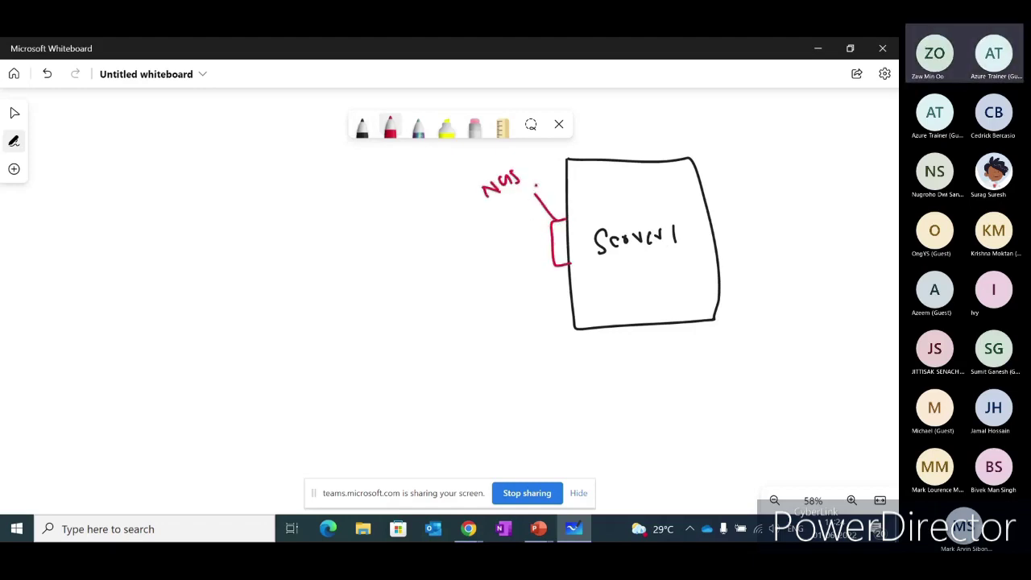
drag(539, 185, 607, 128)
mouse_move(611, 117)
mouse_down()
mouse_move(612, 132)
mouse_move(643, 113)
mouse_move(647, 125)
mouse_up()
drag(619, 145, 648, 134)
mouse_move(656, 99)
mouse_down()
mouse_move(651, 112)
mouse_move(663, 95)
mouse_up()
drag(639, 105, 642, 108)
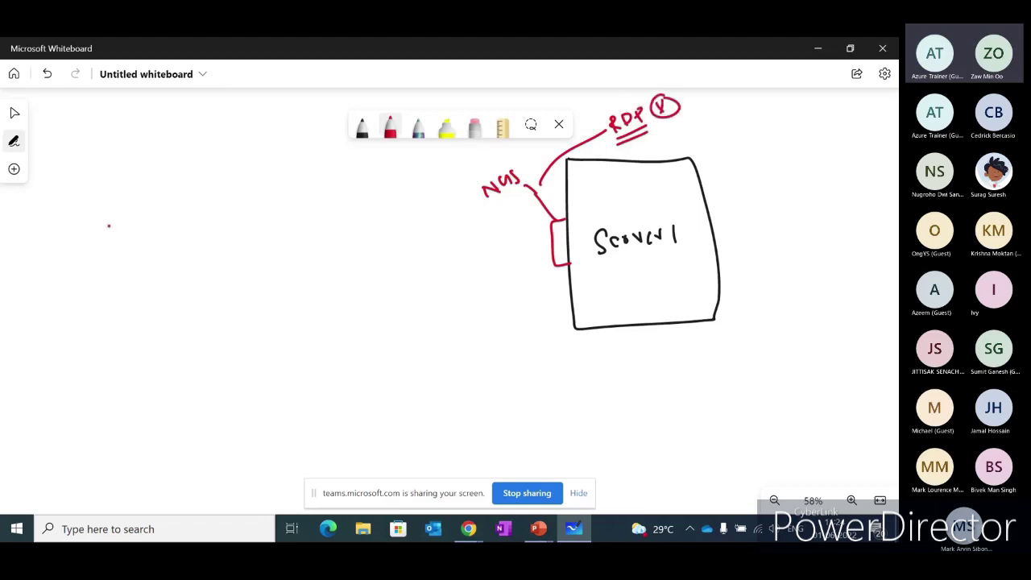
mouse_move(81, 220)
mouse_down()
mouse_move(72, 227)
mouse_move(80, 220)
mouse_up()
mouse_move(87, 241)
mouse_down()
mouse_move(77, 278)
mouse_move(103, 282)
mouse_move(225, 218)
mouse_move(465, 225)
mouse_move(511, 243)
mouse_up()
- Draw the user's RDP connection curve to the server's NIC, with a warning mark near the NSG
click(105, 248)
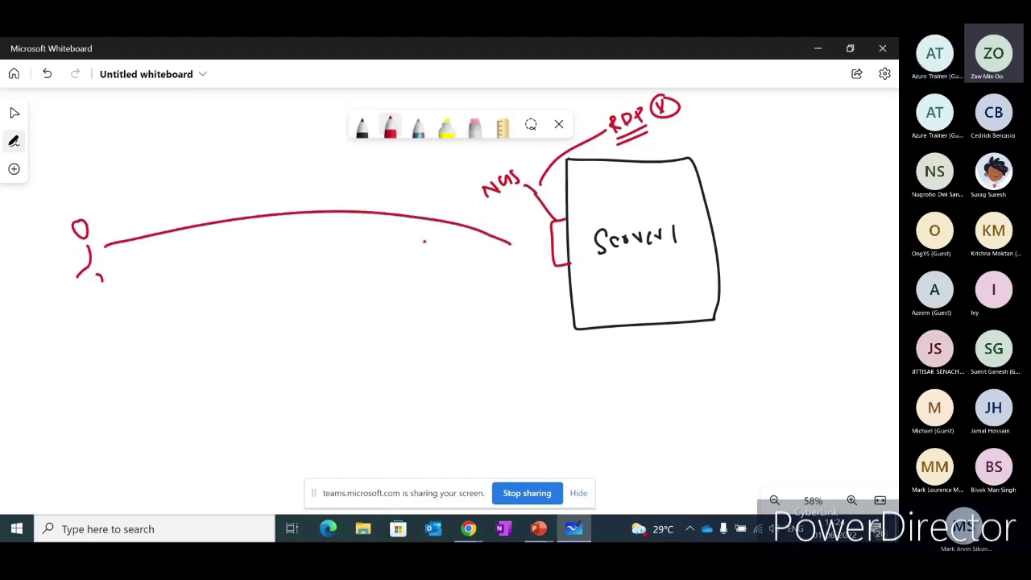
drag(131, 224, 184, 203)
mouse_move(171, 165)
mouse_down()
mouse_move(187, 193)
mouse_move(245, 182)
mouse_up()
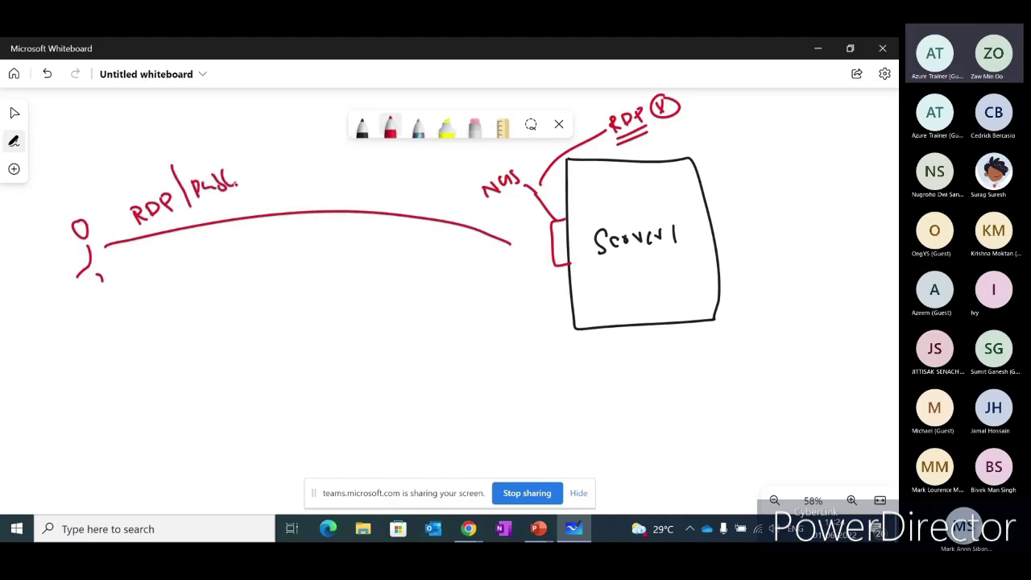
drag(509, 240, 548, 251)
mouse_move(444, 215)
mouse_down()
mouse_move(466, 211)
mouse_move(453, 203)
mouse_up()
- Write Inbound and Out with arrows beside the server box
drag(701, 170, 846, 155)
drag(850, 145, 851, 164)
mouse_move(759, 215)
mouse_down()
mouse_move(752, 230)
mouse_move(775, 227)
mouse_up()
mouse_move(782, 215)
mouse_down()
mouse_move(793, 226)
mouse_move(828, 221)
mouse_up()
drag(843, 213, 856, 240)
drag(846, 239, 837, 250)
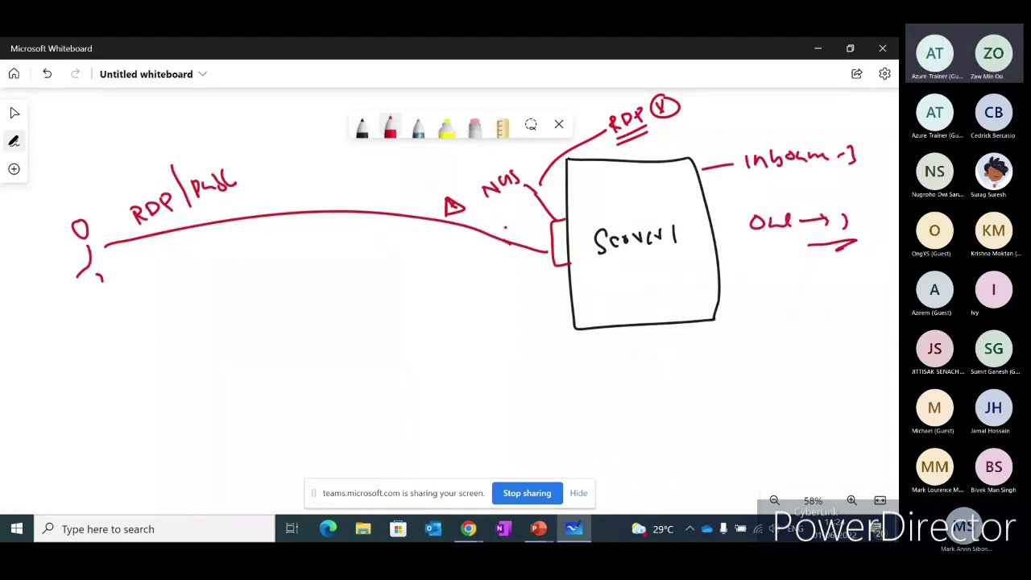
- Write the priority range 100 ↓ 4096 with a bracket, linked to the server box
mouse_move(765, 316)
mouse_down()
mouse_move(760, 334)
mouse_move(798, 316)
mouse_move(792, 378)
mouse_move(801, 373)
mouse_up()
mouse_move(767, 406)
mouse_down()
mouse_move(763, 414)
mouse_move(784, 412)
mouse_up()
mouse_move(775, 404)
mouse_down()
mouse_move(777, 427)
mouse_move(798, 421)
mouse_up()
drag(801, 409, 825, 412)
drag(812, 313, 838, 409)
drag(833, 369, 859, 365)
drag(855, 354, 875, 359)
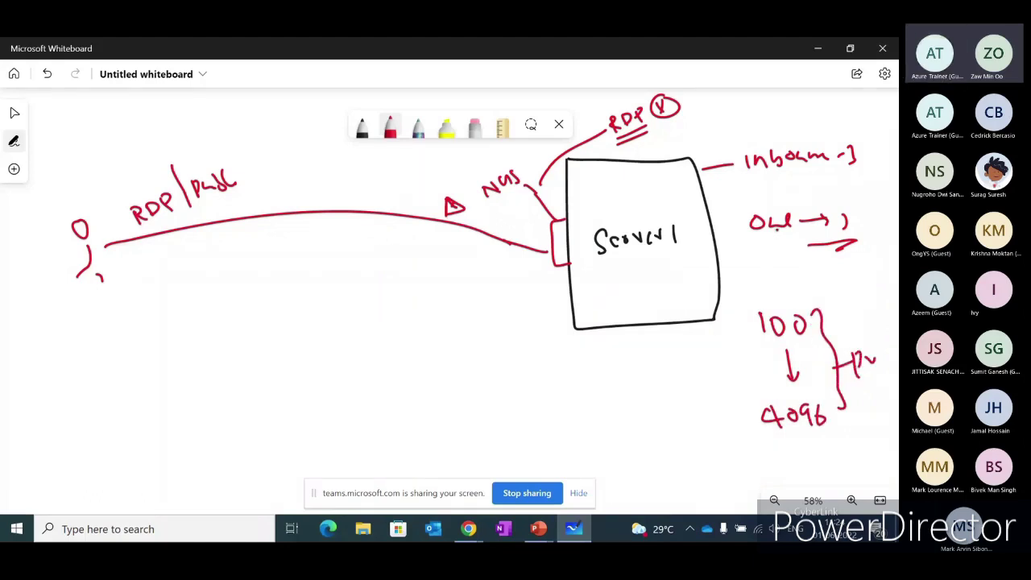
drag(720, 297, 747, 317)
drag(808, 323, 860, 301)
drag(828, 414, 845, 411)
drag(849, 403, 862, 414)
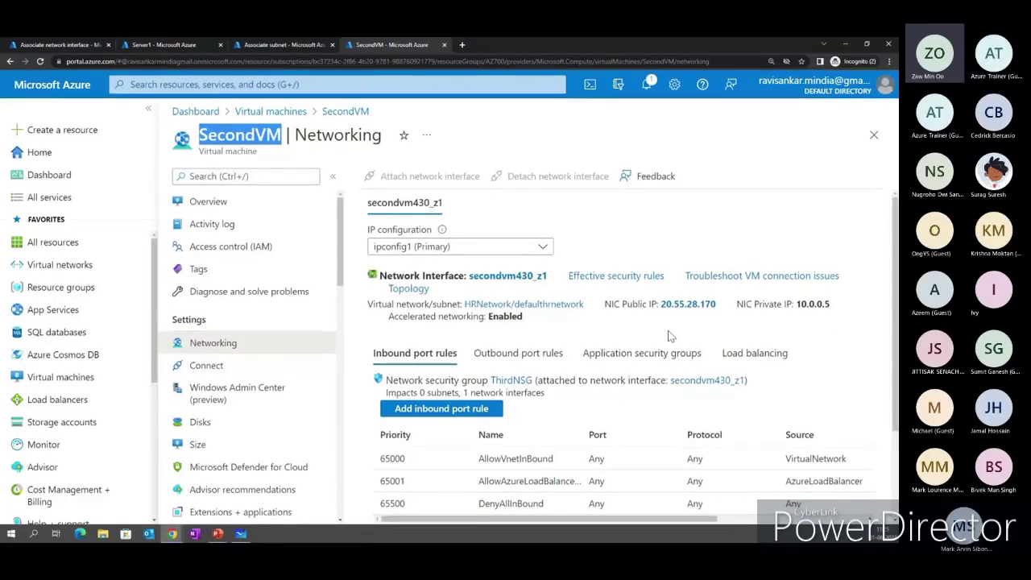
- Attempt Remote Desktop to SecondVM at 20.55.28.170 and dismiss the resulting can't-connect error
drag(713, 313, 662, 308)
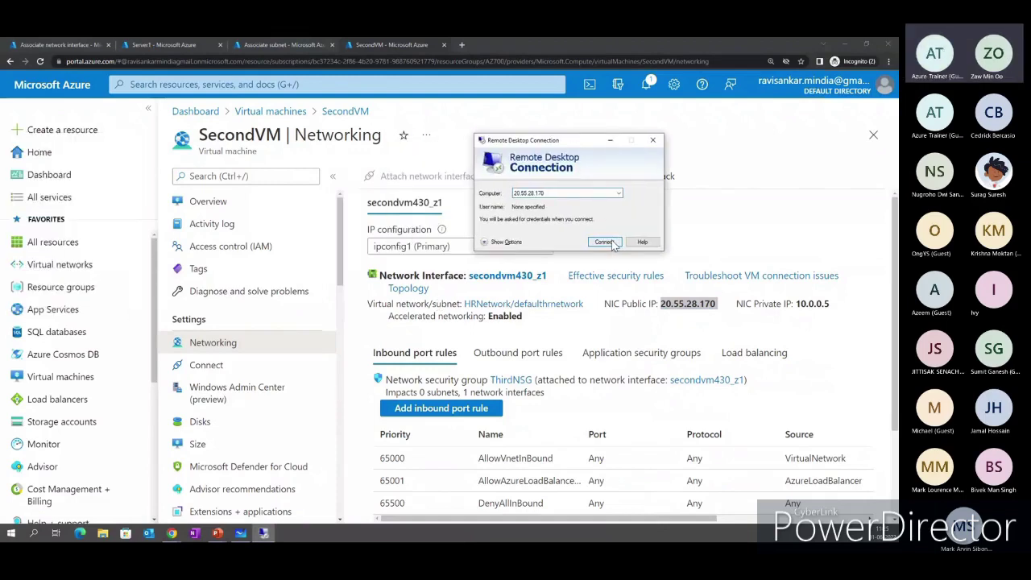
click(604, 241)
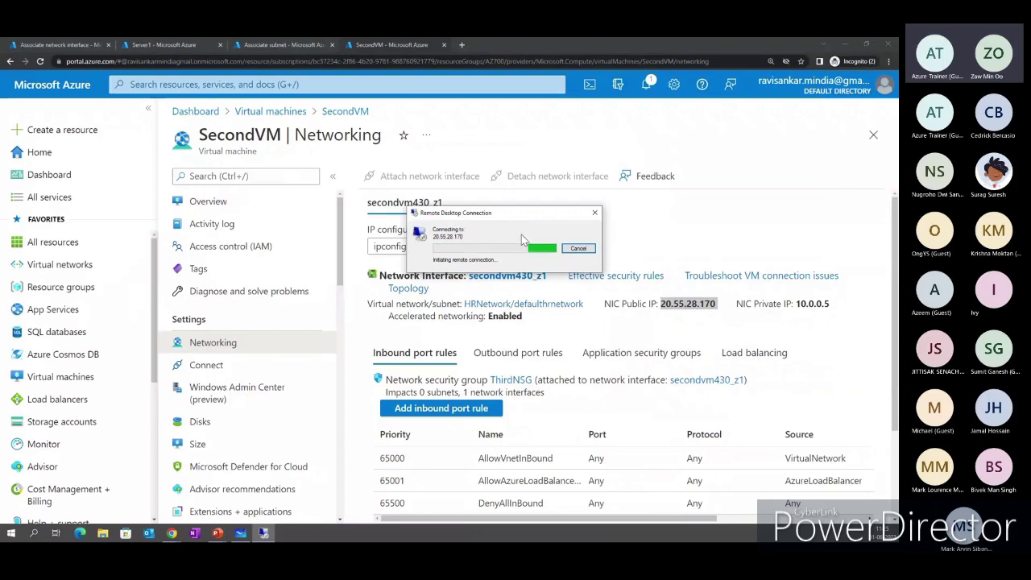
scroll(464, 466, down, 1)
scroll(463, 466, down, 3)
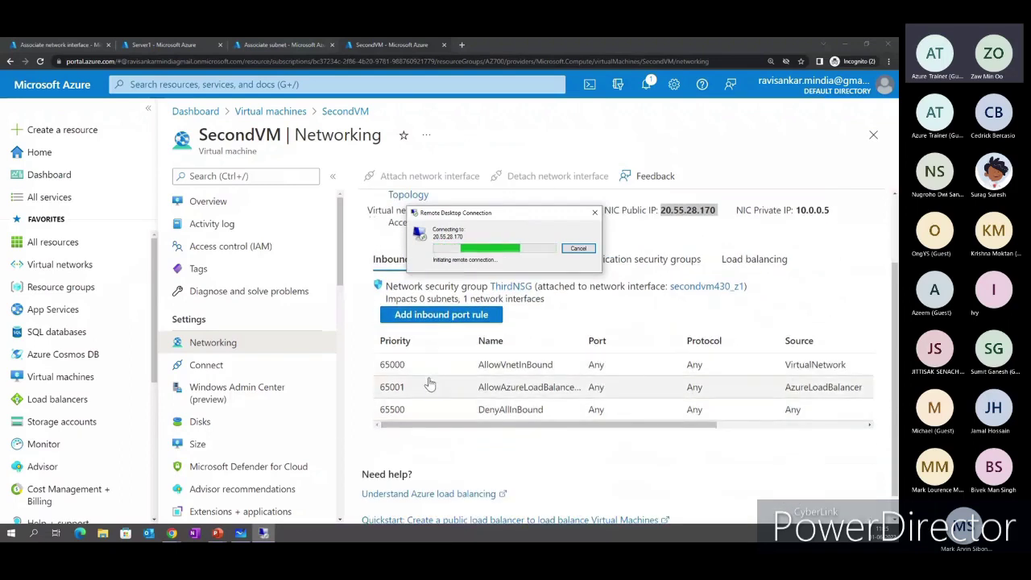
scroll(439, 371, down, 1)
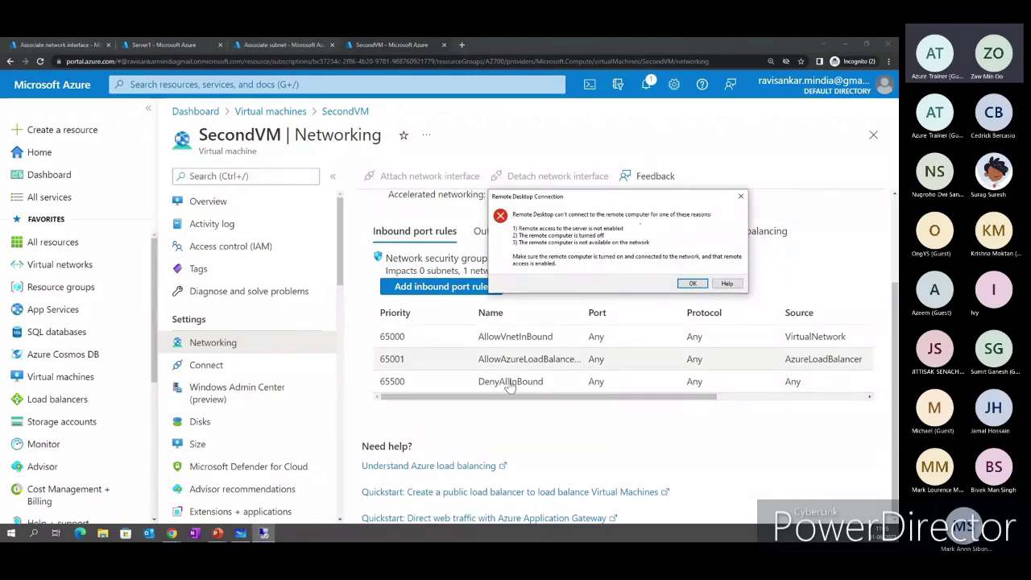
click(547, 379)
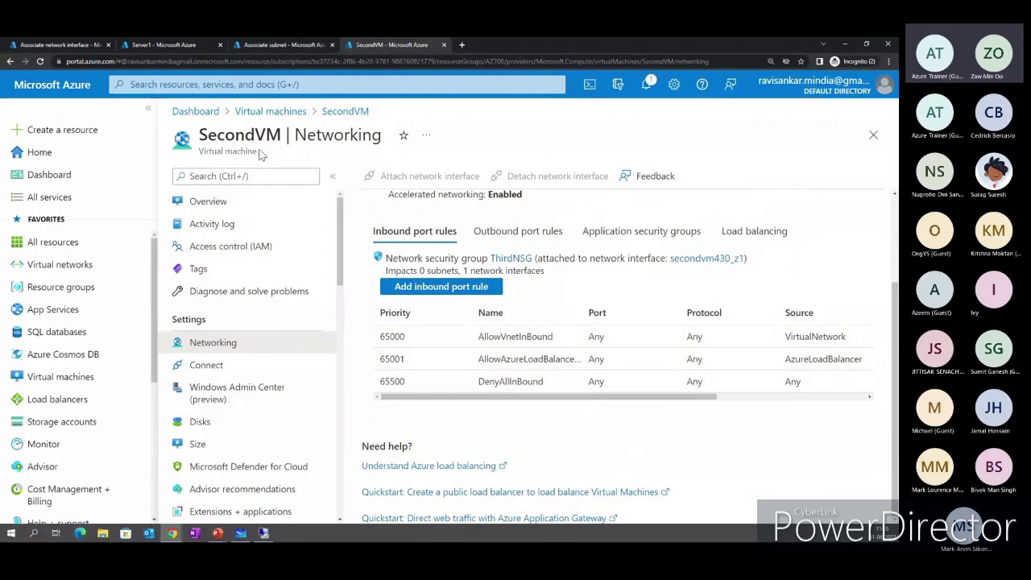
- Open Server1's Networking page and highlight Server1-nsg's RDP rule: port 3389, priority 300
drag(282, 136, 201, 141)
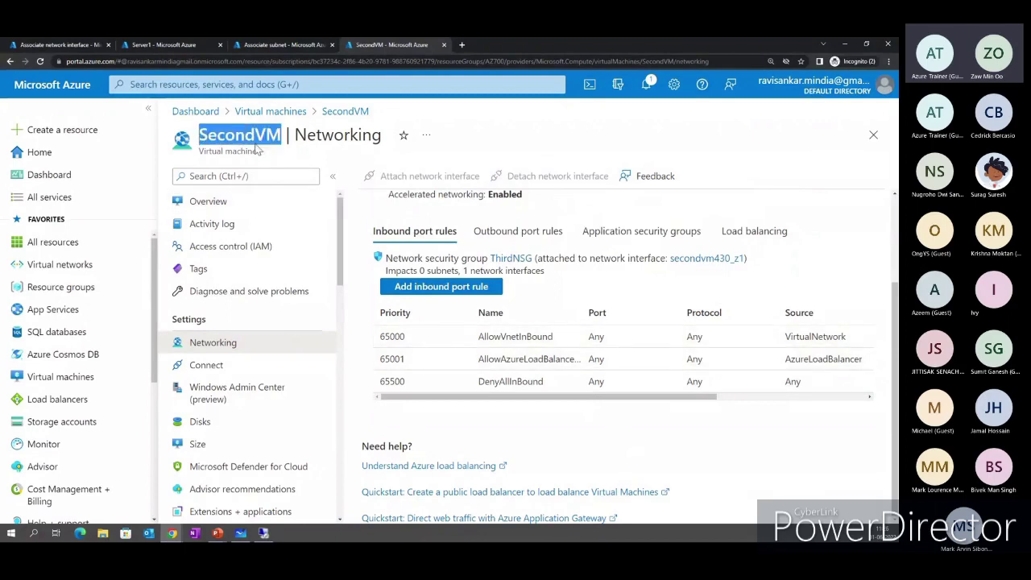
click(270, 112)
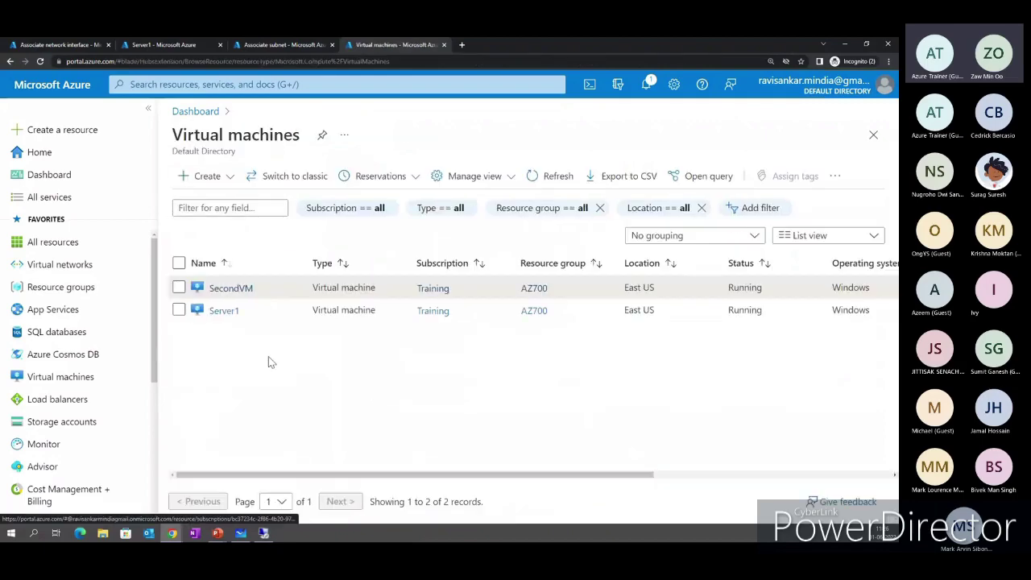
click(224, 312)
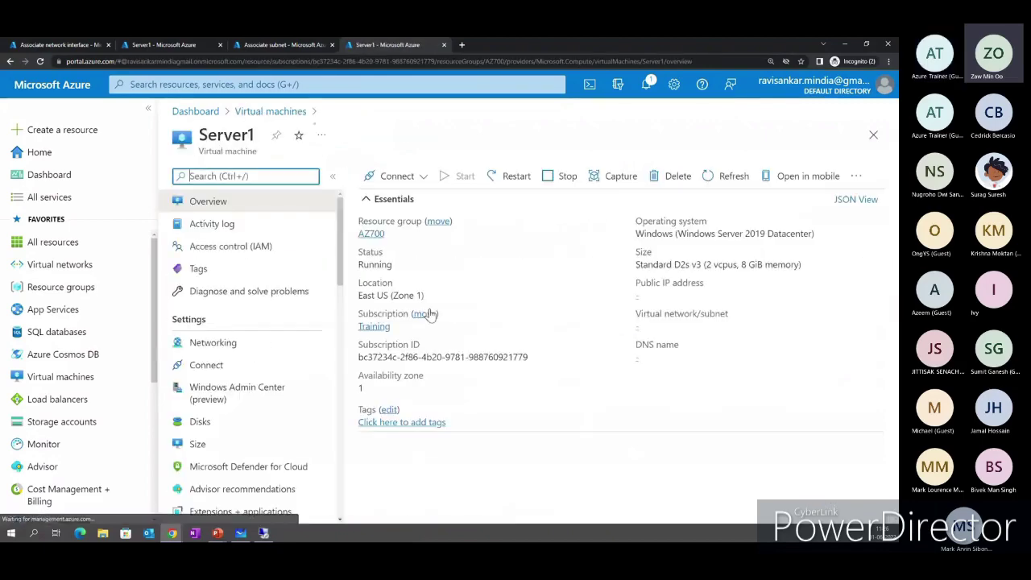
scroll(492, 451, down, 2)
scroll(486, 451, down, 1)
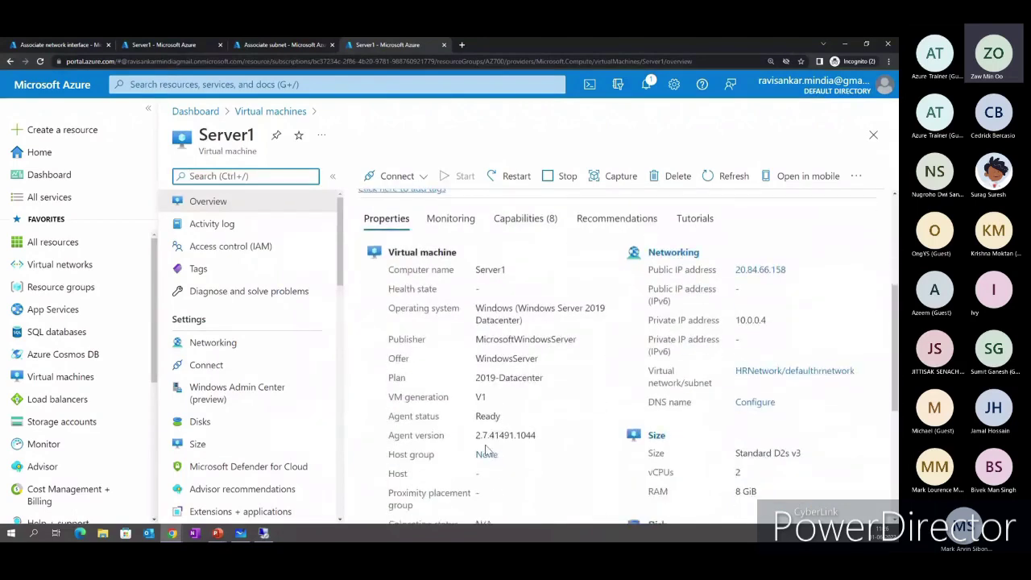
click(213, 343)
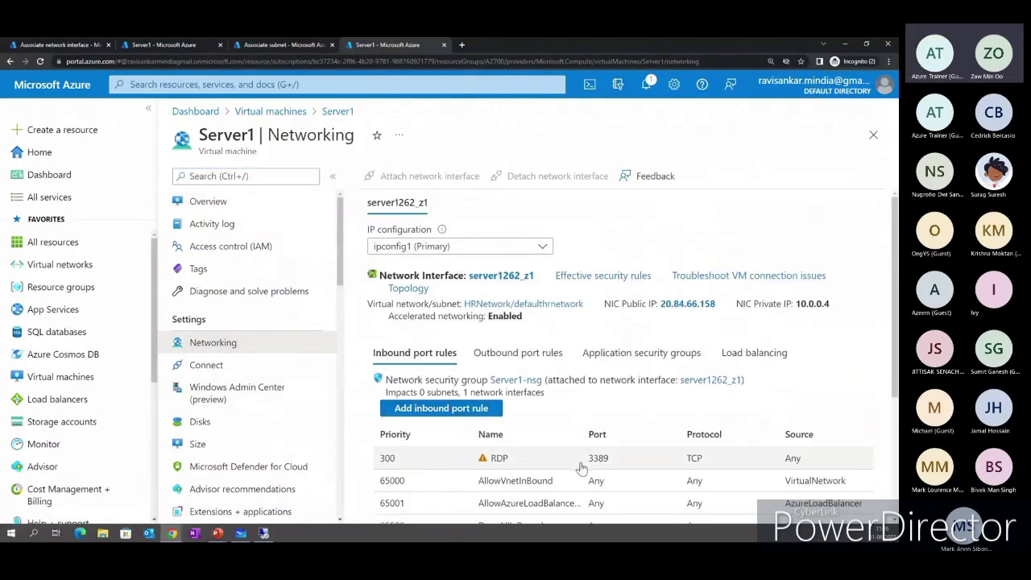
drag(610, 458, 584, 466)
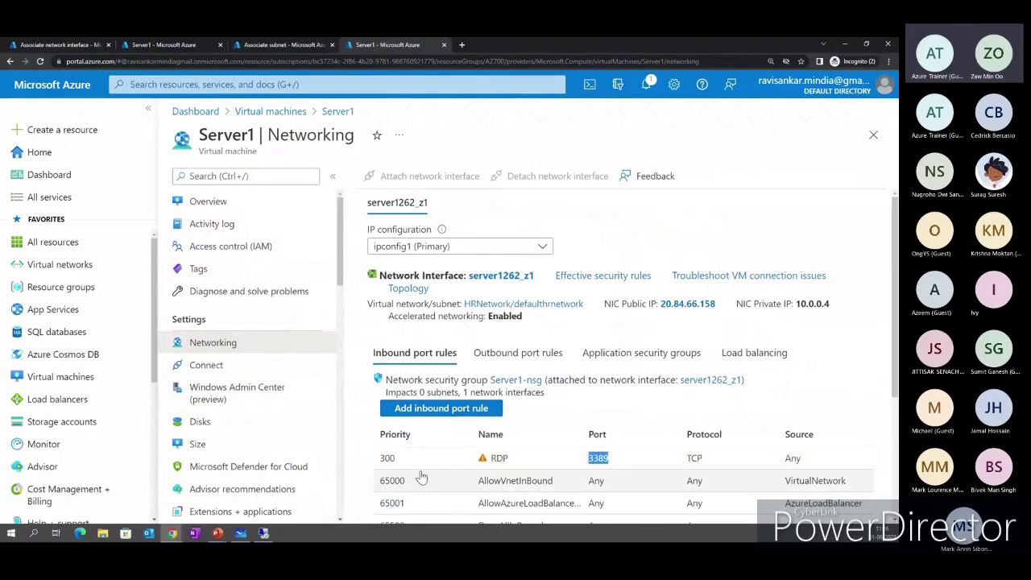
double_click(388, 457)
- Copy Server1's public IP 20.84.66.158 and start a Remote Desktop connection to it
drag(720, 305, 659, 304)
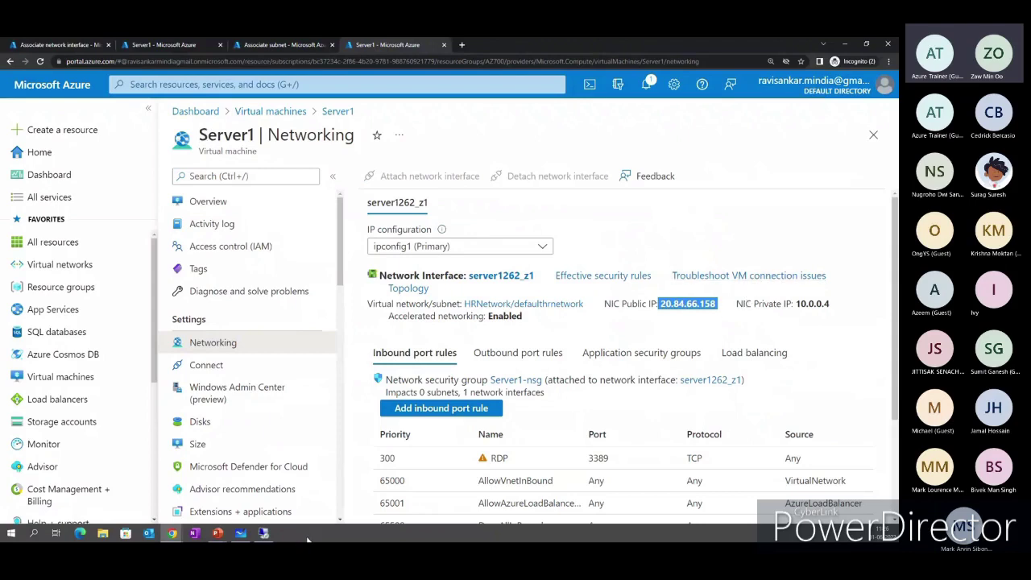
click(264, 534)
click(681, 285)
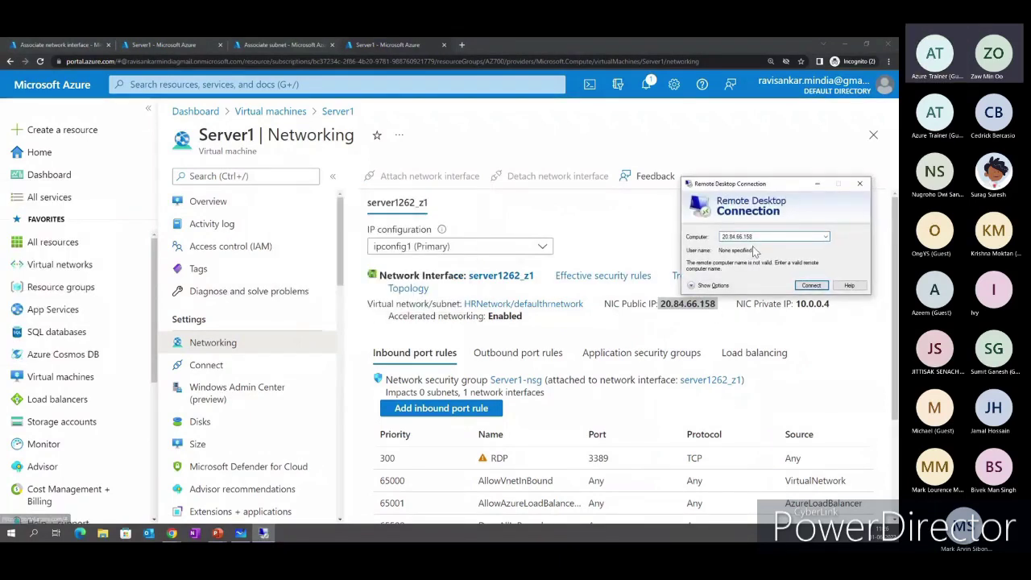
click(810, 284)
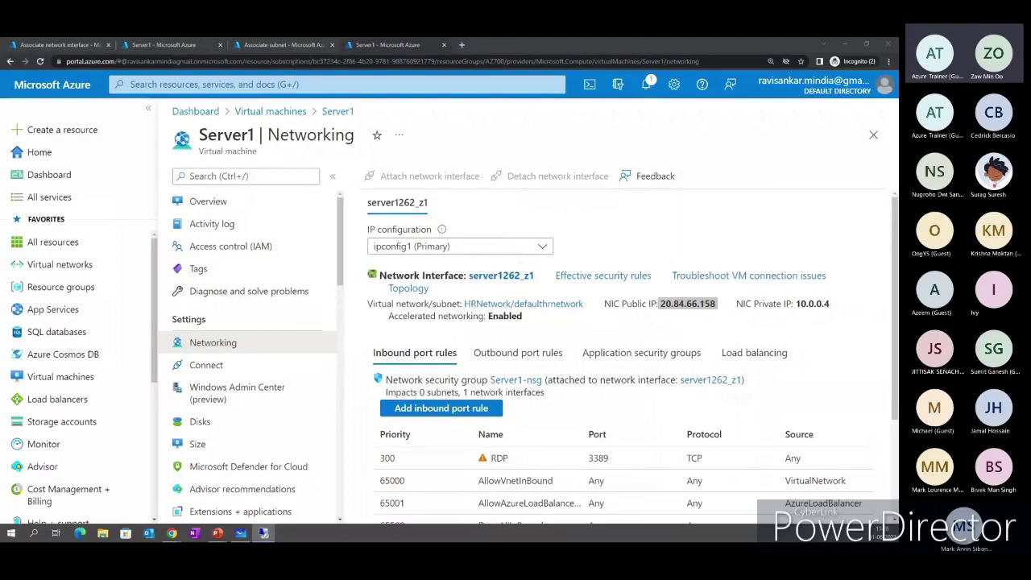
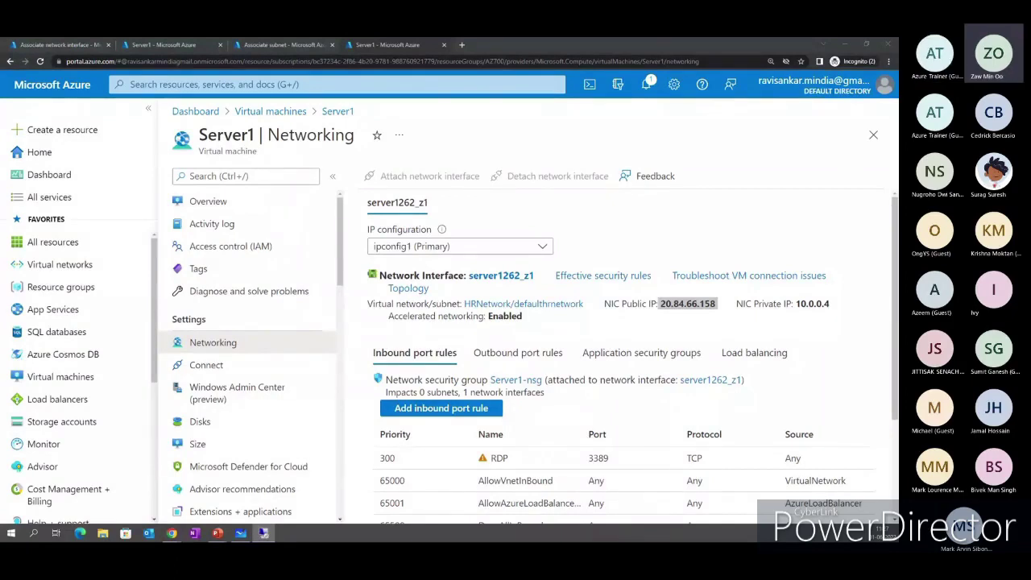
- Move the connecting dialog aside, then minimize the remote session to 20.84.66.158
drag(541, 202, 666, 201)
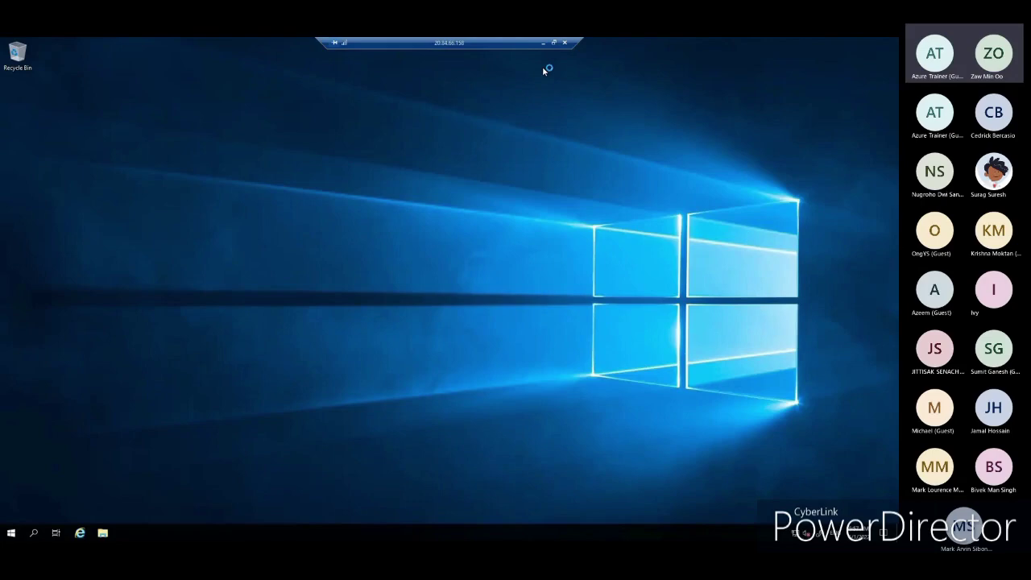
click(545, 41)
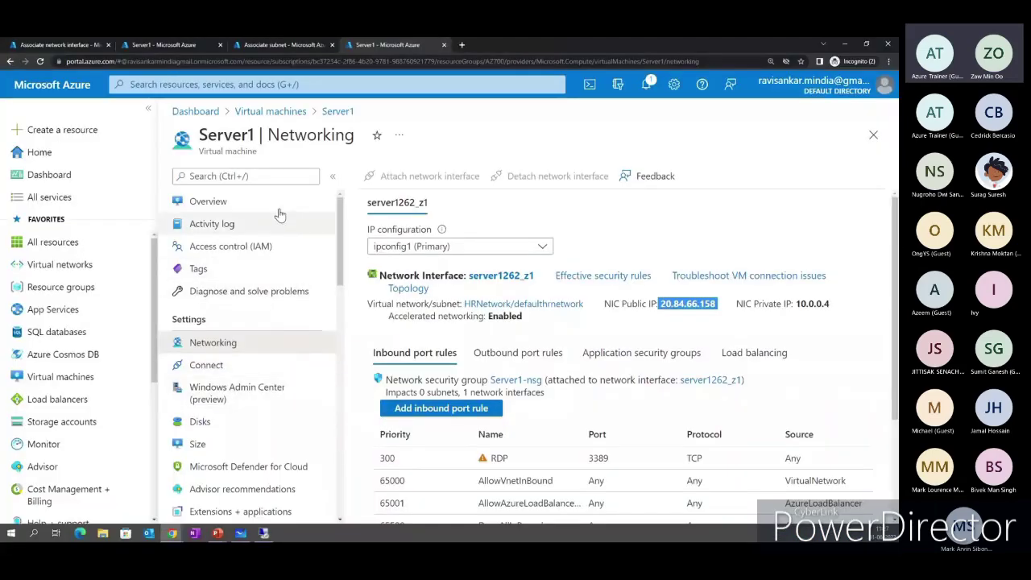
- Go to SecondVM's Networking page from the Virtual machines list
click(86, 378)
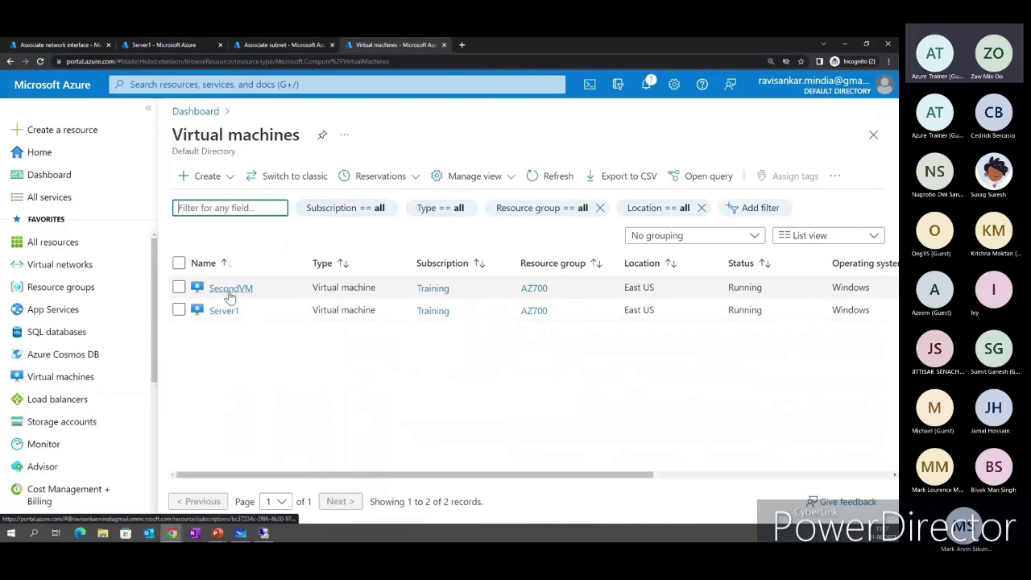
click(230, 289)
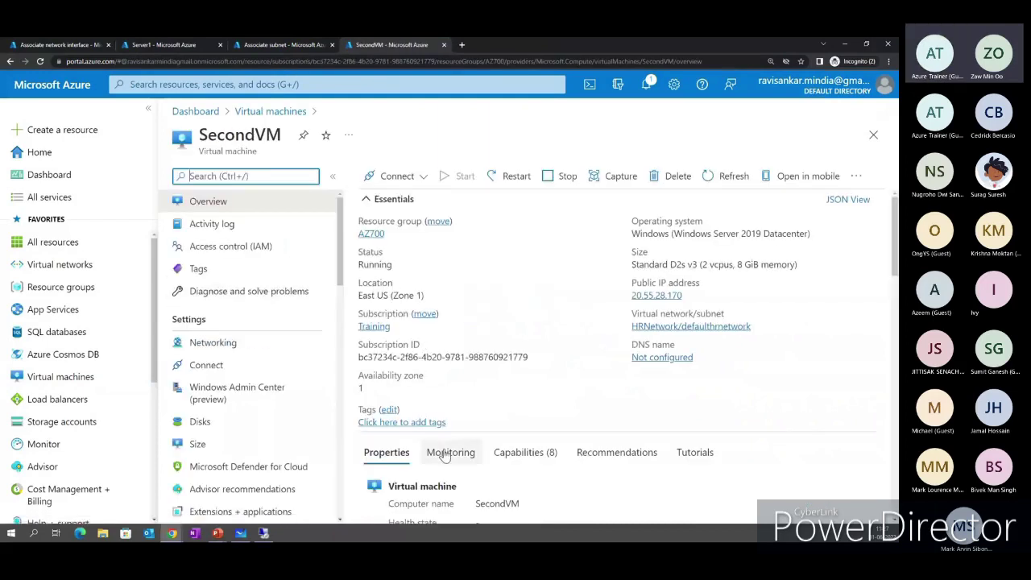
click(255, 356)
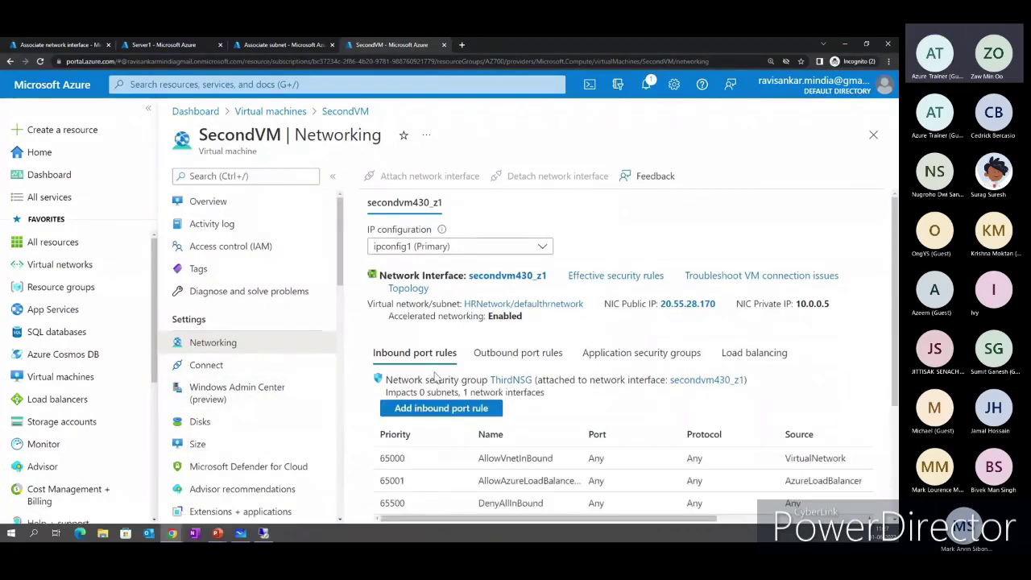
- Start a new inbound port rule, keeping Source set to Any
click(445, 409)
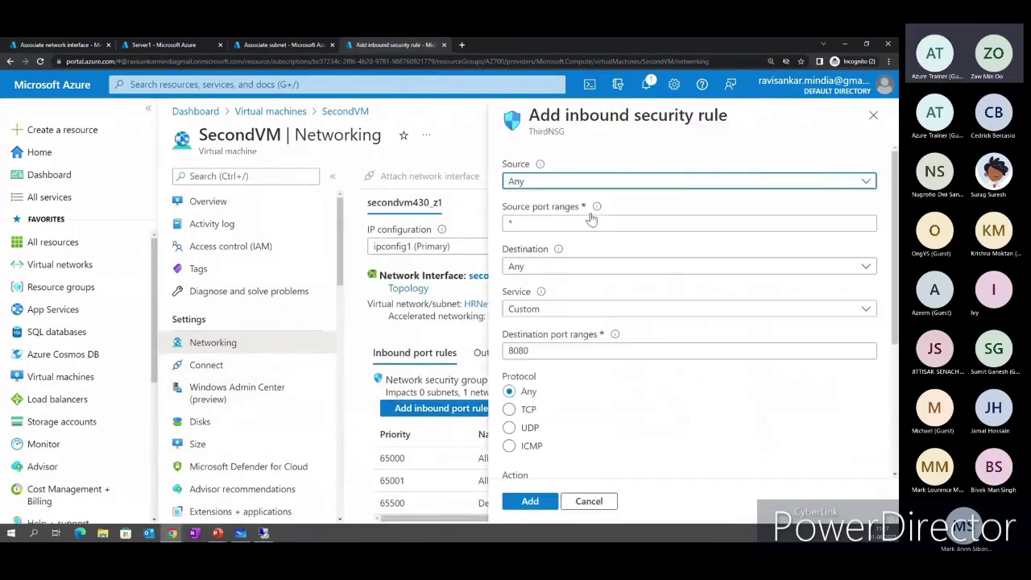
mouse_move(592, 219)
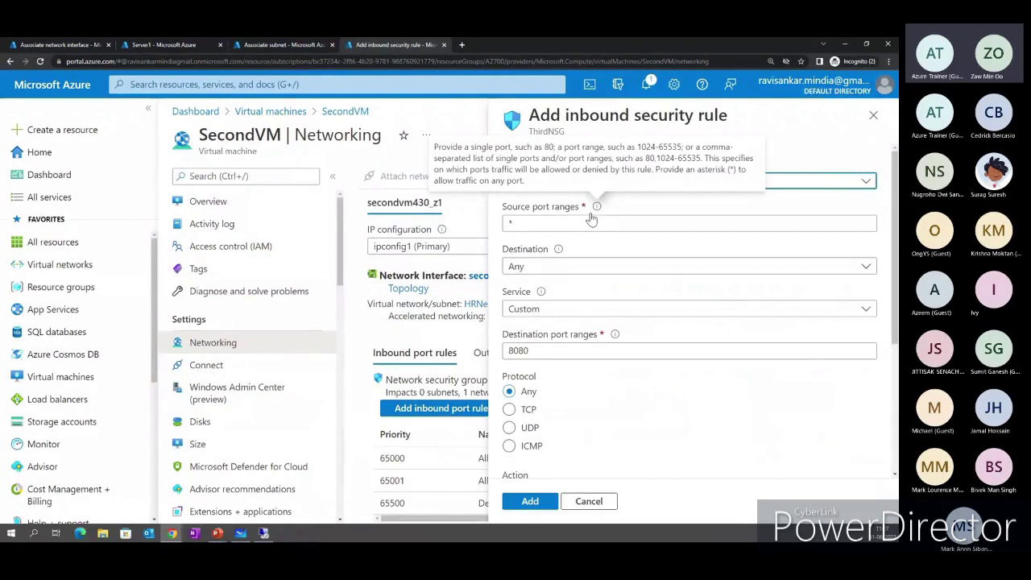
click(541, 188)
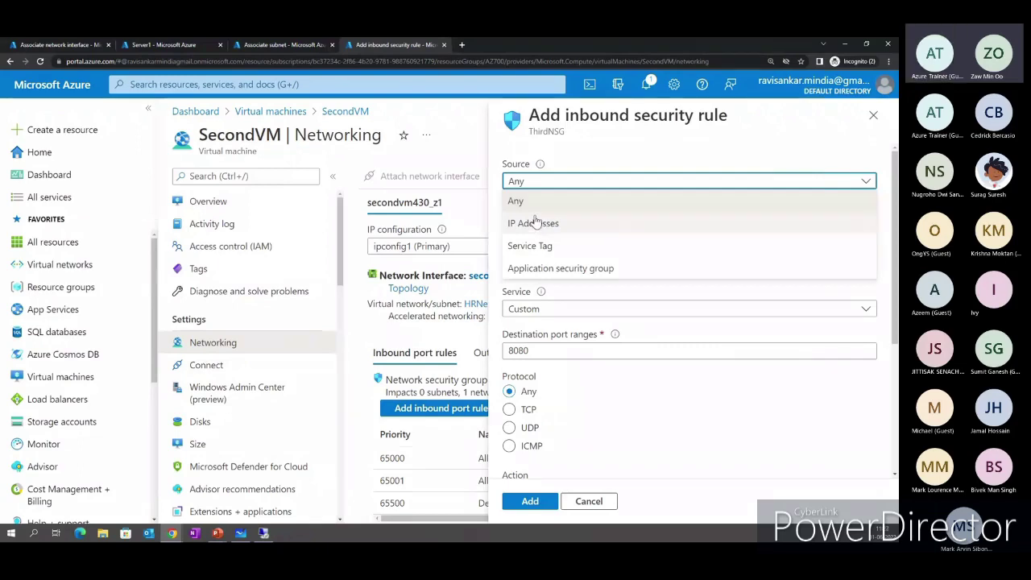
click(550, 228)
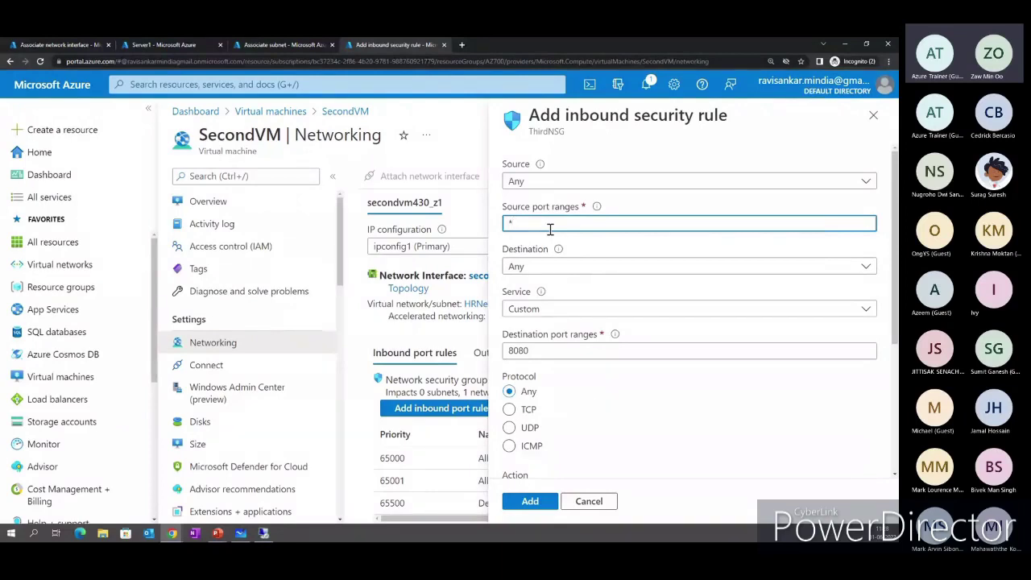
click(622, 268)
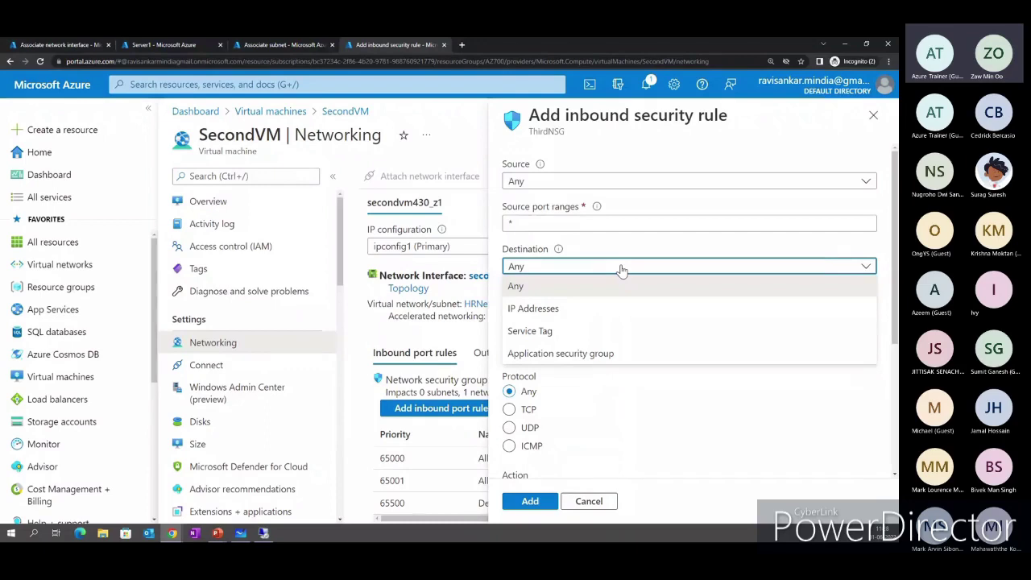
- Try IP Addresses as the destination, then set Destination back to Any
click(595, 311)
click(508, 307)
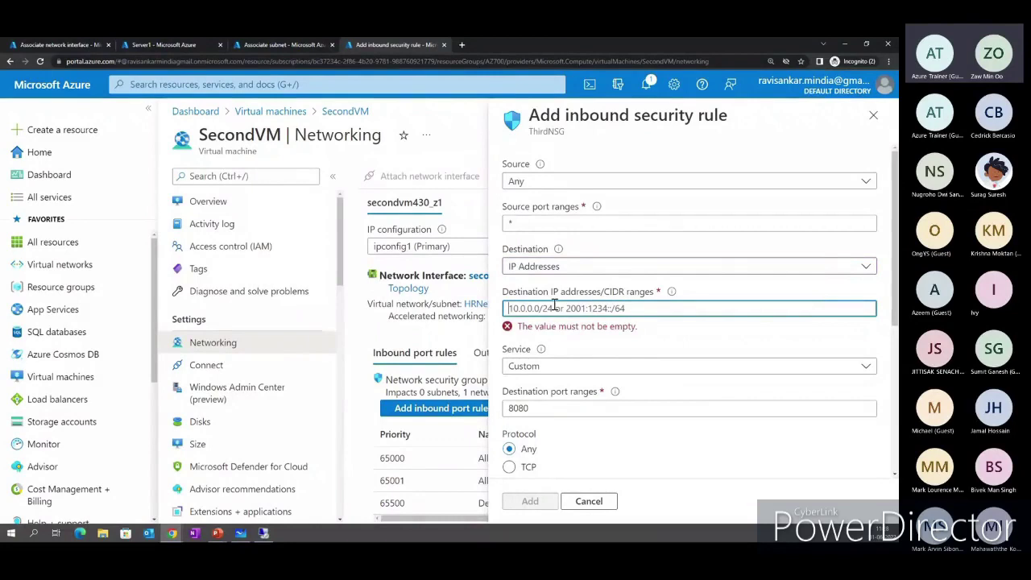
click(560, 266)
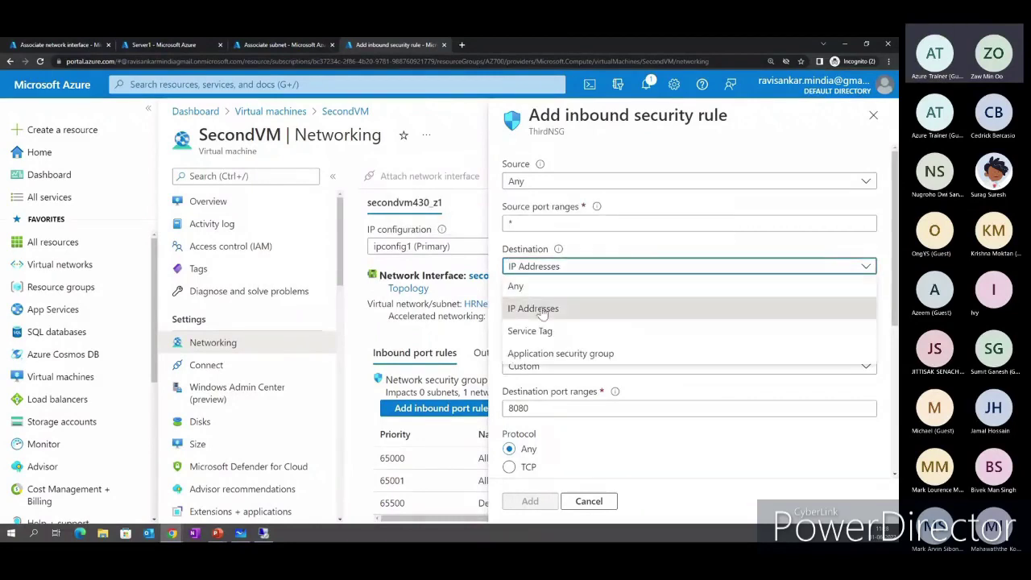
click(556, 285)
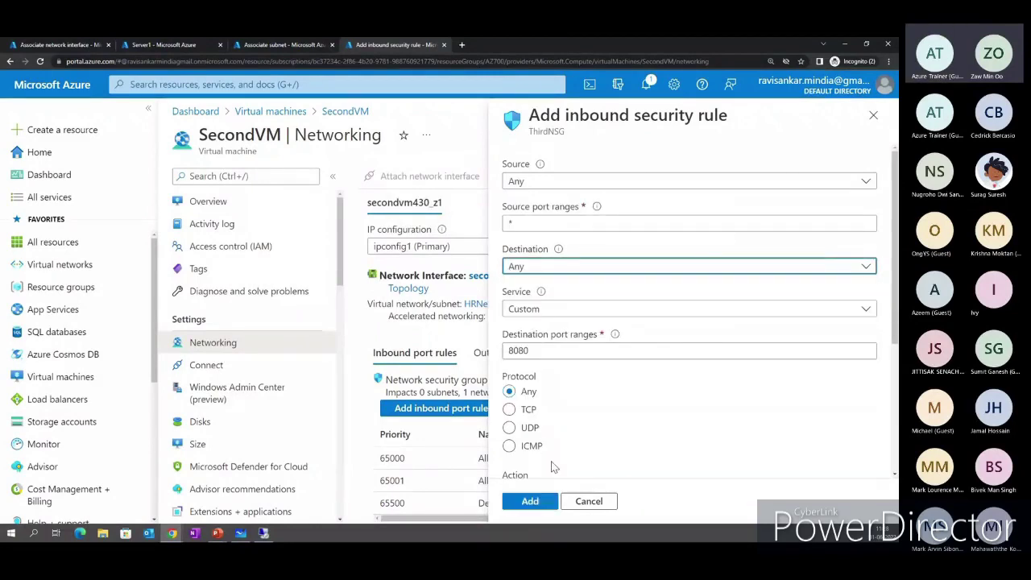
- Choose RDP as the rule's service, fixing TCP port 3389
click(574, 313)
scroll(555, 210, down, 5)
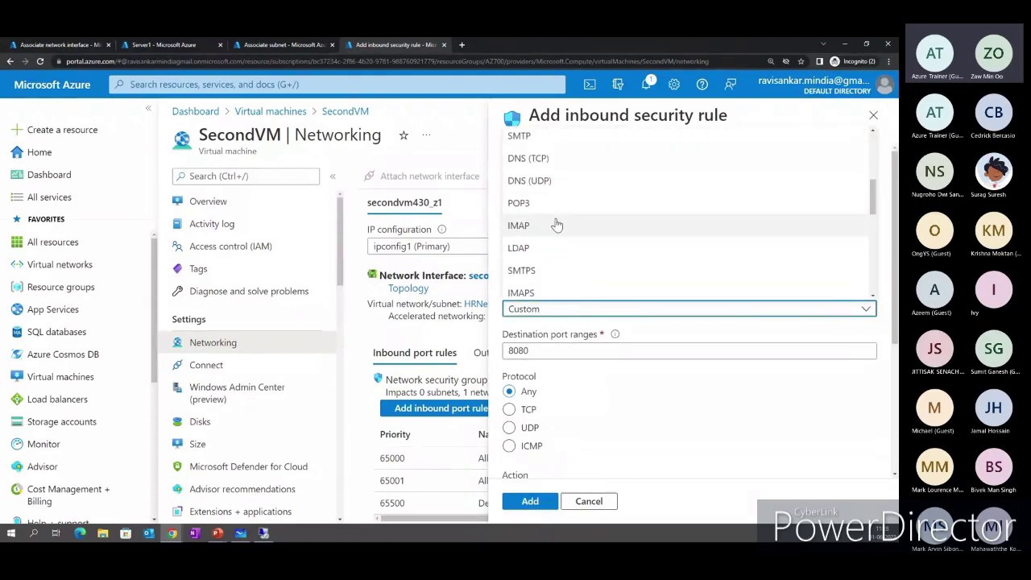
scroll(557, 231, down, 3)
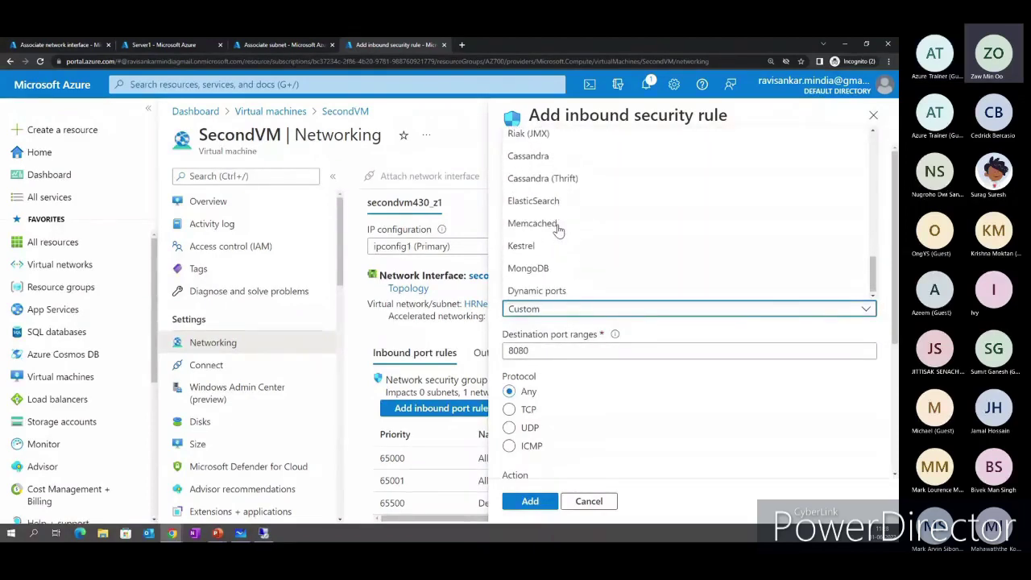
scroll(562, 234, up, 4)
scroll(561, 235, up, 5)
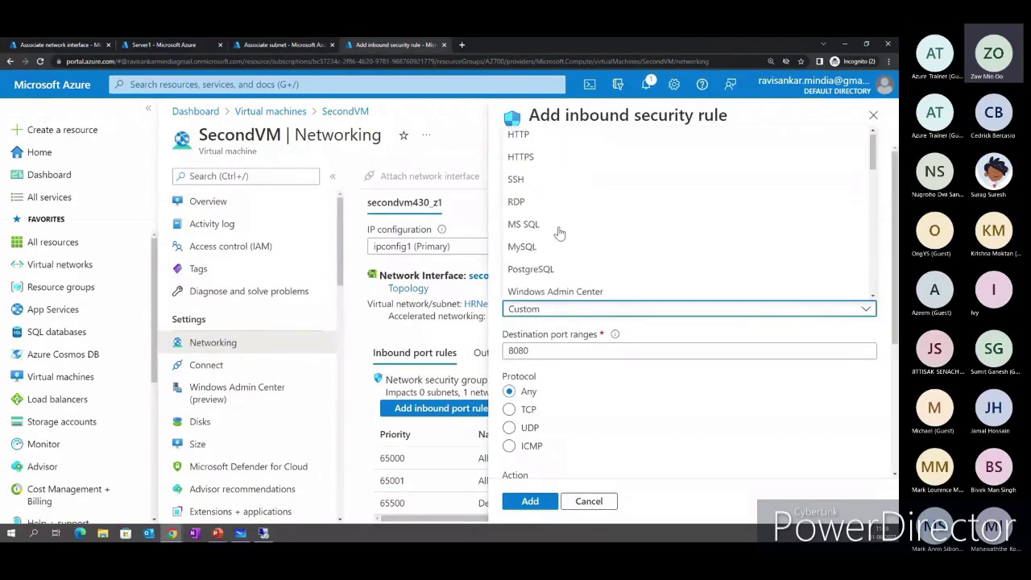
click(532, 203)
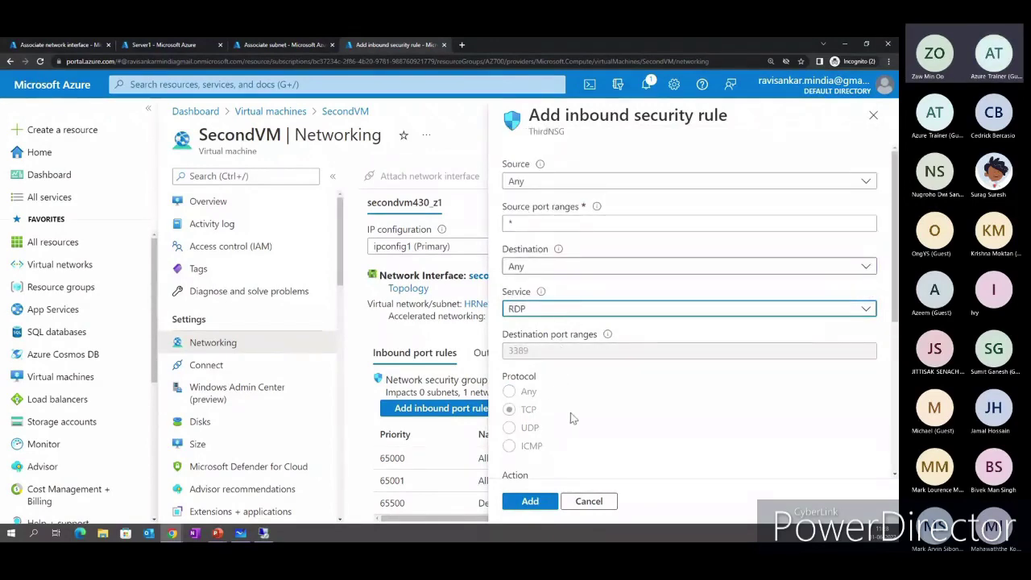
click(528, 311)
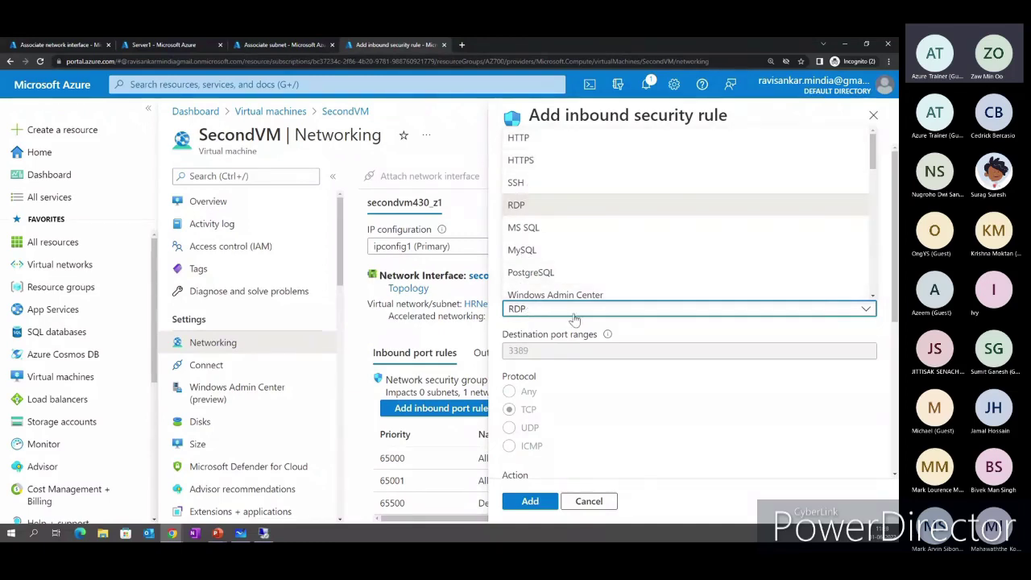
- Keep the RDP service and Allow action, and set priority to 100 instead of 4096
click(641, 405)
scroll(572, 464, down, 1)
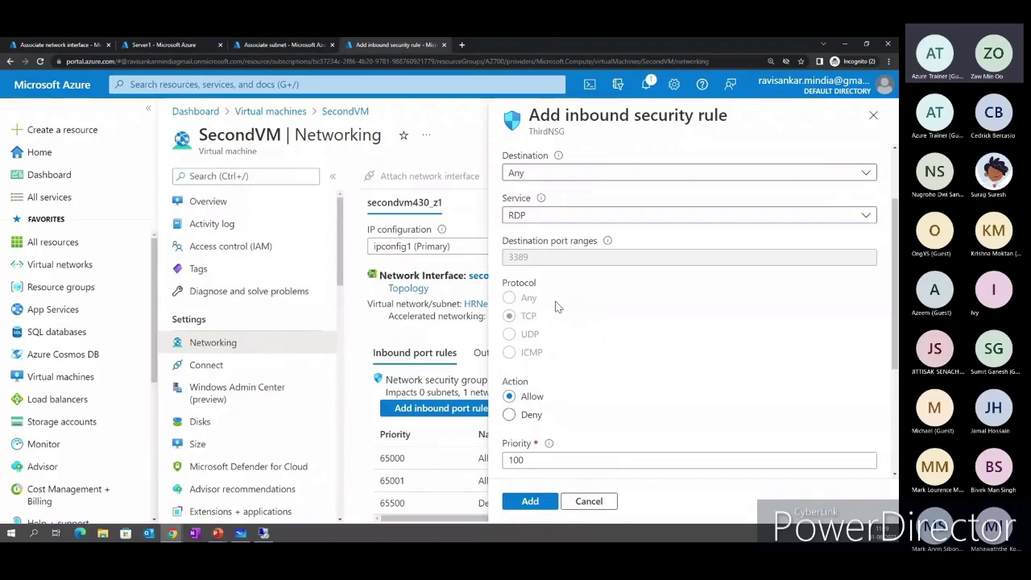
scroll(538, 352, down, 2)
drag(541, 367, 489, 371)
text(4096)
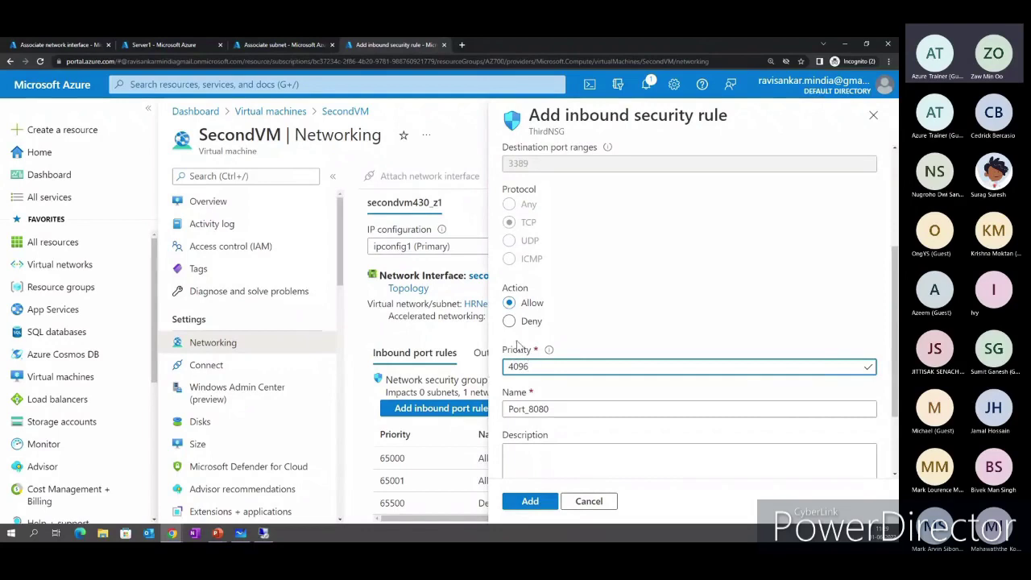
drag(545, 368, 472, 380)
text(100)
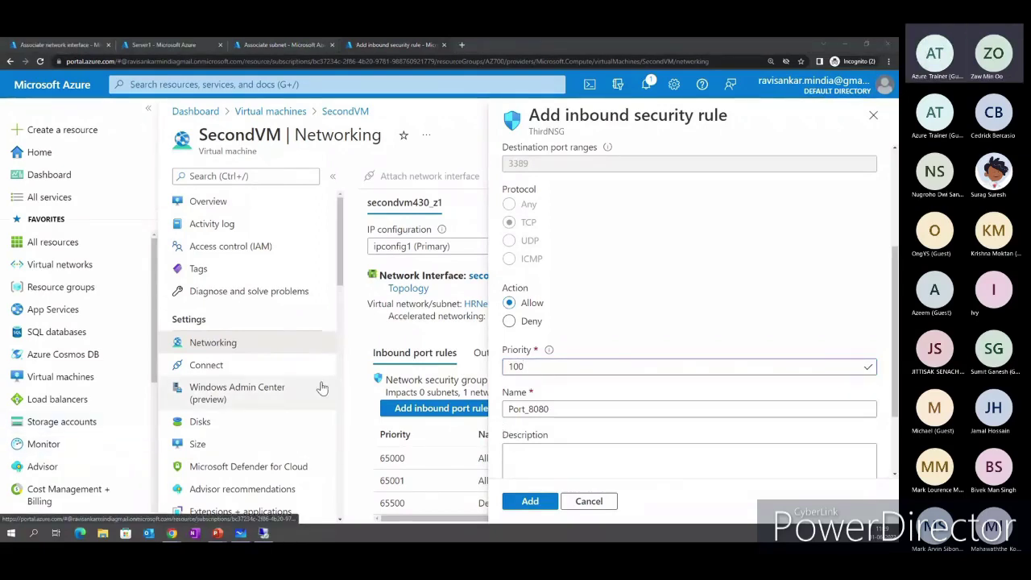
text(100)
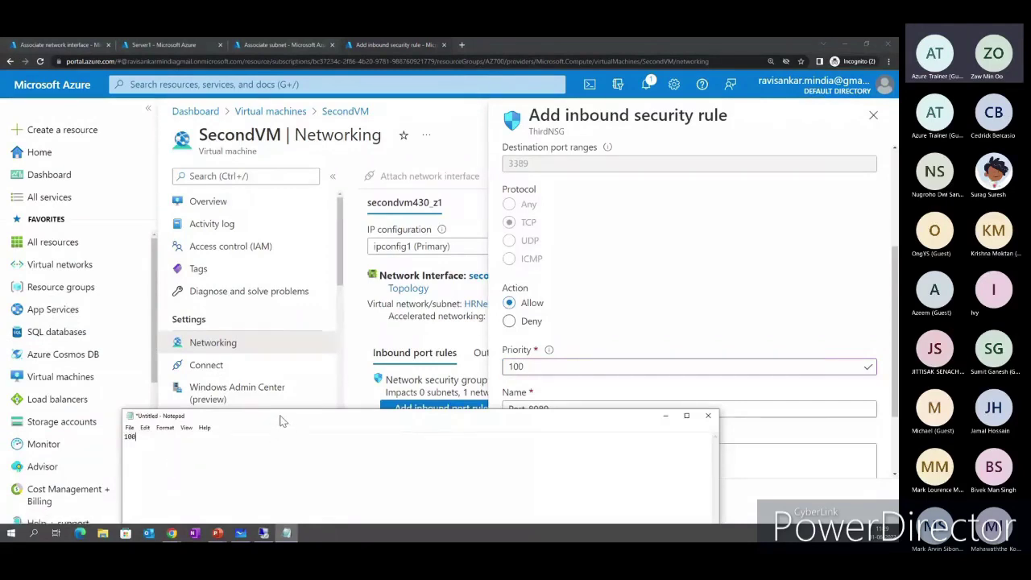
- In Notepad, note the priorities '100 - Allow RDP' and '101 - Deny - RDP'
drag(281, 417, 384, 208)
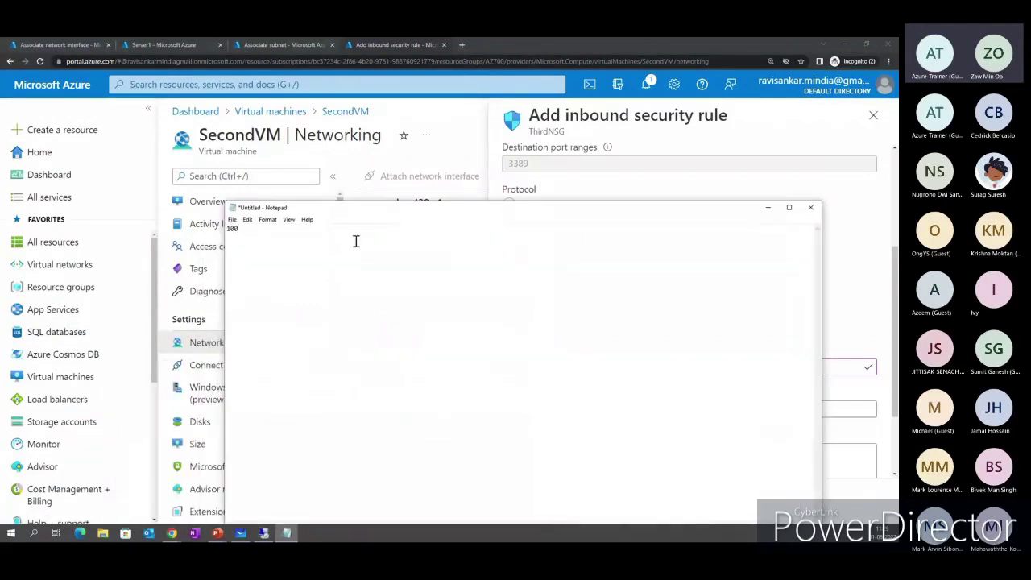
key(Return)
text(10)
text(4096)
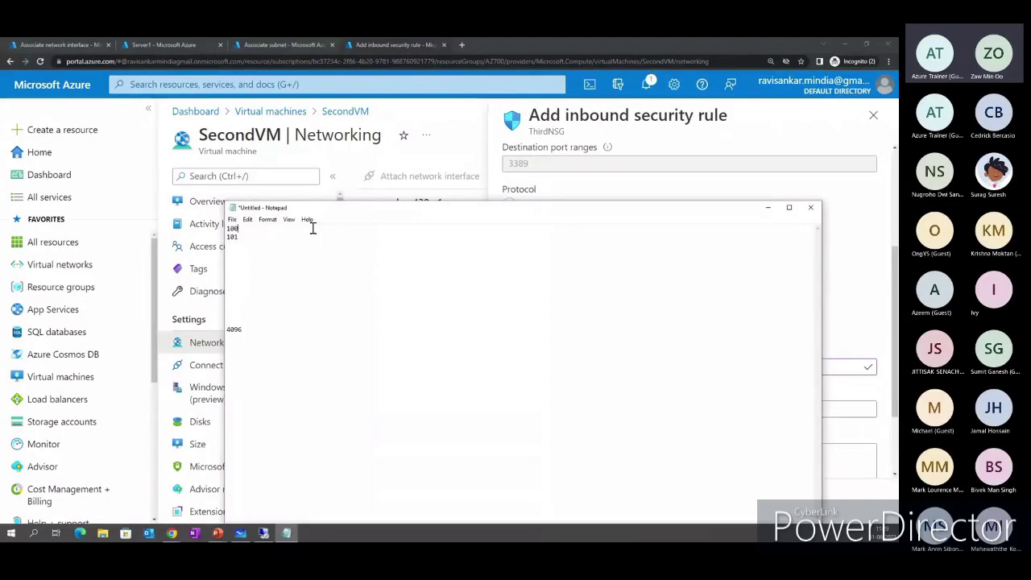
text(- Allow / Deny)
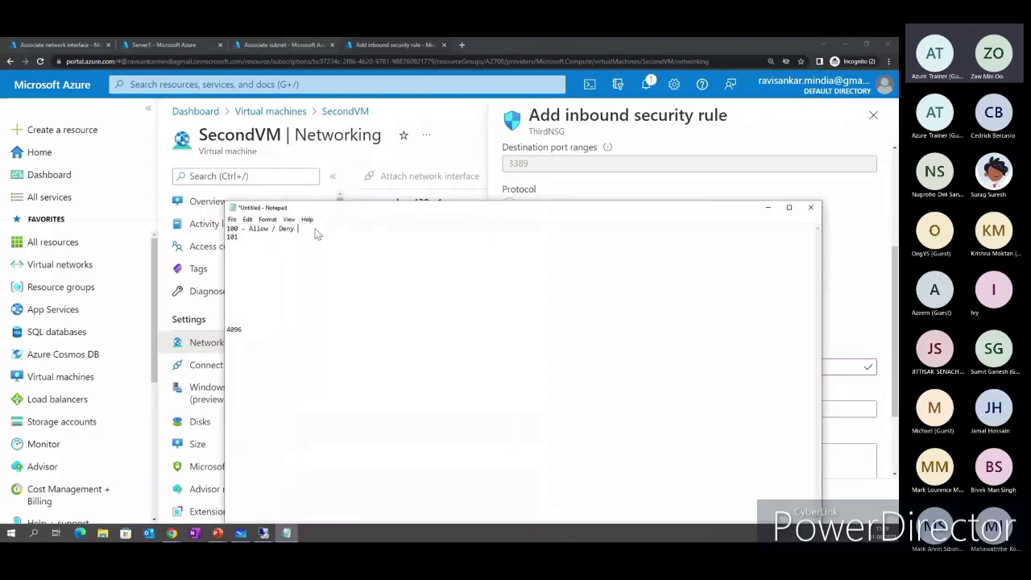
key(BackSpace)
key(BackSpace)
key(BackSpace)
key(BackSpace)
key(BackSpace)
key(BackSpace)
key(BackSpace)
text(RDP)
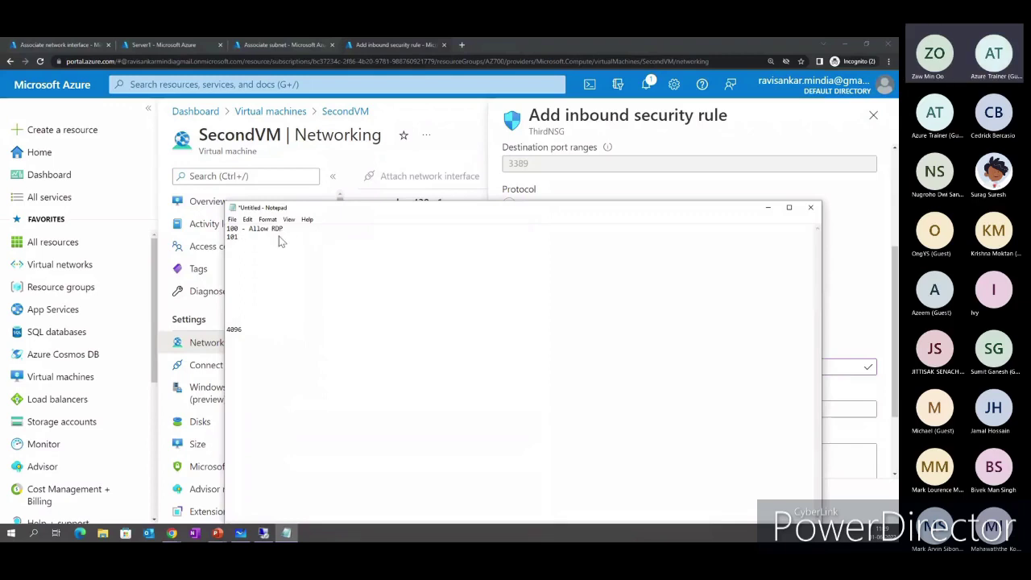
text( - DDeny - RDP)
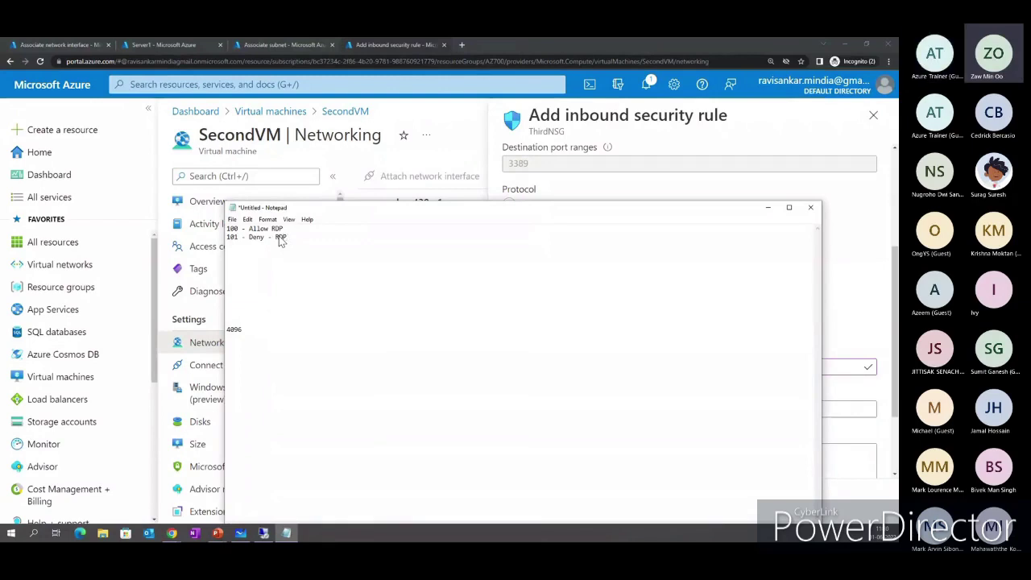
- Highlight the 100 on the '100 - Allow RDP' line, then go back to the rule form
click(314, 226)
drag(306, 228, 246, 229)
drag(311, 228, 251, 228)
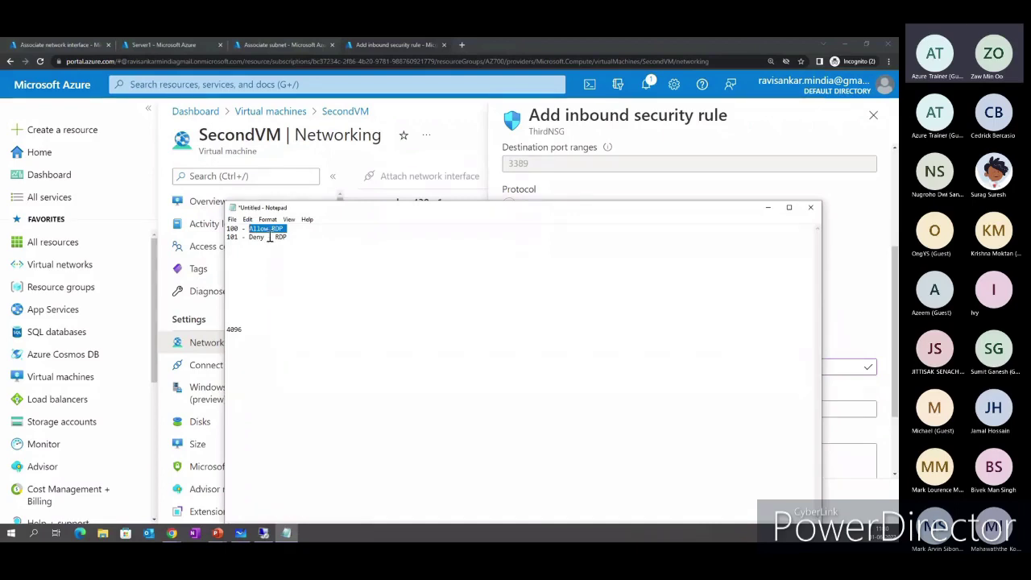
click(302, 261)
drag(295, 231, 226, 229)
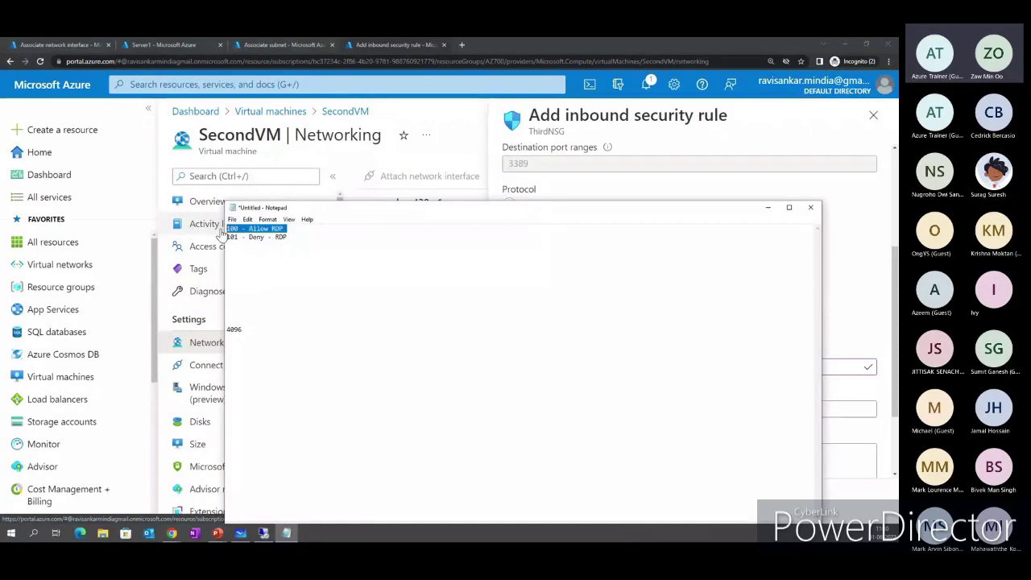
click(272, 249)
drag(287, 229, 226, 230)
click(260, 244)
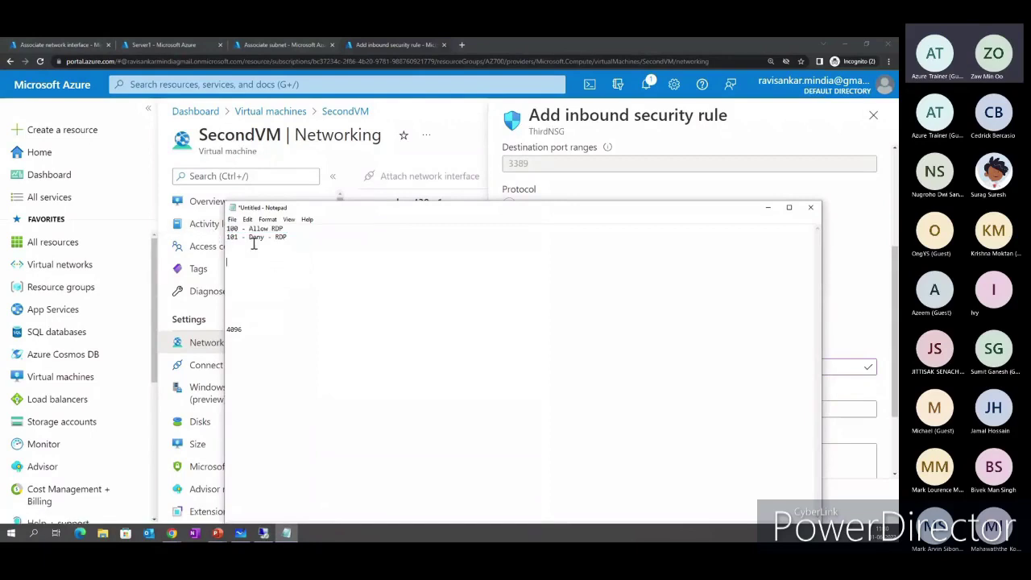
drag(240, 229, 225, 230)
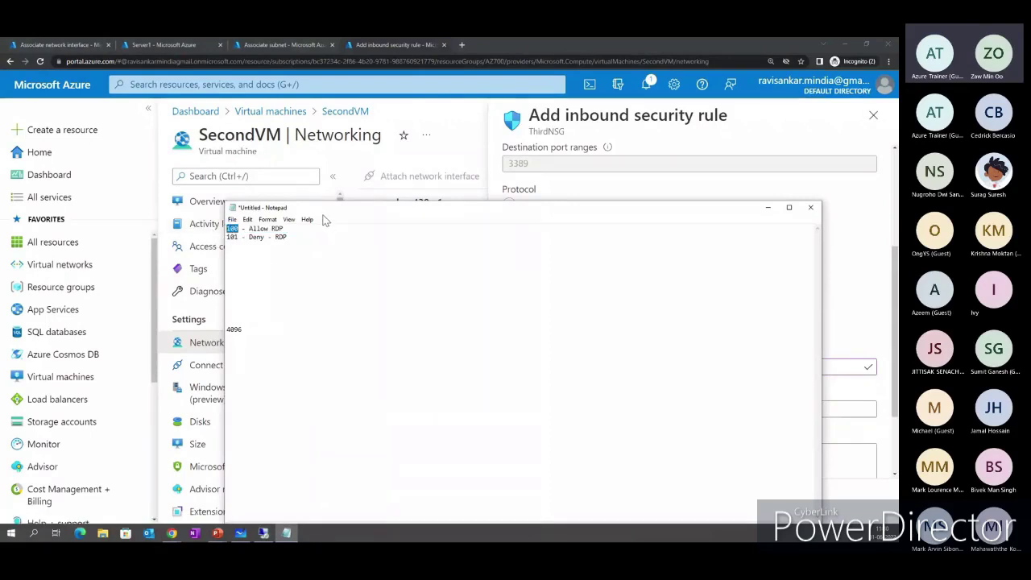
click(767, 207)
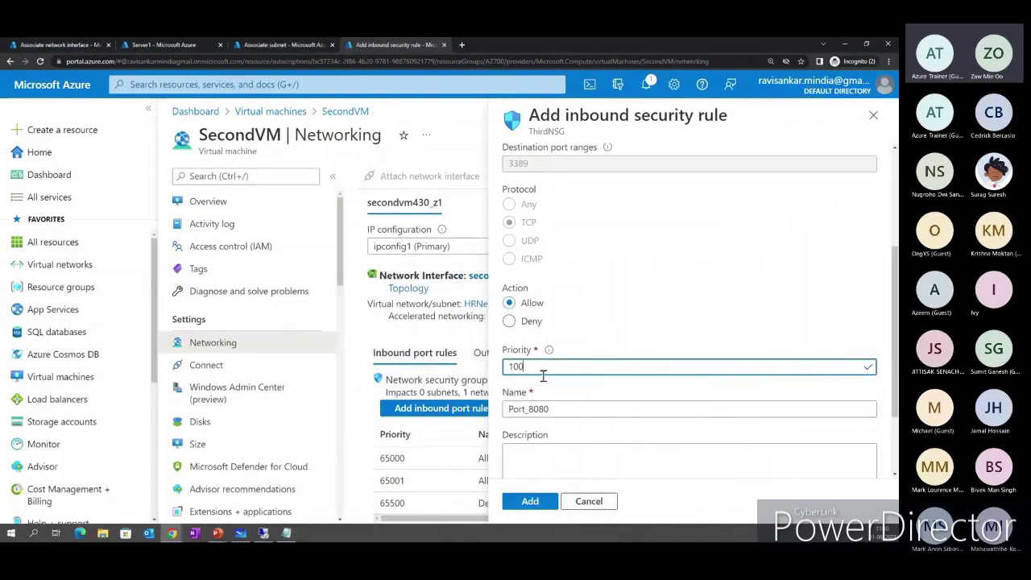
- Rename the rule from Port_8080 to RDPconnection, describe it 'RDP to VM.', and add it
drag(556, 409, 504, 417)
text(RDPconnection)
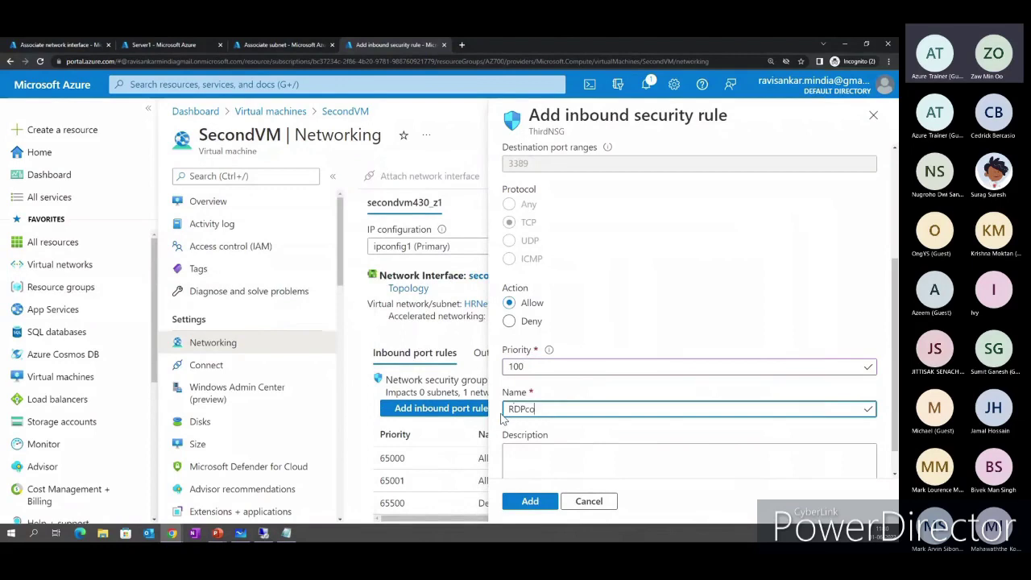
key(Tab)
text(RDP to V)
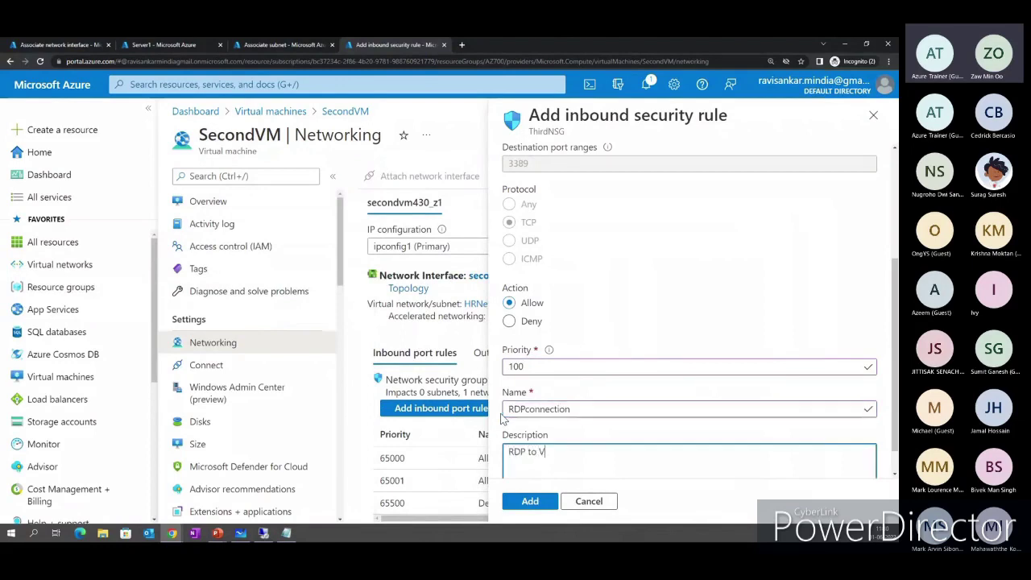
text(M.)
scroll(546, 360, down, 1)
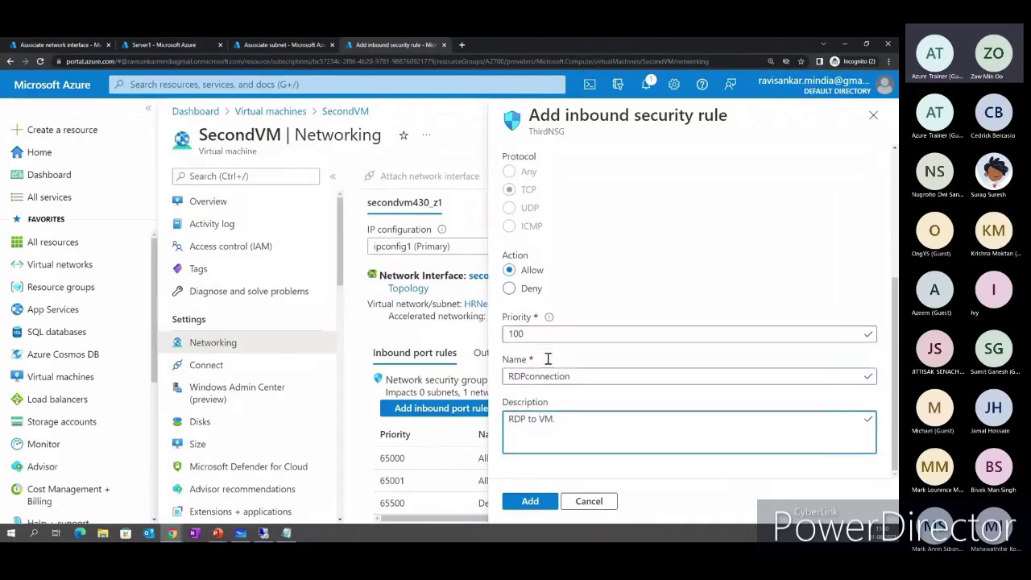
click(530, 501)
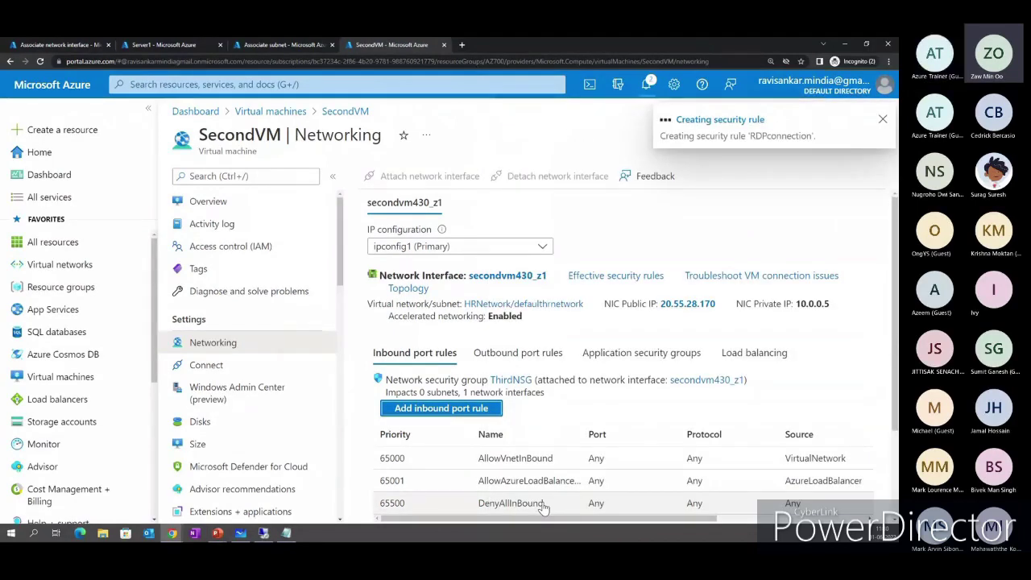
- Review ThirdNSG's inbound rules, highlighting the AzureLoadBalancer source and final Deny action, then view outbound rules
scroll(543, 508, down, 3)
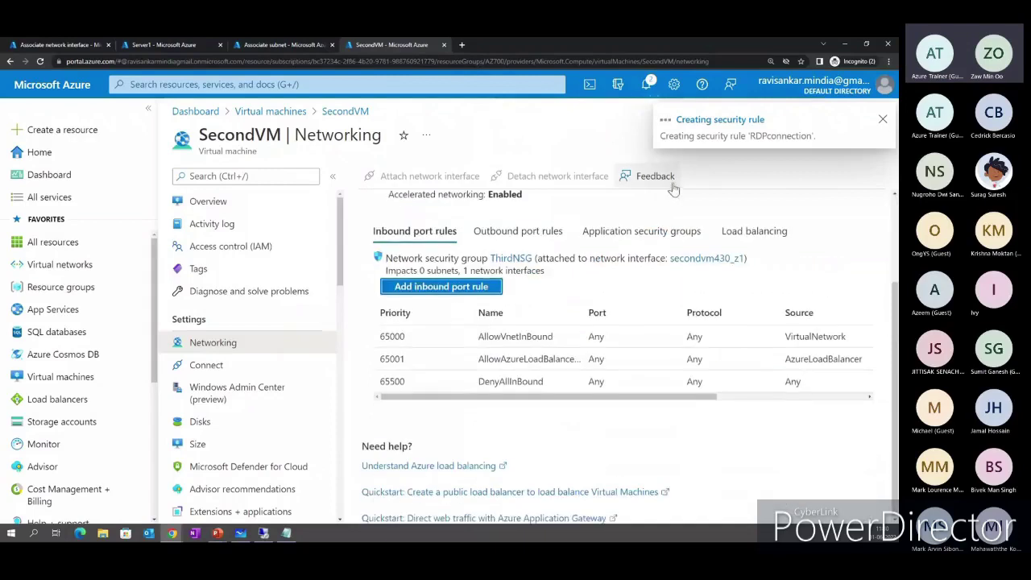
drag(667, 403, 765, 403)
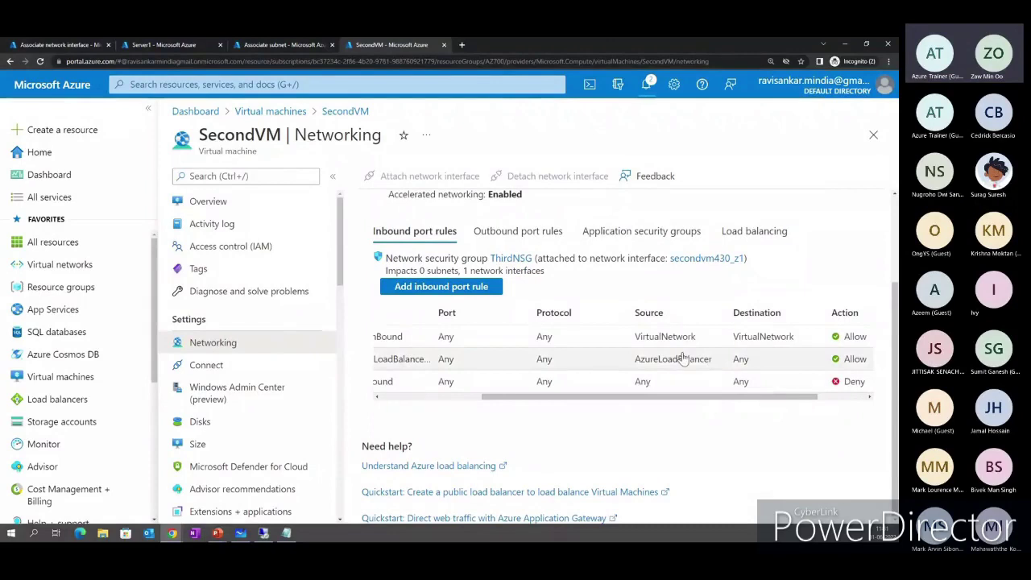
drag(635, 336, 794, 352)
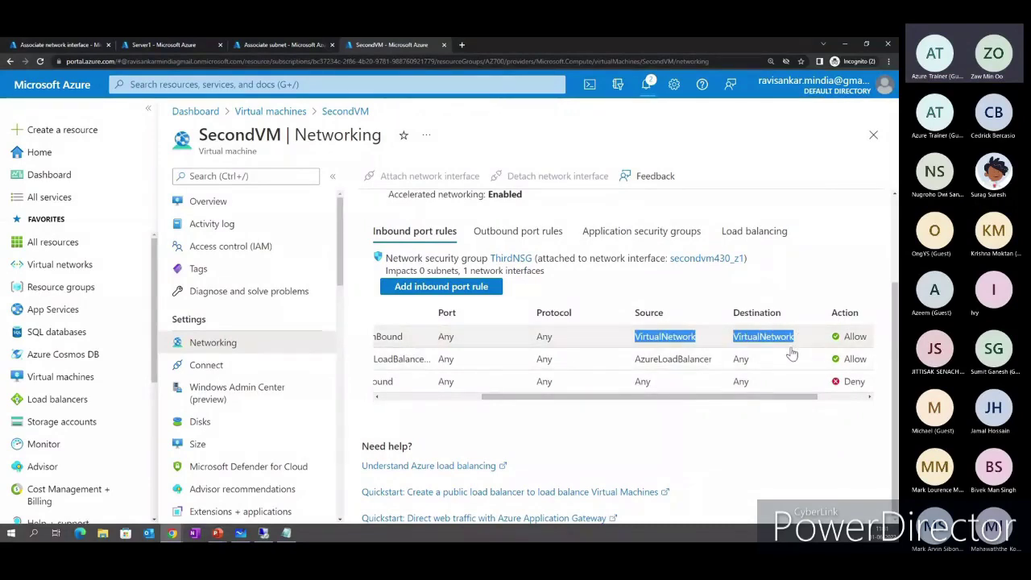
scroll(792, 355, right, 2)
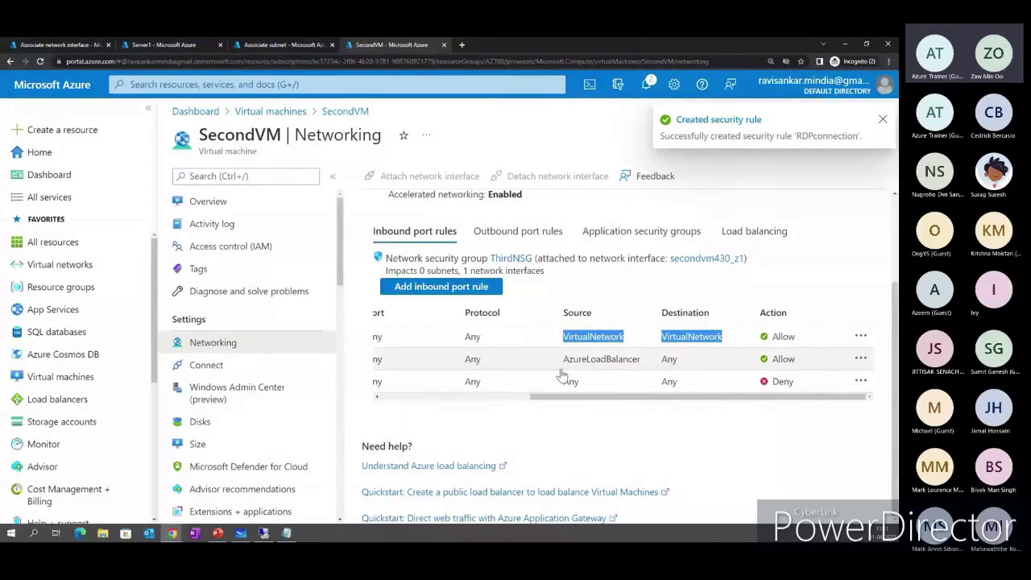
drag(563, 361, 697, 366)
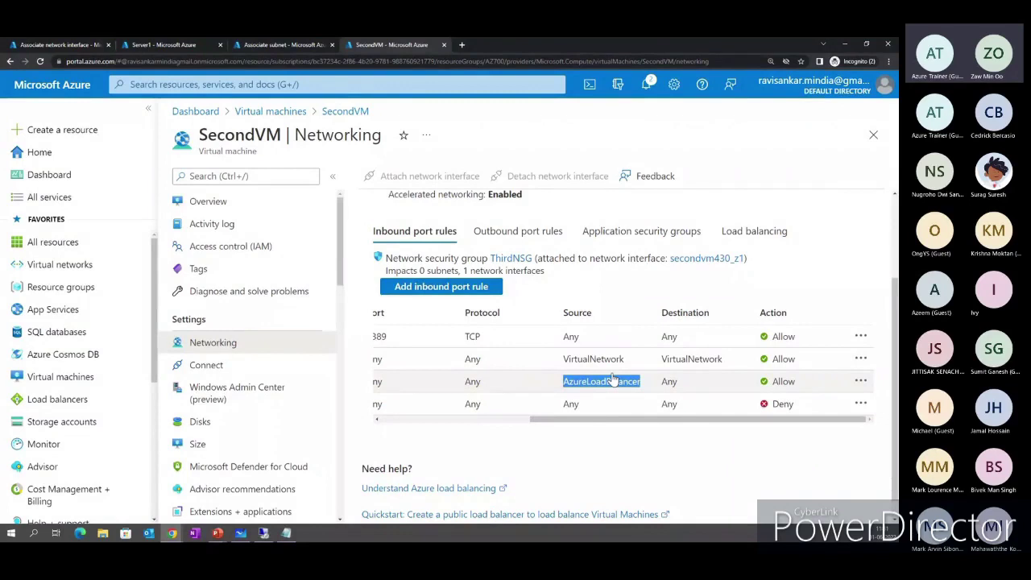
double_click(782, 403)
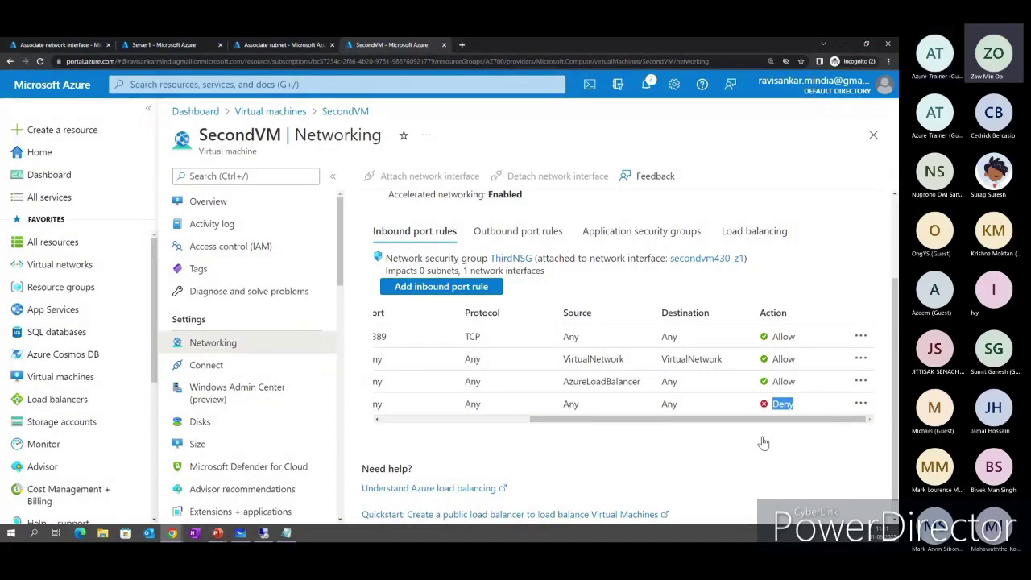
click(491, 232)
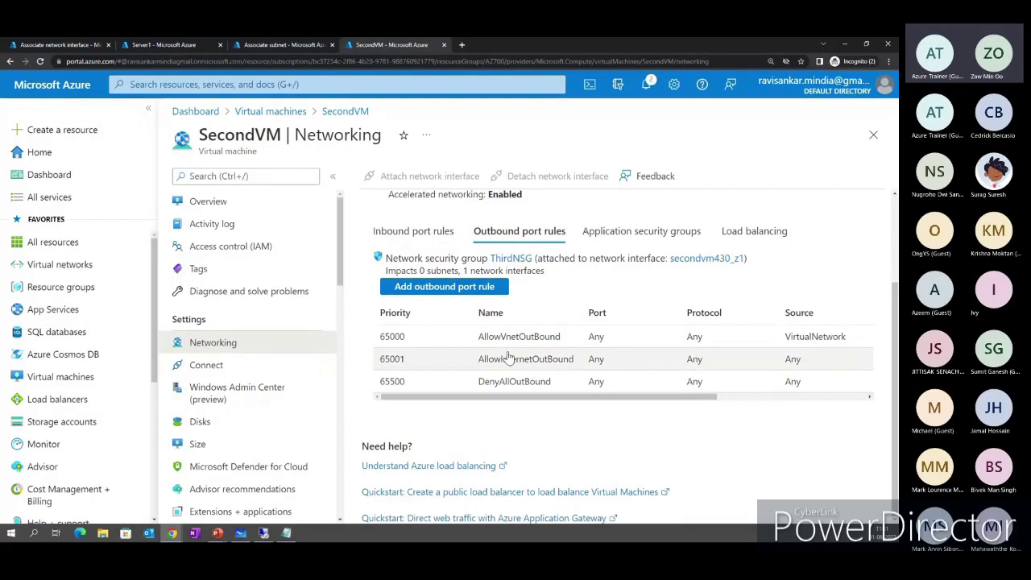
- Highlight the default outbound rules' VirtualNetwork, Any and Internet values, then switch back to inbound rules
drag(478, 339, 727, 407)
scroll(725, 400, right, 3)
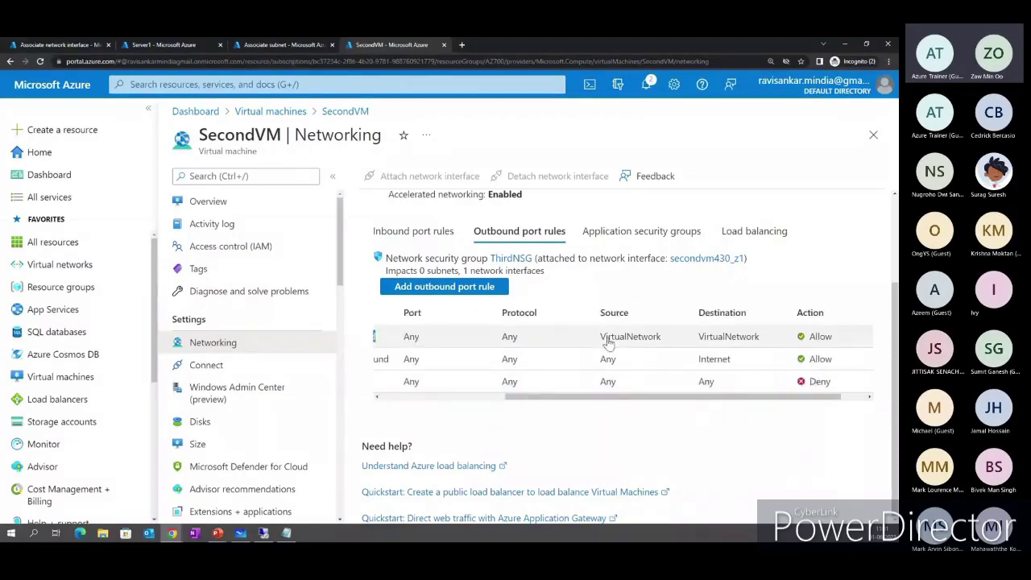
drag(601, 340, 836, 341)
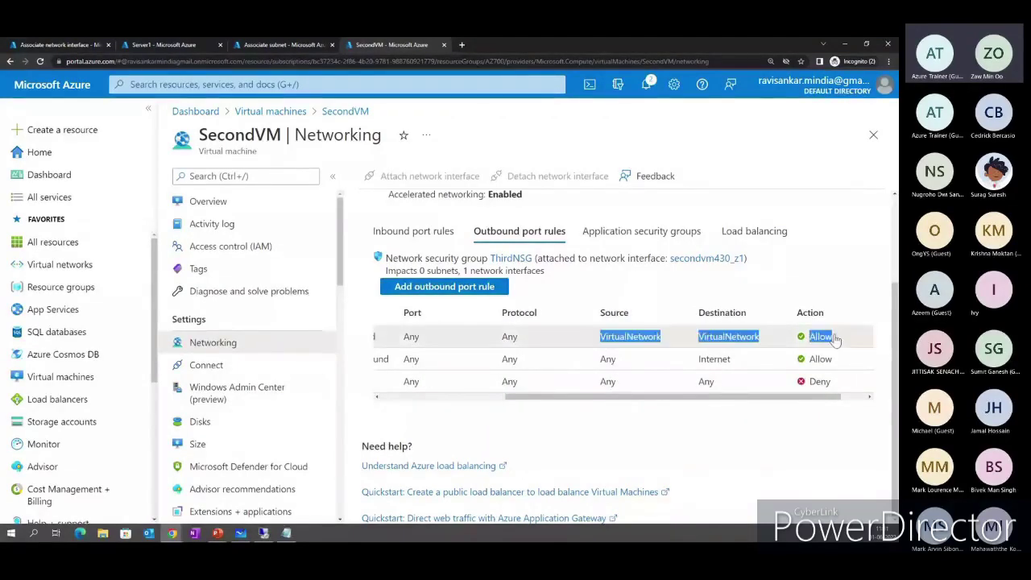
click(609, 367)
double_click(608, 360)
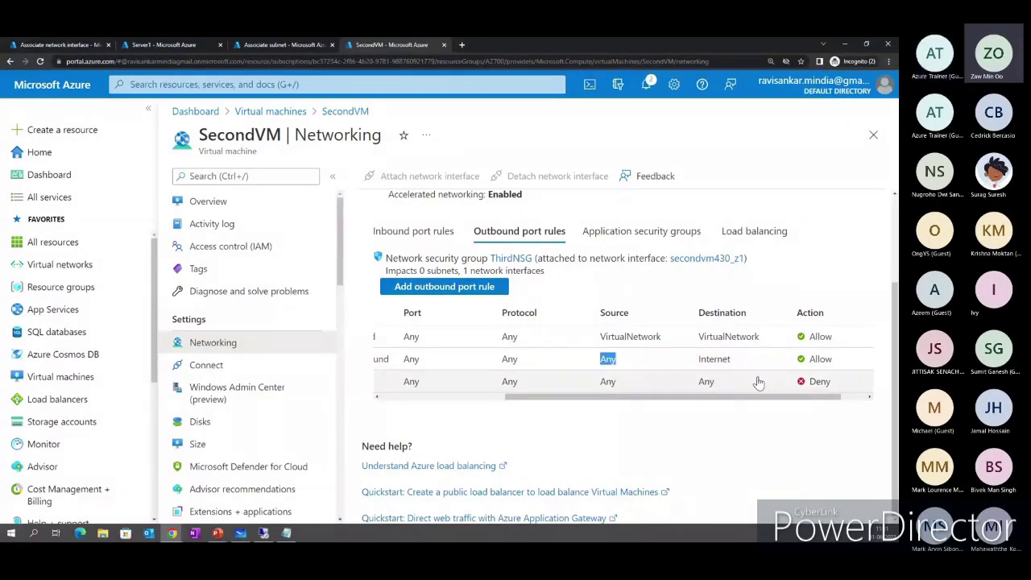
drag(698, 358, 826, 358)
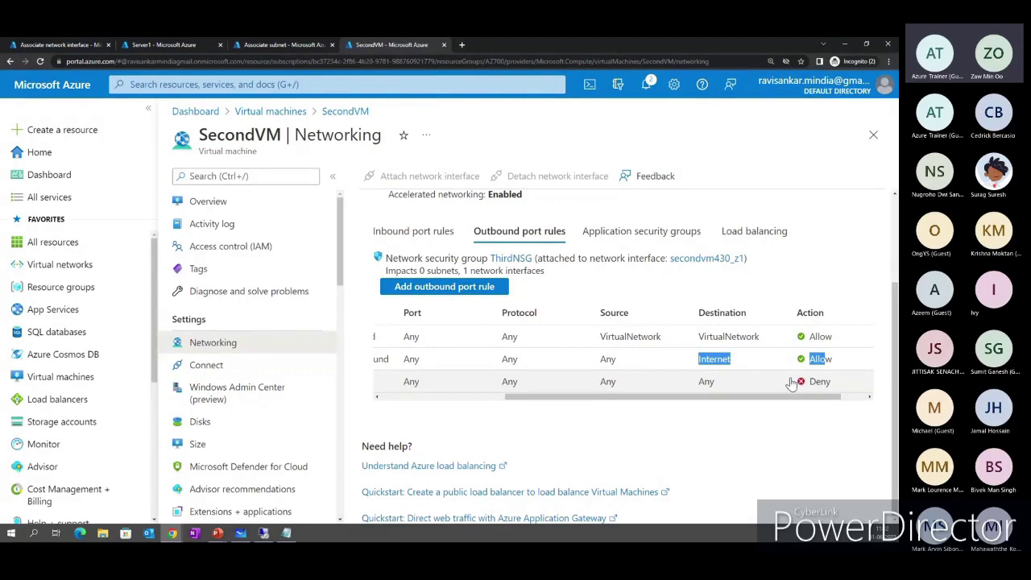
click(407, 231)
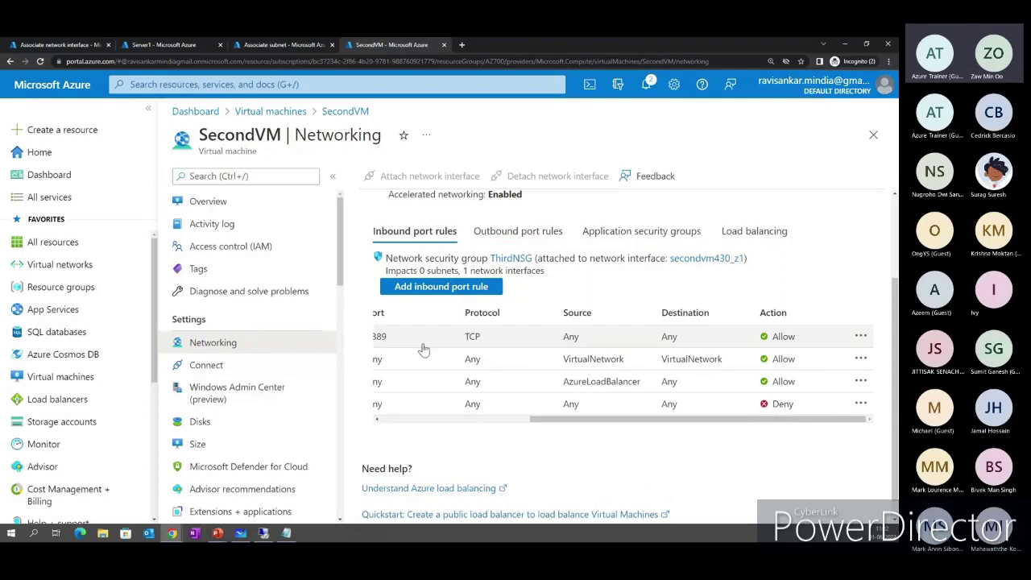
click(484, 419)
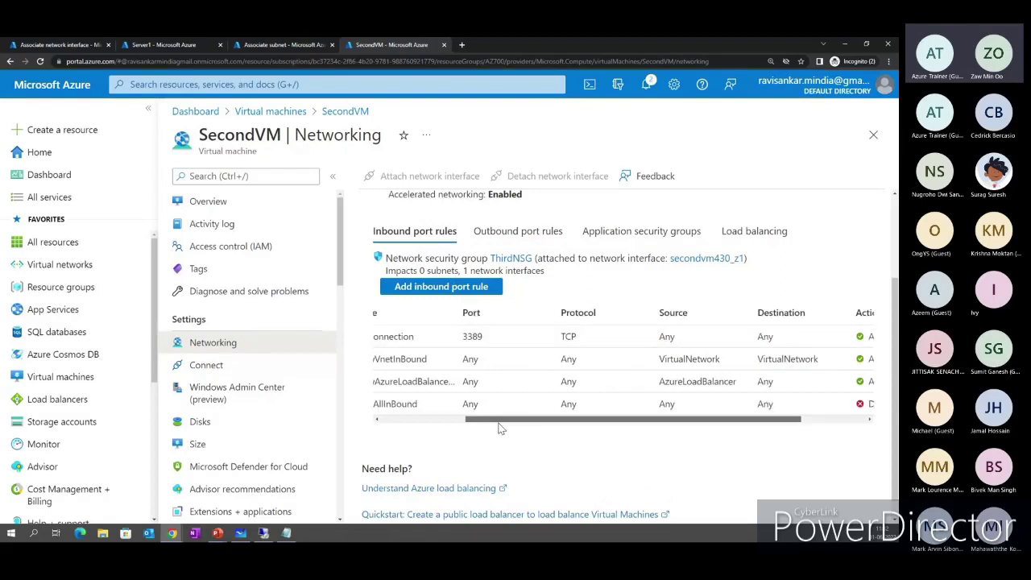
click(426, 420)
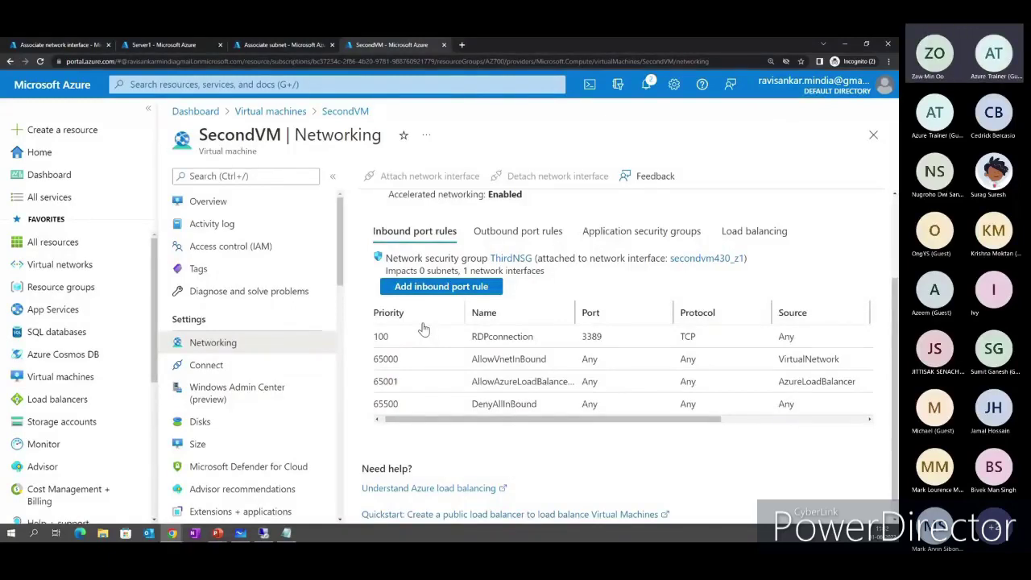
double_click(387, 336)
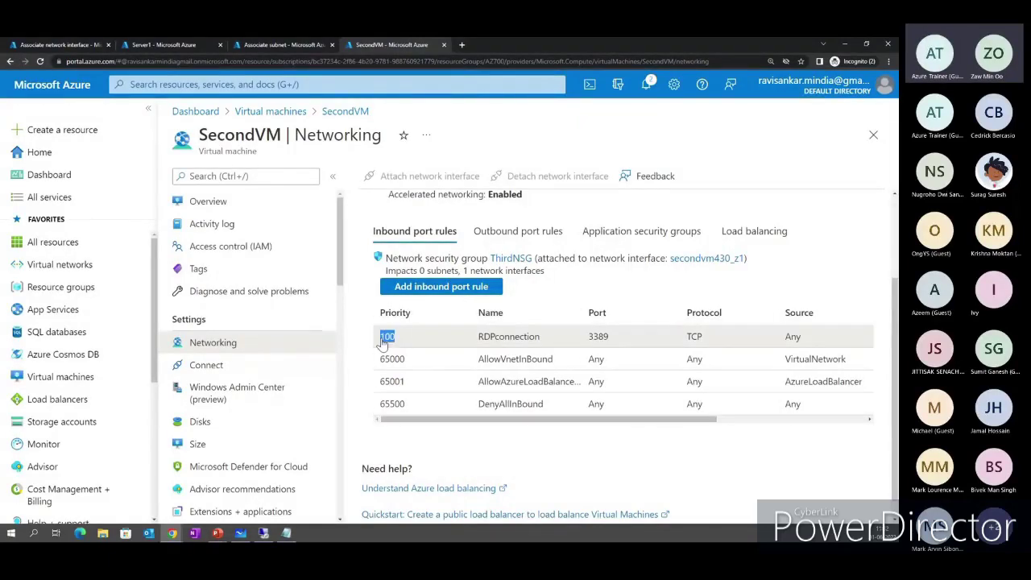
double_click(598, 336)
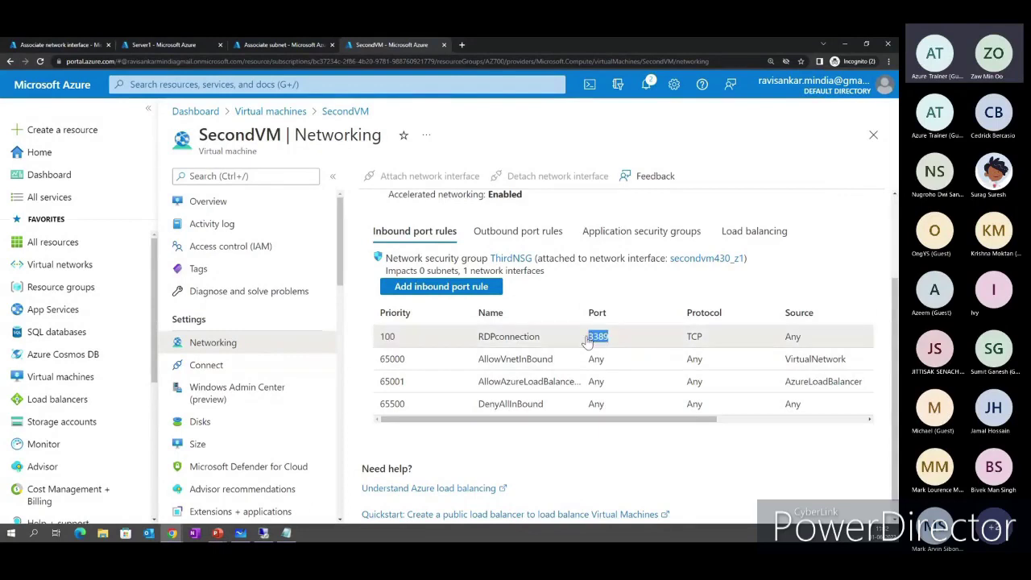
drag(606, 424, 757, 427)
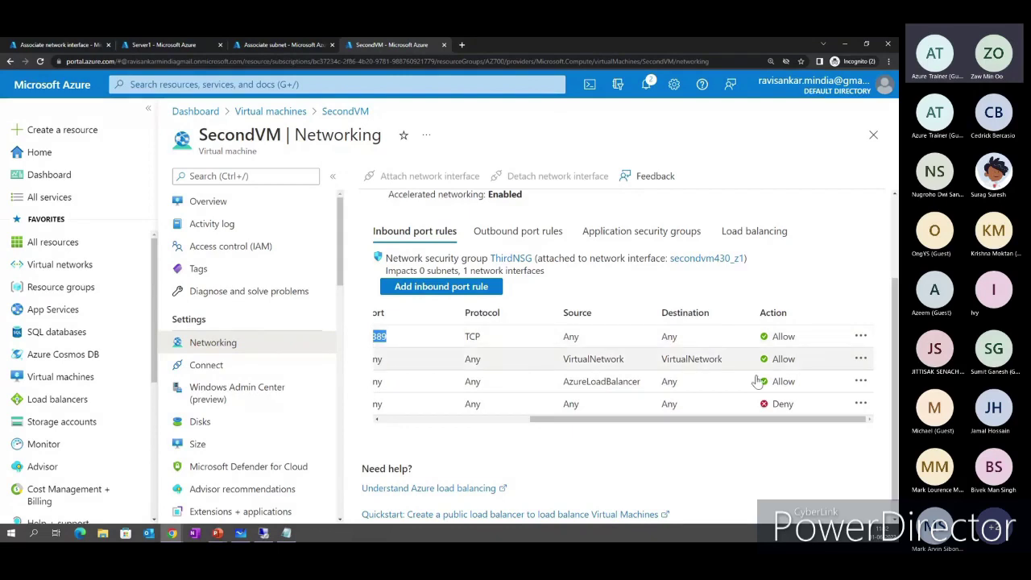
drag(696, 419, 541, 423)
scroll(564, 290, up, 2)
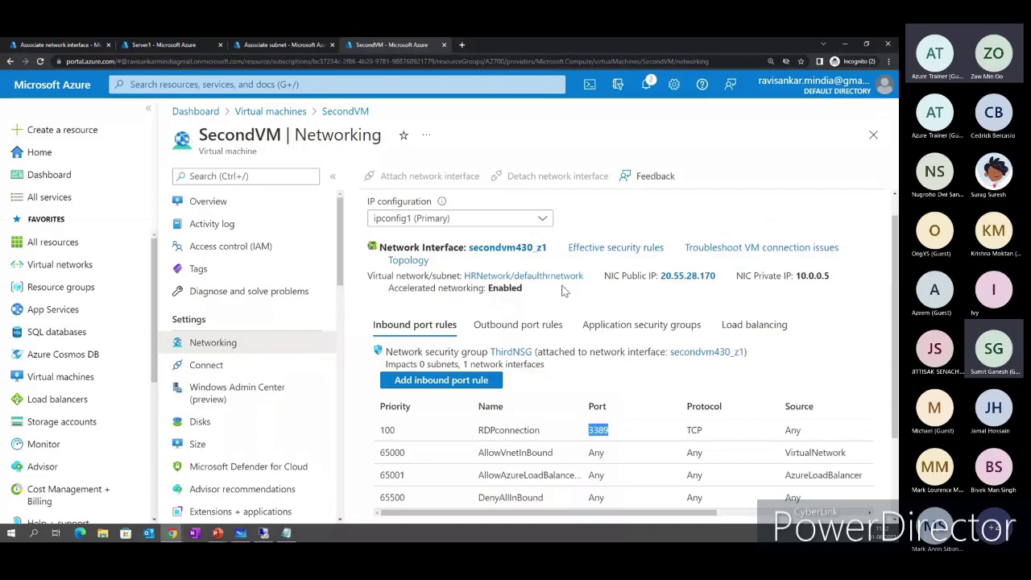
- Copy the public IP 20.55.28.170 and start a Remote Desktop connection to it
double_click(717, 278)
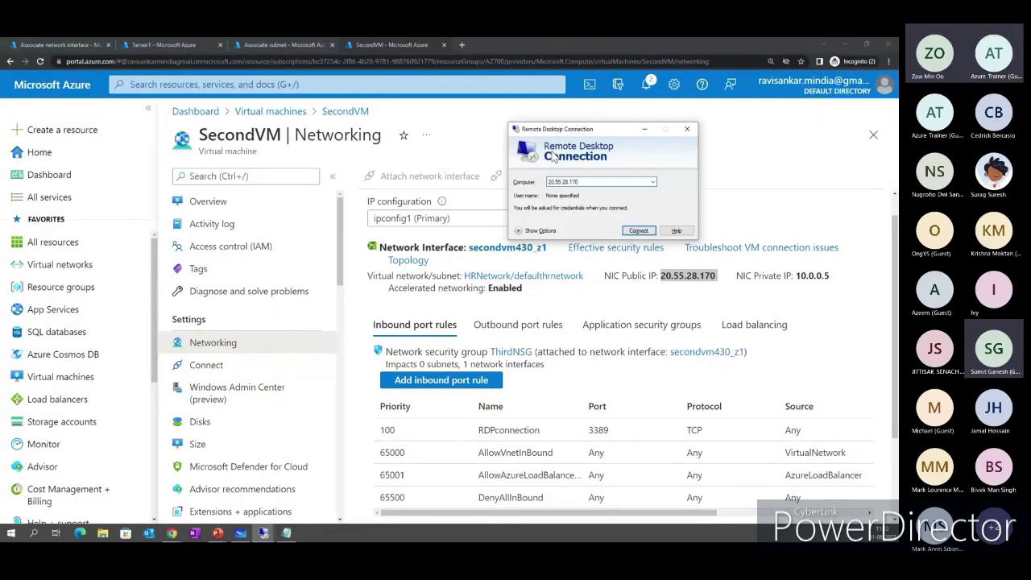
key(Return)
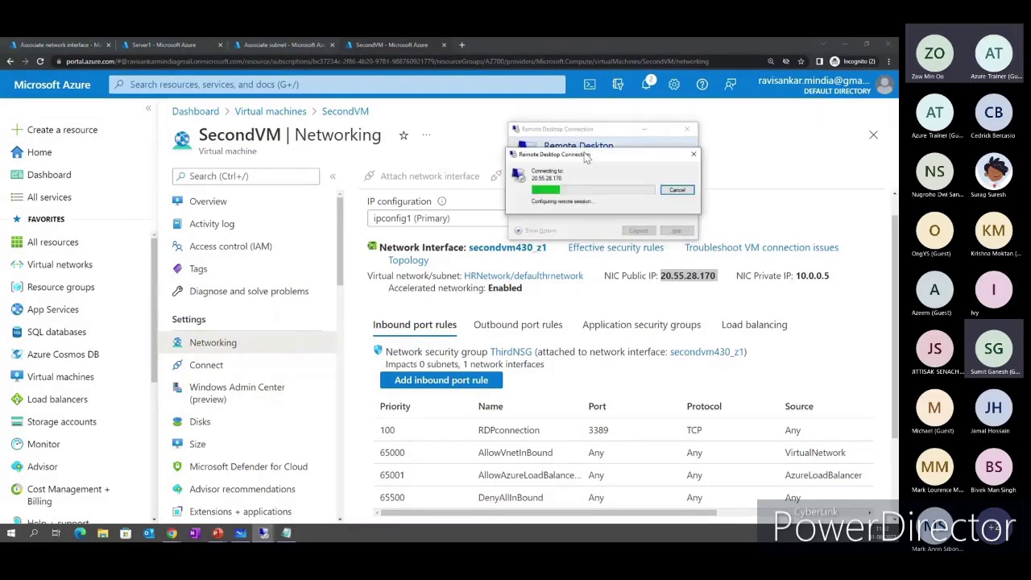